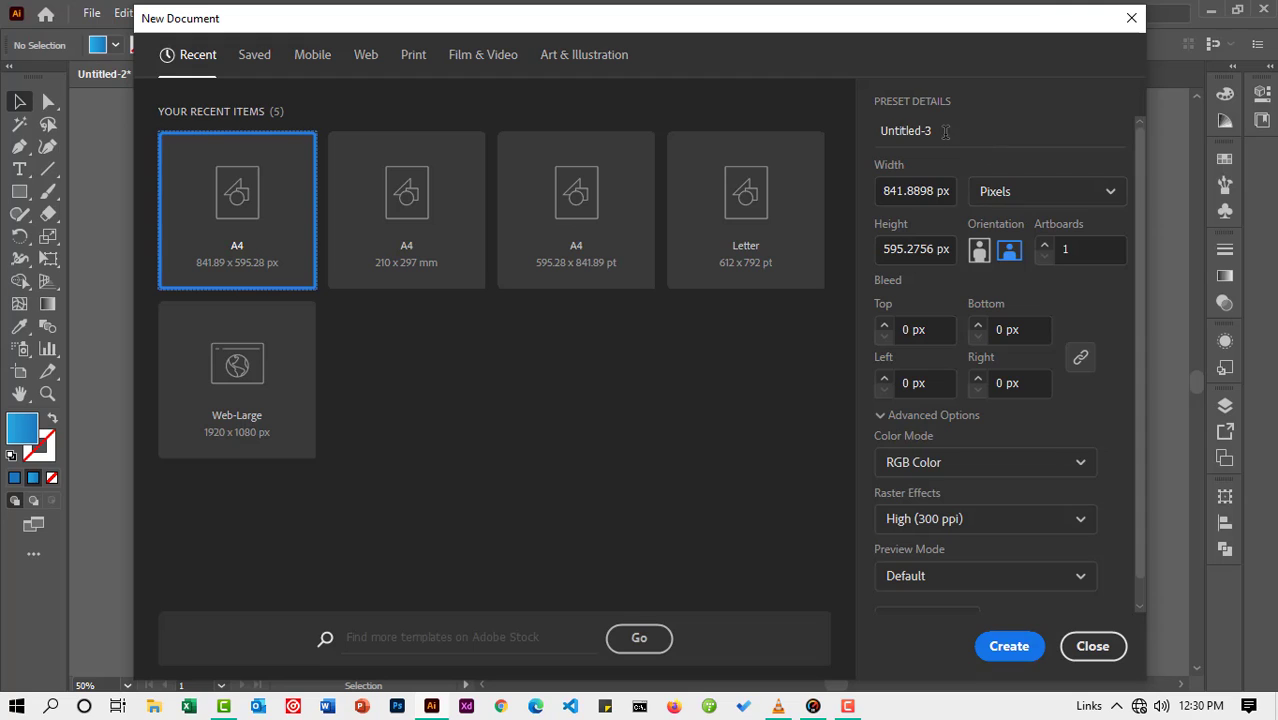
Step: Create a landscape A4 document of 841.89 x 595.28 px in RGB colour, named Phone Mockup
{"action": "left_click_drag", "start_coordinate": [946, 131], "coordinate": [845, 135]}
{"action": "key", "text": "BackSpace"}
{"action": "type", "text": "Pho"}
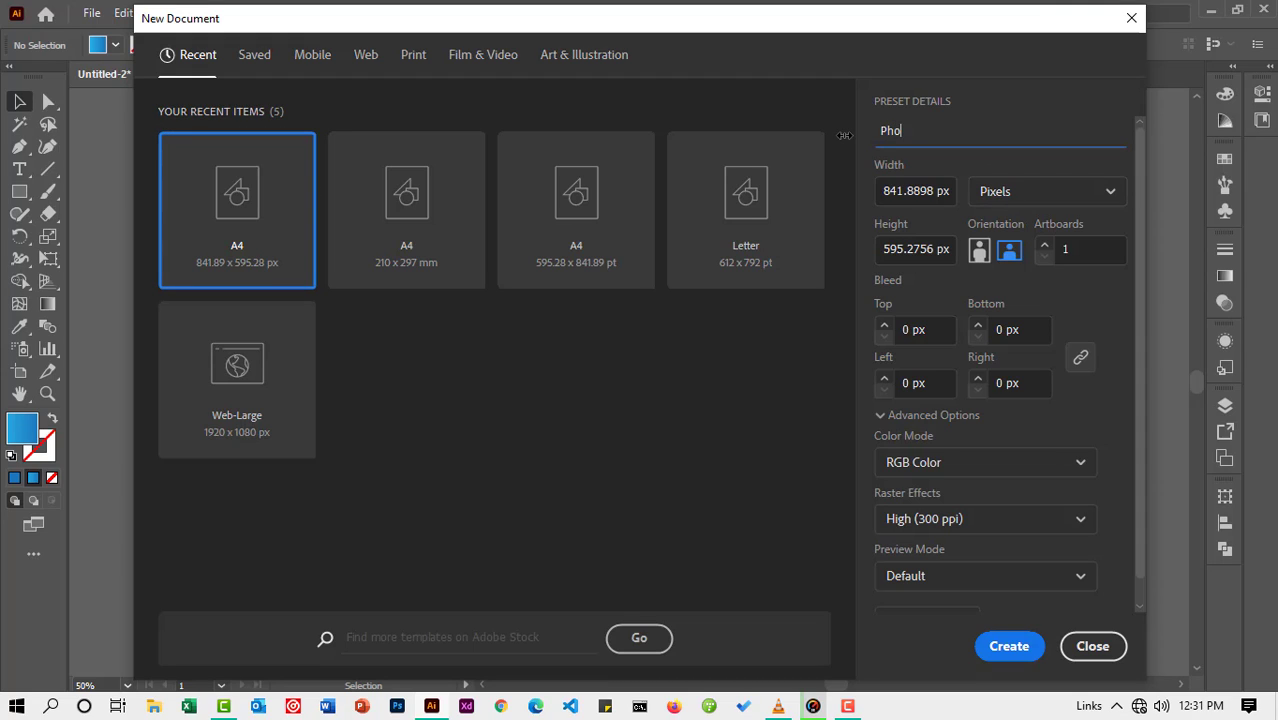
{"action": "type", "text": "ne Mockup"}
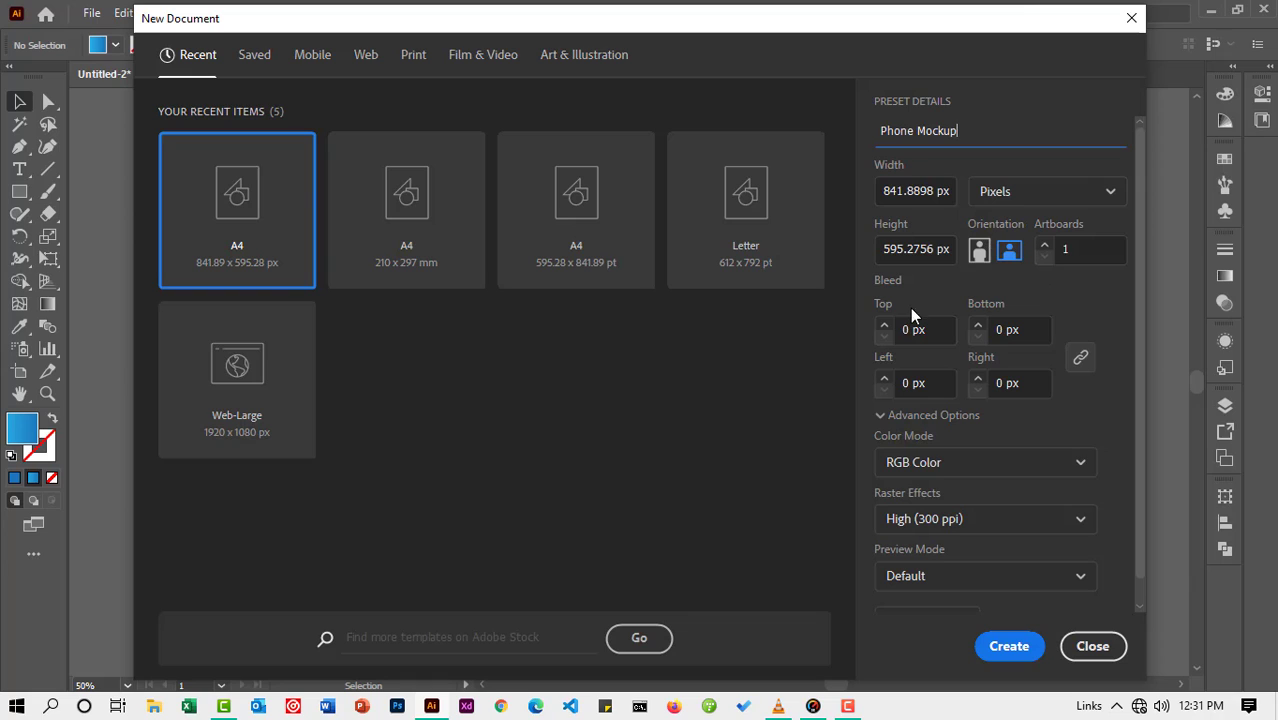
{"action": "left_click", "coordinate": [997, 643]}
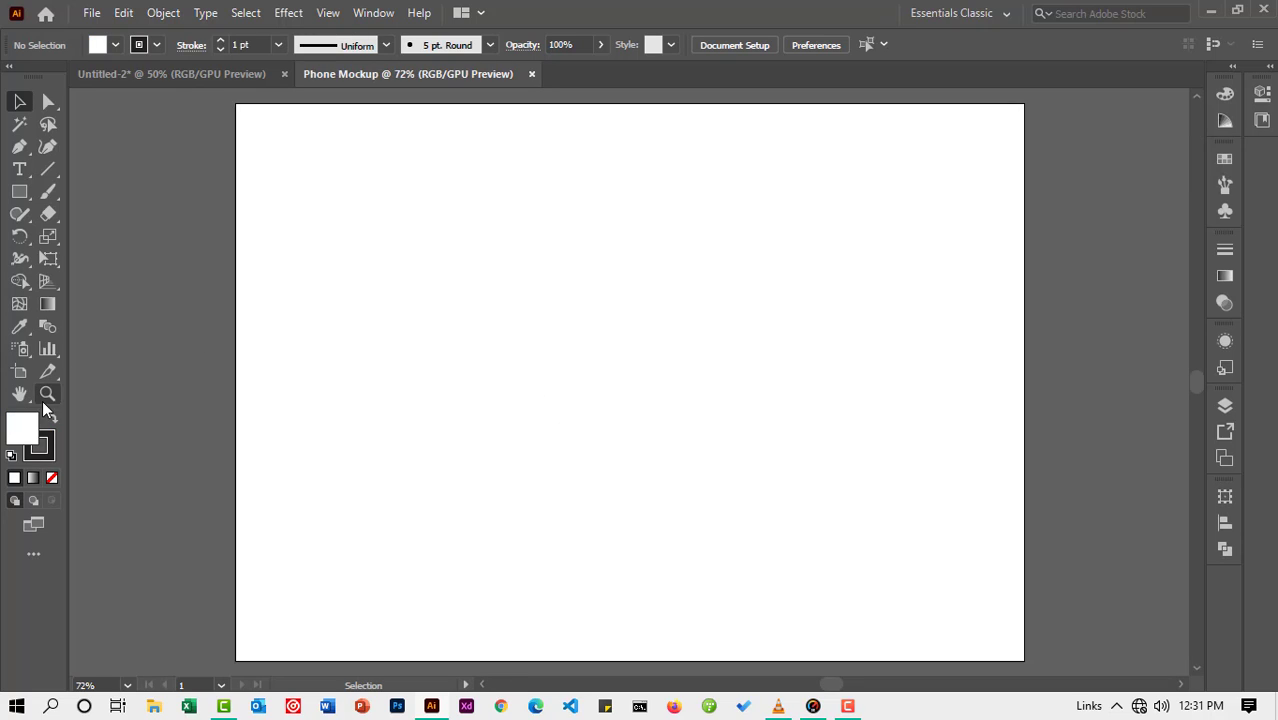
Step: Rename the document's only layer as Background
{"action": "left_click", "coordinate": [44, 398]}
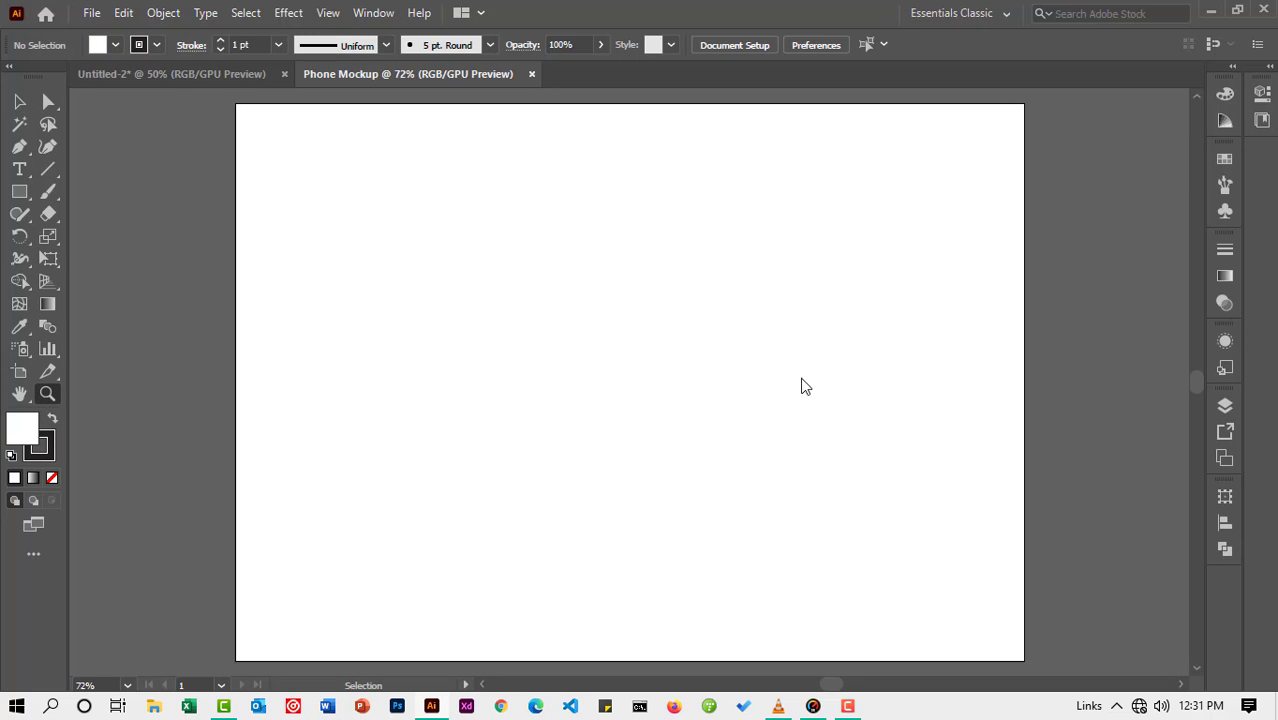
{"action": "left_click", "coordinate": [731, 388], "text": "alt"}
{"action": "left_click", "coordinate": [508, 365], "text": "alt"}
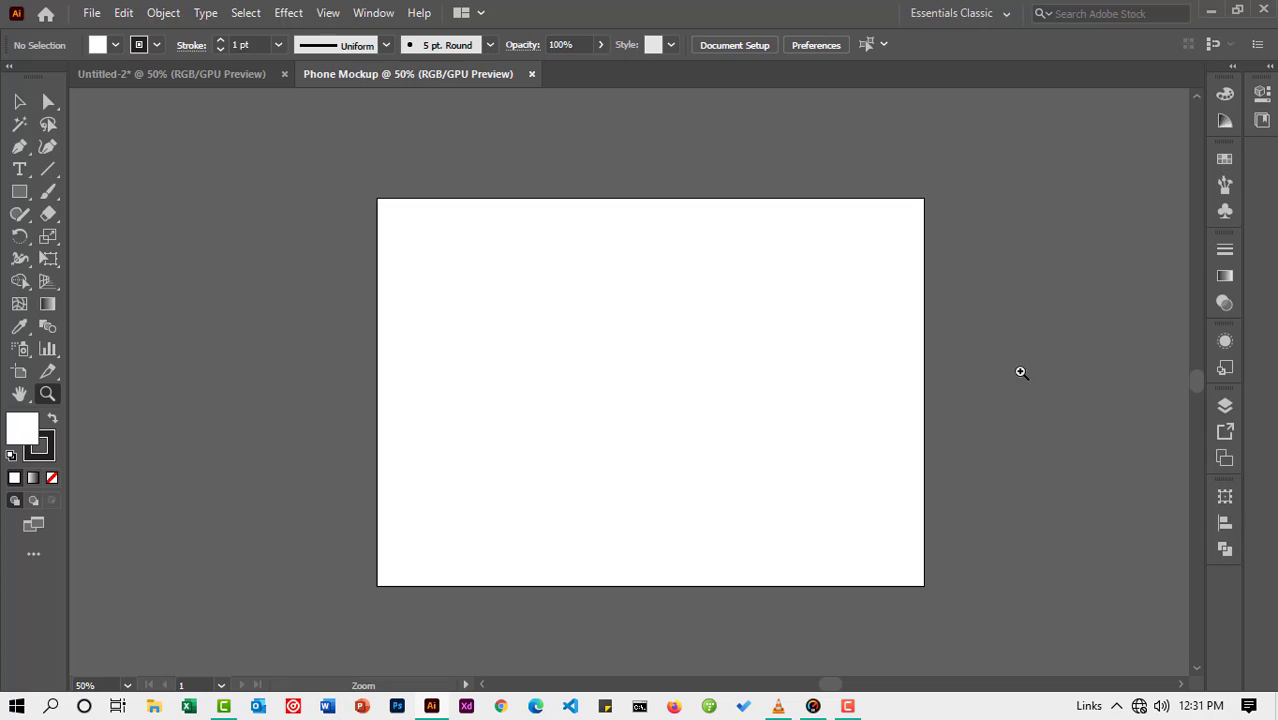
{"action": "left_click", "coordinate": [1222, 406]}
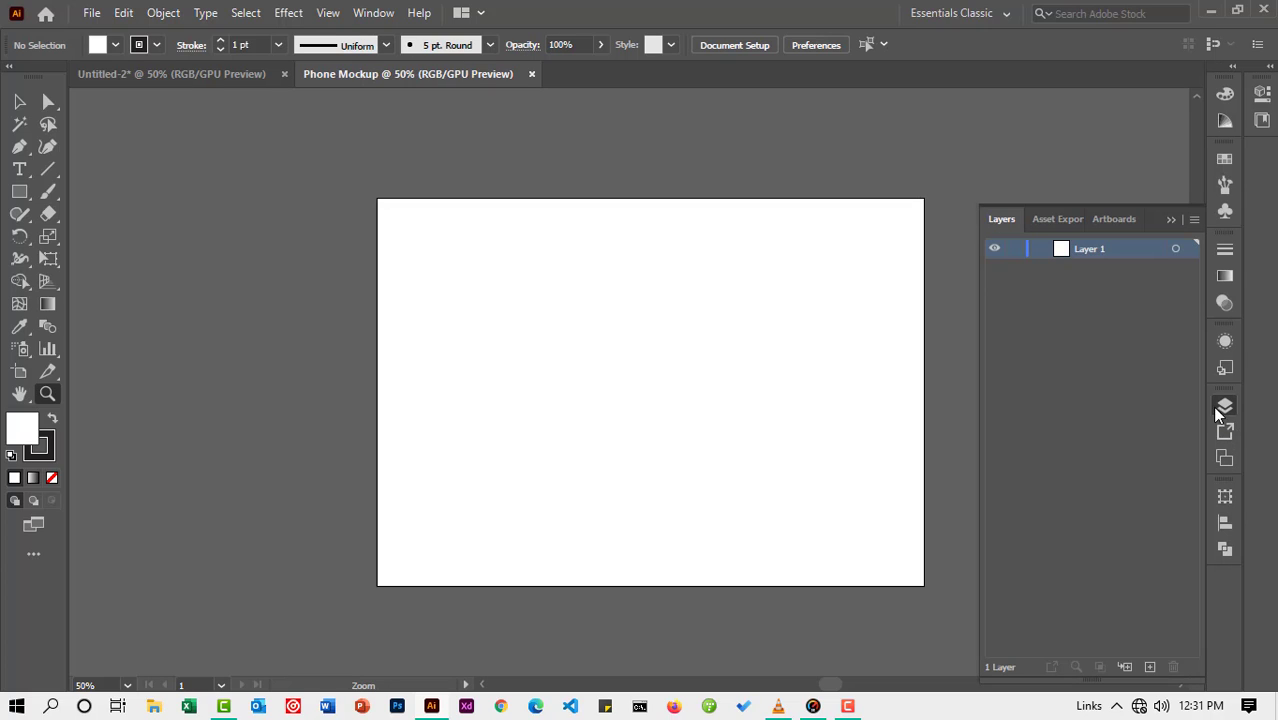
{"action": "double_click", "coordinate": [1087, 250]}
{"action": "type", "text": "Background"}
{"action": "key", "text": "Return"}
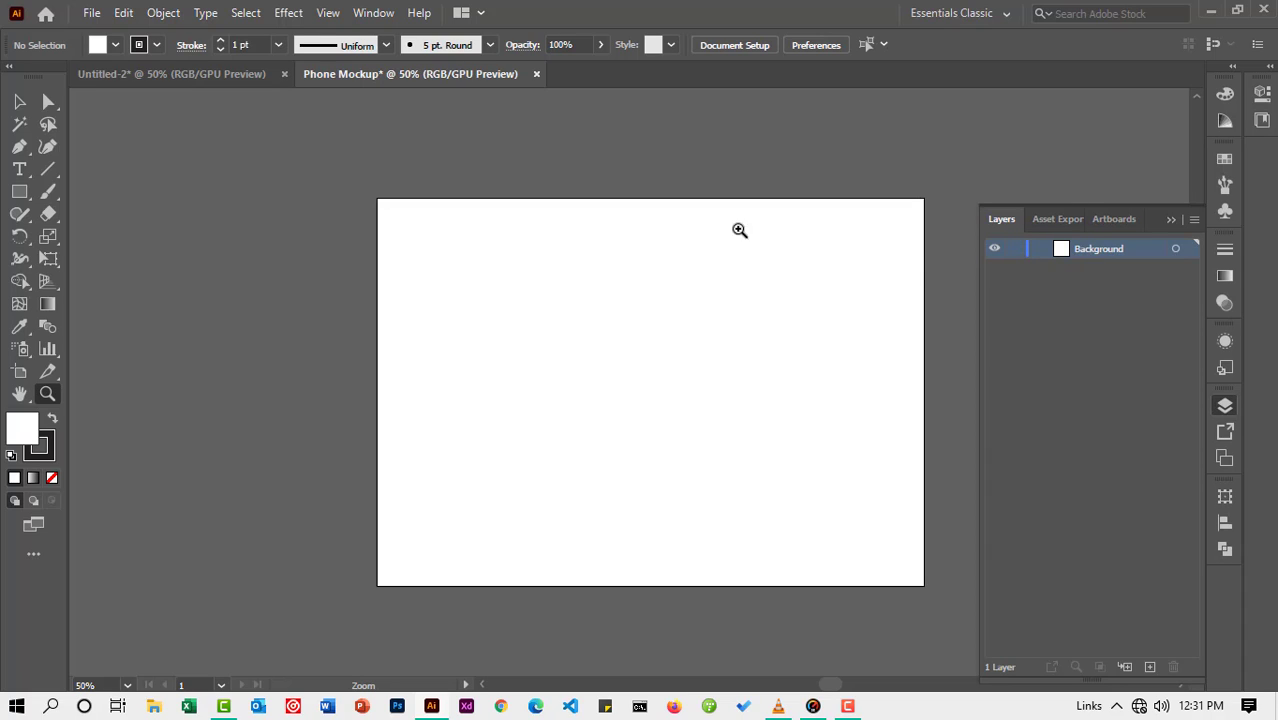
Step: Paste the copied blue, dark blue and gradient colour swatches and place them beside the artboard's upper left corner
{"action": "left_click", "coordinate": [20, 193]}
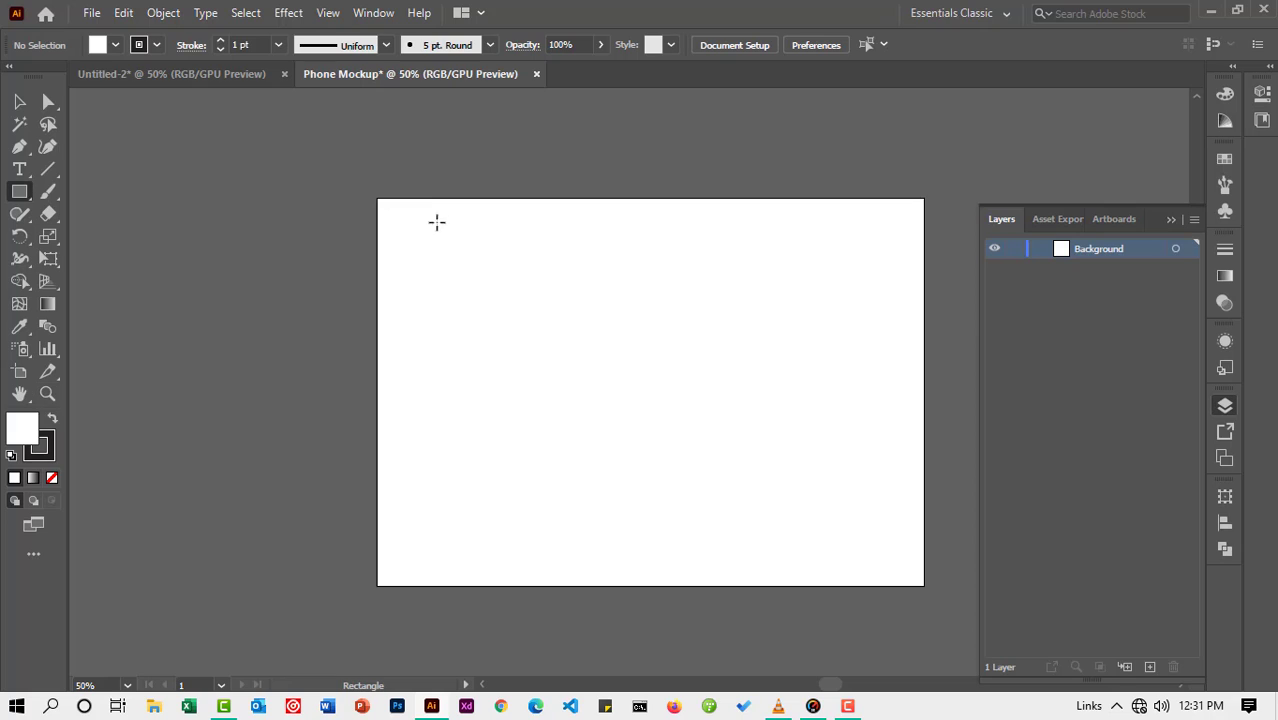
{"action": "left_click", "coordinate": [1171, 219]}
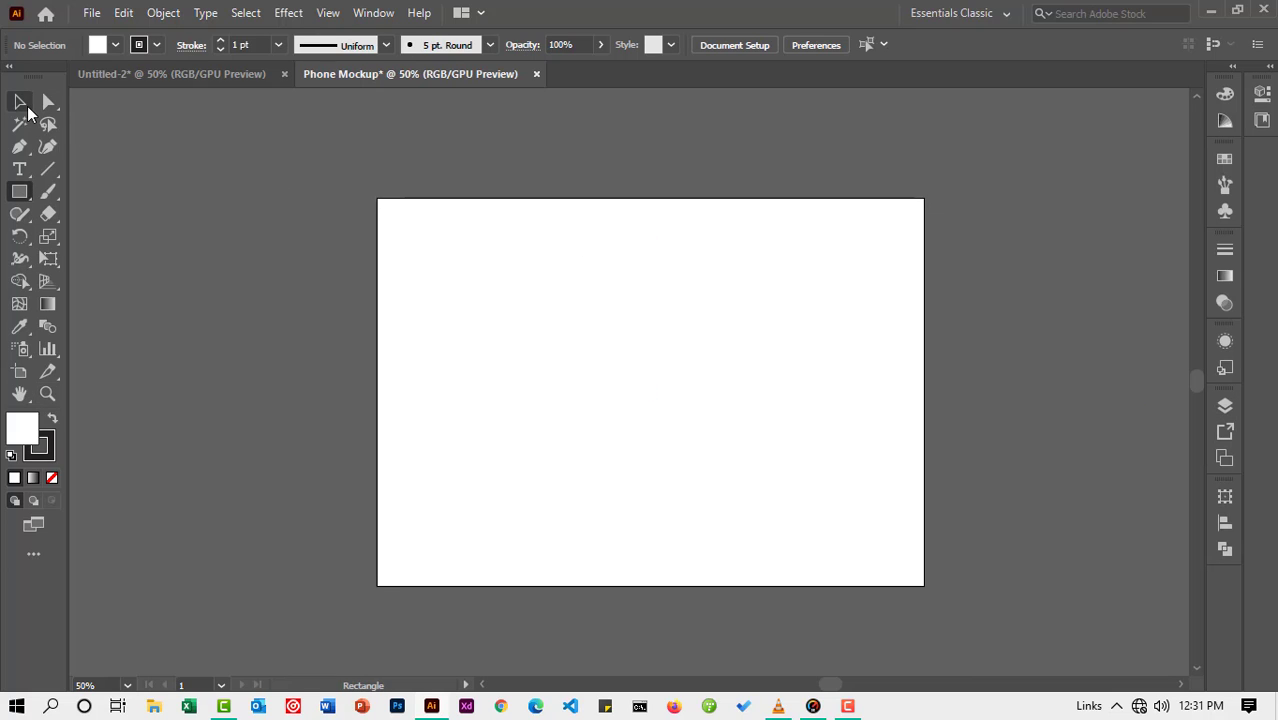
{"action": "left_click", "coordinate": [19, 101]}
{"action": "right_click", "coordinate": [220, 176]}
{"action": "left_click", "coordinate": [123, 13]}
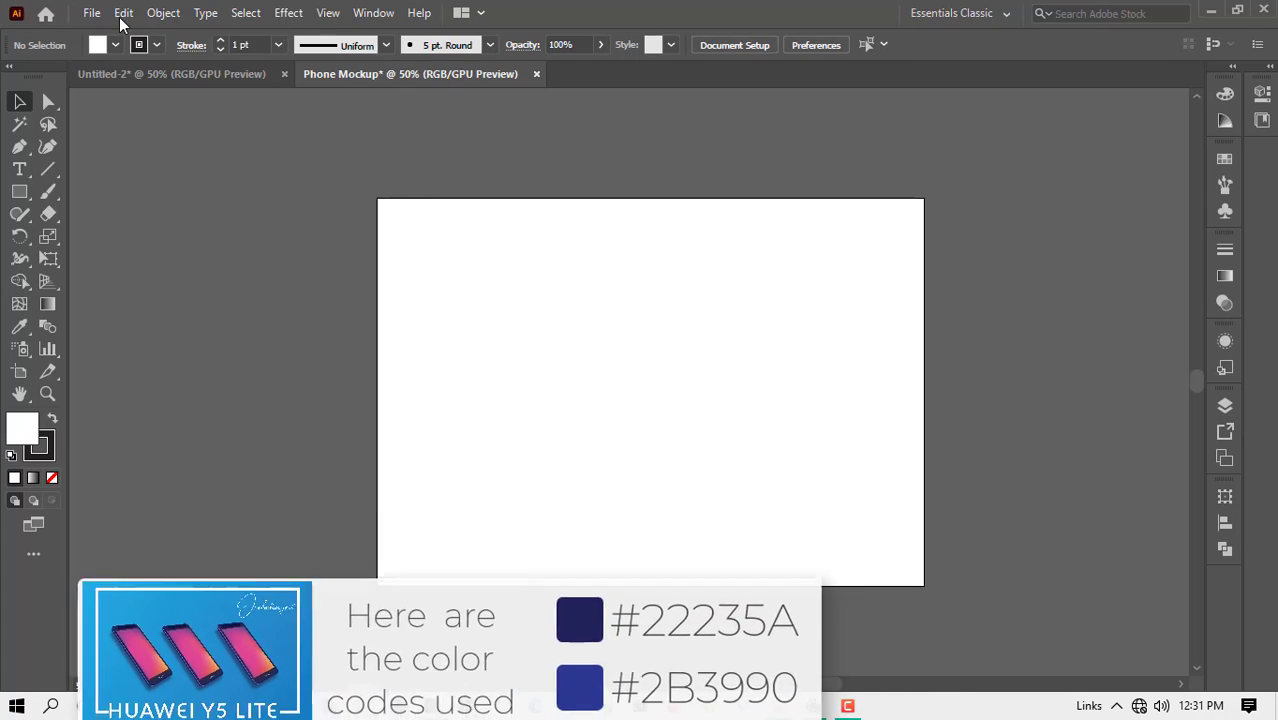
{"action": "left_click", "coordinate": [123, 13]}
{"action": "left_click", "coordinate": [153, 123]}
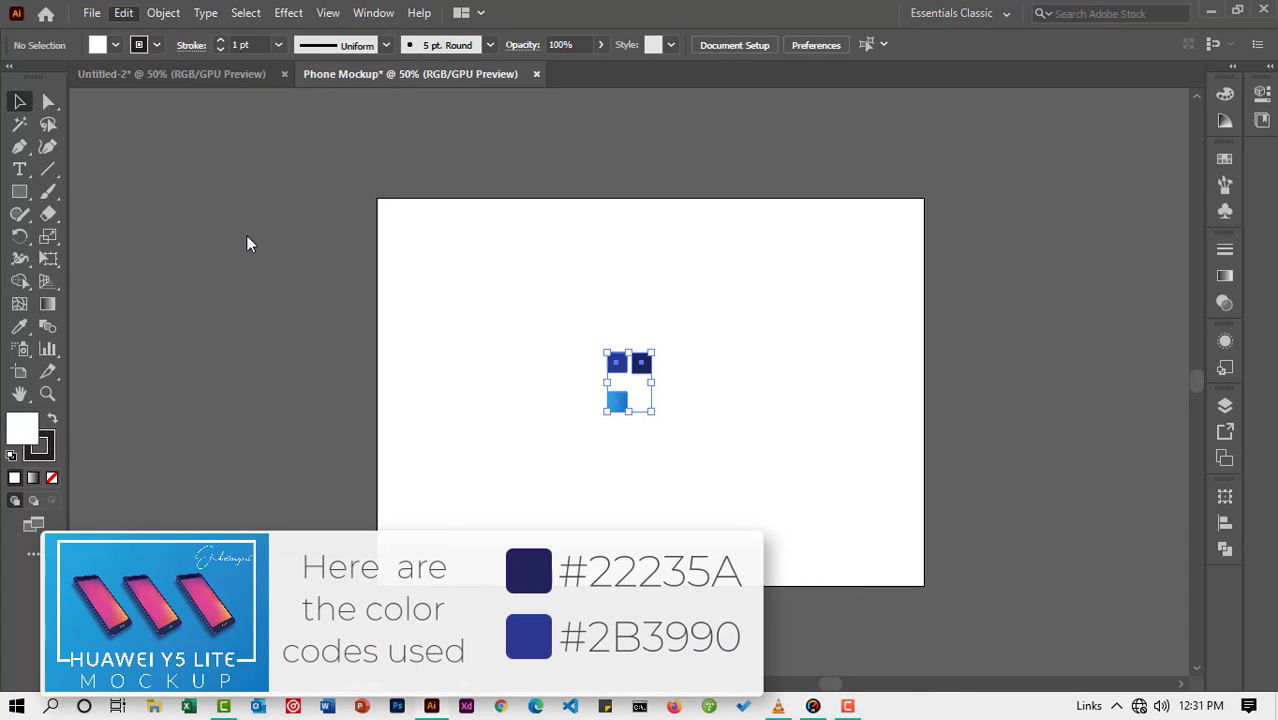
{"action": "left_click_drag", "start_coordinate": [646, 375], "coordinate": [320, 223]}
{"action": "left_click", "coordinate": [354, 323]}
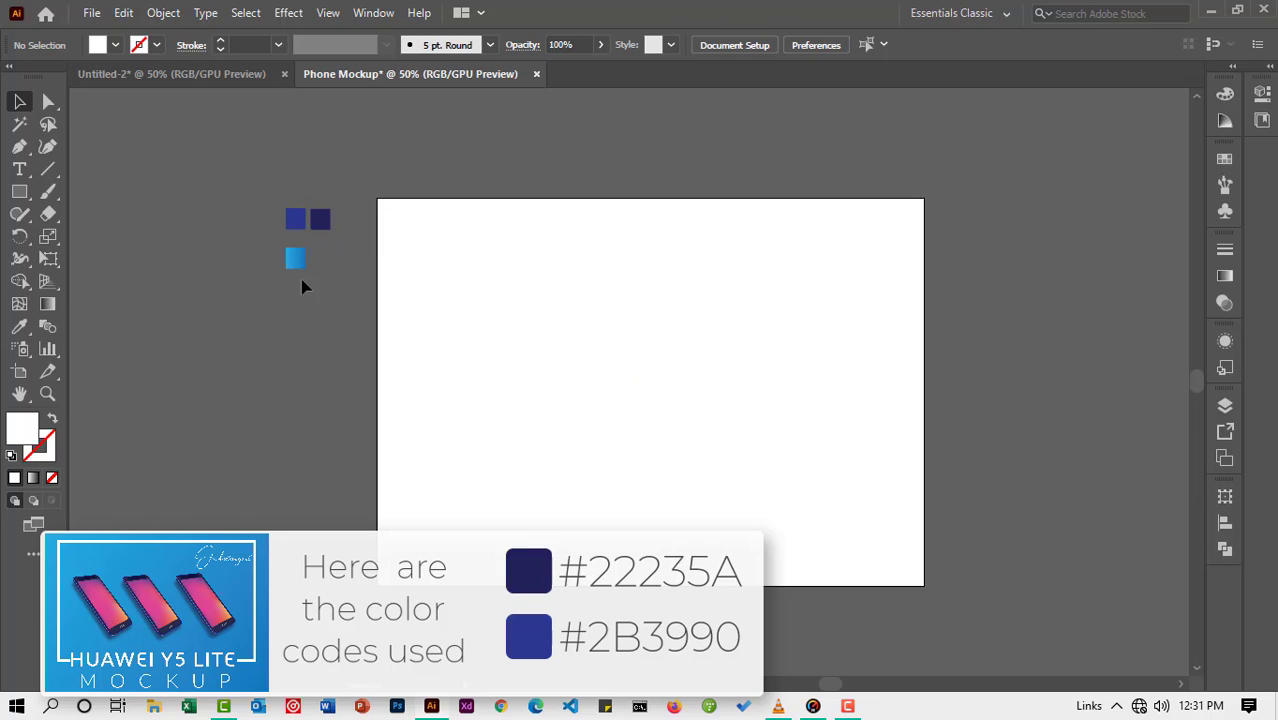
Step: Draw a rectangle covering the whole artboard and fill it with the blue gradient sampled from the swatch
{"action": "left_click", "coordinate": [19, 191]}
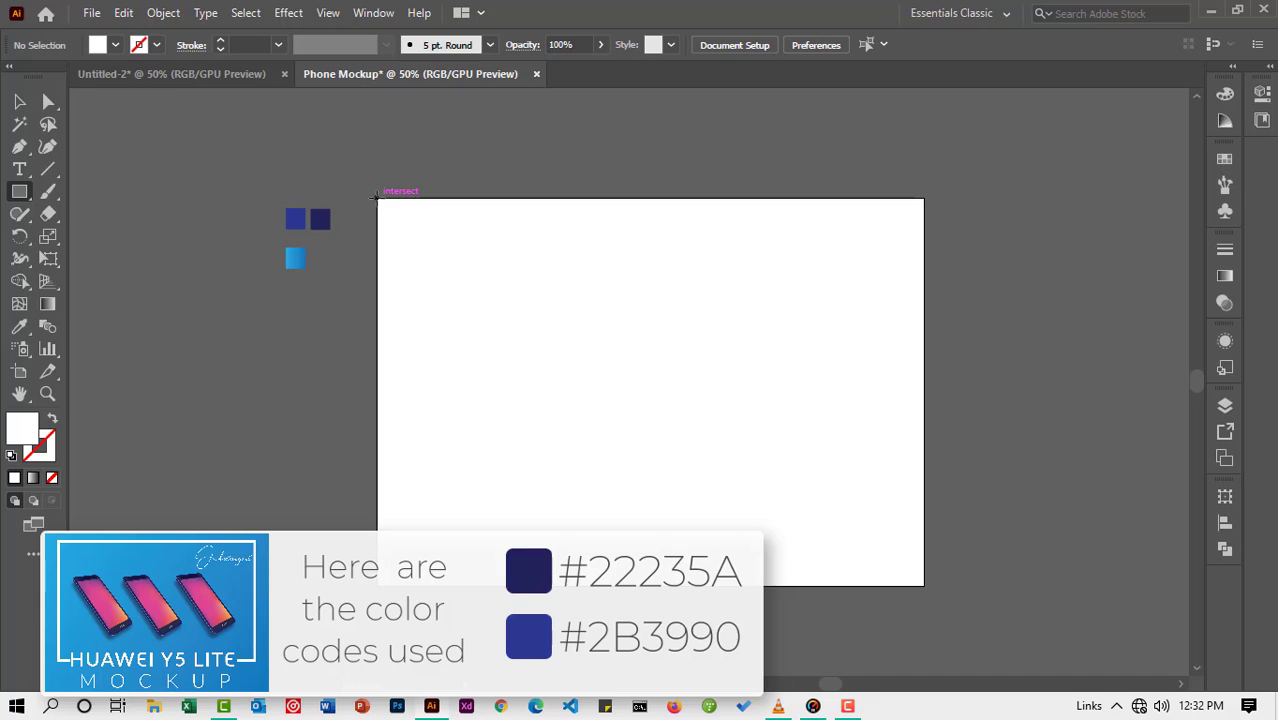
{"action": "mouse_move", "coordinate": [377, 197]}
{"action": "left_mouse_down"}
{"action": "mouse_move", "coordinate": [591, 398]}
{"action": "mouse_move", "coordinate": [924, 585]}
{"action": "left_mouse_up"}
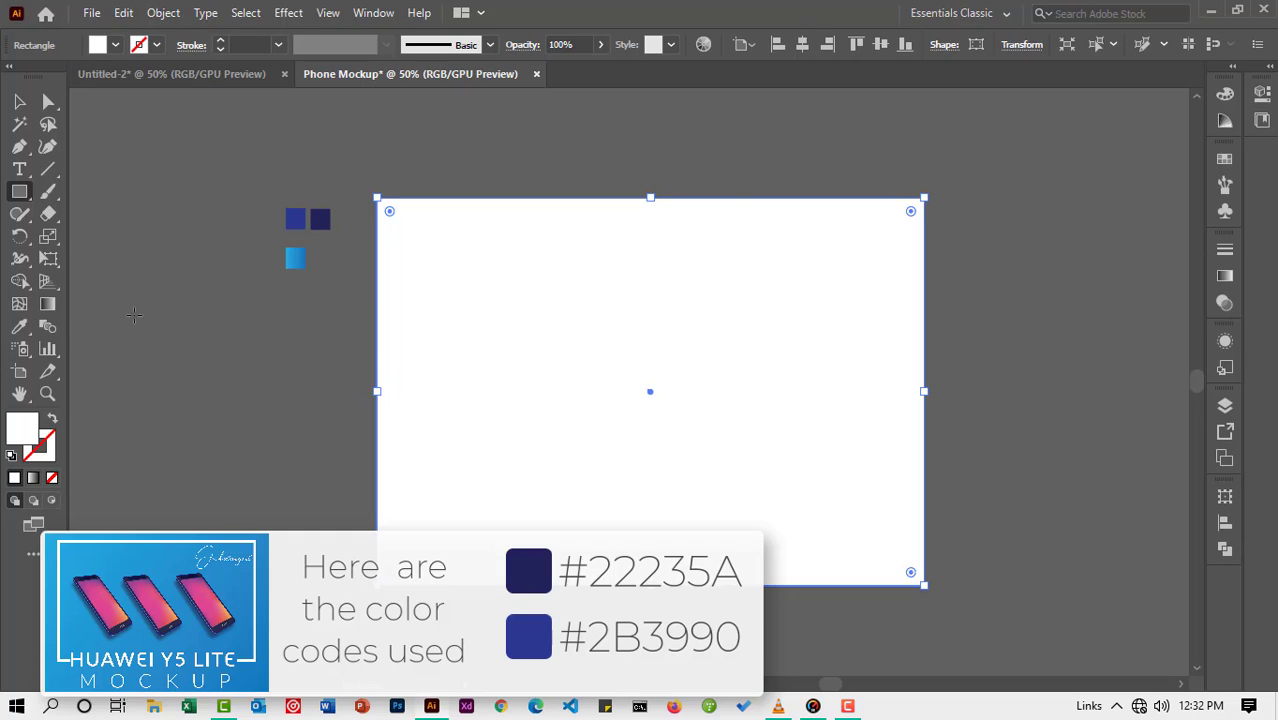
{"action": "left_click", "coordinate": [21, 328]}
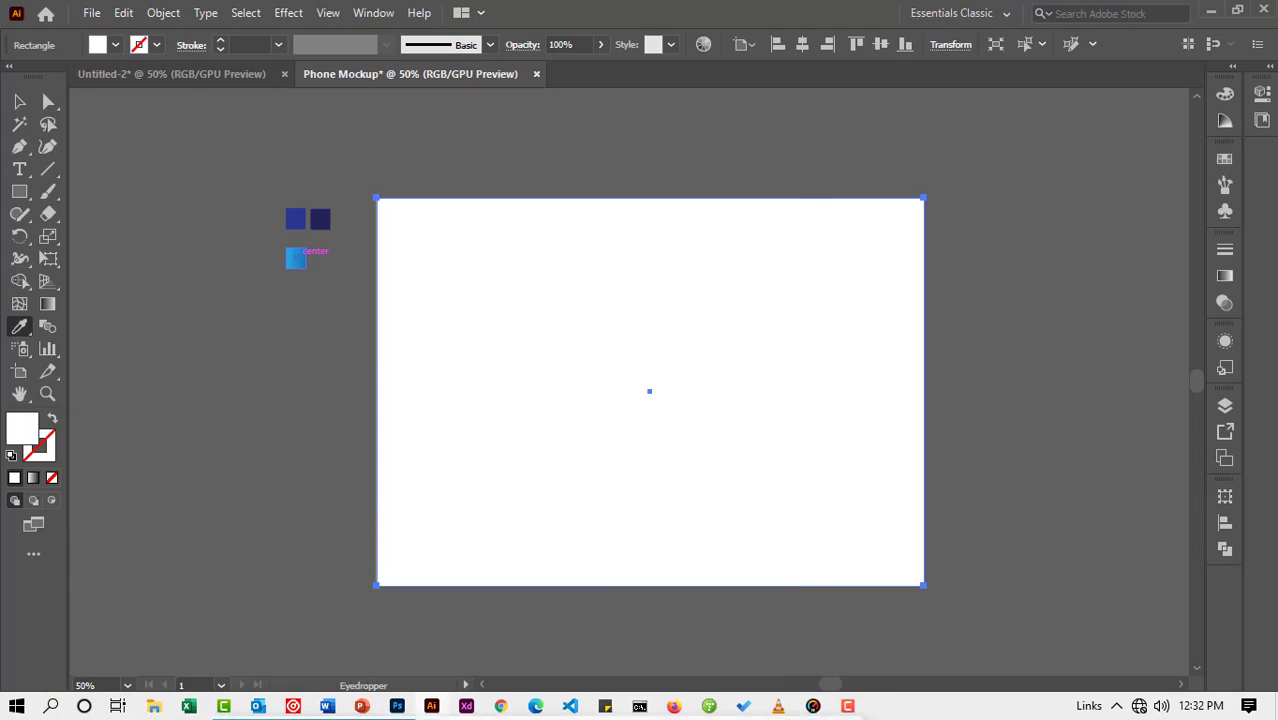
{"action": "left_click", "coordinate": [295, 258]}
{"action": "left_click", "coordinate": [19, 101]}
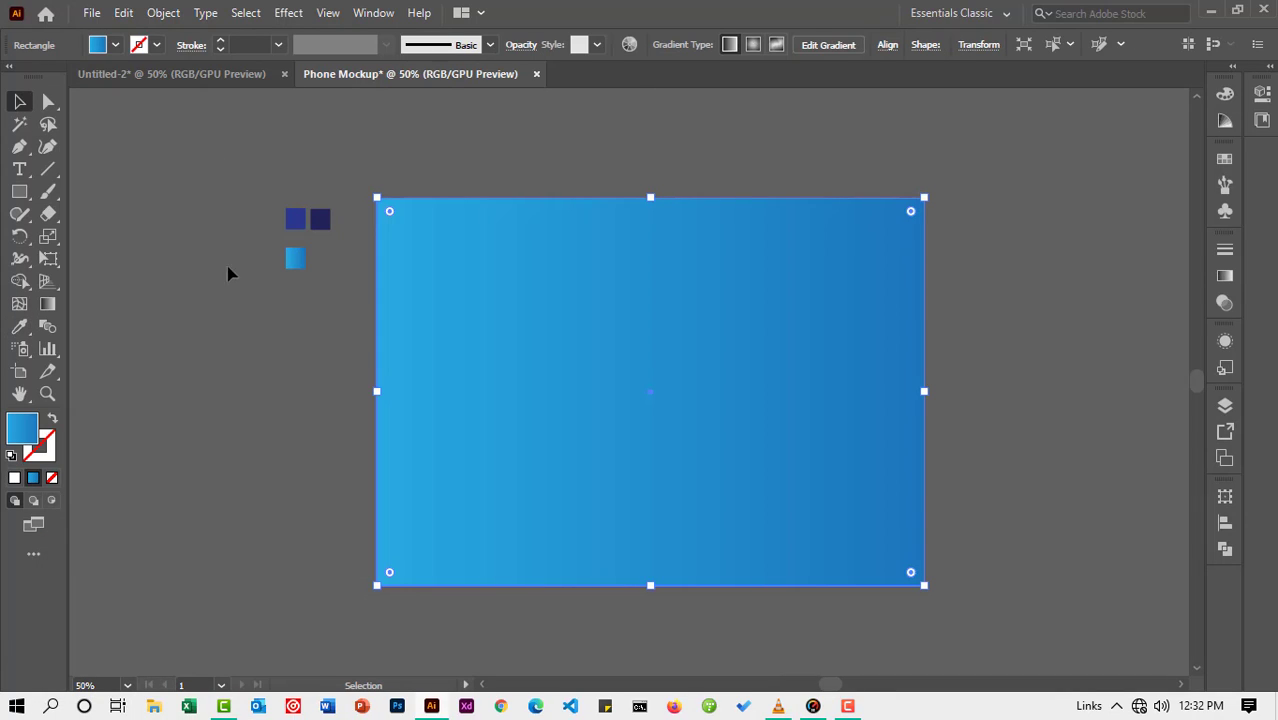
{"action": "left_click", "coordinate": [239, 278]}
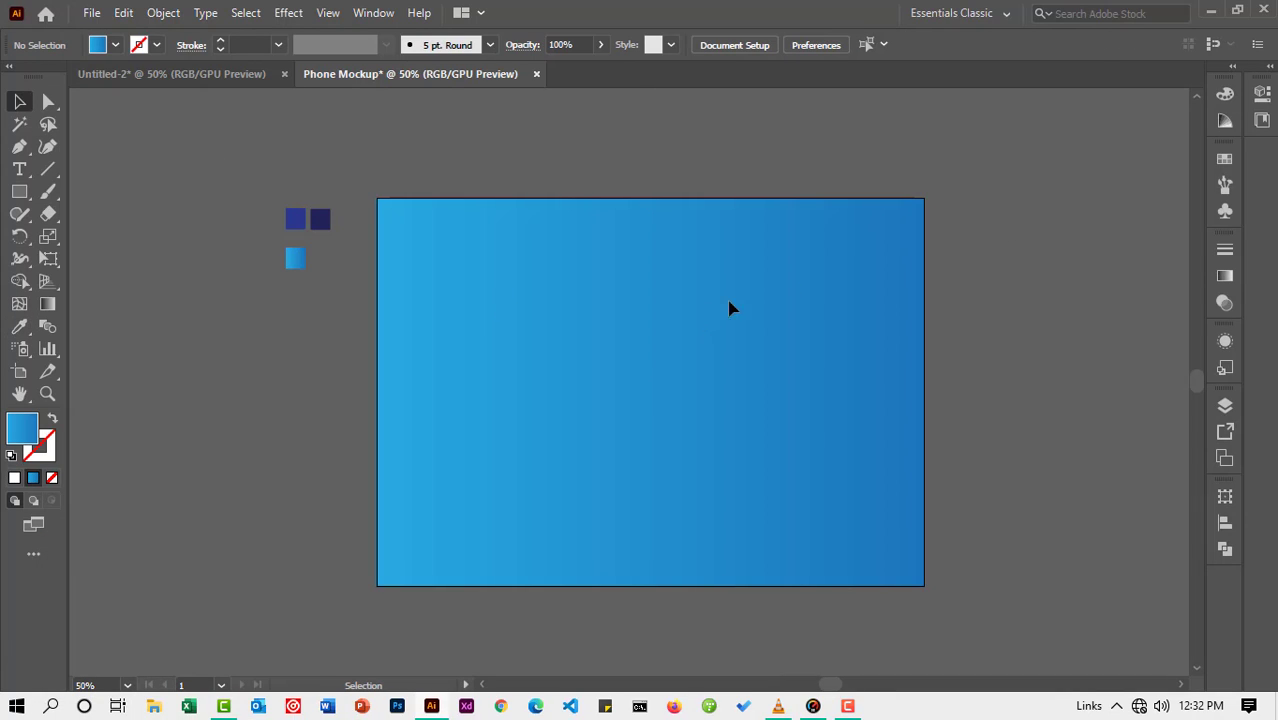
Step: Lock the Background layer that holds the gradient rectangle
{"action": "left_click", "coordinate": [798, 312]}
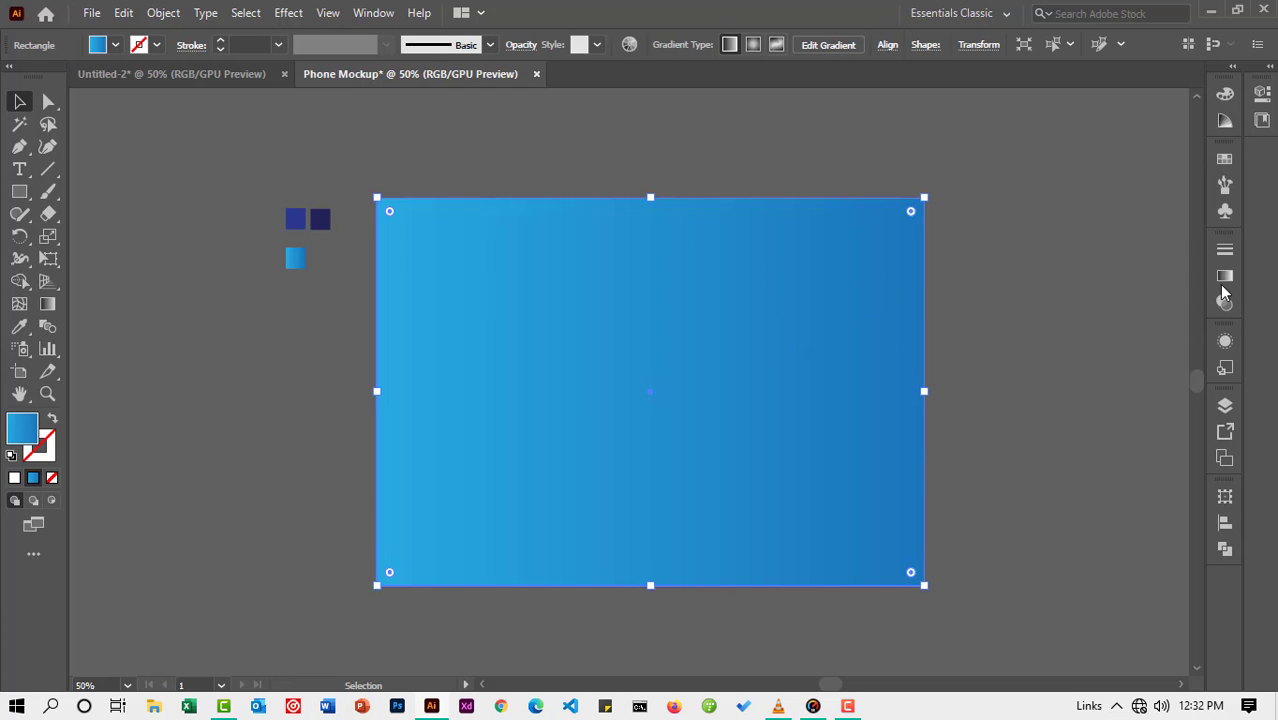
{"action": "left_click", "coordinate": [1225, 405]}
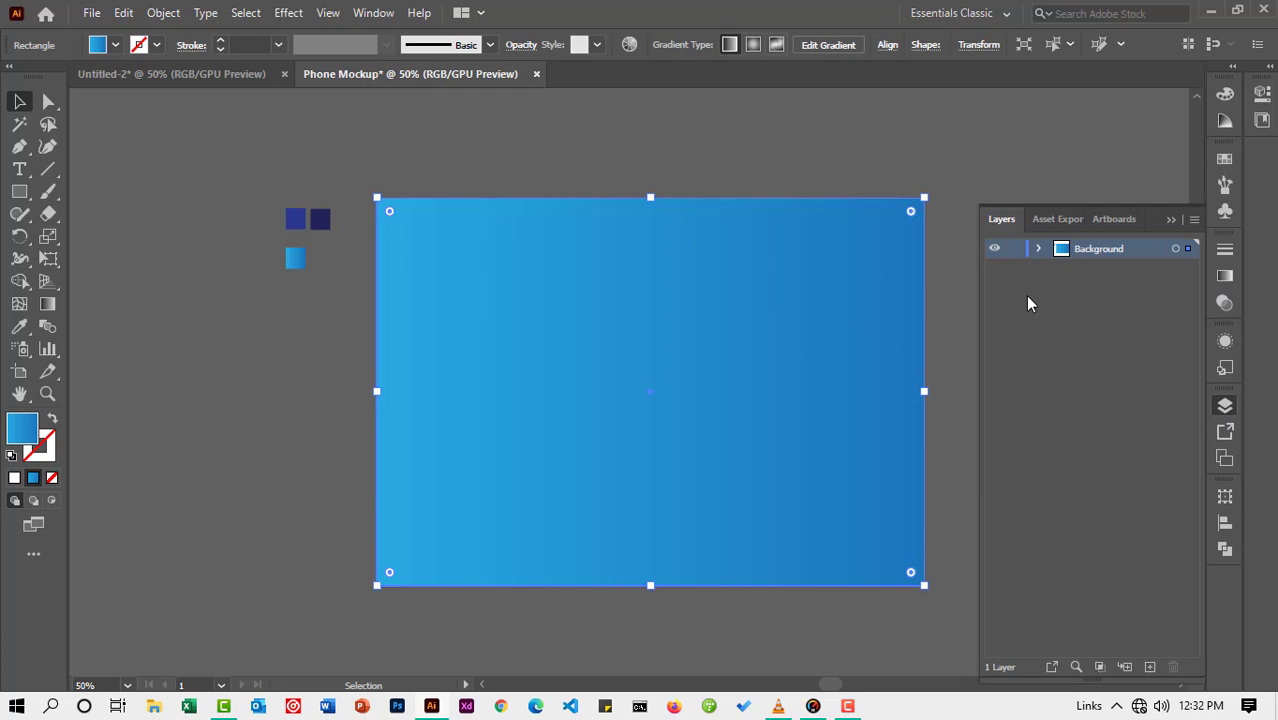
{"action": "left_click", "coordinate": [1013, 250]}
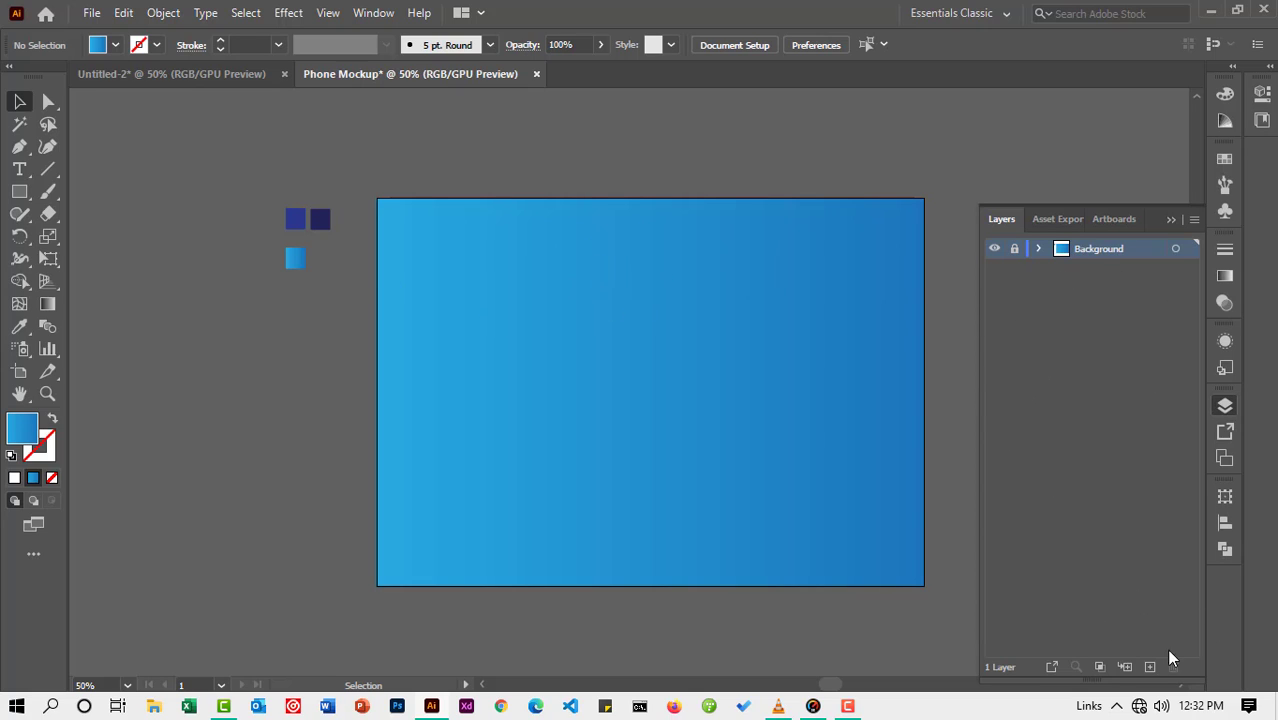
Step: Add a new layer above Background and name it Phone Mockup
{"action": "left_click", "coordinate": [1150, 668]}
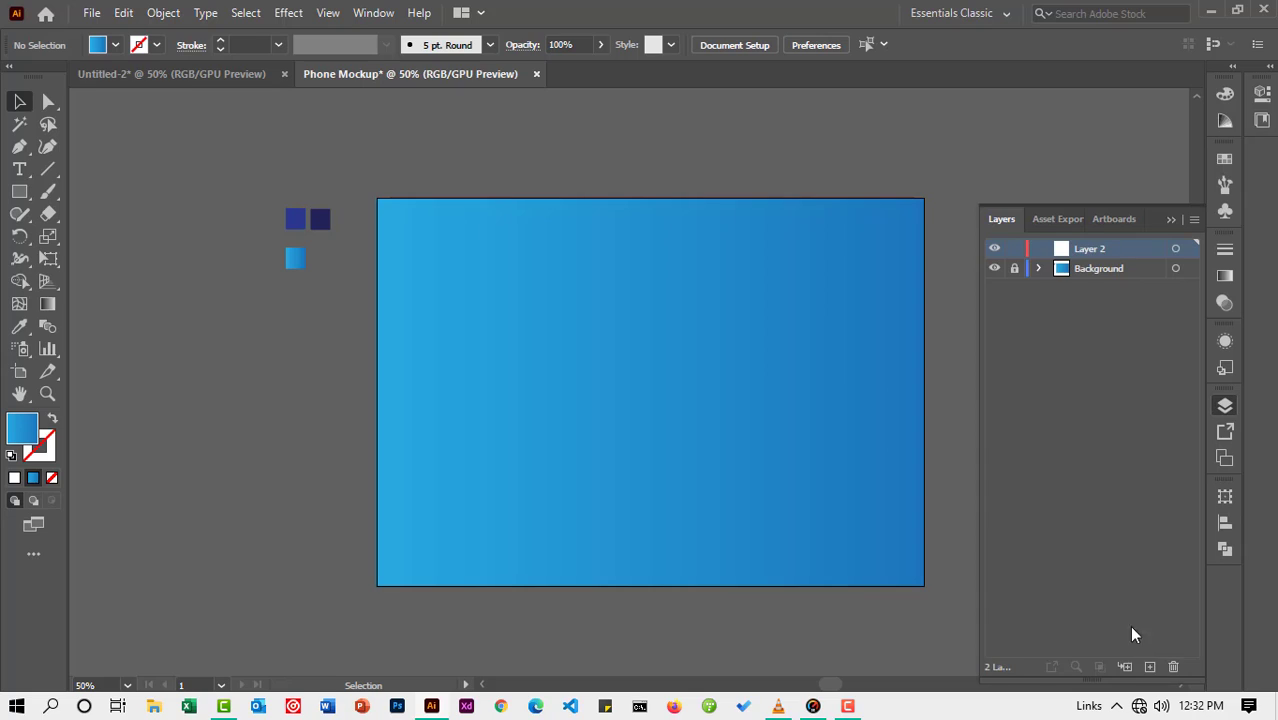
{"action": "double_click", "coordinate": [1089, 252]}
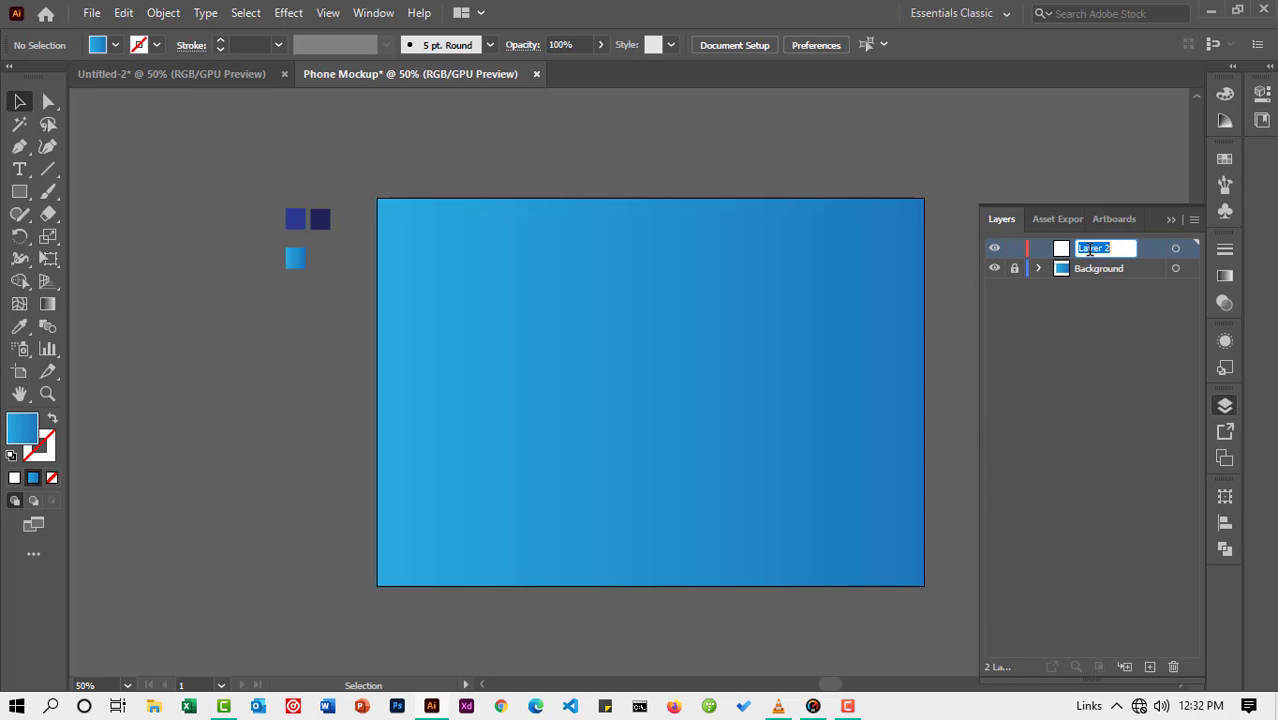
{"action": "type", "text": "Phone Mockup"}
{"action": "key", "text": "Return"}
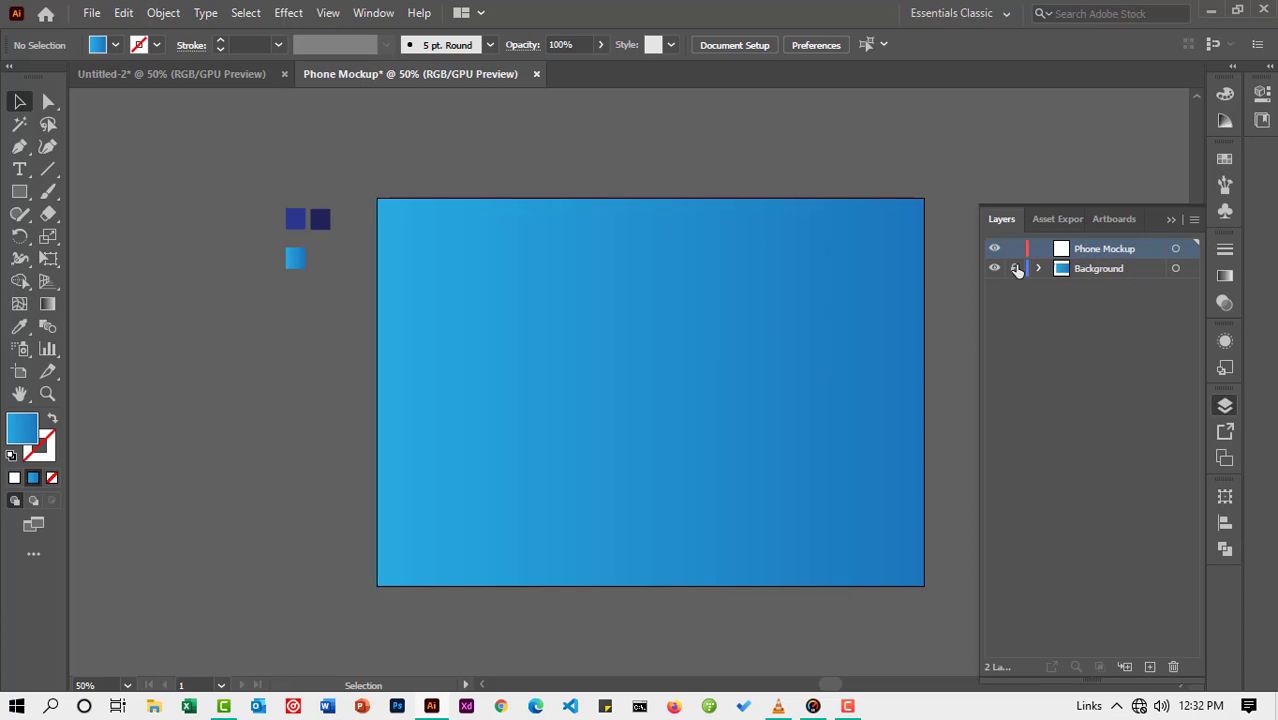
{"action": "left_click", "coordinate": [1168, 220]}
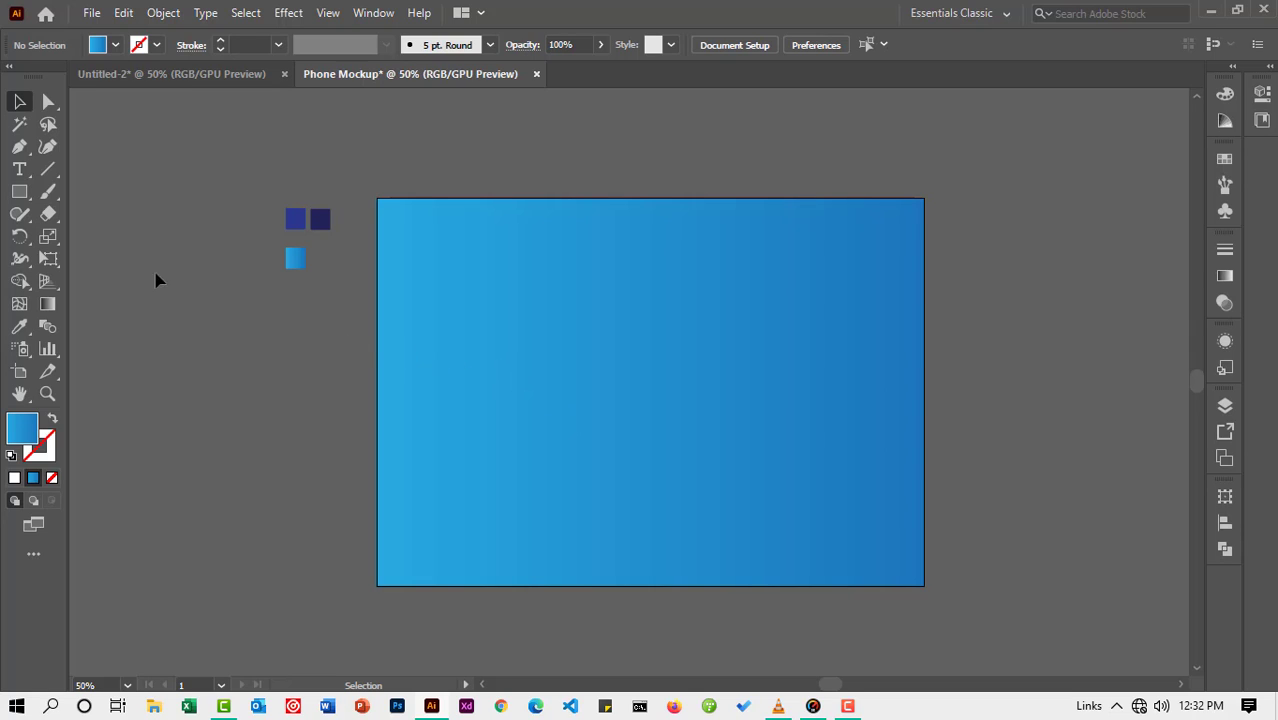
Step: Draw a 120 x 250 px rounded rectangle with a 14 px corner radius on the artboard, and delete it
{"action": "left_click", "coordinate": [30, 203]}
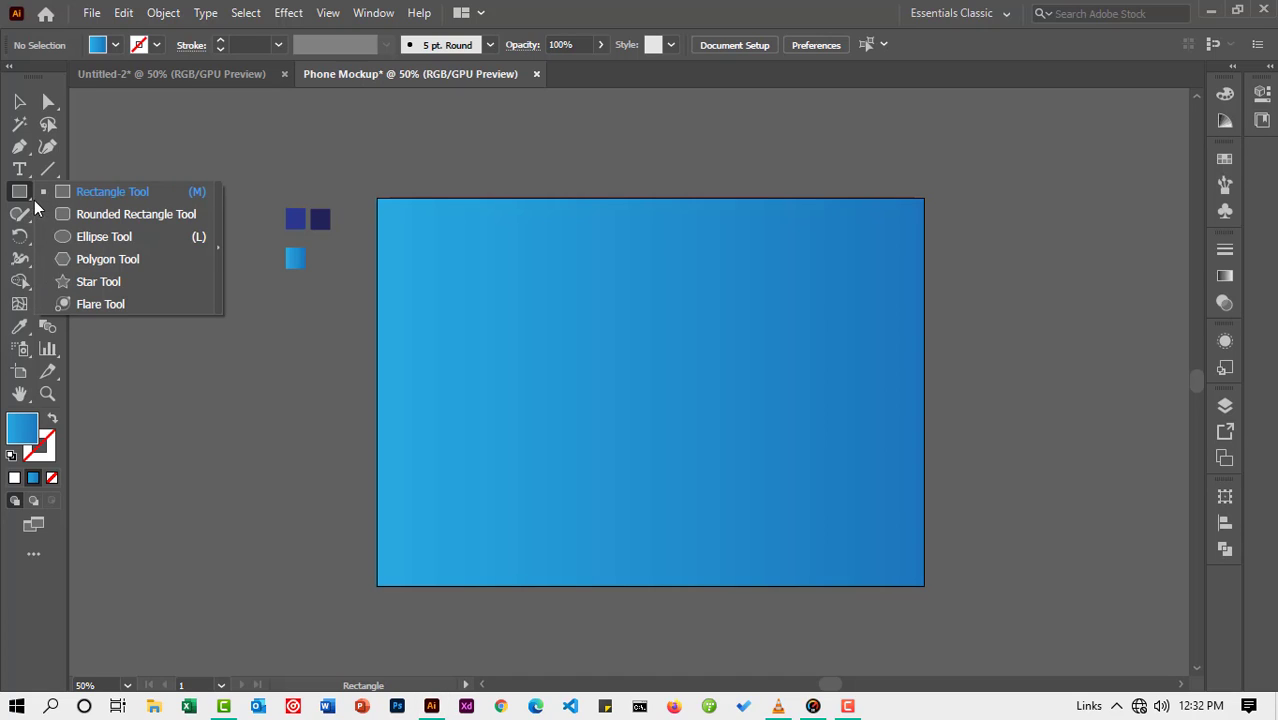
{"action": "left_click", "coordinate": [98, 216]}
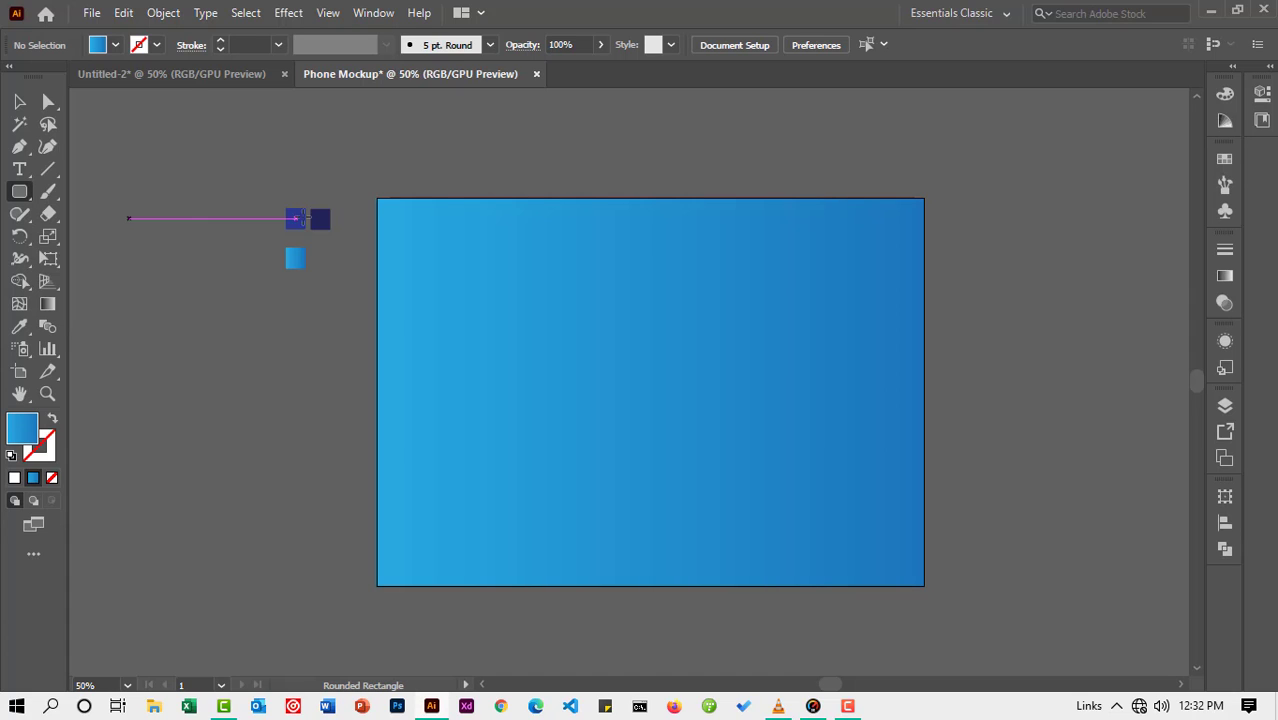
{"action": "right_click", "coordinate": [538, 275]}
{"action": "left_click", "coordinate": [488, 247]}
{"action": "left_click", "coordinate": [488, 247]}
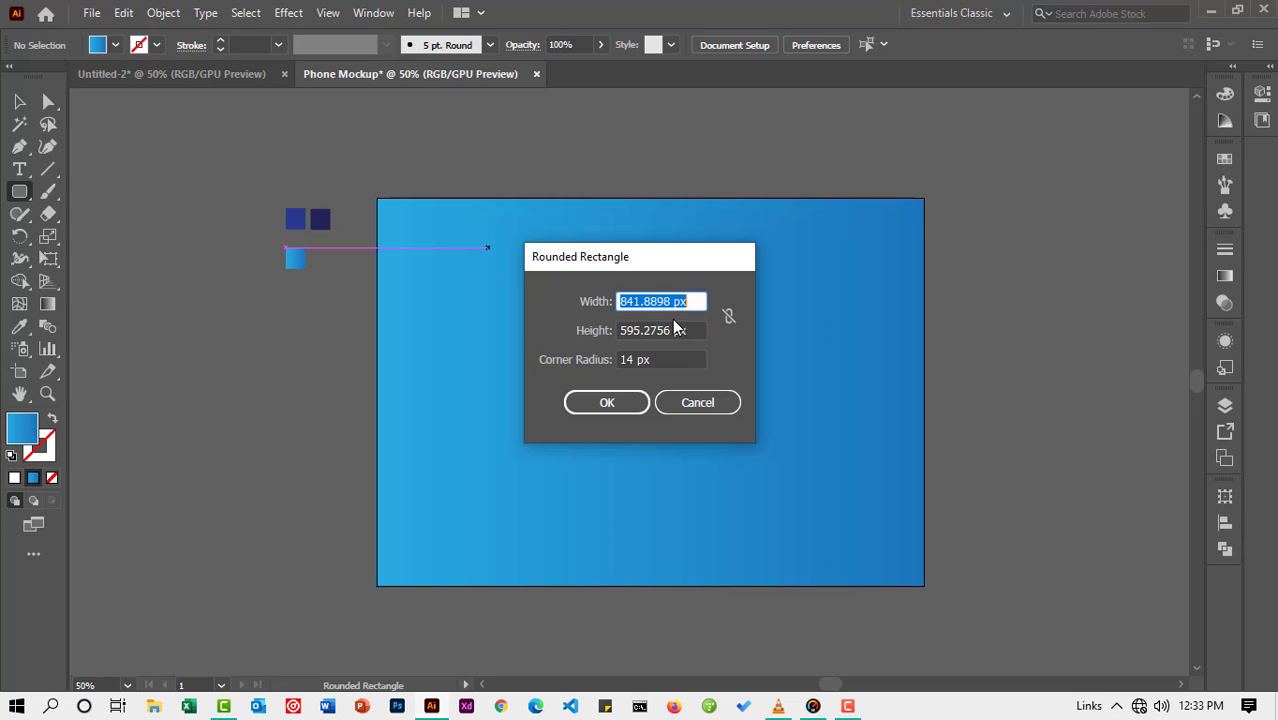
{"action": "type", "text": "120"}
{"action": "key", "text": "Tab"}
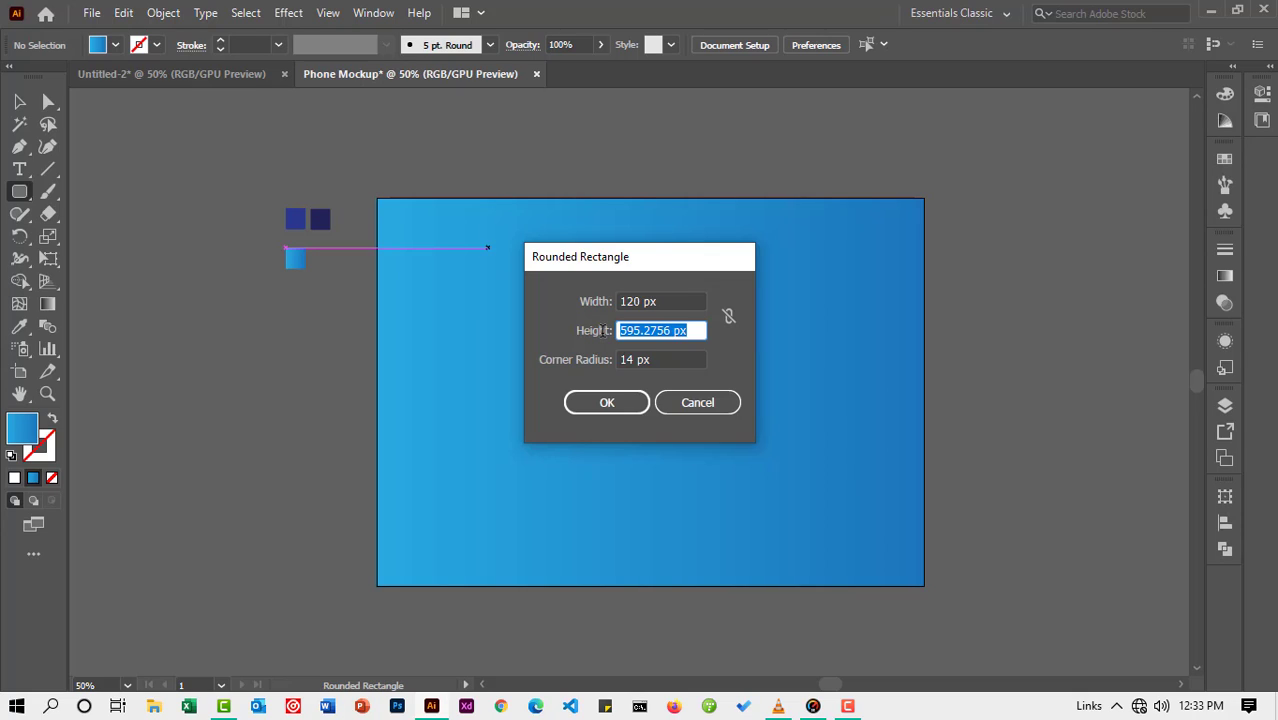
{"action": "type", "text": "250"}
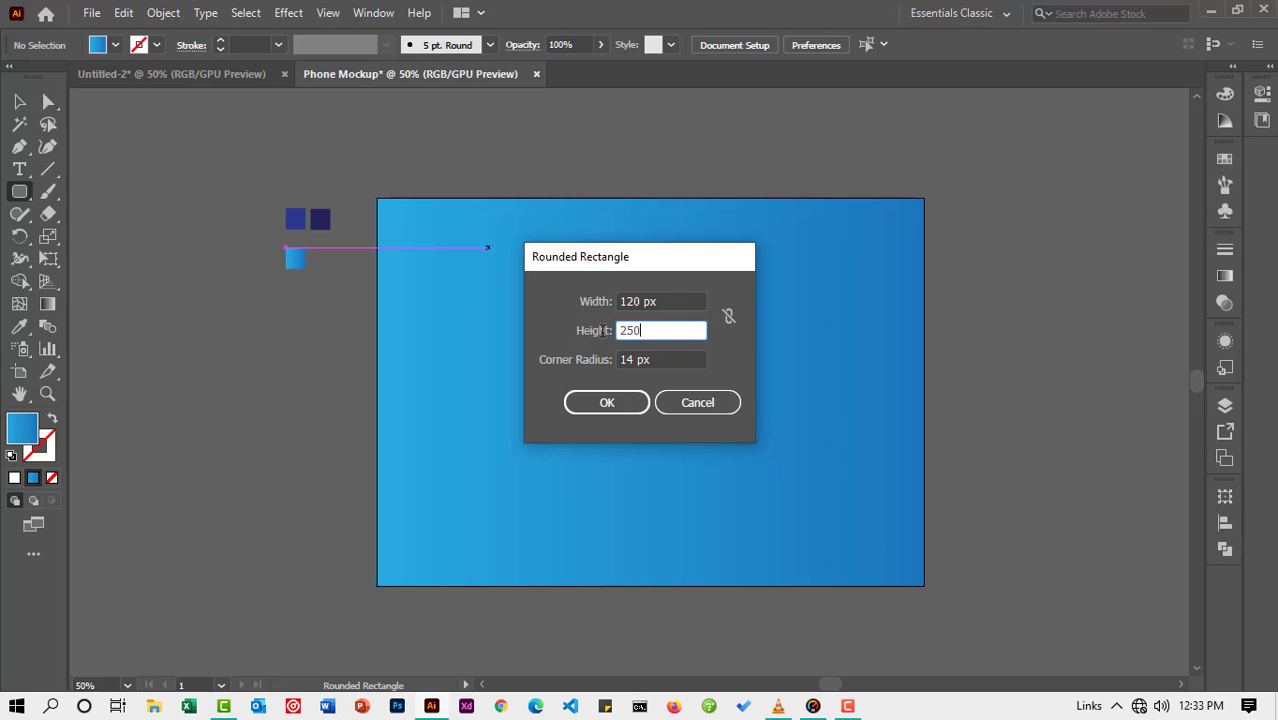
{"action": "left_click", "coordinate": [670, 358]}
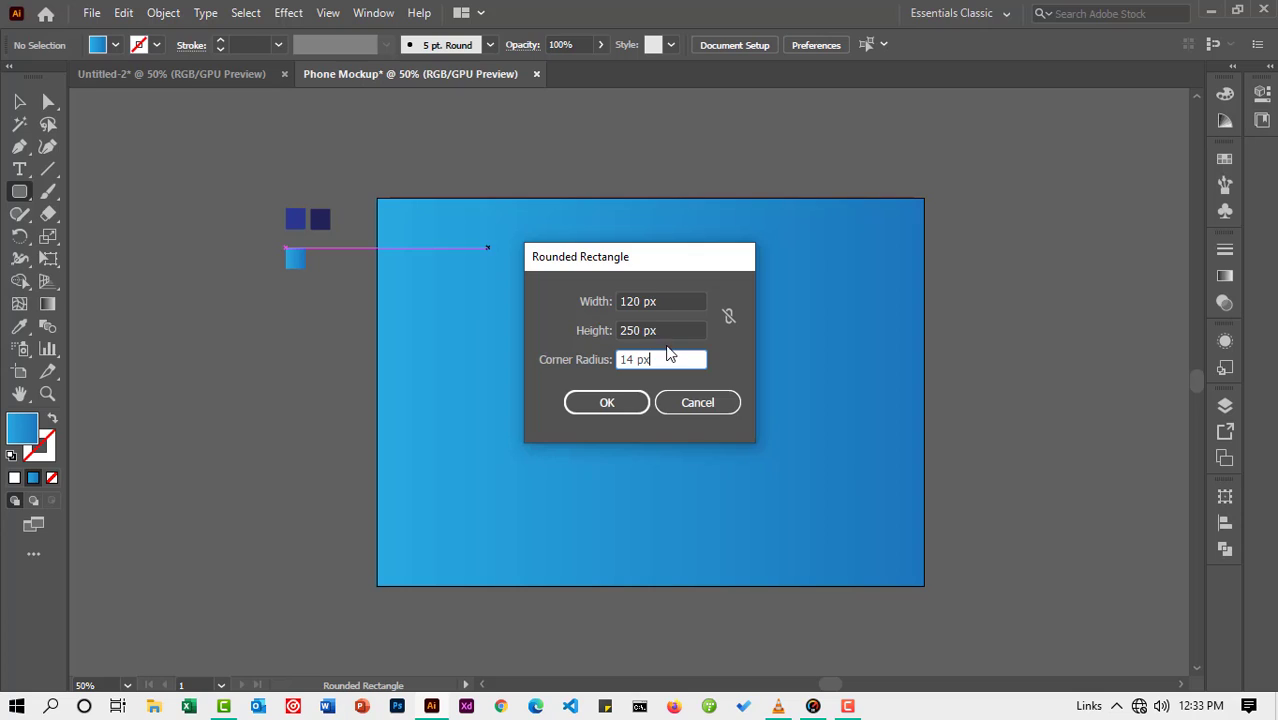
{"action": "left_click", "coordinate": [620, 401]}
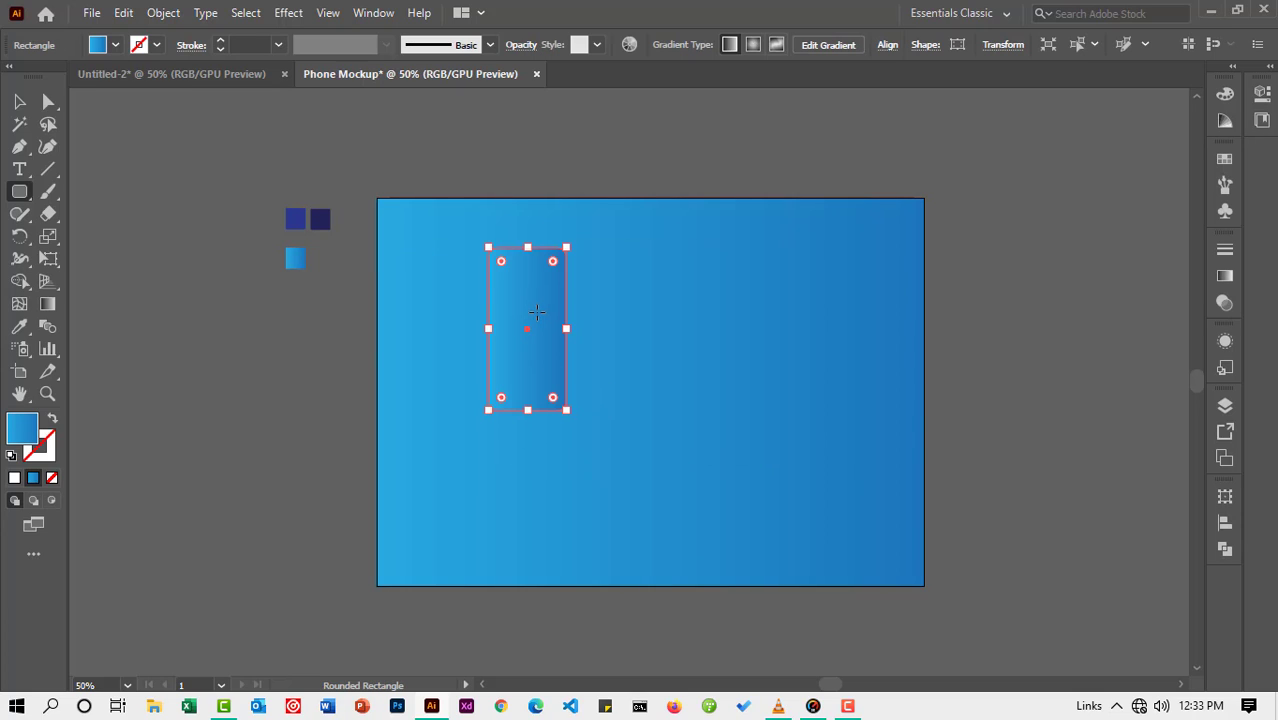
{"action": "key", "text": "Delete"}
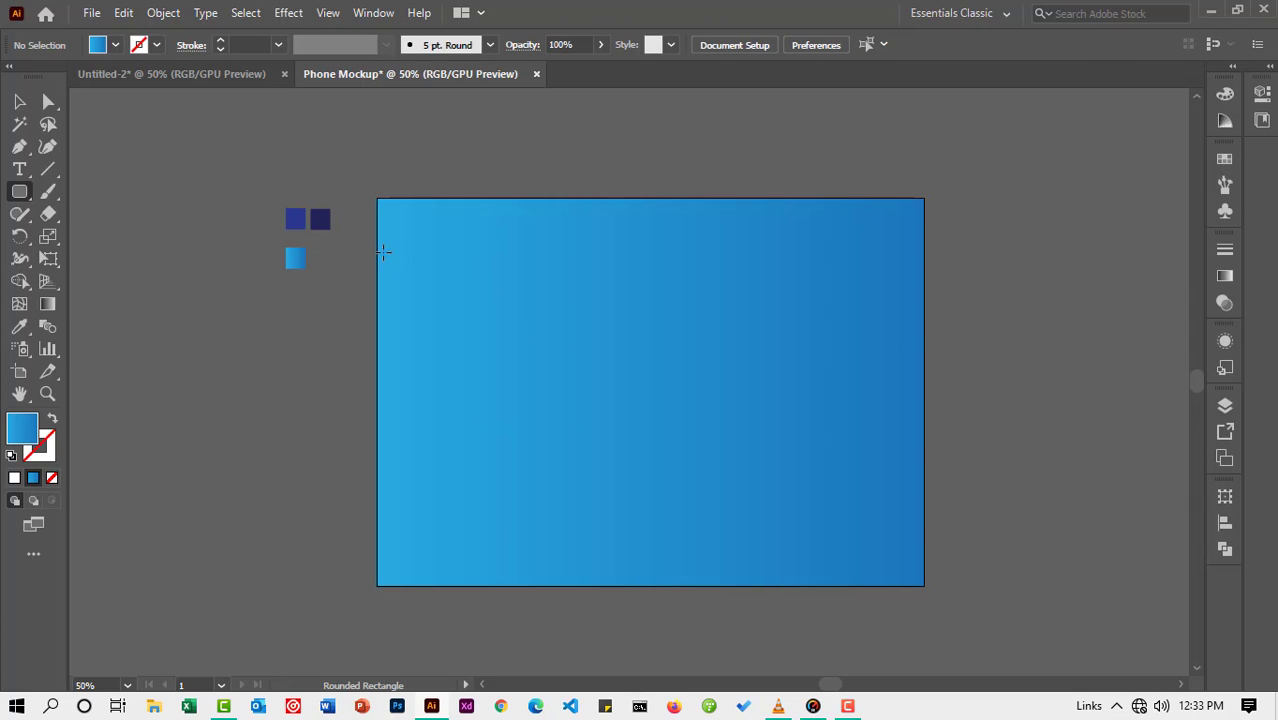
Step: Create a rounded rectangle slightly wider than 120 px, 250 px high with a 14 px corner radius, on the artboard's left half
{"action": "left_click", "coordinate": [510, 276]}
{"action": "left_click", "coordinate": [638, 300]}
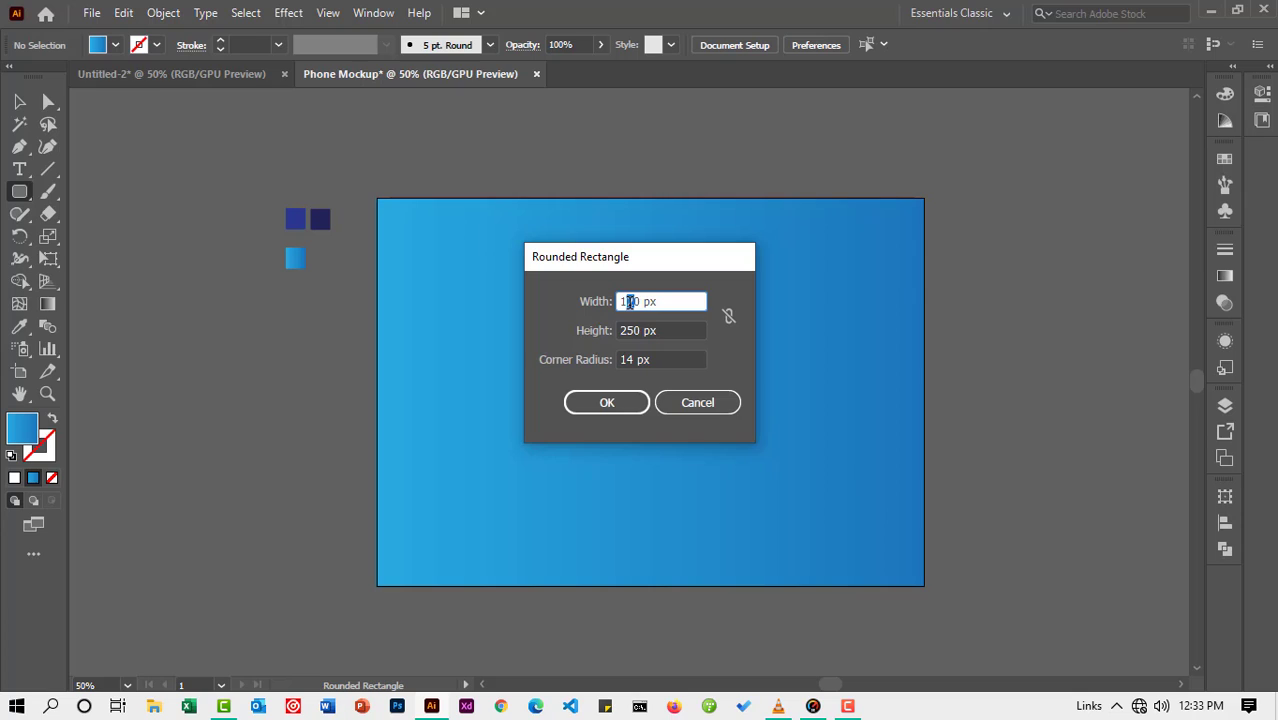
{"action": "left_click", "coordinate": [620, 400]}
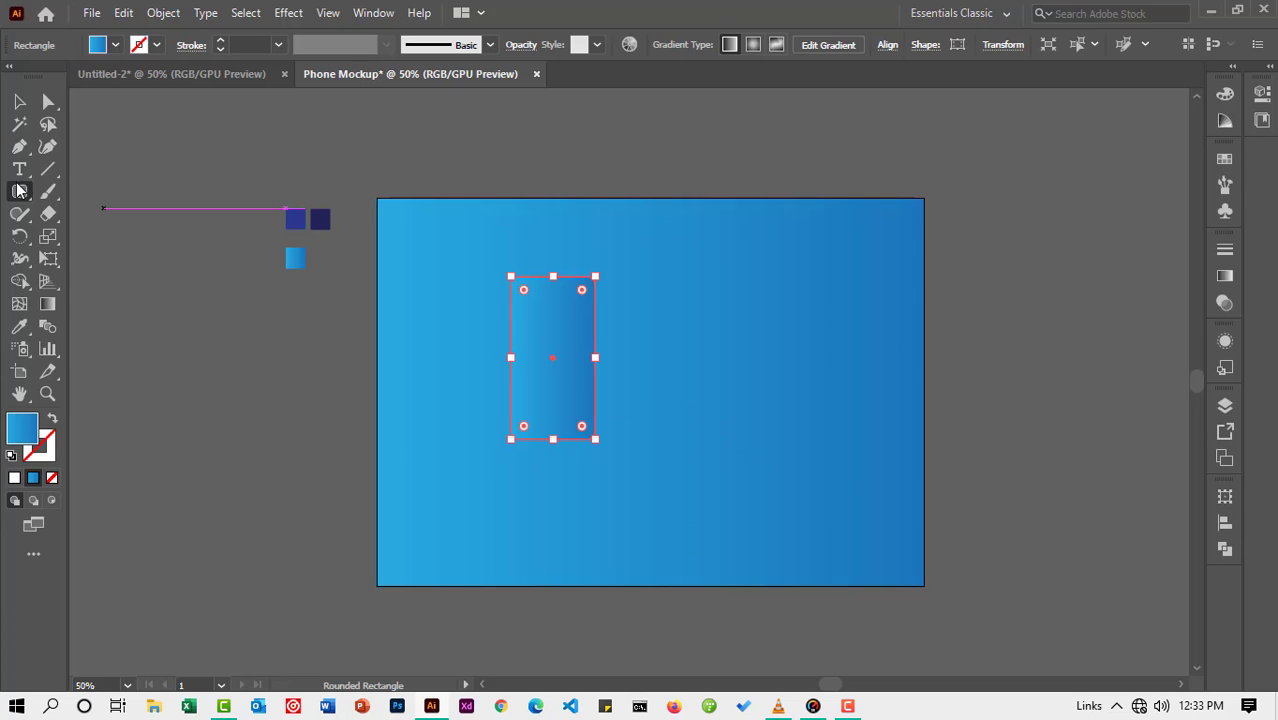
{"action": "left_click", "coordinate": [47, 393]}
{"action": "left_click_drag", "start_coordinate": [556, 350], "coordinate": [679, 371]}
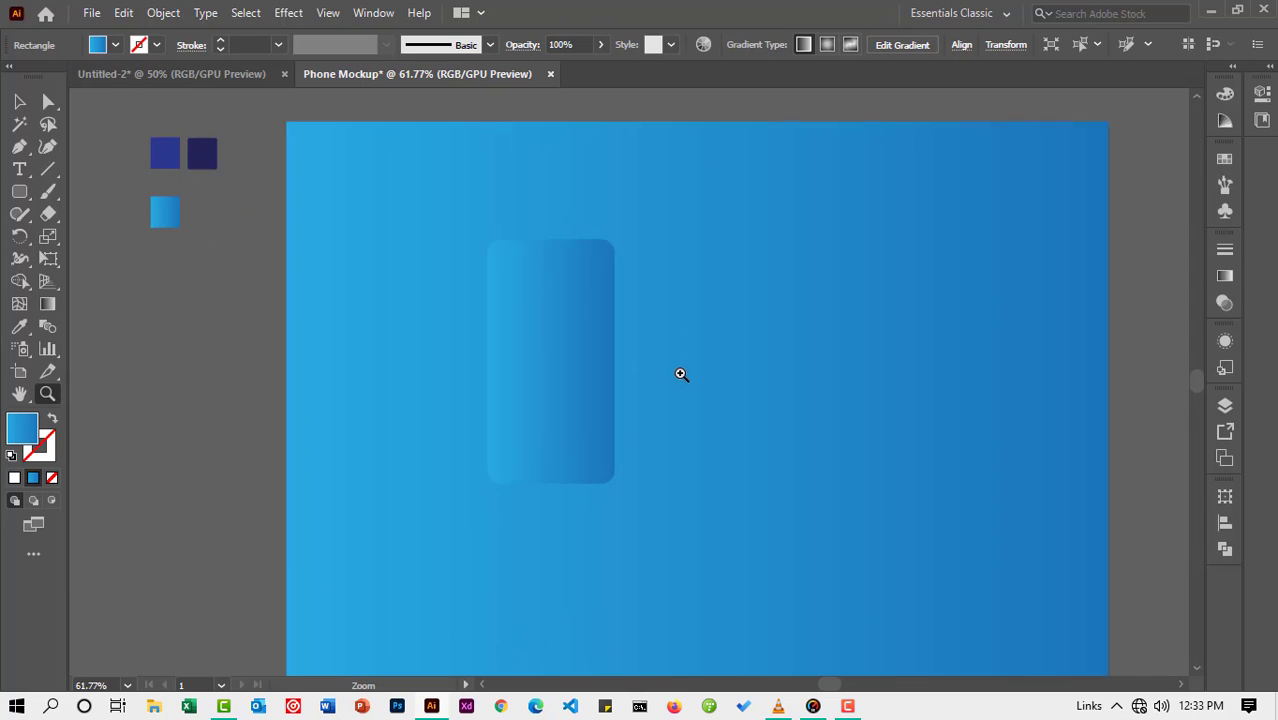
Step: Fill the rounded rectangle with the darker navy sample colour and move it toward the artboard's upper middle
{"action": "left_click", "coordinate": [17, 107]}
{"action": "left_click_drag", "start_coordinate": [538, 313], "coordinate": [667, 350]}
{"action": "scroll", "coordinate": [678, 308], "scroll_direction": "up", "scroll_amount": 1}
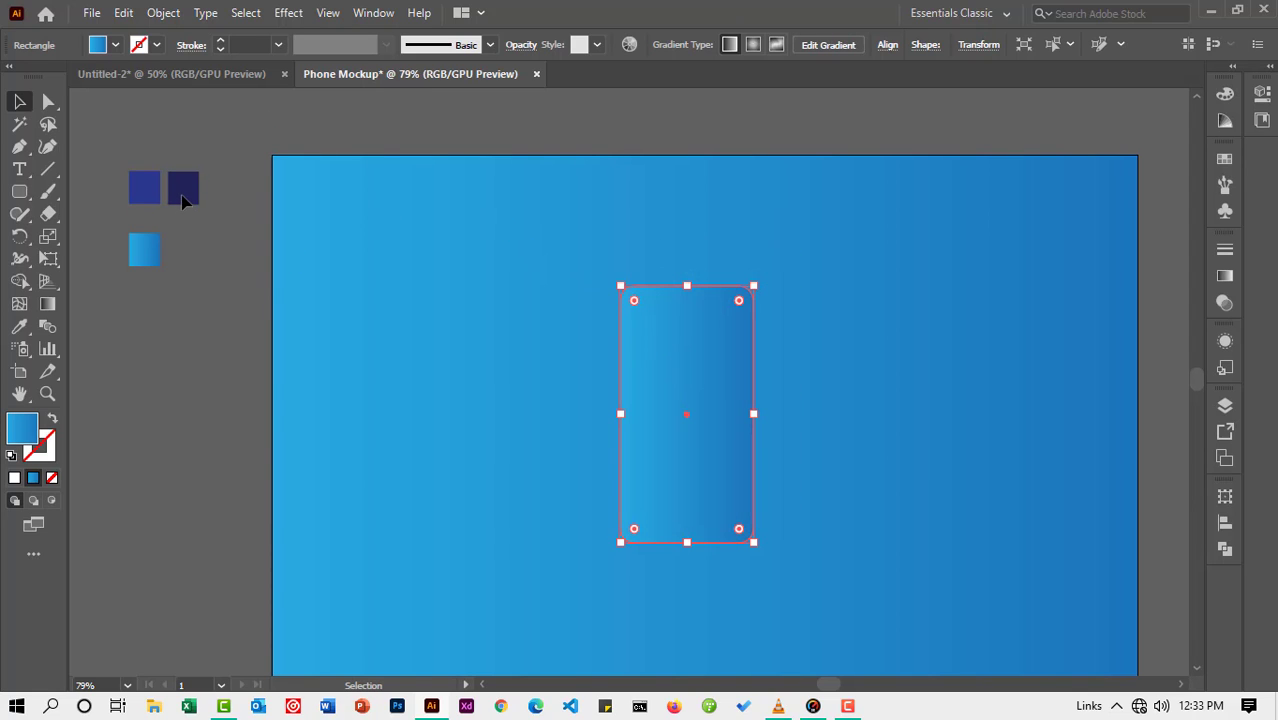
{"action": "left_click", "coordinate": [18, 330]}
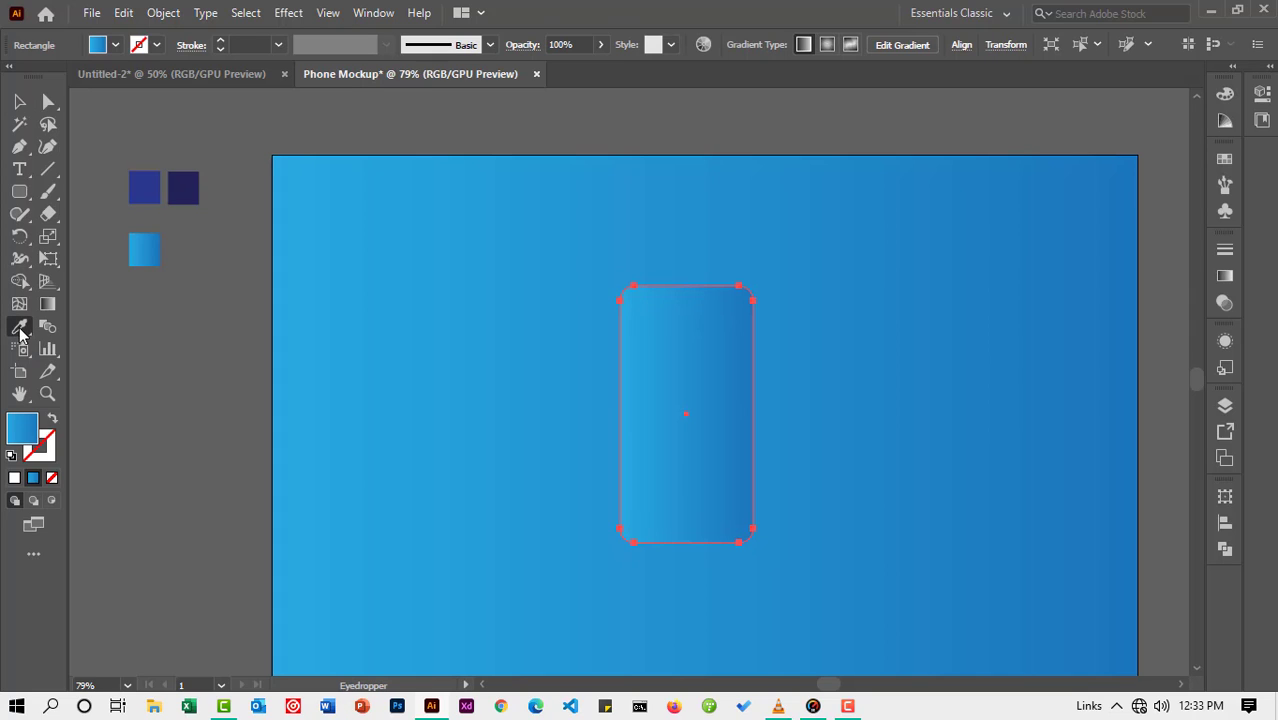
{"action": "left_click", "coordinate": [195, 187]}
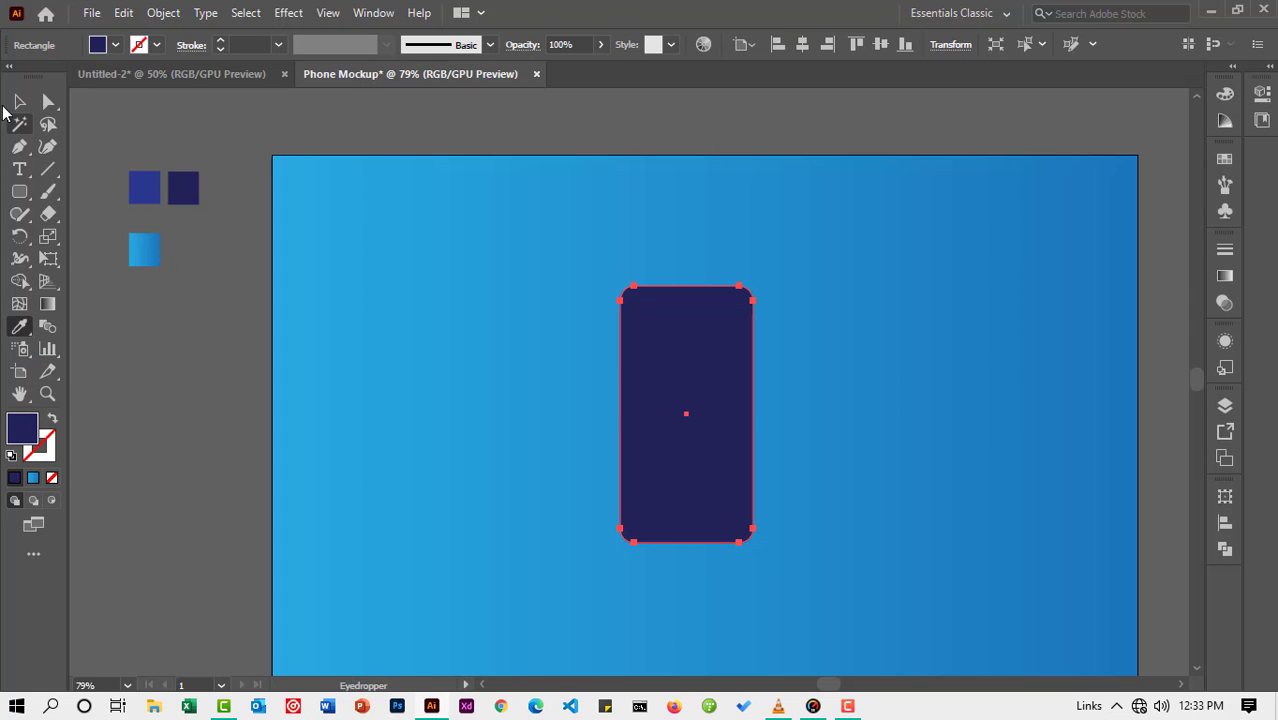
{"action": "key", "text": "v"}
{"action": "left_click", "coordinate": [172, 143]}
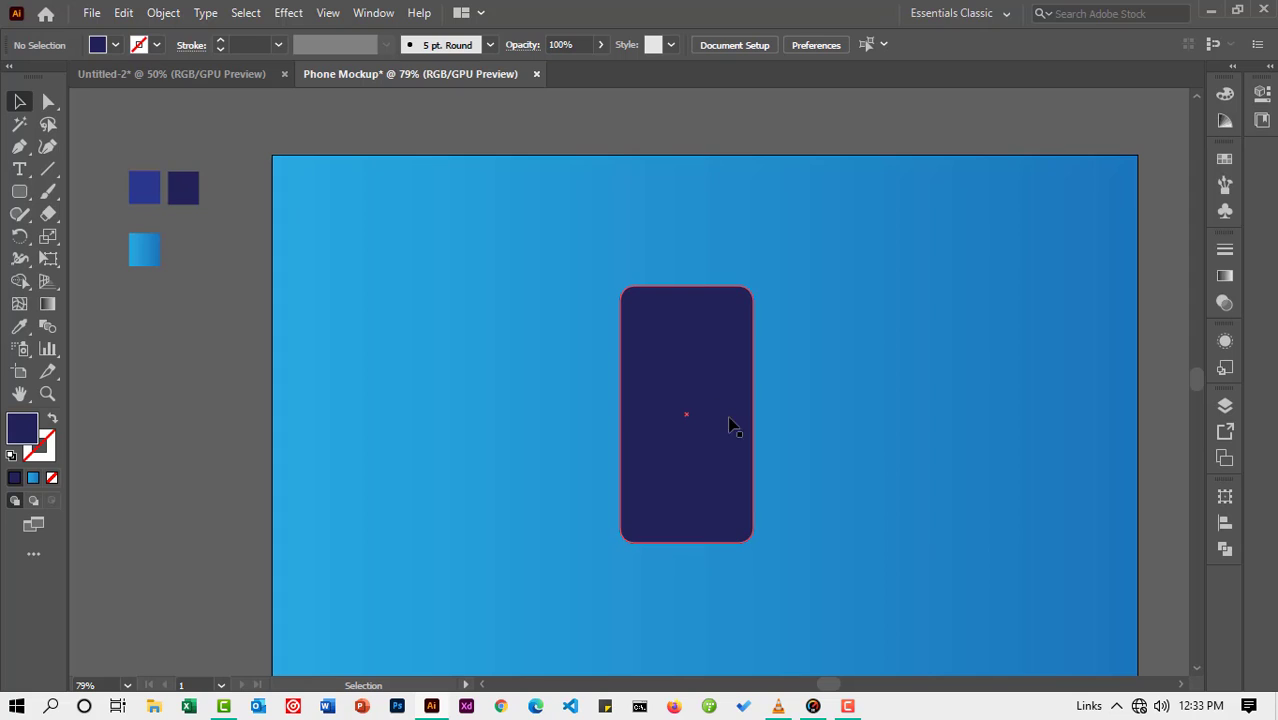
{"action": "left_click_drag", "start_coordinate": [697, 395], "coordinate": [670, 360]}
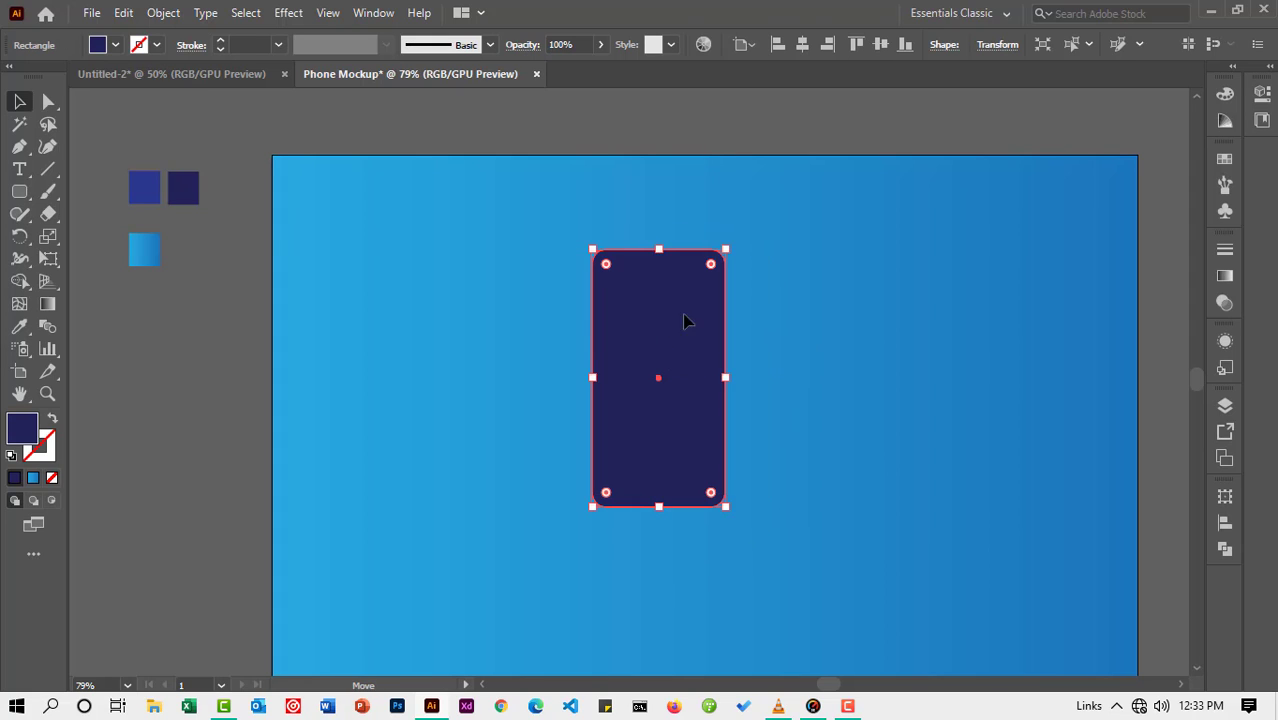
{"action": "left_click_drag", "start_coordinate": [634, 320], "coordinate": [674, 316]}
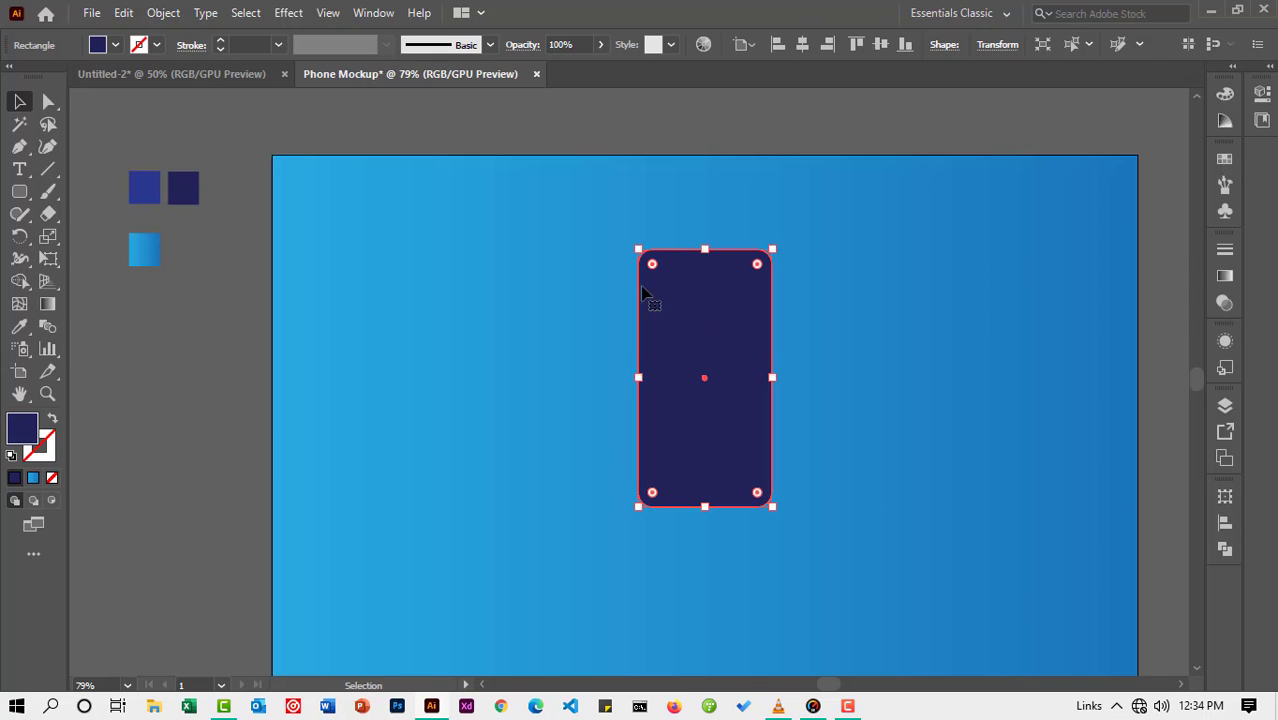
Step: Create a 135 x 255 px rounded rectangle with a 14 px corner radius to the left of the navy one
{"action": "left_click", "coordinate": [21, 196]}
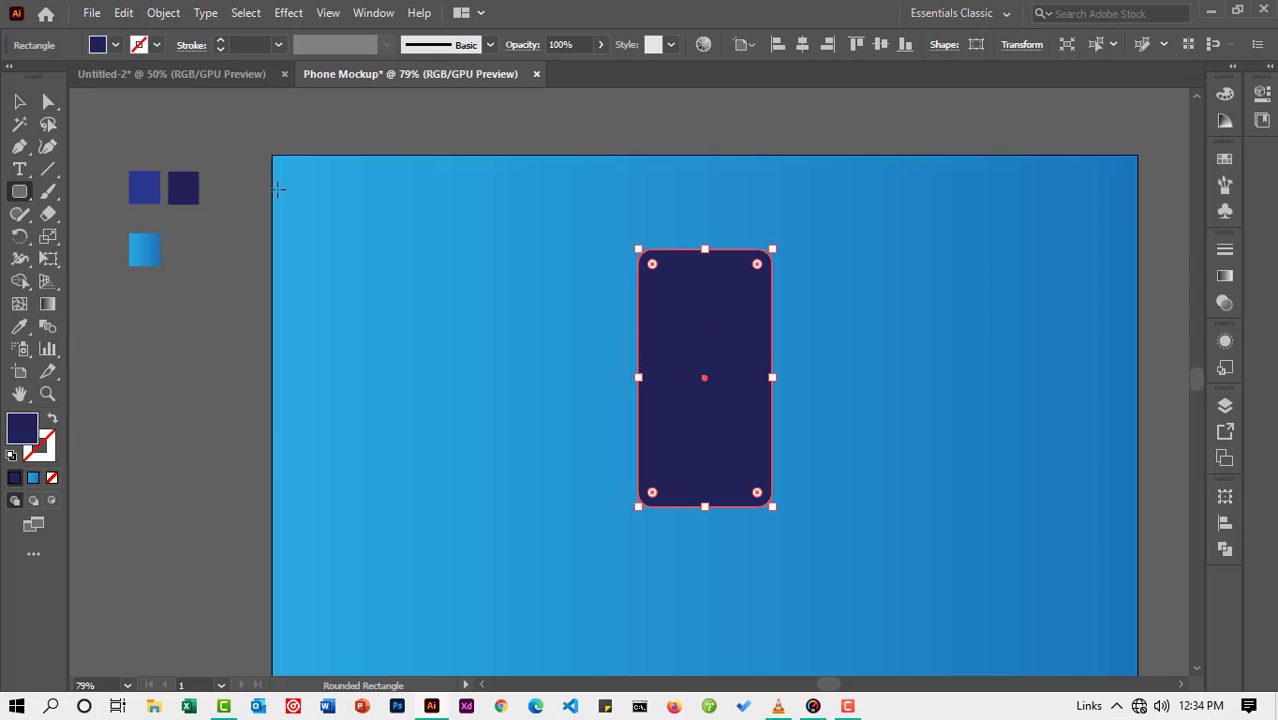
{"action": "left_click", "coordinate": [397, 242]}
{"action": "left_click", "coordinate": [638, 302]}
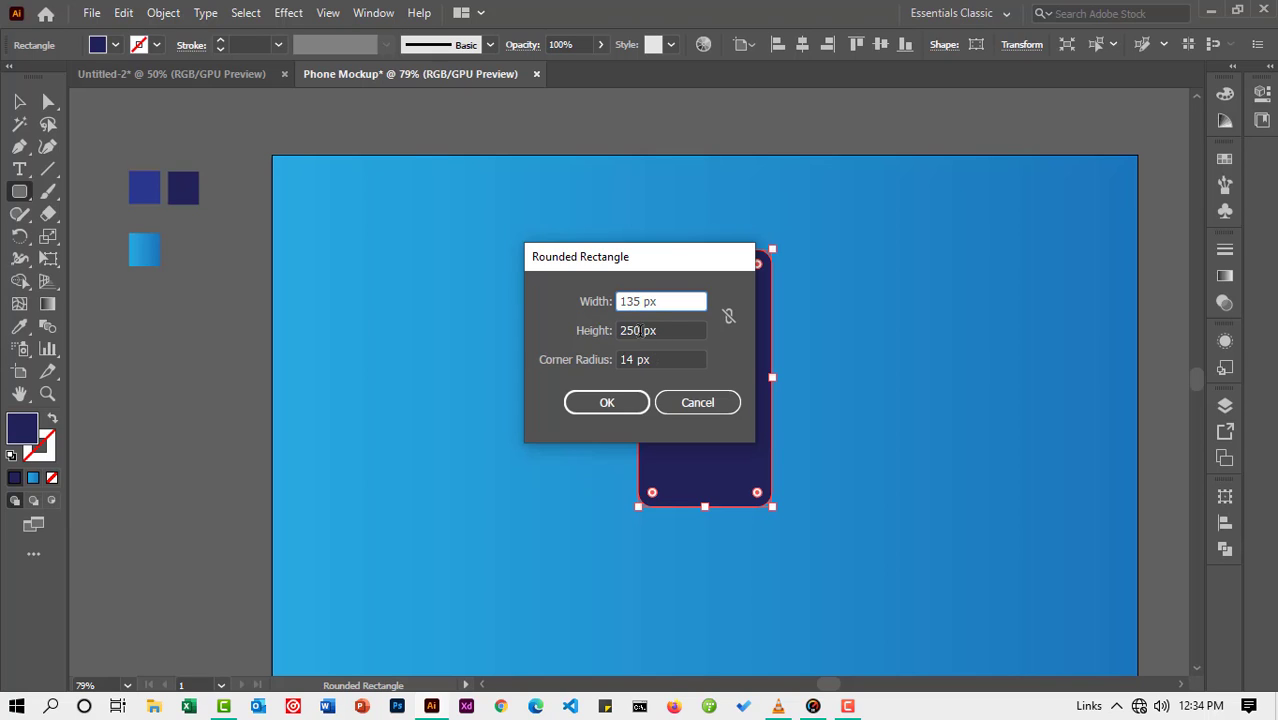
{"action": "left_click", "coordinate": [639, 330]}
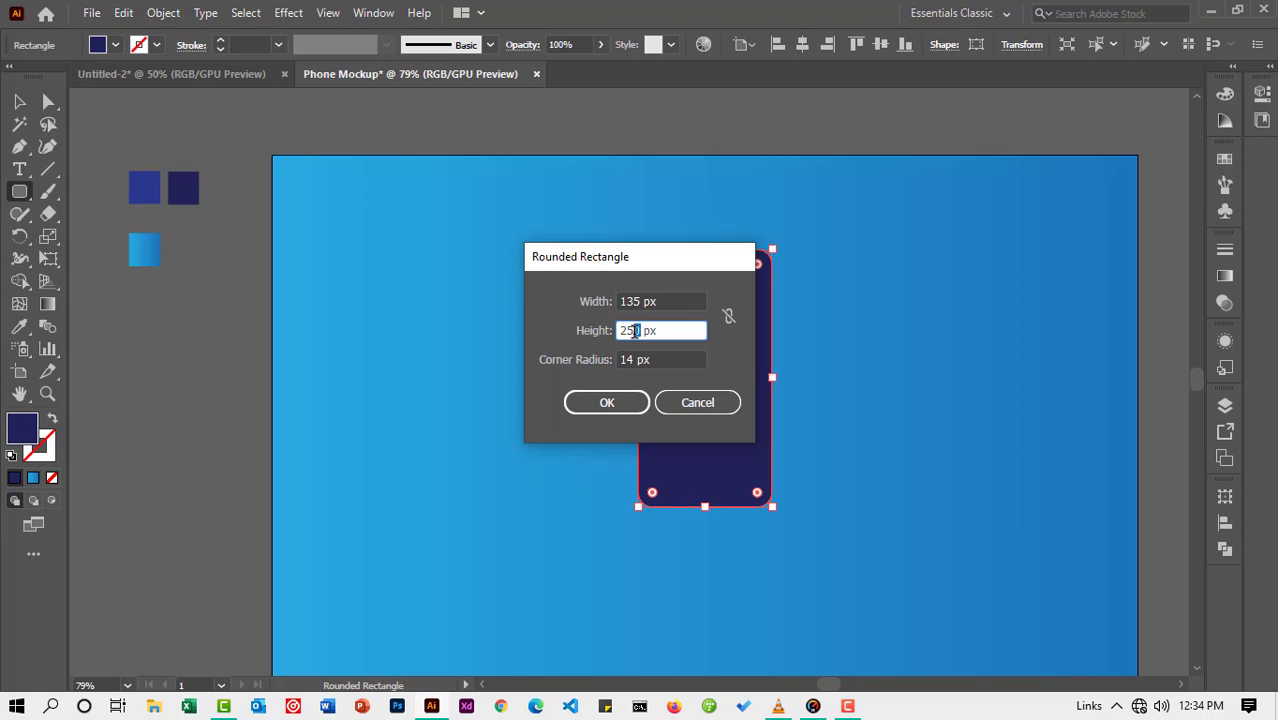
{"action": "type", "text": "5"}
{"action": "left_click", "coordinate": [650, 359]}
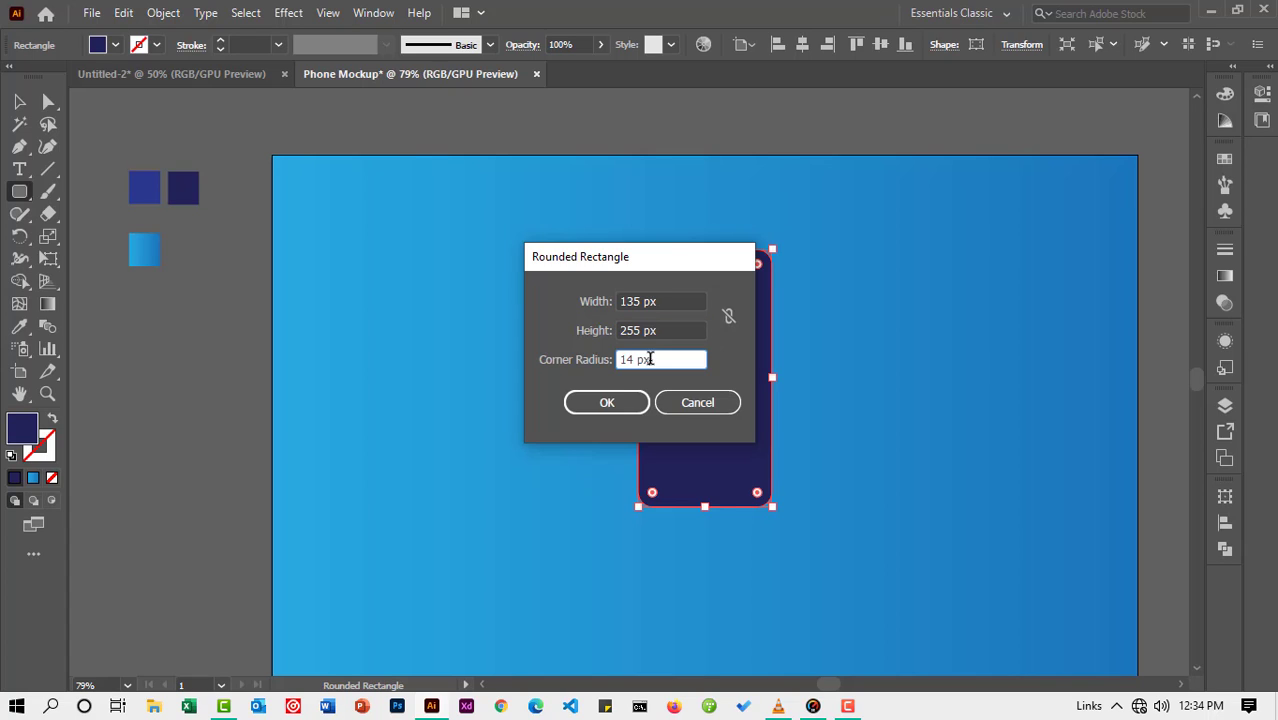
{"action": "left_click", "coordinate": [613, 403]}
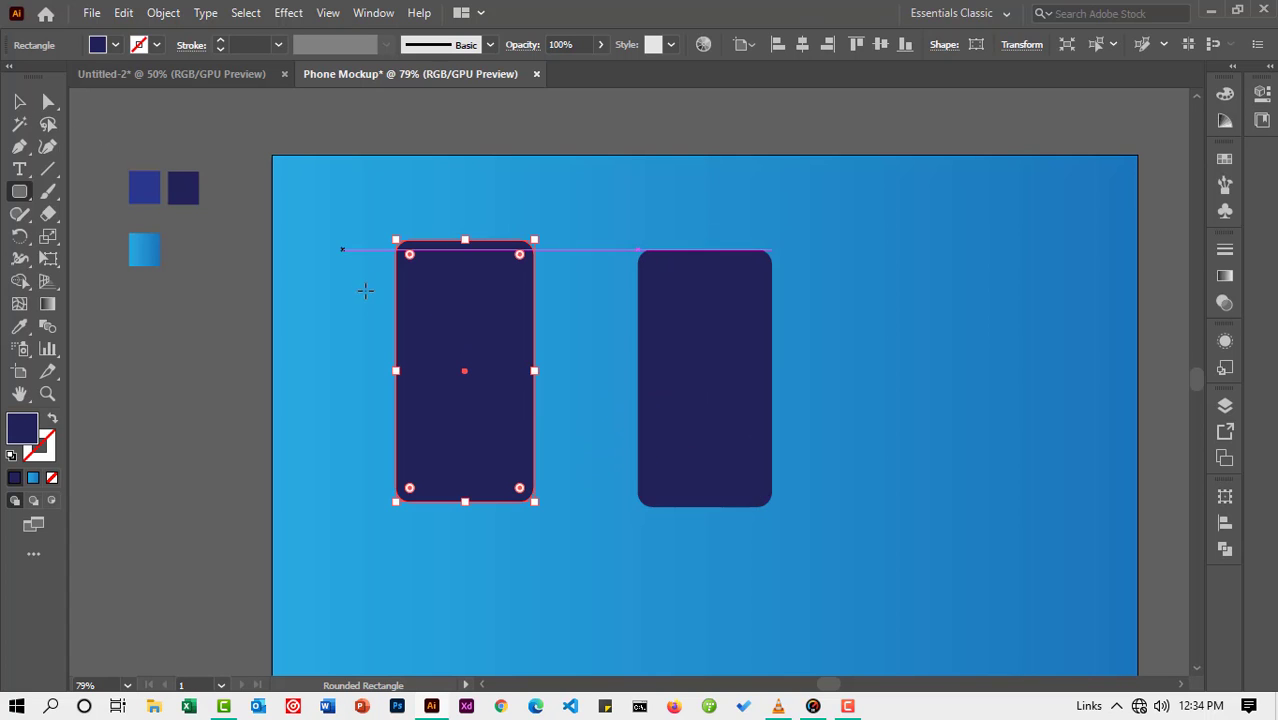
Step: Move the larger rounded rectangle up slightly and fill it with the lighter indigo sample colour
{"action": "left_click", "coordinate": [19, 102]}
{"action": "left_click_drag", "start_coordinate": [479, 363], "coordinate": [510, 306]}
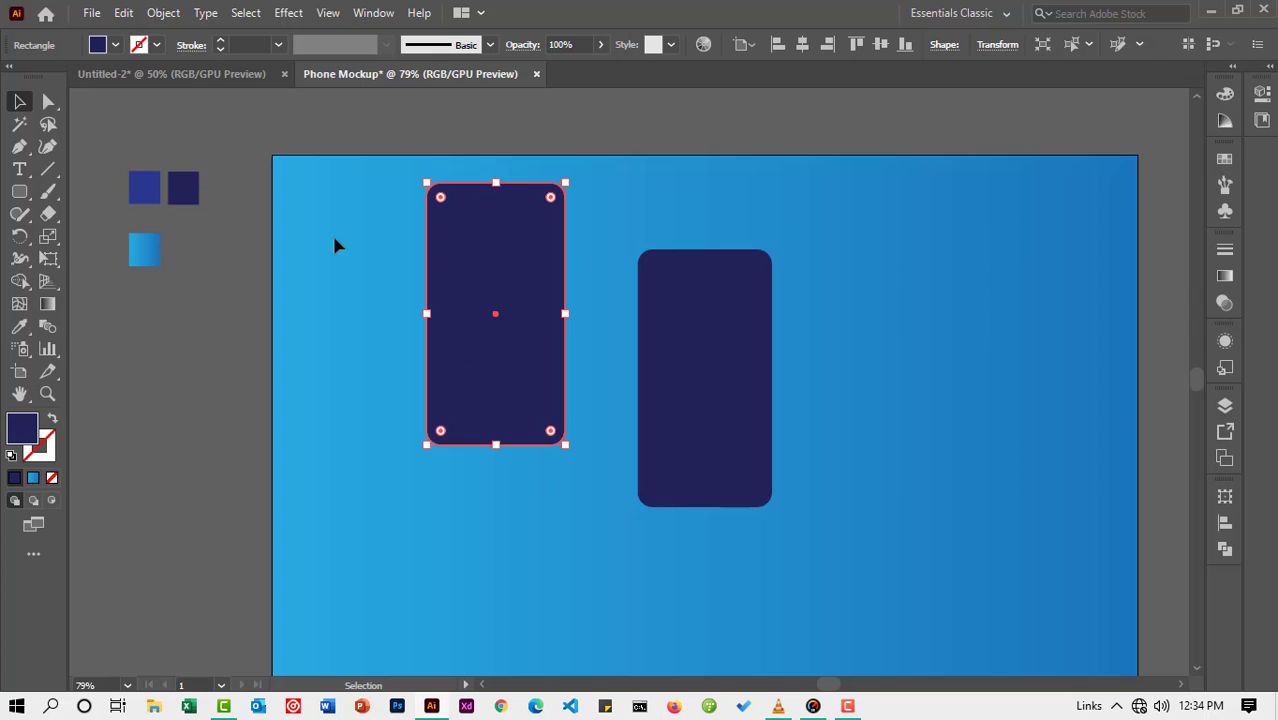
{"action": "left_click", "coordinate": [18, 330]}
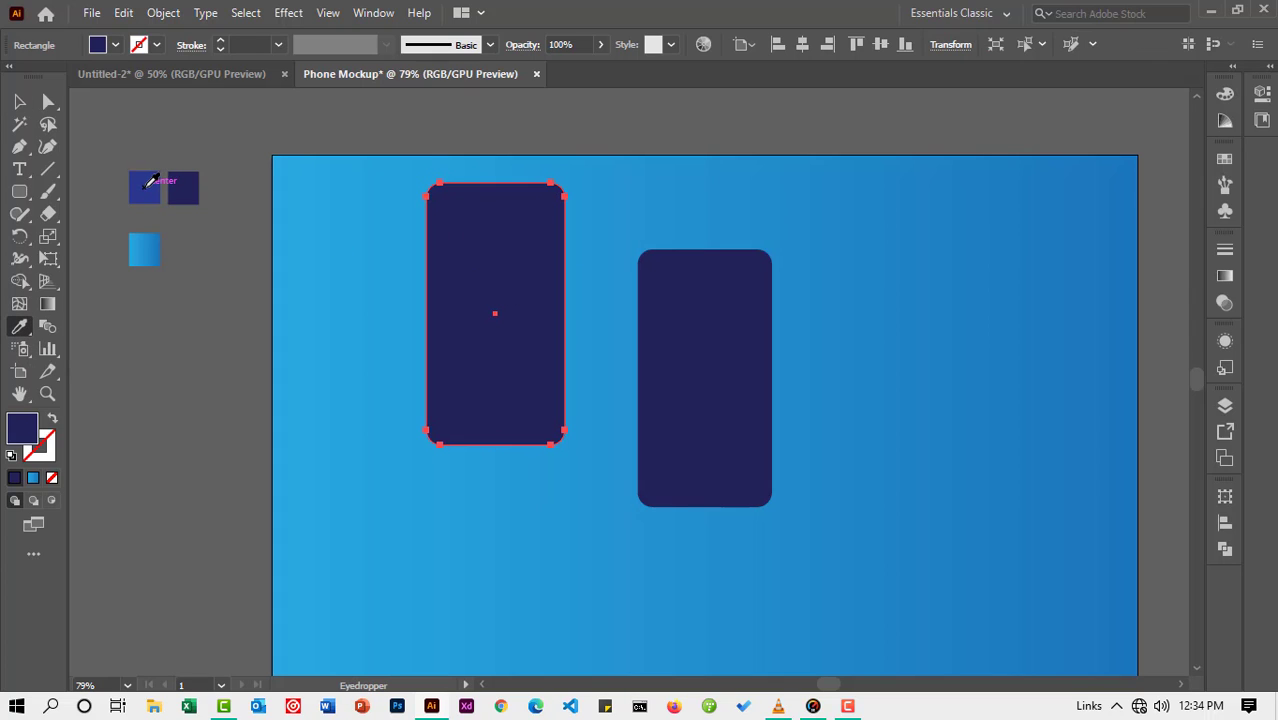
{"action": "left_click", "coordinate": [146, 187]}
{"action": "left_click", "coordinate": [19, 101]}
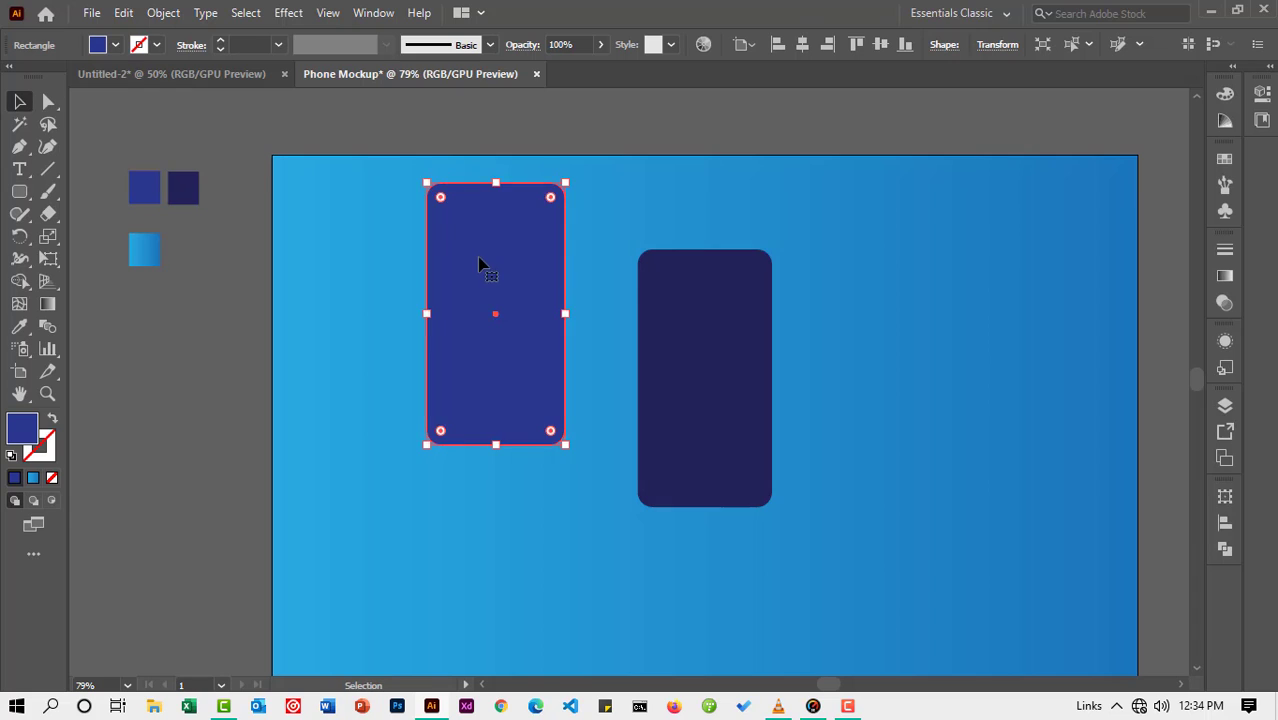
Step: Place the indigo rounded rectangle over the navy one and arrange it behind
{"action": "left_click_drag", "start_coordinate": [479, 263], "coordinate": [697, 318]}
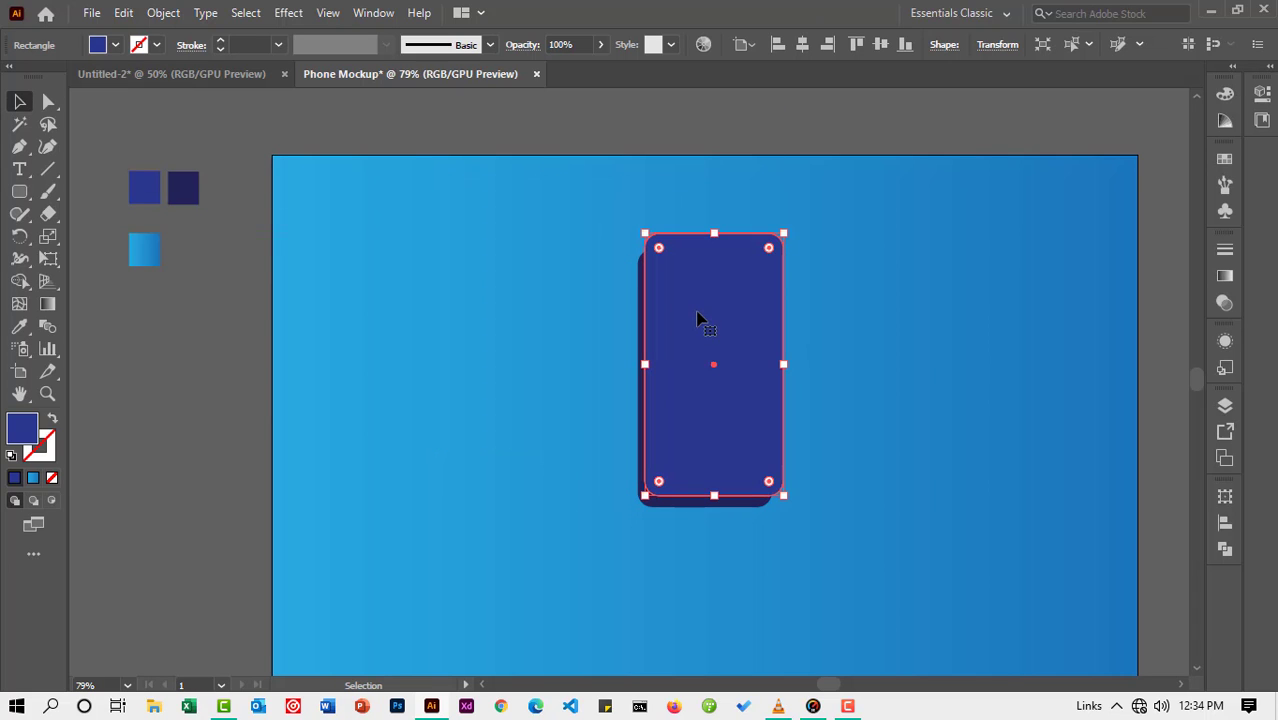
{"action": "right_click", "coordinate": [699, 317]}
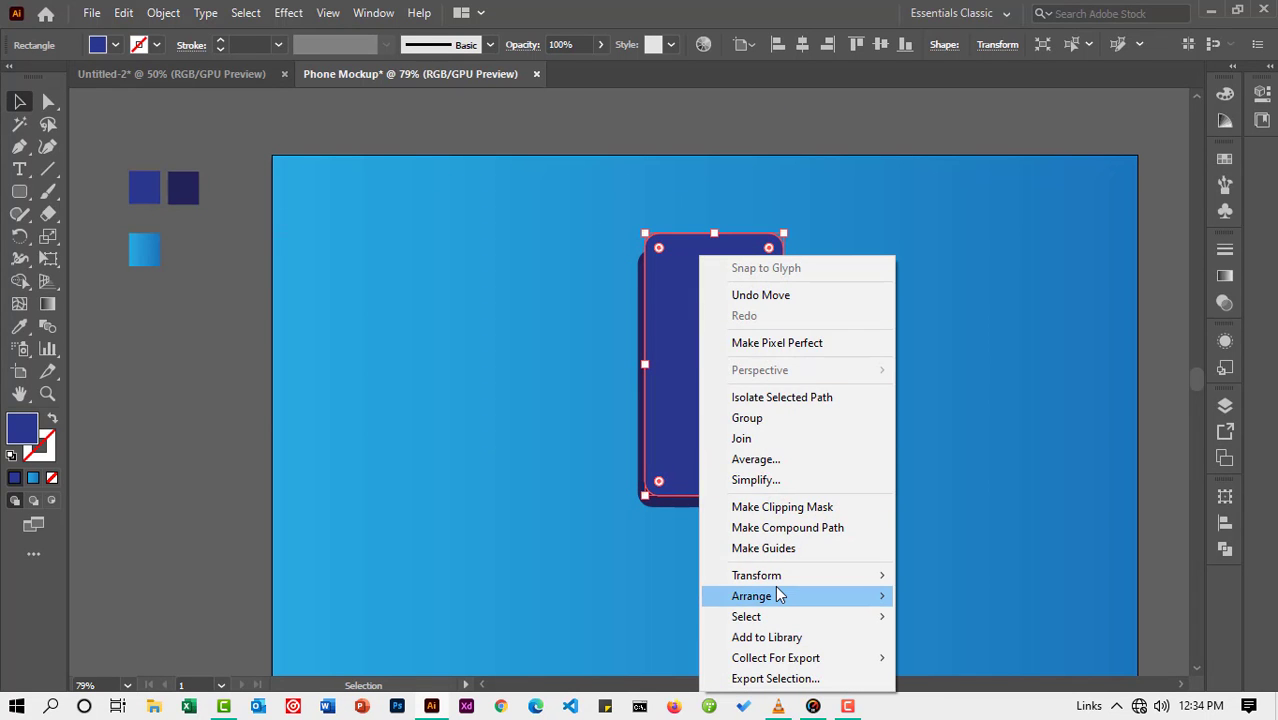
{"action": "mouse_move", "coordinate": [779, 596]}
{"action": "left_click", "coordinate": [950, 658]}
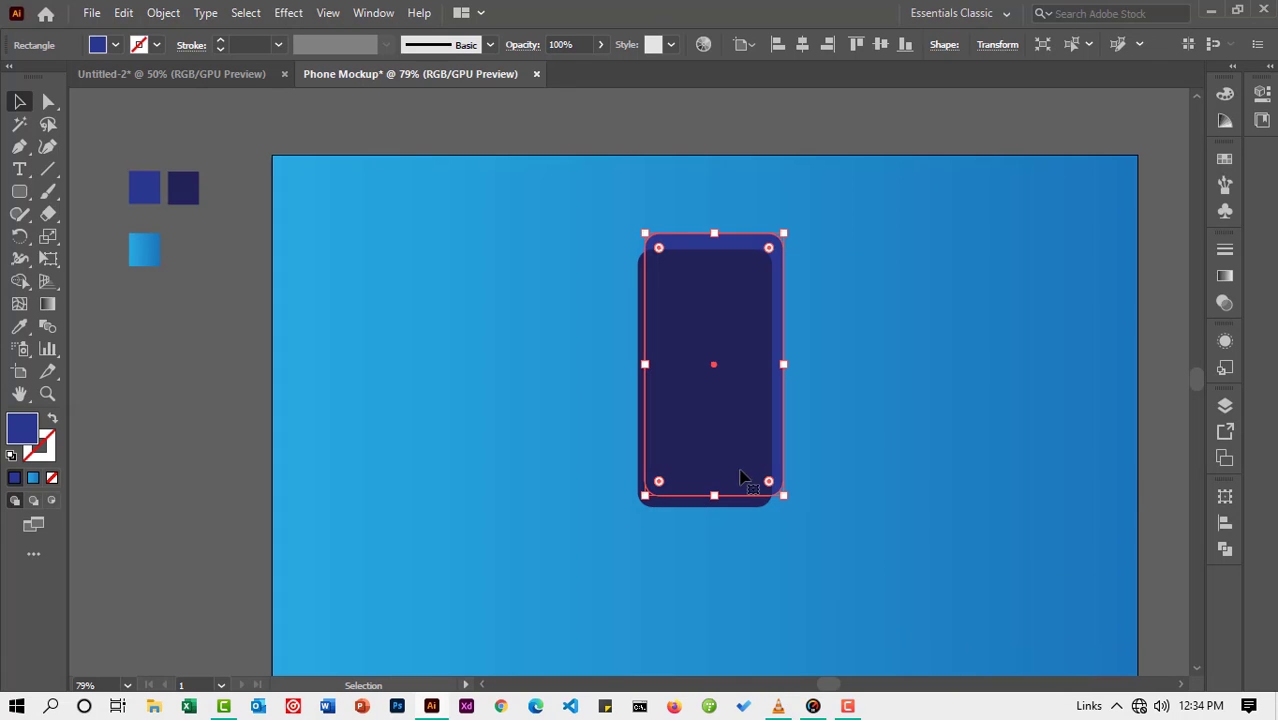
Step: Align the indigo and navy rounded rectangles to each other's vertical and horizontal centers
{"action": "left_click_drag", "start_coordinate": [602, 200], "coordinate": [796, 396]}
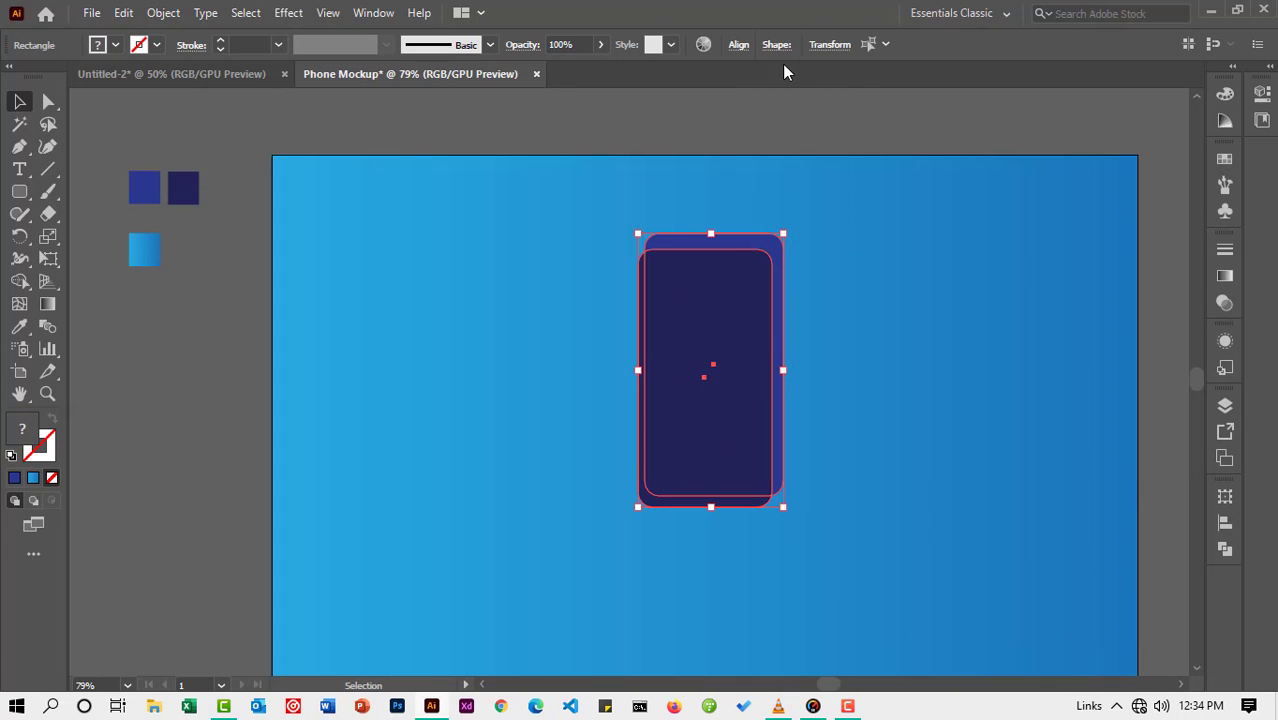
{"action": "left_click", "coordinate": [739, 45]}
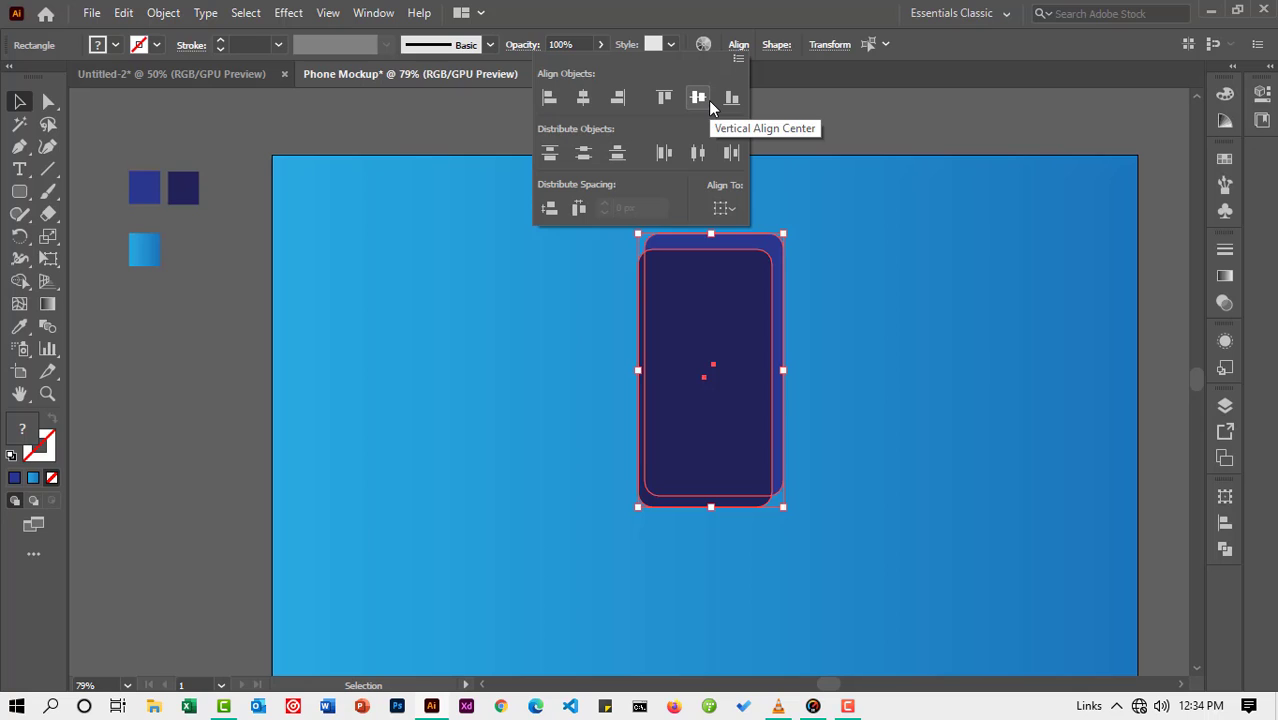
{"action": "left_click", "coordinate": [707, 100]}
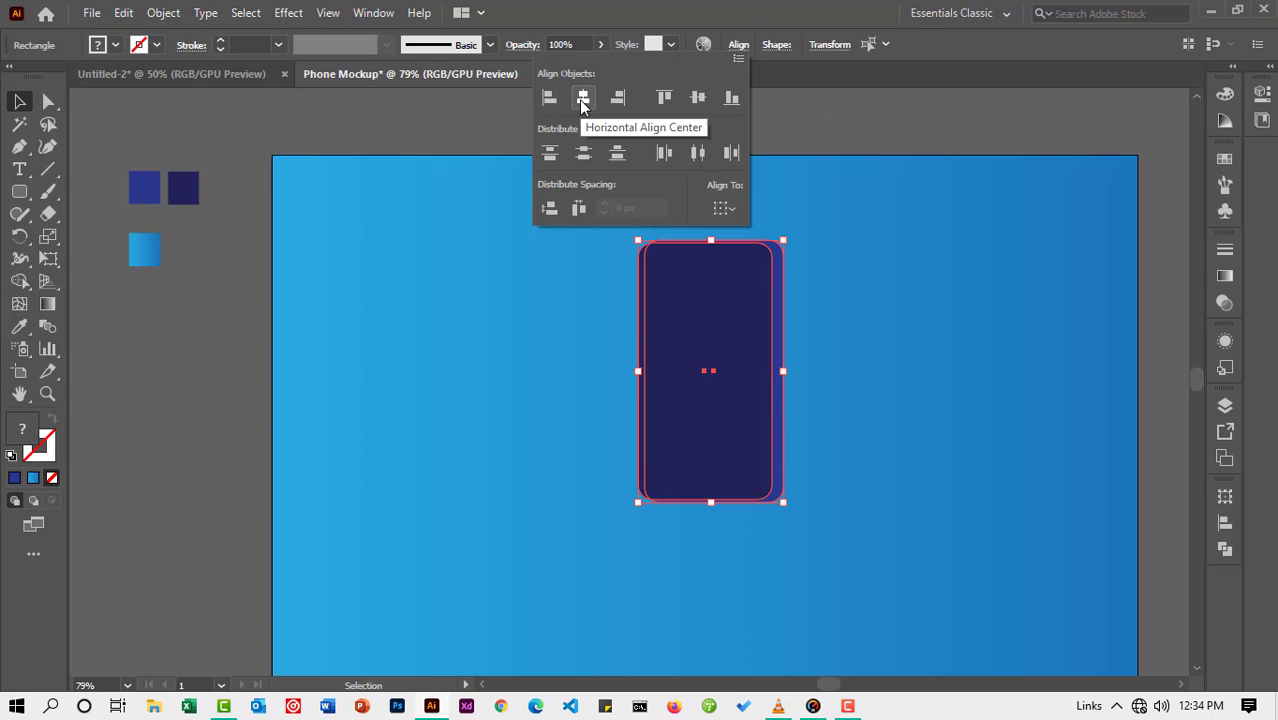
{"action": "left_click", "coordinate": [583, 99]}
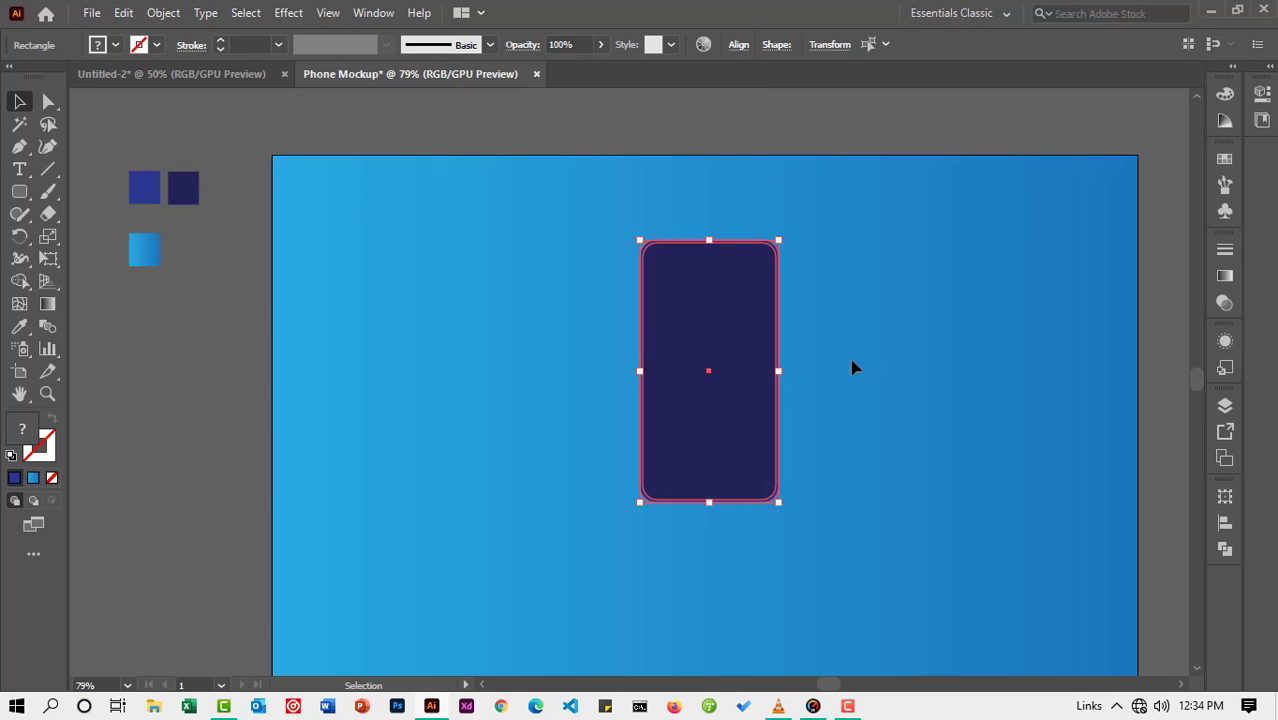
{"action": "left_click", "coordinate": [47, 394]}
{"action": "left_click_drag", "start_coordinate": [679, 363], "coordinate": [851, 453]}
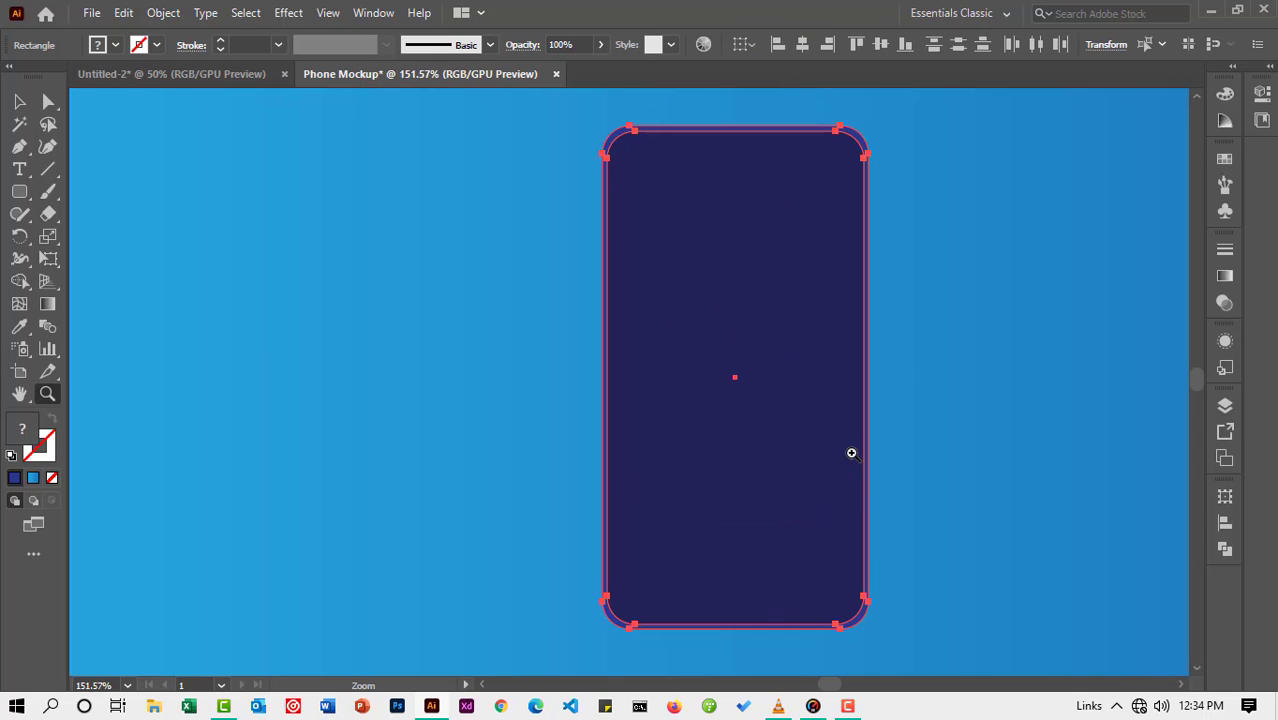
{"action": "key", "text": "b"}
{"action": "left_click_drag", "start_coordinate": [734, 378], "coordinate": [684, 391]}
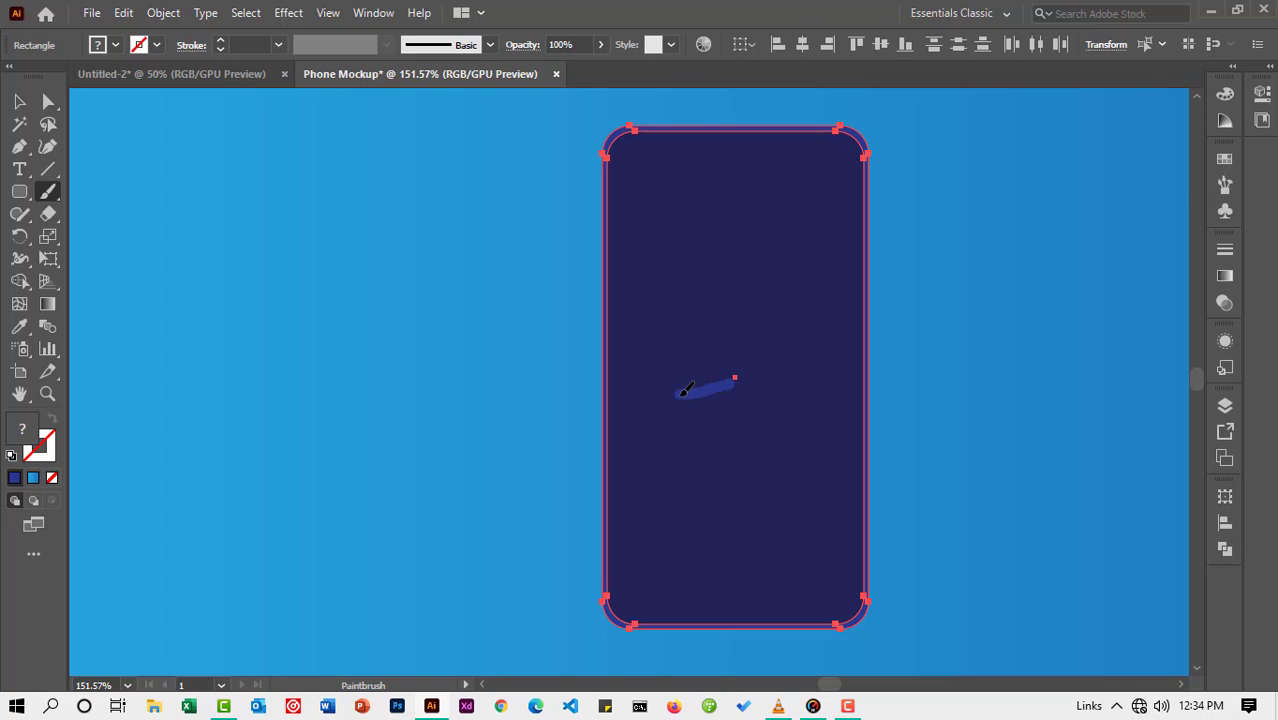
{"action": "key", "text": "ctrl+z"}
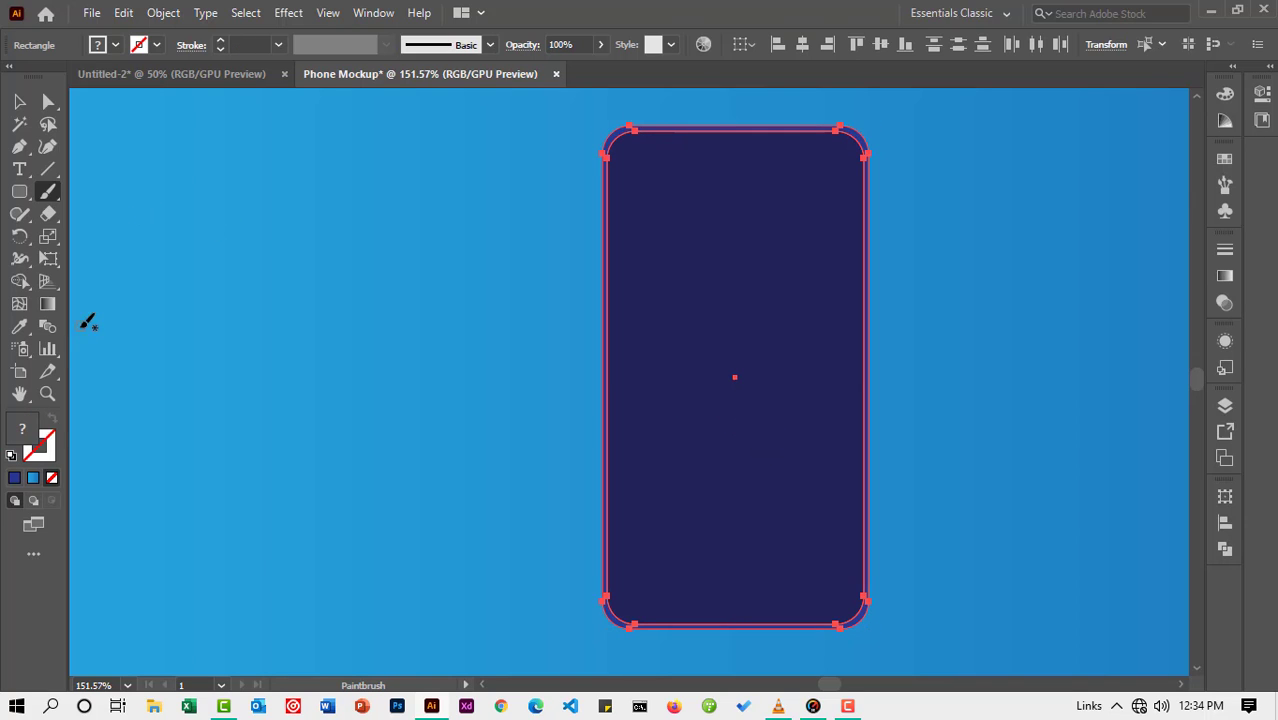
Step: Duplicate the navy rounded rectangle and place the copy just right of the phone body, level with its upper edge
{"action": "left_click", "coordinate": [47, 394]}
{"action": "left_click_drag", "start_coordinate": [745, 347], "coordinate": [553, 307]}
{"action": "left_click", "coordinate": [19, 101]}
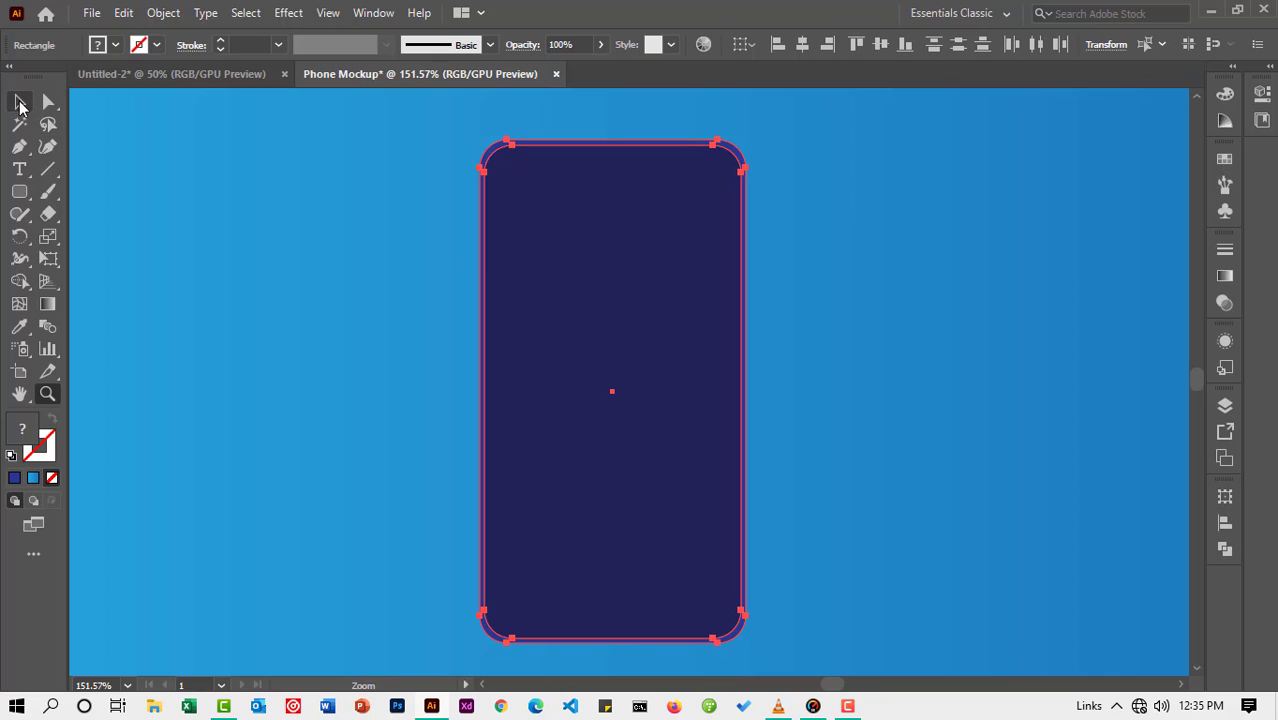
{"action": "left_click", "coordinate": [278, 287]}
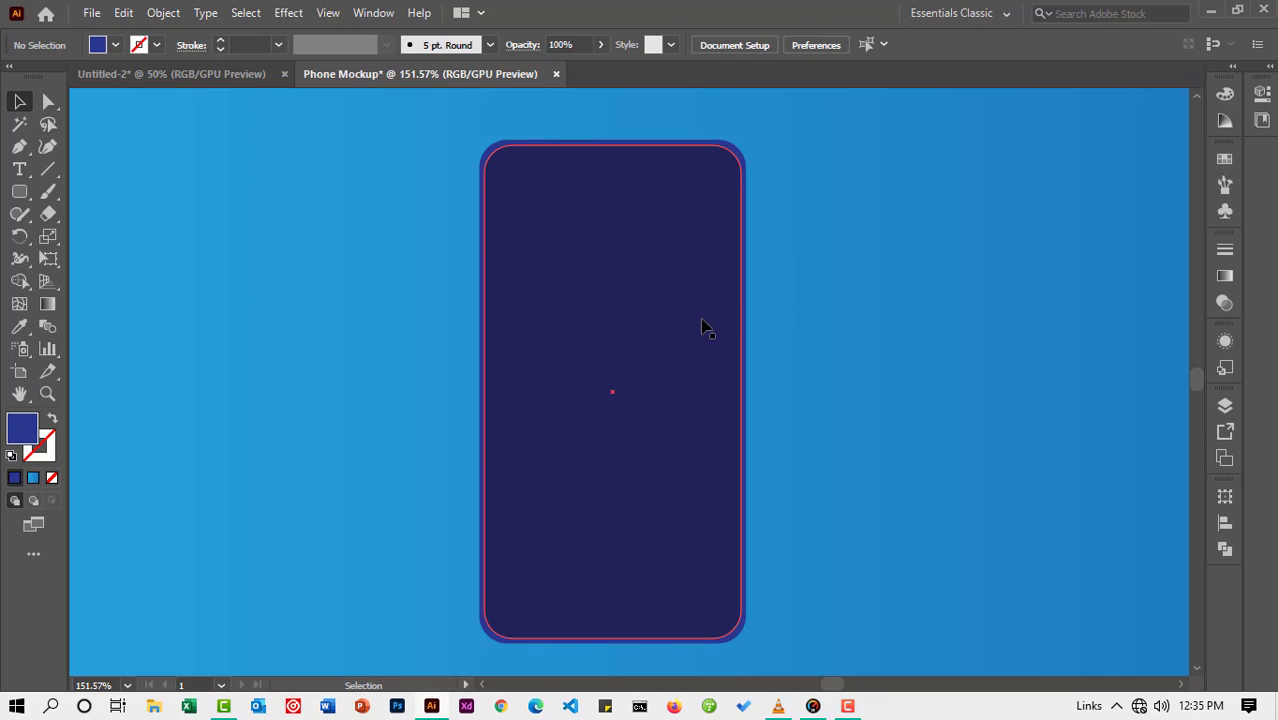
{"action": "left_click_drag", "start_coordinate": [650, 327], "coordinate": [730, 323]}
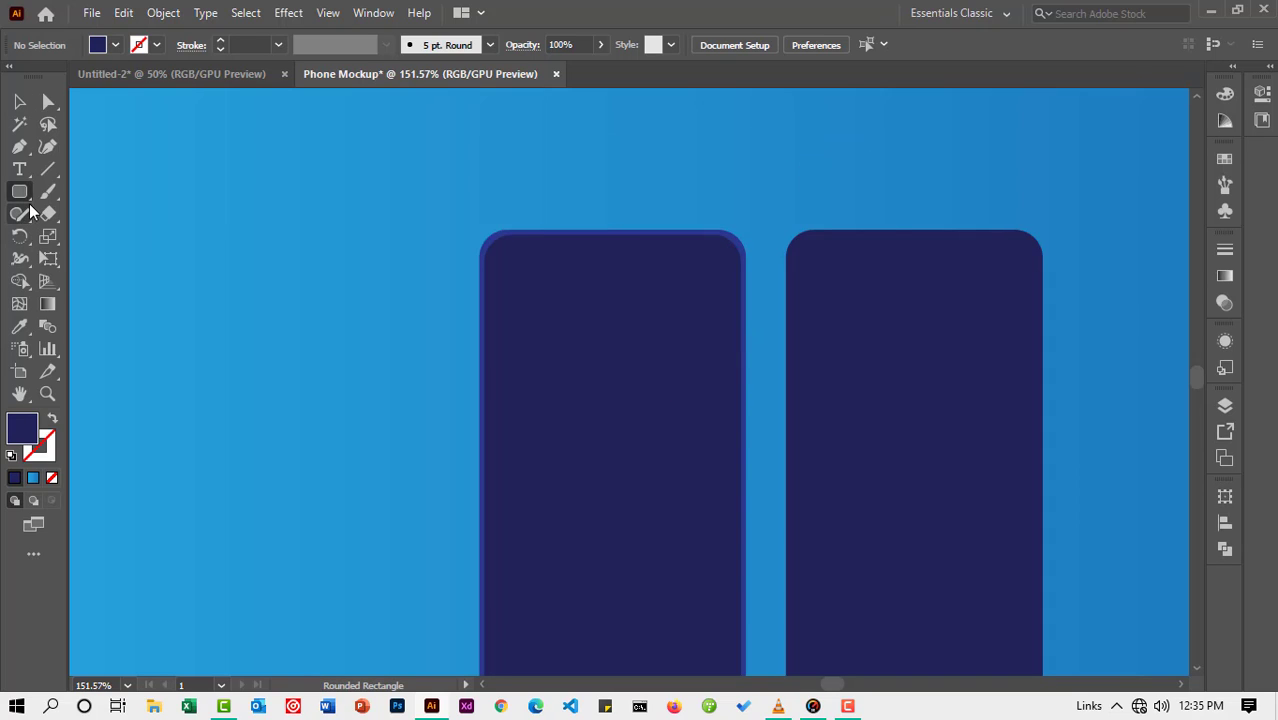
Step: Draw a plain rectangle overlapping the top edge of the navy copy and reduce its height slightly from below
{"action": "left_click", "coordinate": [28, 204]}
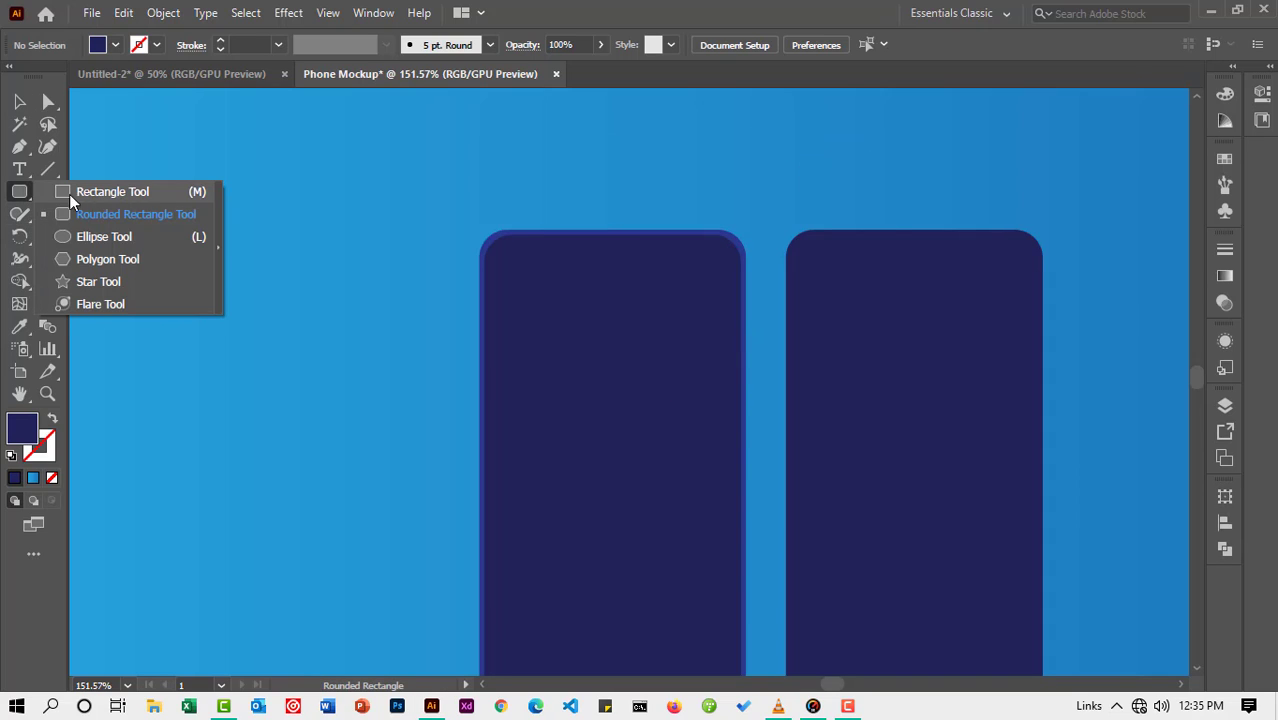
{"action": "left_click", "coordinate": [105, 192]}
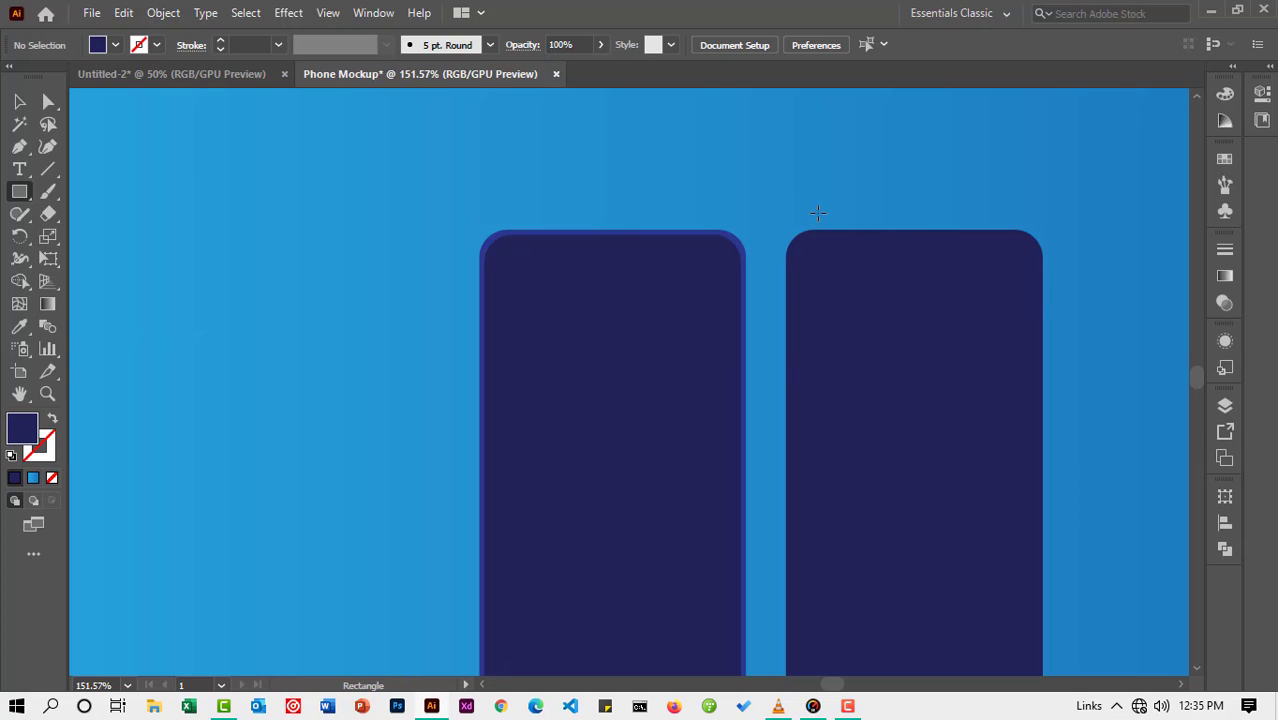
{"action": "left_click_drag", "start_coordinate": [818, 212], "coordinate": [1012, 276]}
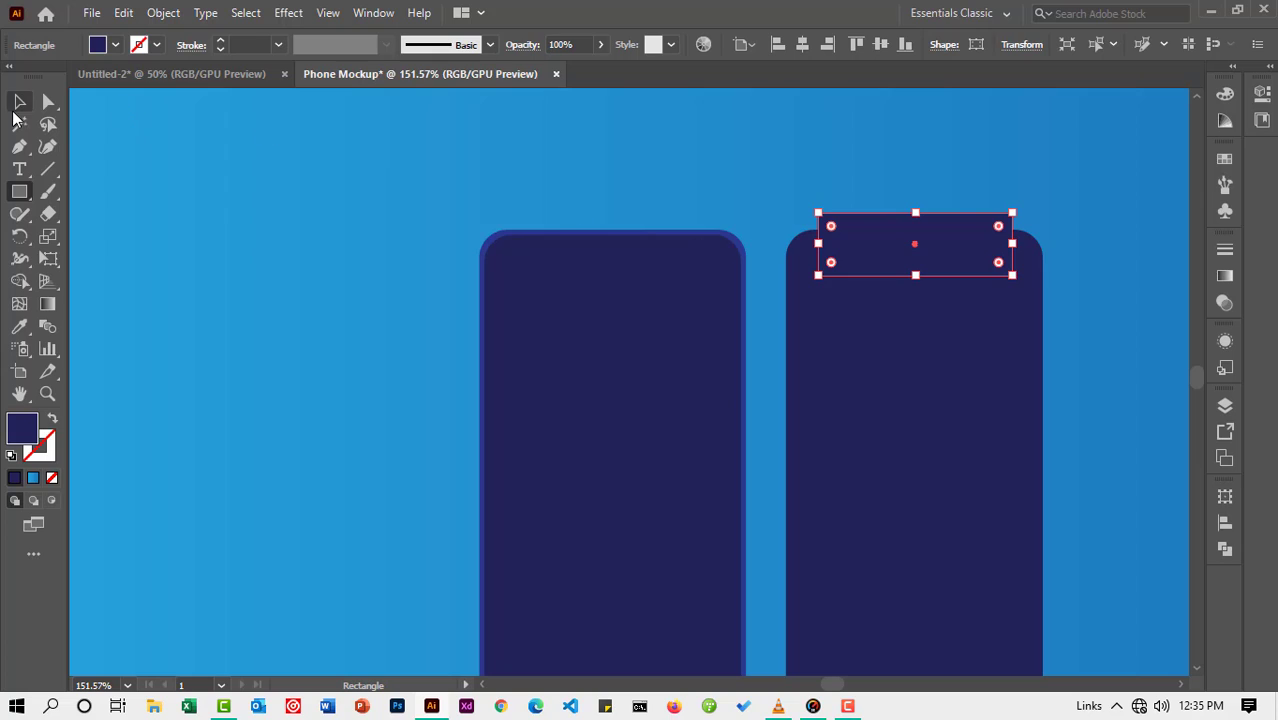
{"action": "left_click", "coordinate": [18, 104]}
{"action": "left_click_drag", "start_coordinate": [916, 275], "coordinate": [916, 266]}
Step: Align the small rectangle and the navy copy to a common horizontal center
{"action": "left_click", "coordinate": [900, 330], "text": "shift"}
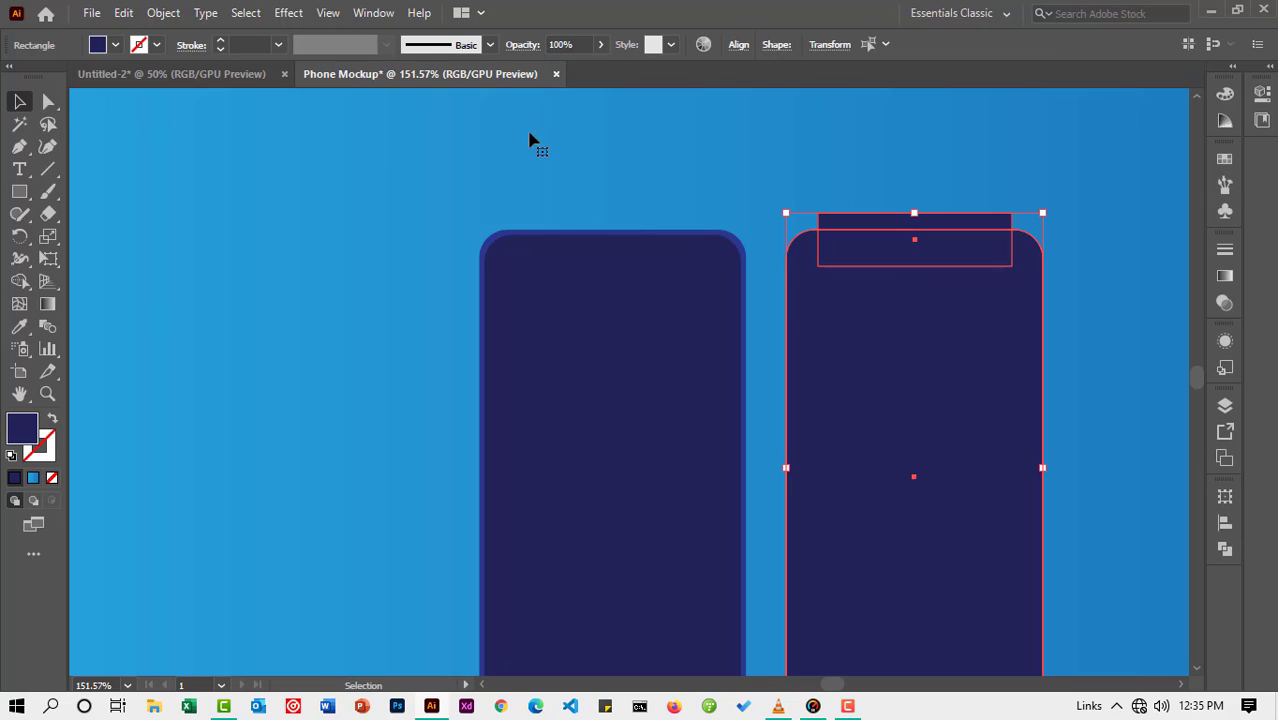
{"action": "left_click", "coordinate": [739, 50]}
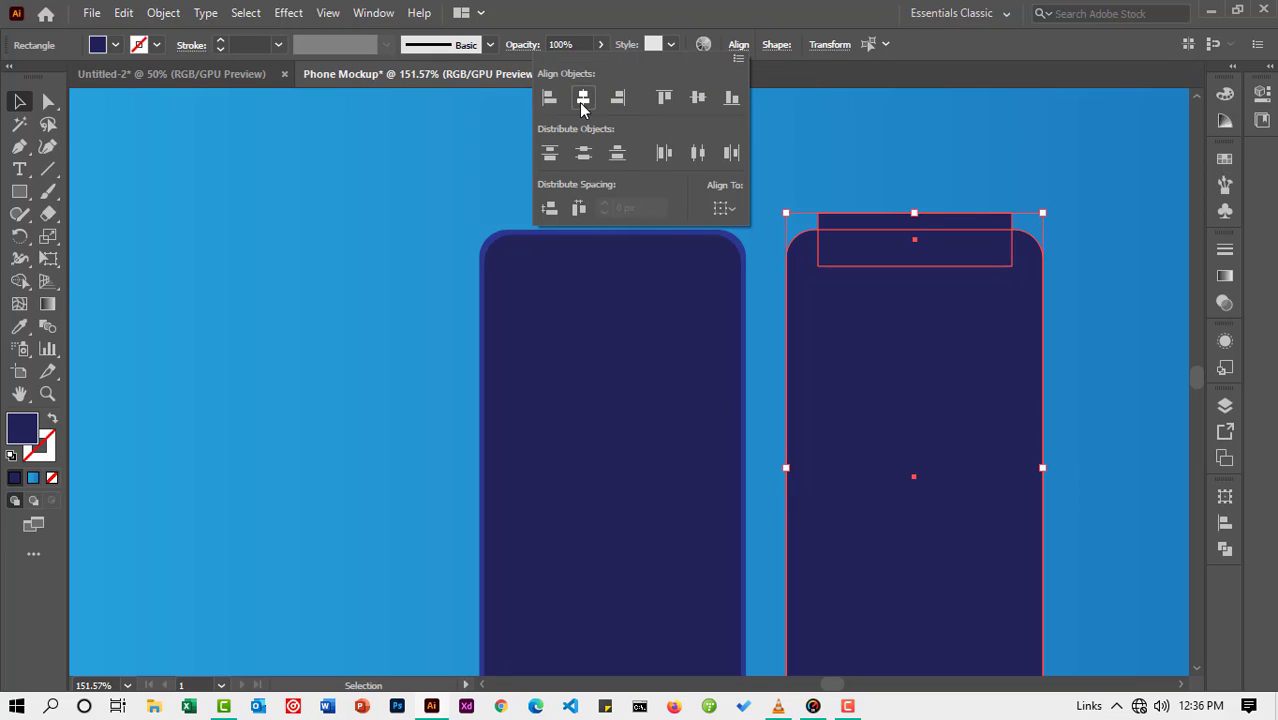
{"action": "left_click", "coordinate": [1062, 282]}
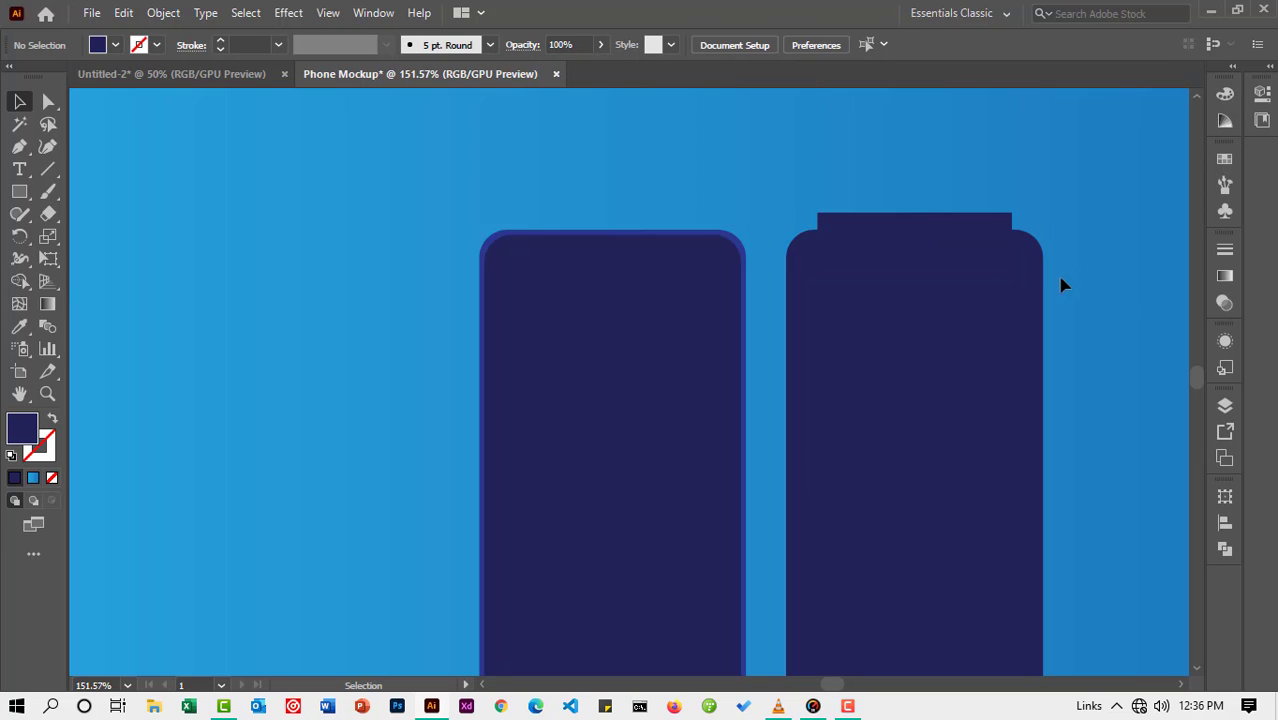
Step: Round the two lower corners of the small rectangle on the navy copy to about 8.7 px
{"action": "left_click", "coordinate": [856, 251]}
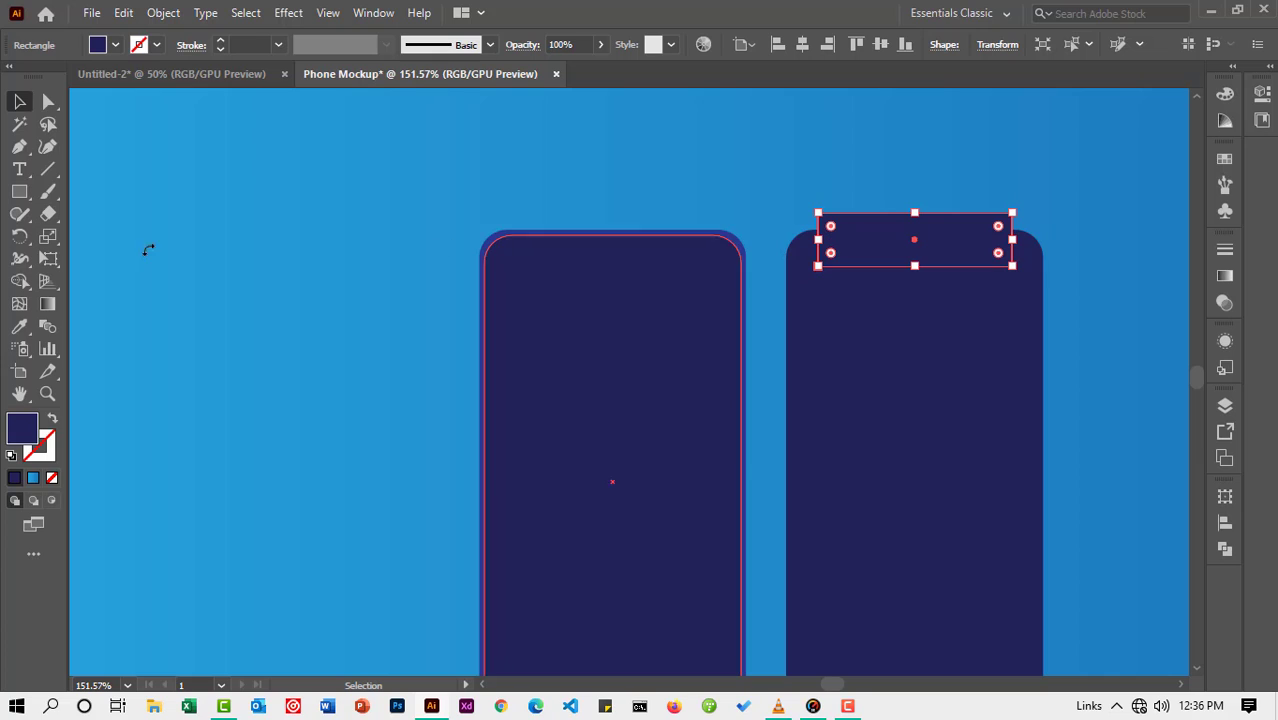
{"action": "left_click", "coordinate": [48, 108]}
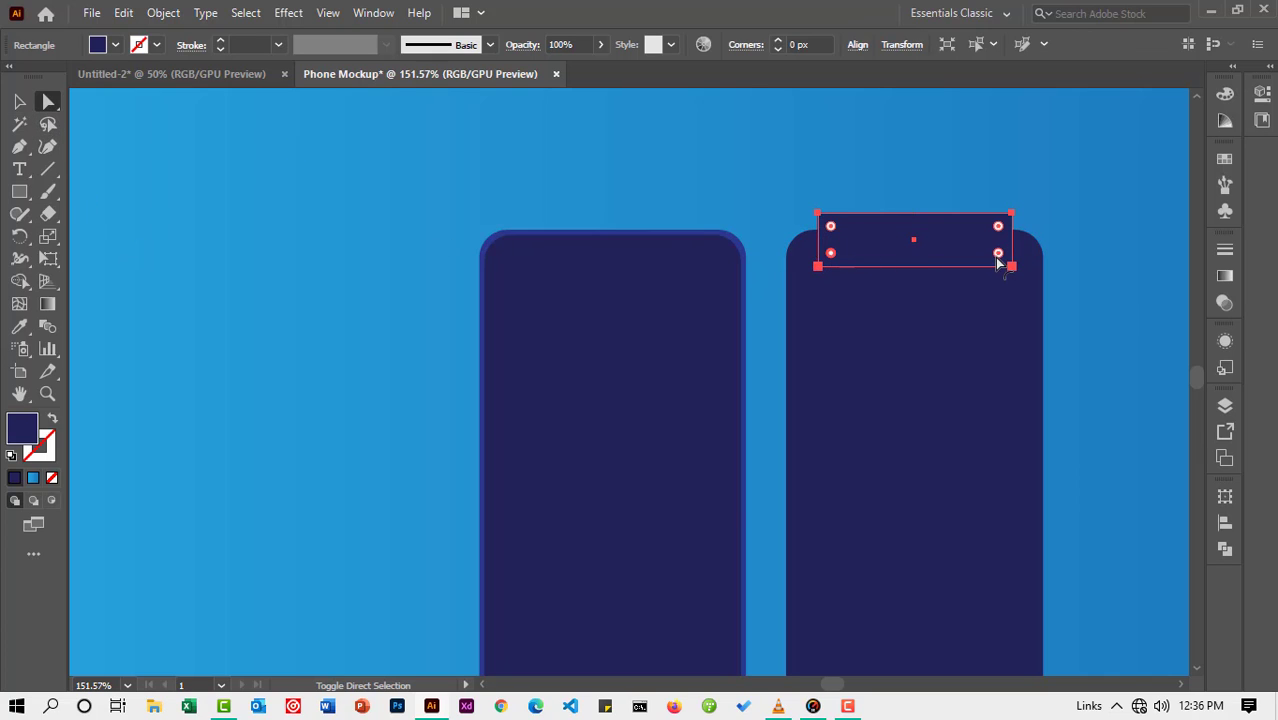
{"action": "left_click_drag", "start_coordinate": [997, 255], "coordinate": [995, 255]}
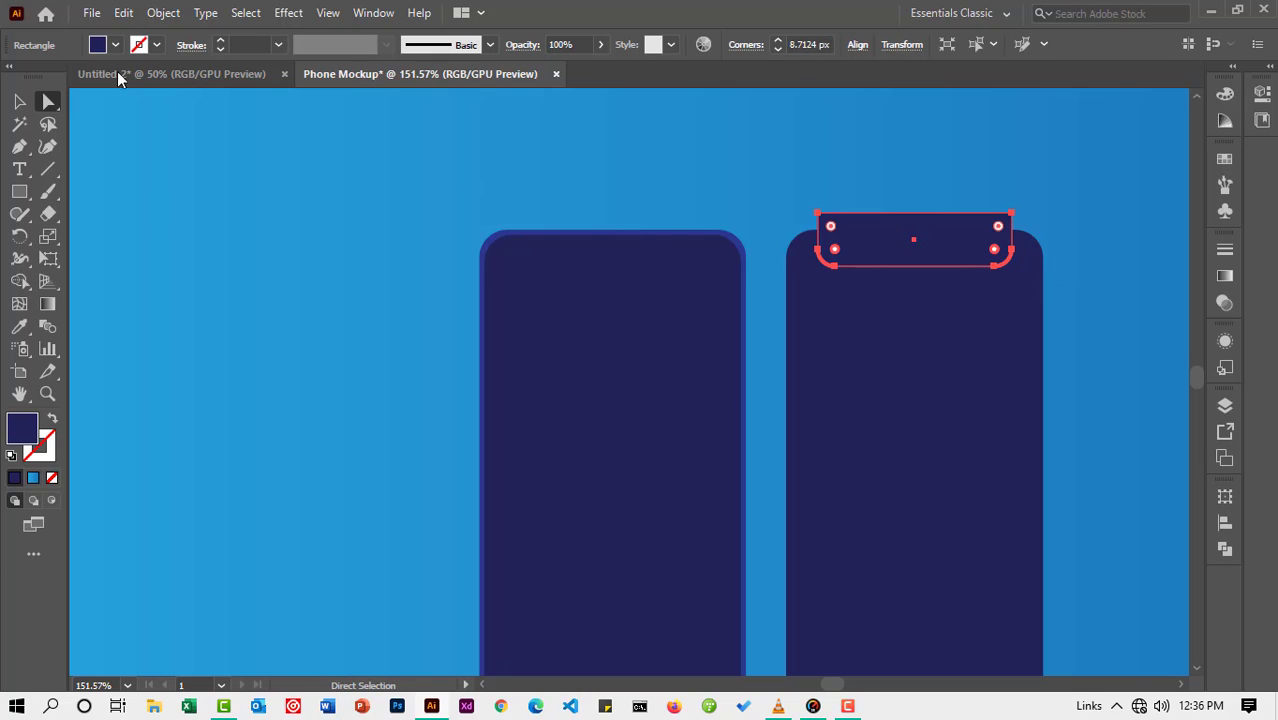
Step: Cut the small rectangle out of the navy copy's upper edge with the Shape Builder tool to form a notch
{"action": "left_click", "coordinate": [22, 102]}
{"action": "left_click_drag", "start_coordinate": [802, 191], "coordinate": [897, 326]}
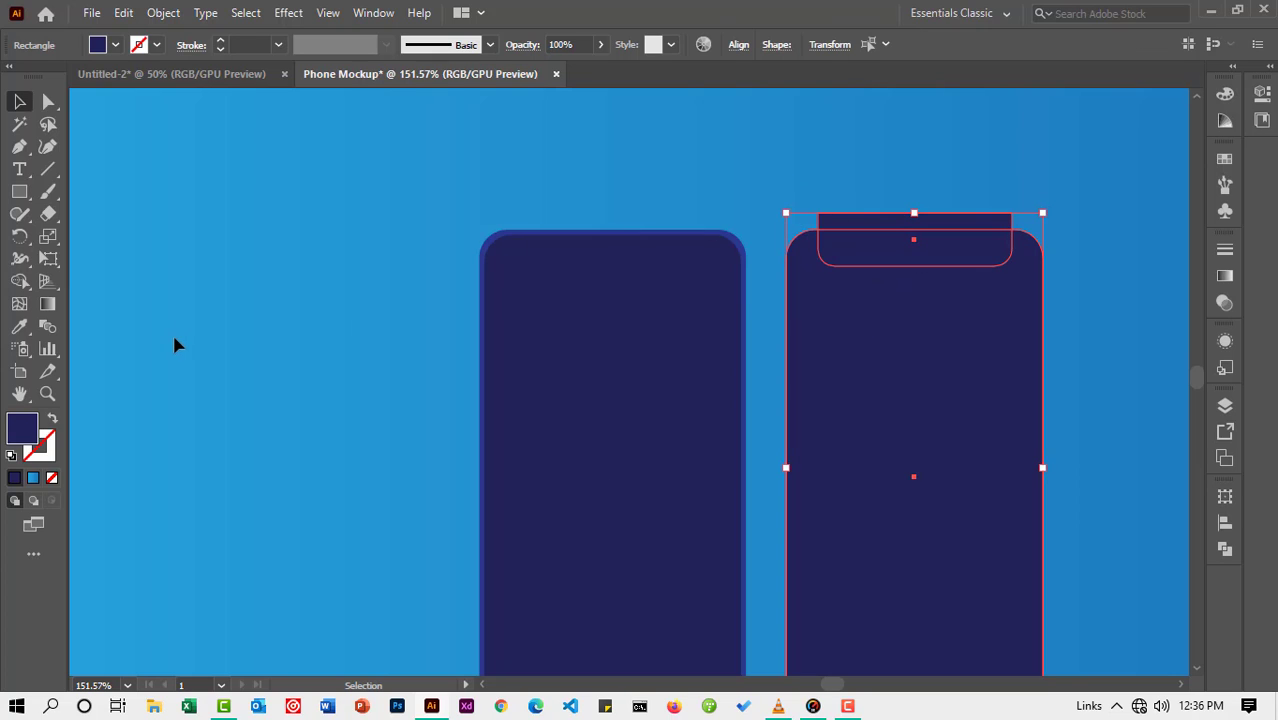
{"action": "left_click", "coordinate": [19, 281]}
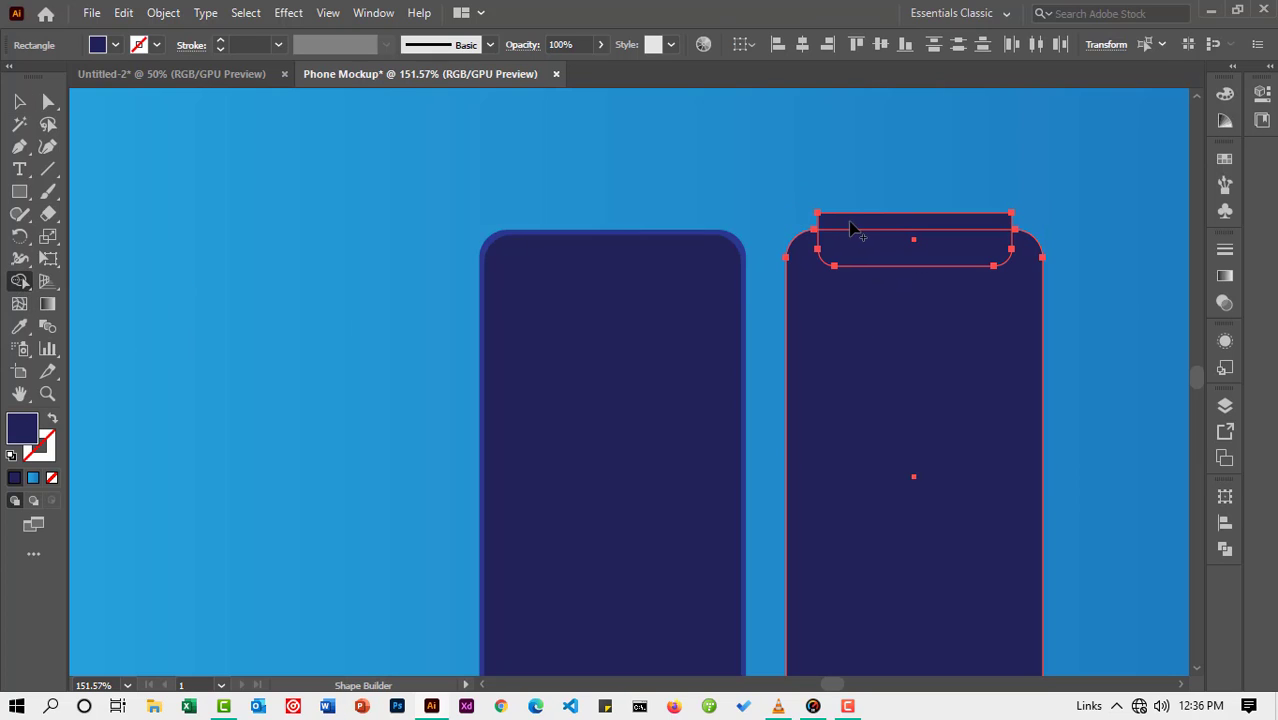
{"action": "left_click_drag", "start_coordinate": [852, 221], "coordinate": [869, 260]}
{"action": "left_click", "coordinate": [20, 101]}
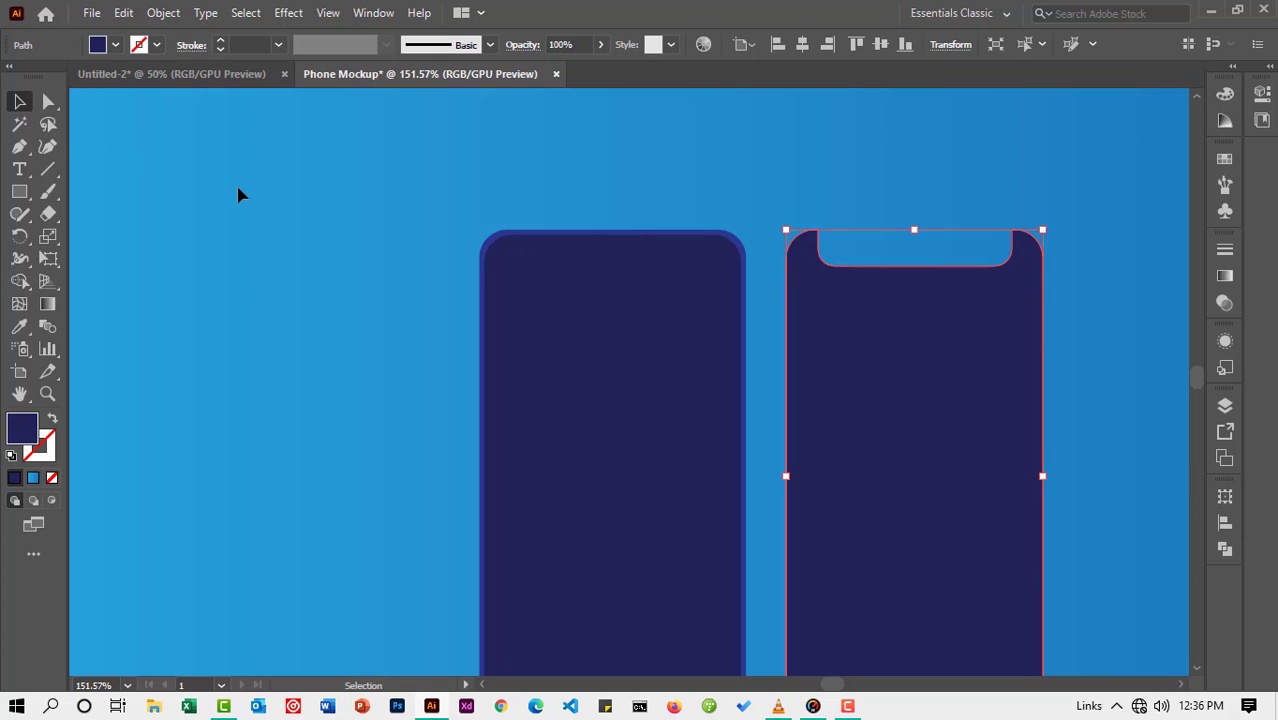
{"action": "left_click", "coordinate": [236, 181]}
Step: Move the notched shape slightly upward and fill it with white
{"action": "left_click_drag", "start_coordinate": [948, 365], "coordinate": [952, 313]}
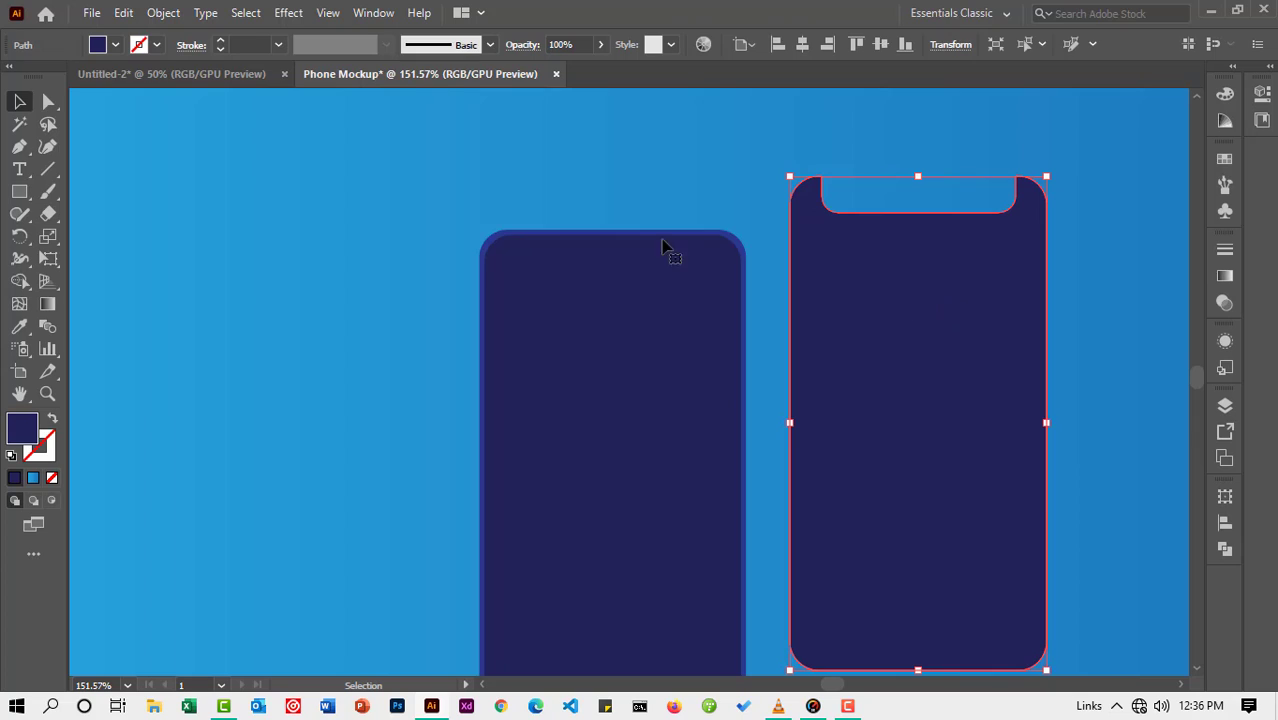
{"action": "left_click", "coordinate": [116, 47]}
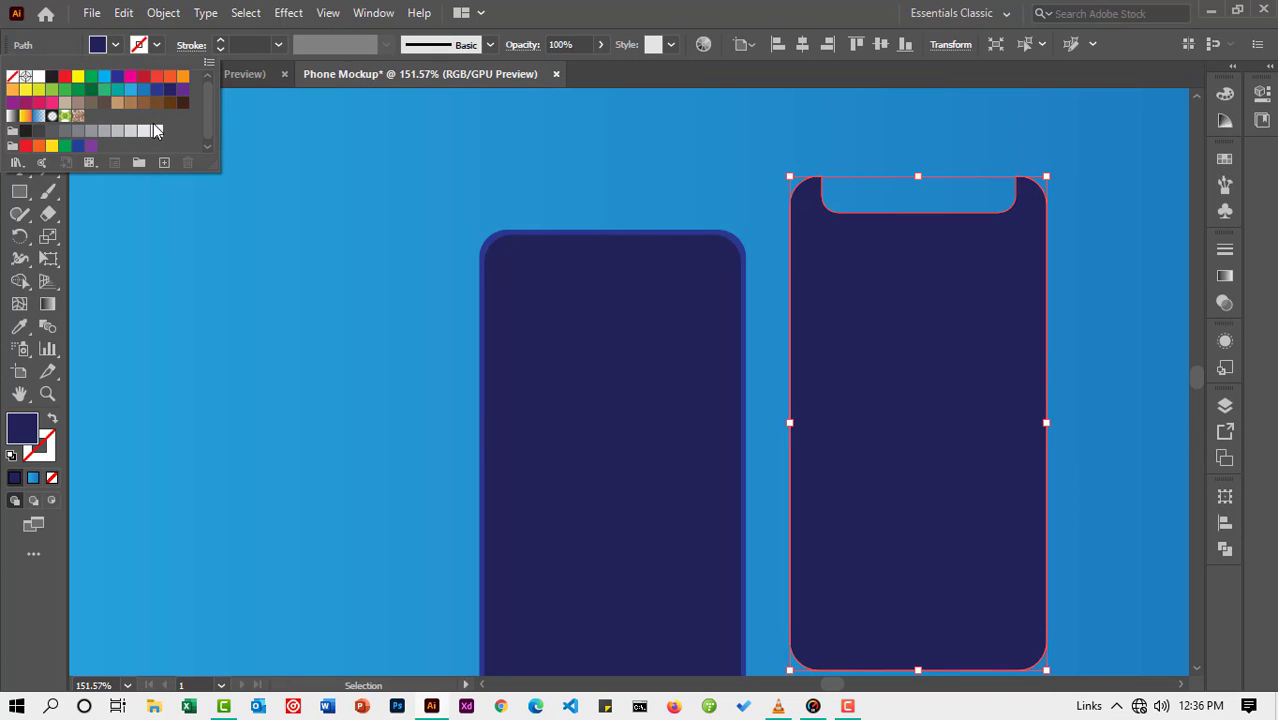
{"action": "left_click", "coordinate": [38, 78]}
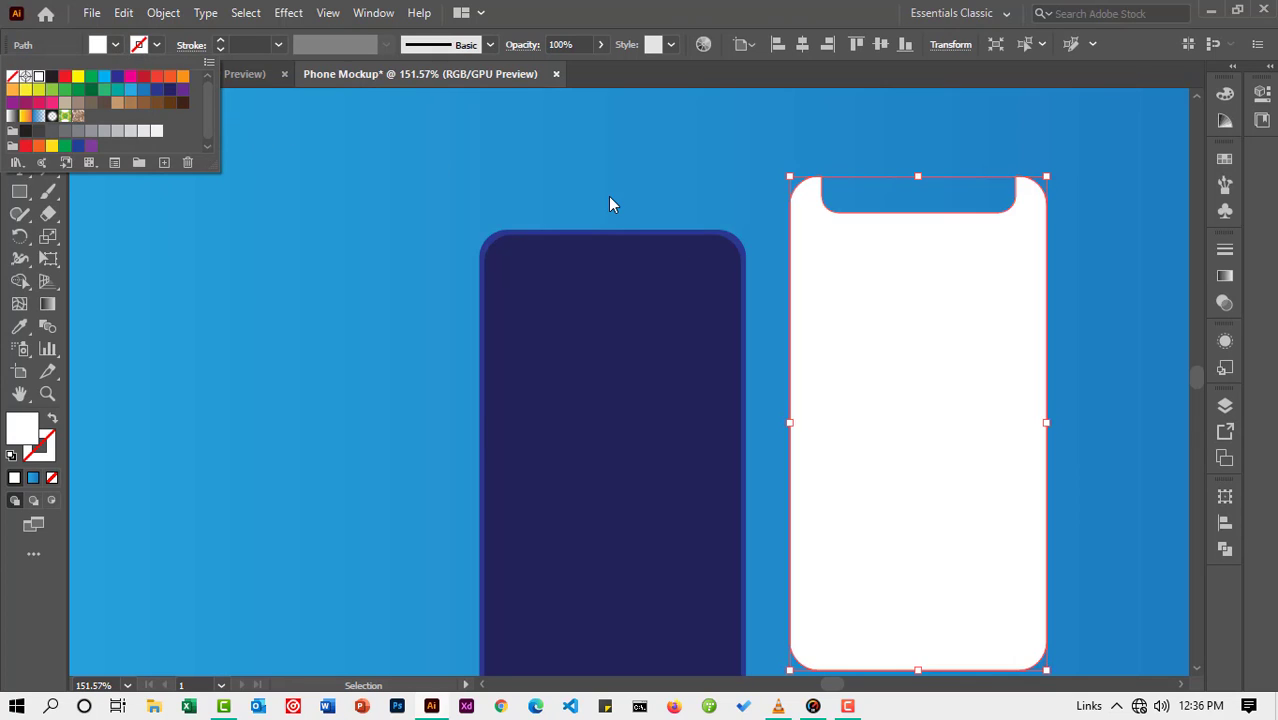
Step: Set the white notched shape's opacity to 20%
{"action": "left_click", "coordinate": [601, 45]}
{"action": "left_click_drag", "start_coordinate": [599, 68], "coordinate": [549, 70]}
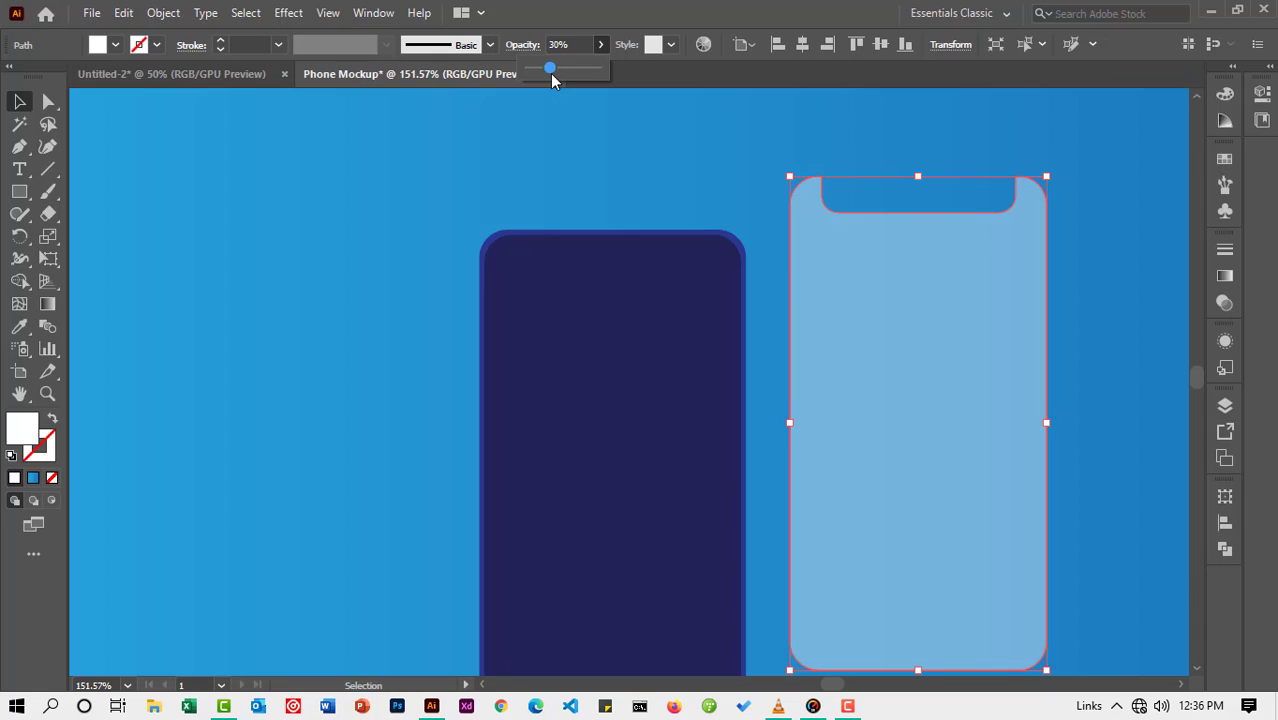
{"action": "left_click", "coordinate": [577, 38]}
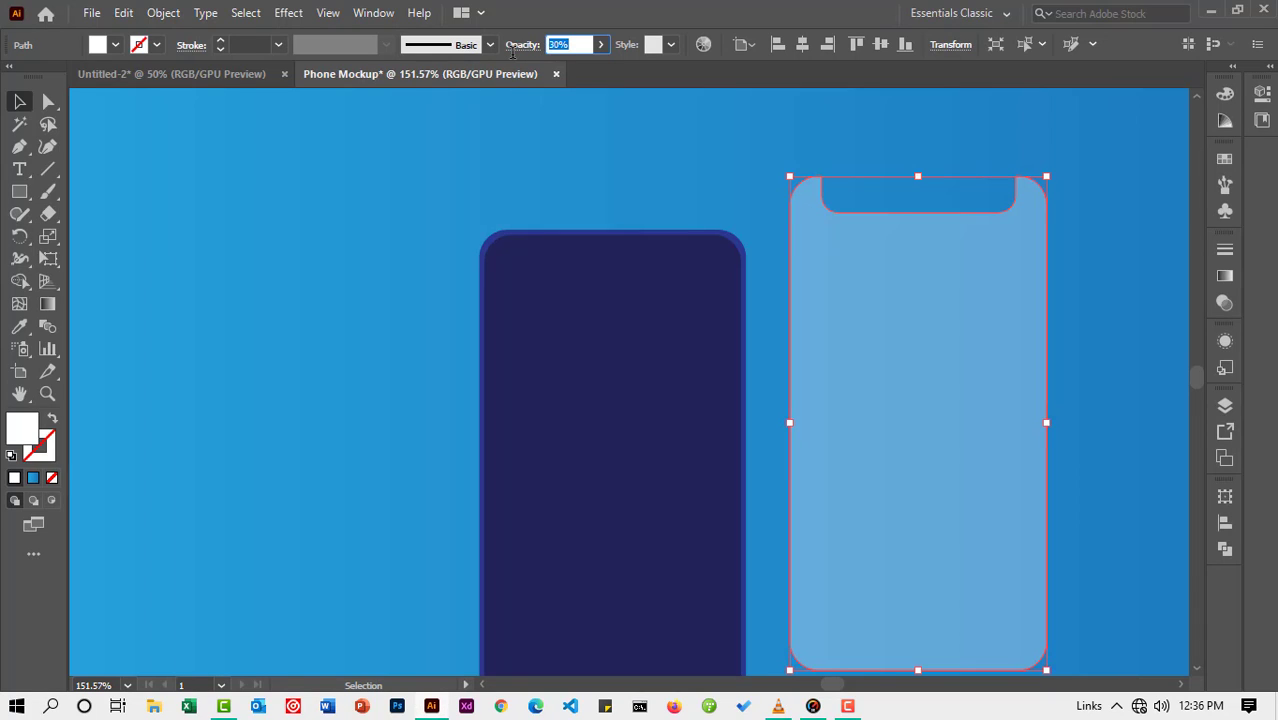
{"action": "key", "text": "Return"}
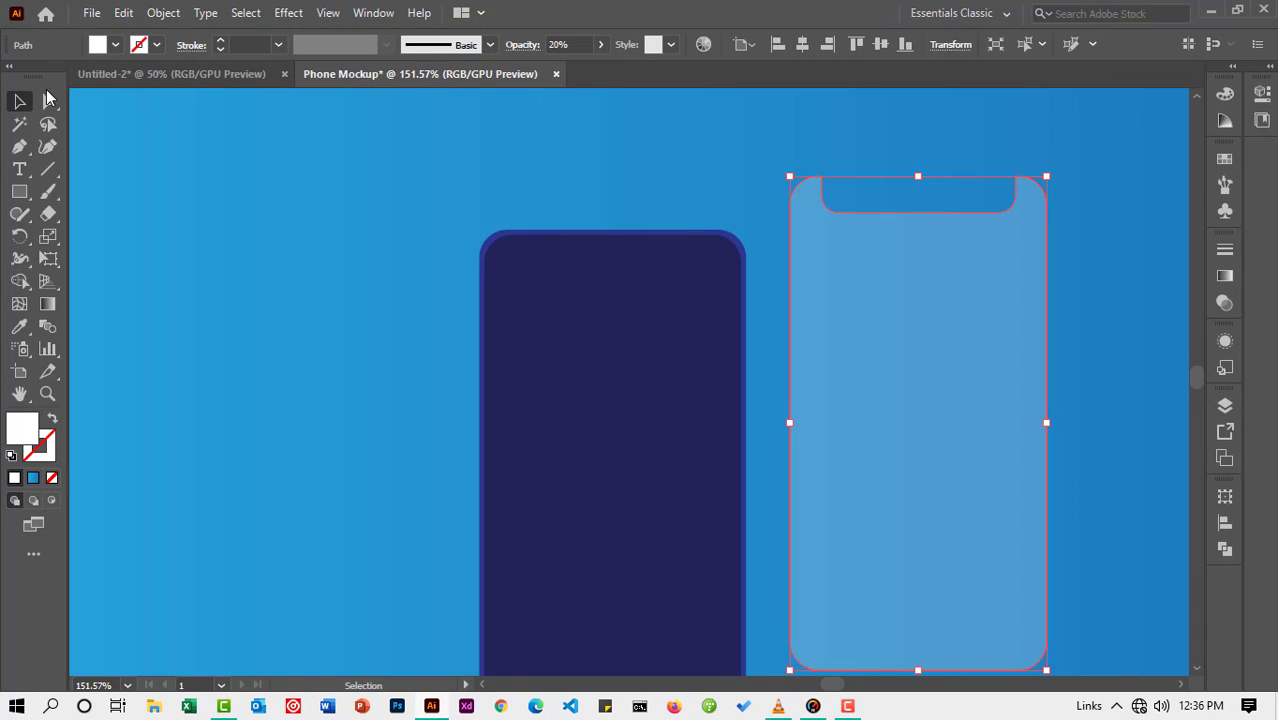
{"action": "left_click", "coordinate": [325, 207]}
Step: Move the translucent notched shape across to the empty area left of the phone body
{"action": "scroll", "coordinate": [960, 340], "scroll_direction": "down", "scroll_amount": 3}
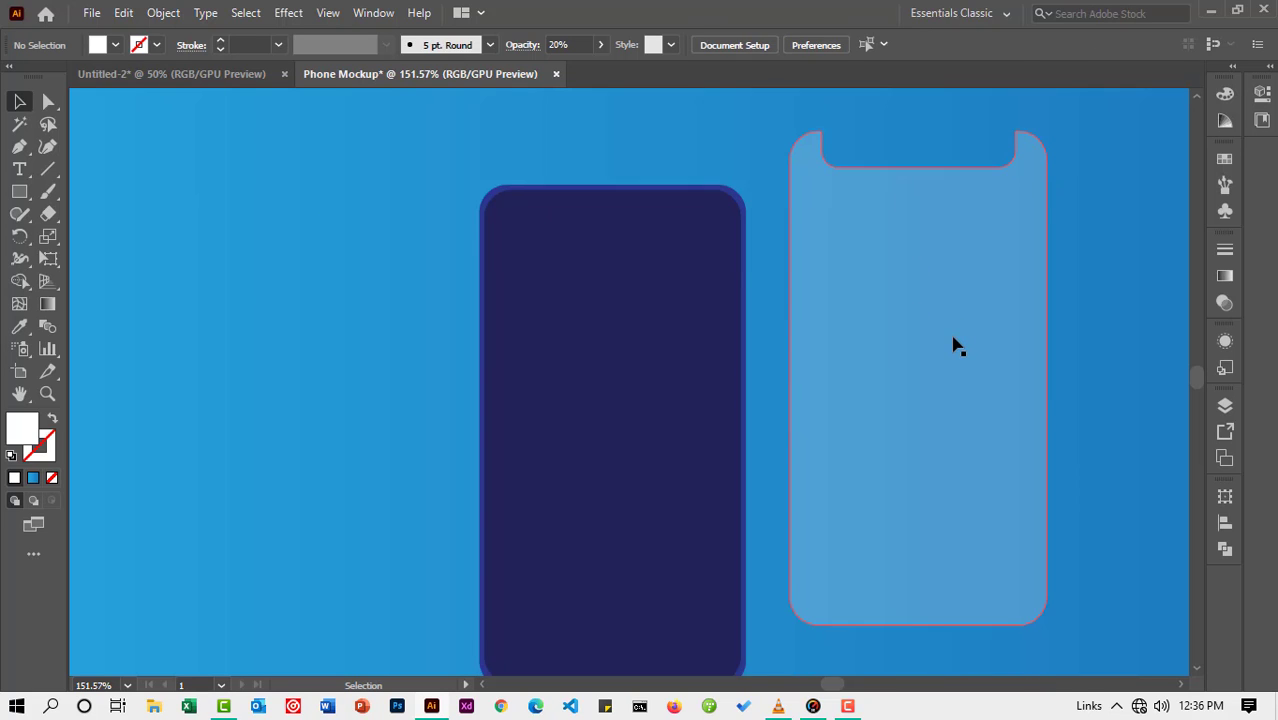
{"action": "left_click_drag", "start_coordinate": [899, 311], "coordinate": [287, 326]}
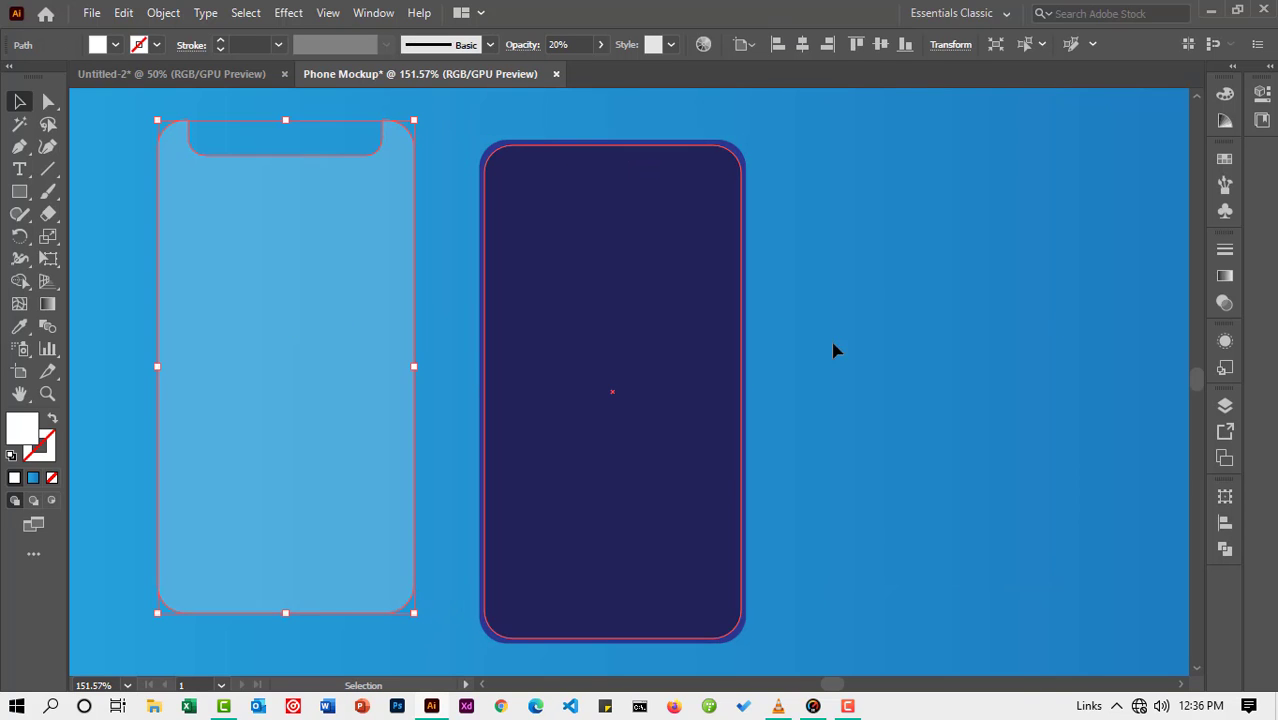
{"action": "left_click", "coordinate": [890, 366]}
{"action": "scroll", "coordinate": [845, 390], "scroll_direction": "down", "scroll_amount": 1}
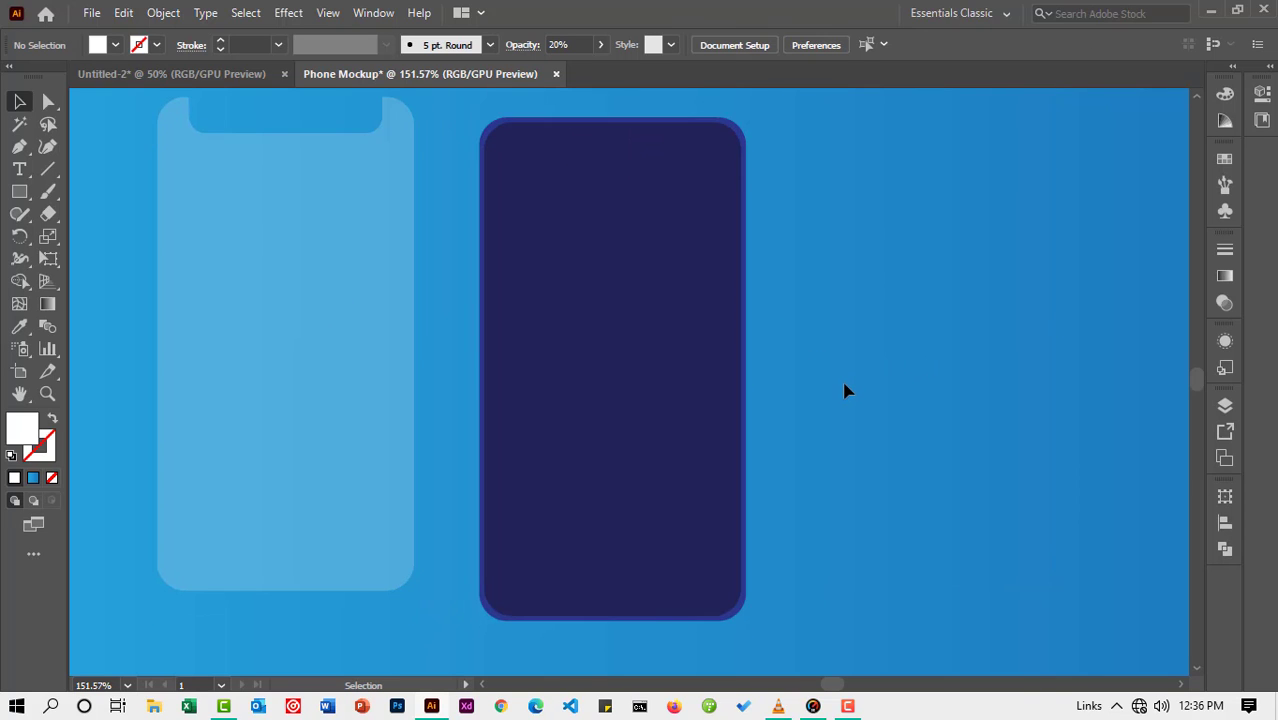
{"action": "scroll", "coordinate": [820, 392], "scroll_direction": "up", "scroll_amount": 2}
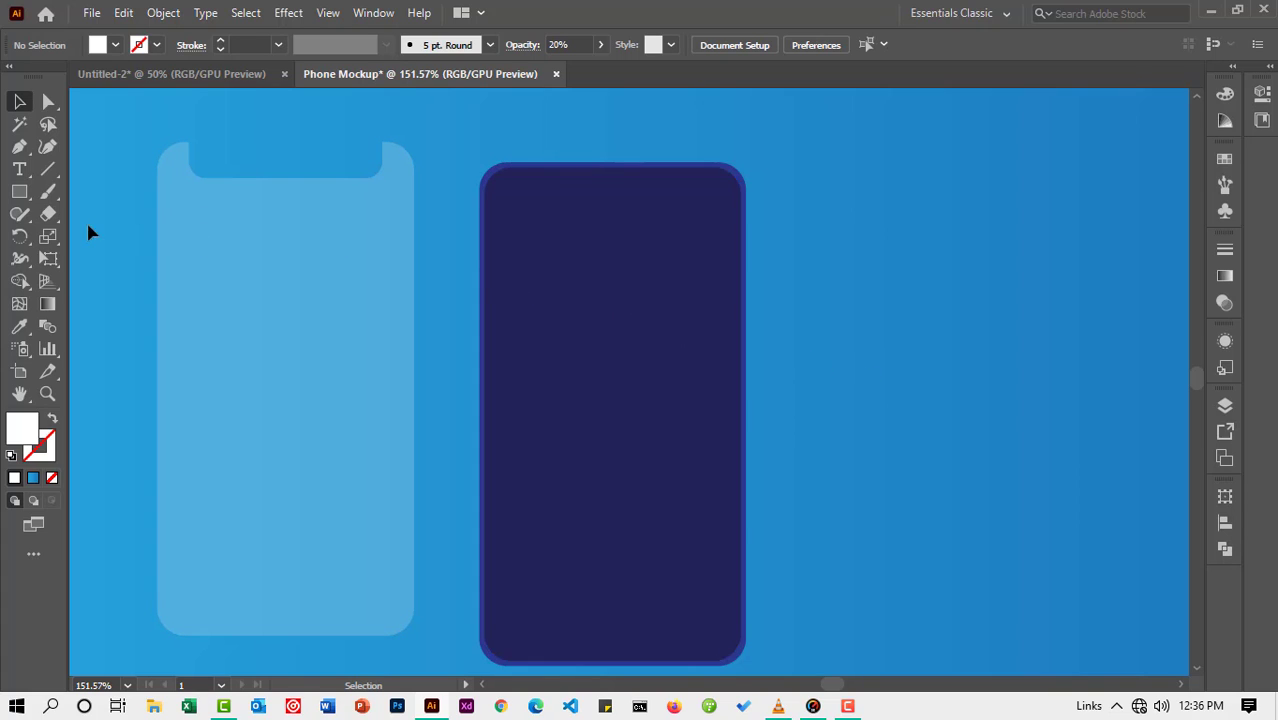
Step: Draw a white screen rectangle about 122 px wide on the navy phone body and align it to the body's vertical and horizontal centers
{"action": "left_click", "coordinate": [19, 191]}
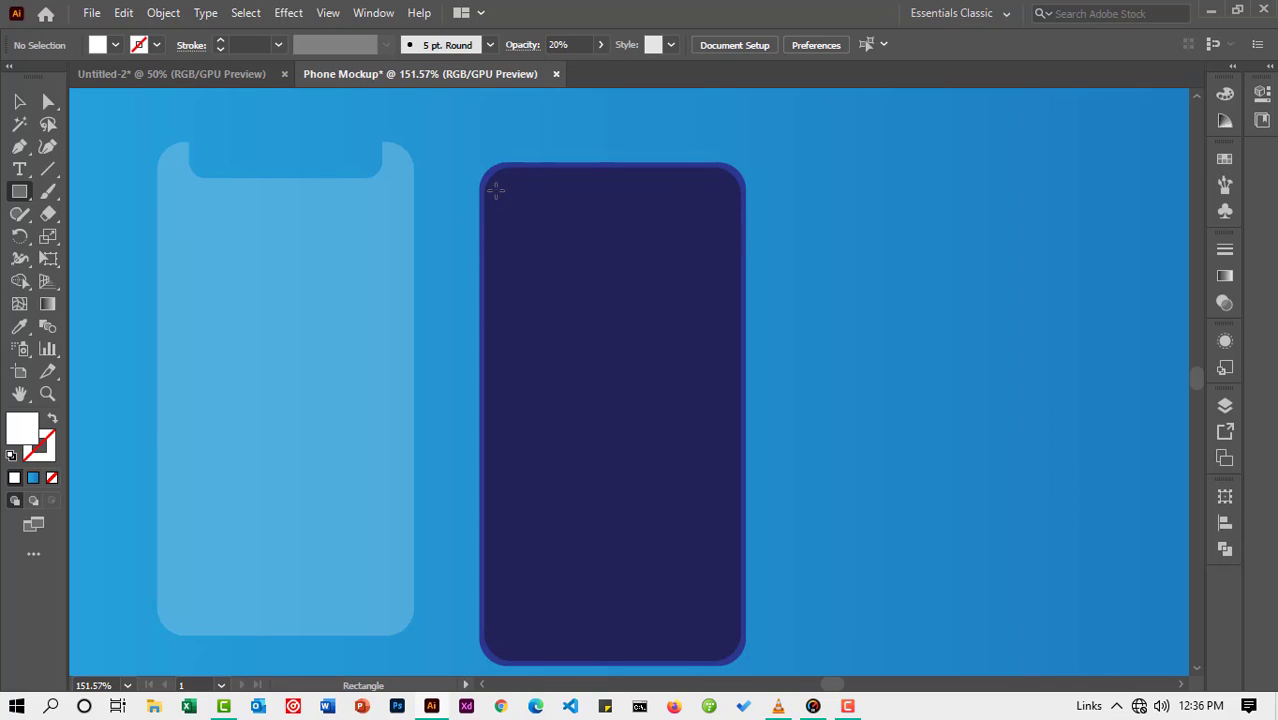
{"action": "left_click_drag", "start_coordinate": [491, 192], "coordinate": [733, 628]}
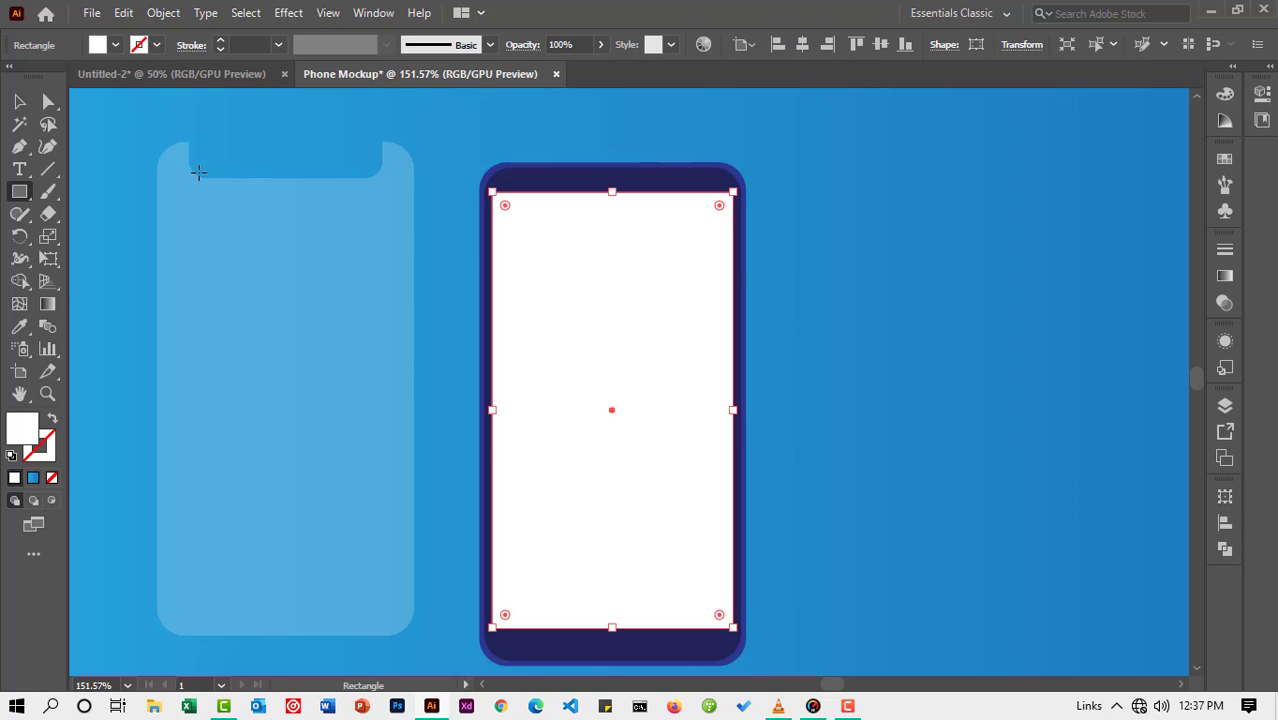
{"action": "left_click", "coordinate": [20, 101]}
{"action": "left_click_drag", "start_coordinate": [499, 191], "coordinate": [585, 310]}
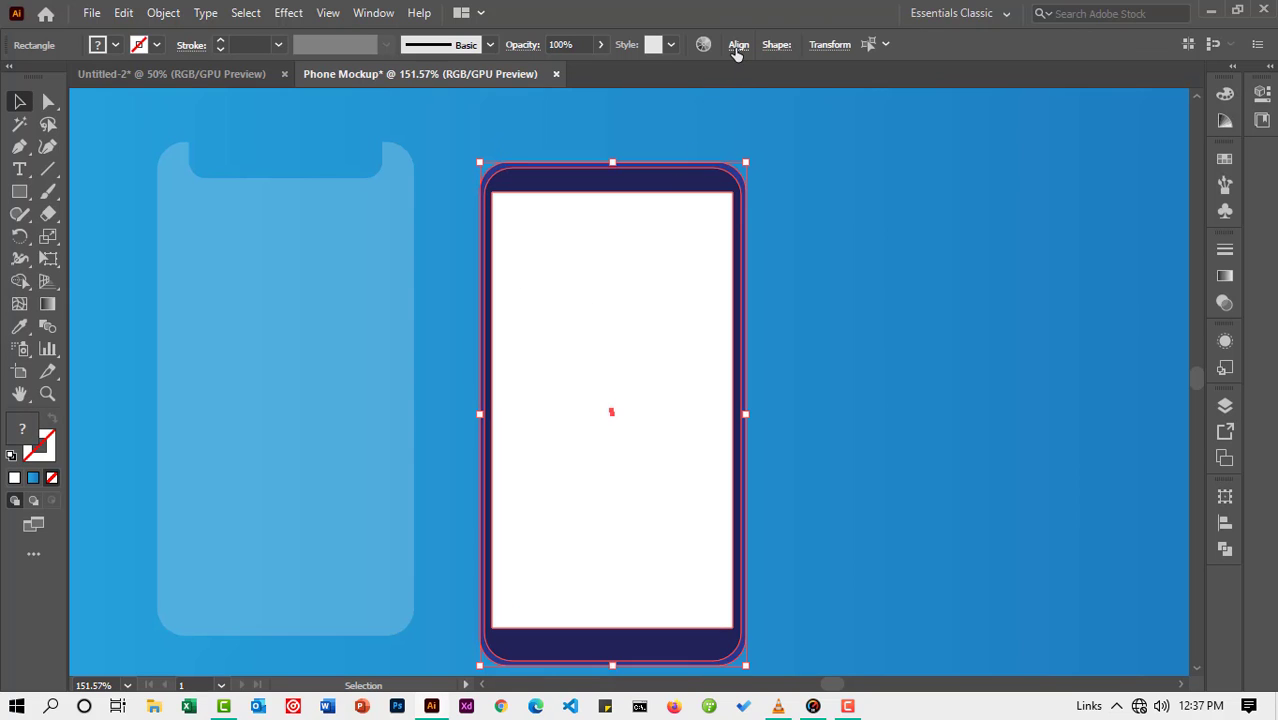
{"action": "left_click", "coordinate": [738, 47]}
{"action": "left_click", "coordinate": [697, 97]}
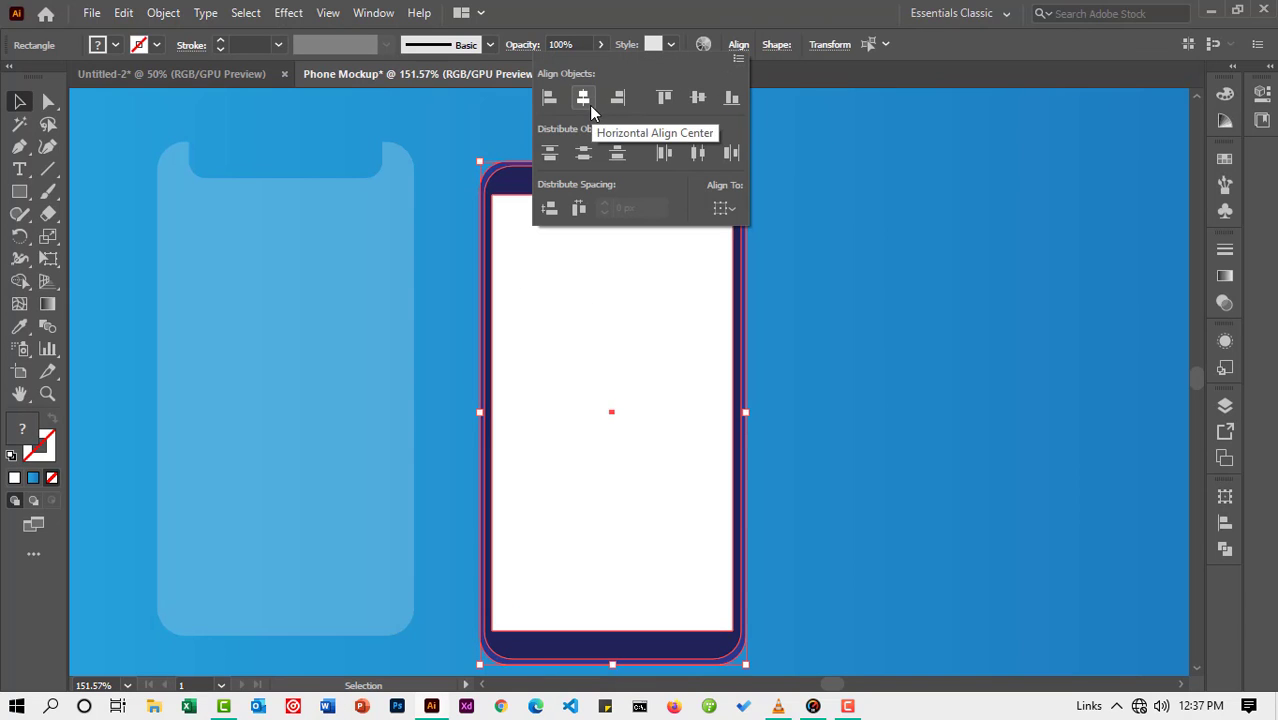
{"action": "left_click", "coordinate": [881, 293]}
{"action": "left_click", "coordinate": [876, 300]}
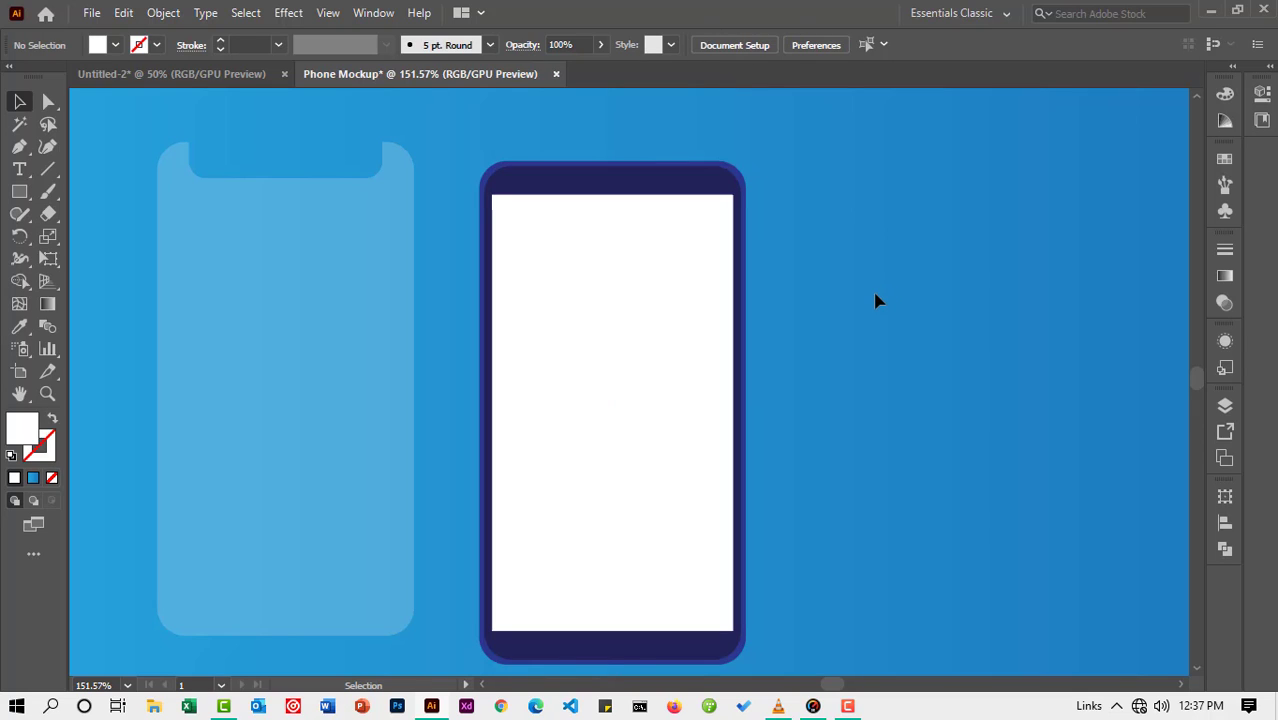
Step: Reduce the white screen rectangle's height symmetrically about its center to about 215 px
{"action": "scroll", "coordinate": [875, 300], "scroll_direction": "down", "scroll_amount": 2}
{"action": "scroll", "coordinate": [875, 300], "scroll_direction": "up", "scroll_amount": 1}
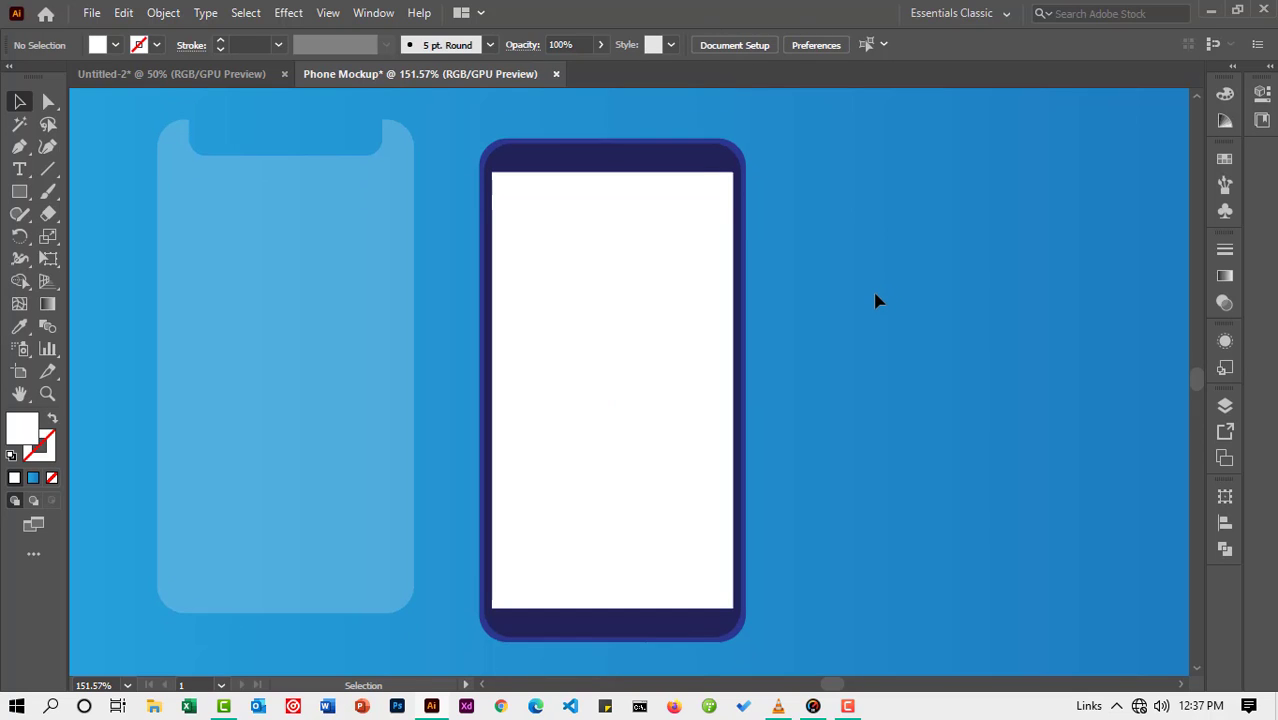
{"action": "scroll", "coordinate": [875, 300], "scroll_direction": "down", "scroll_amount": 1}
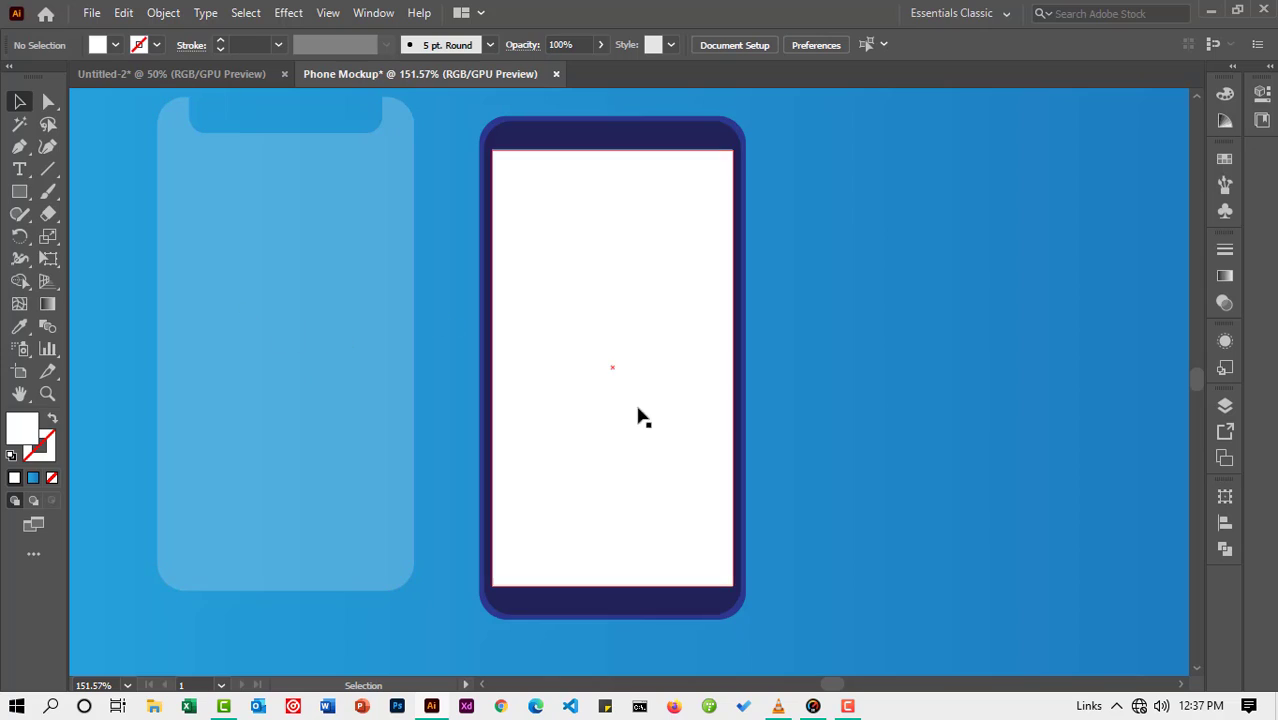
{"action": "scroll", "coordinate": [876, 458], "scroll_direction": "up", "scroll_amount": 1}
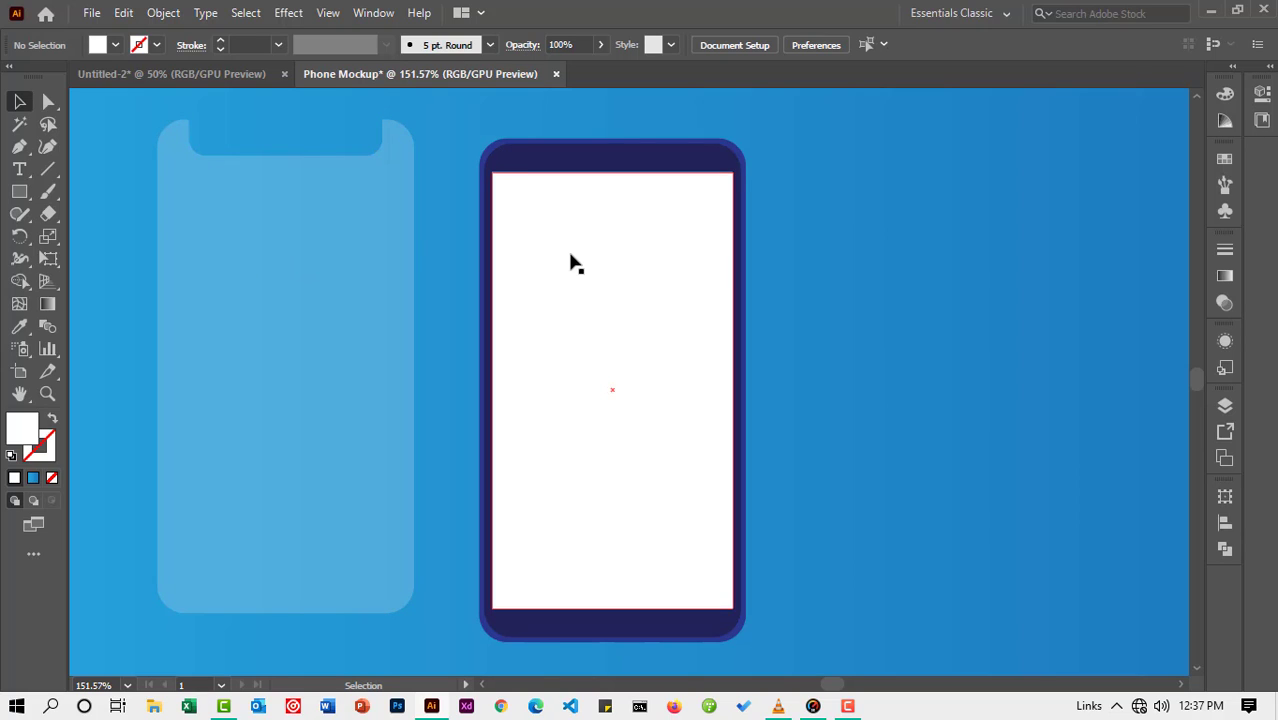
{"action": "left_click", "coordinate": [608, 457]}
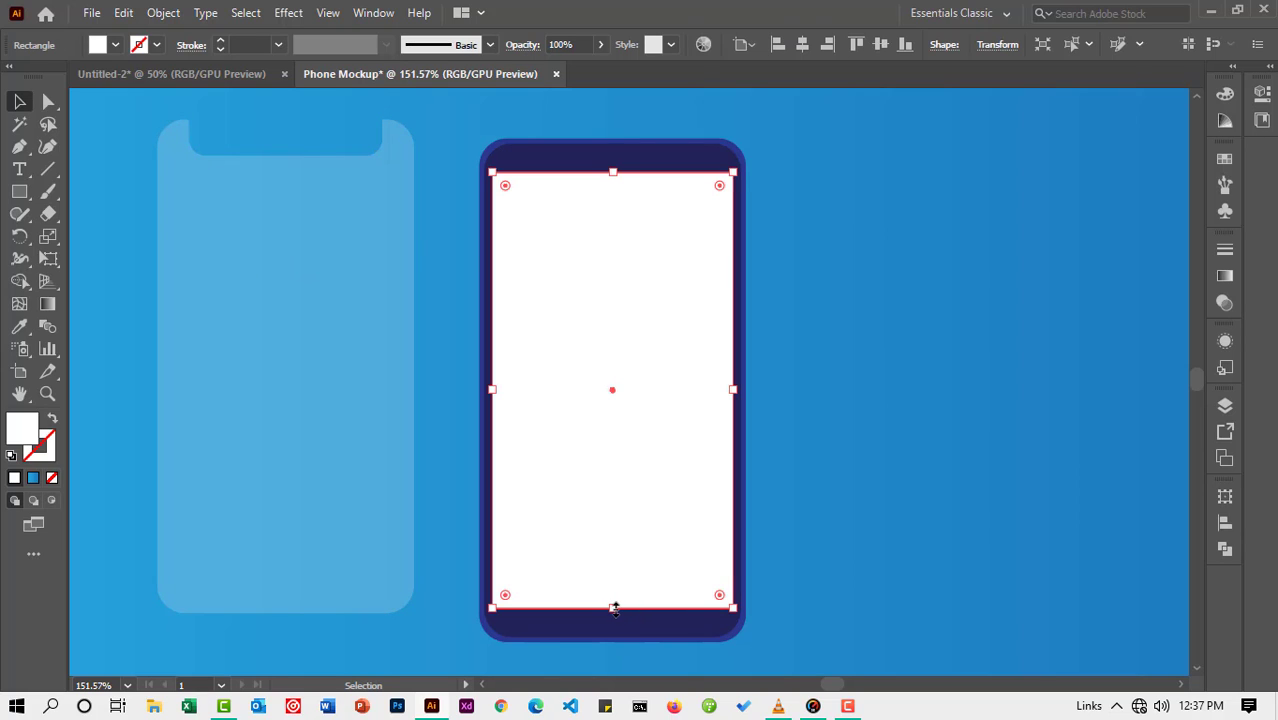
{"action": "left_click_drag", "start_coordinate": [613, 608], "coordinate": [614, 603]}
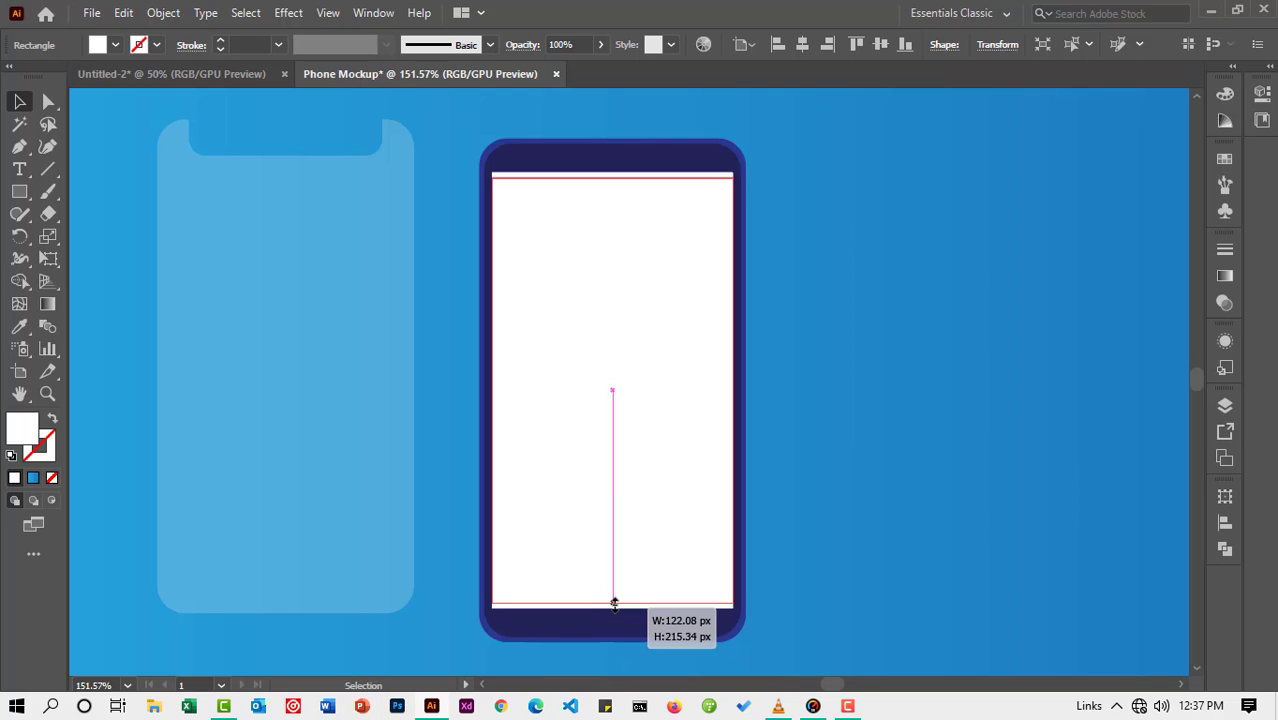
{"action": "left_click_drag", "start_coordinate": [614, 603], "coordinate": [613, 603]}
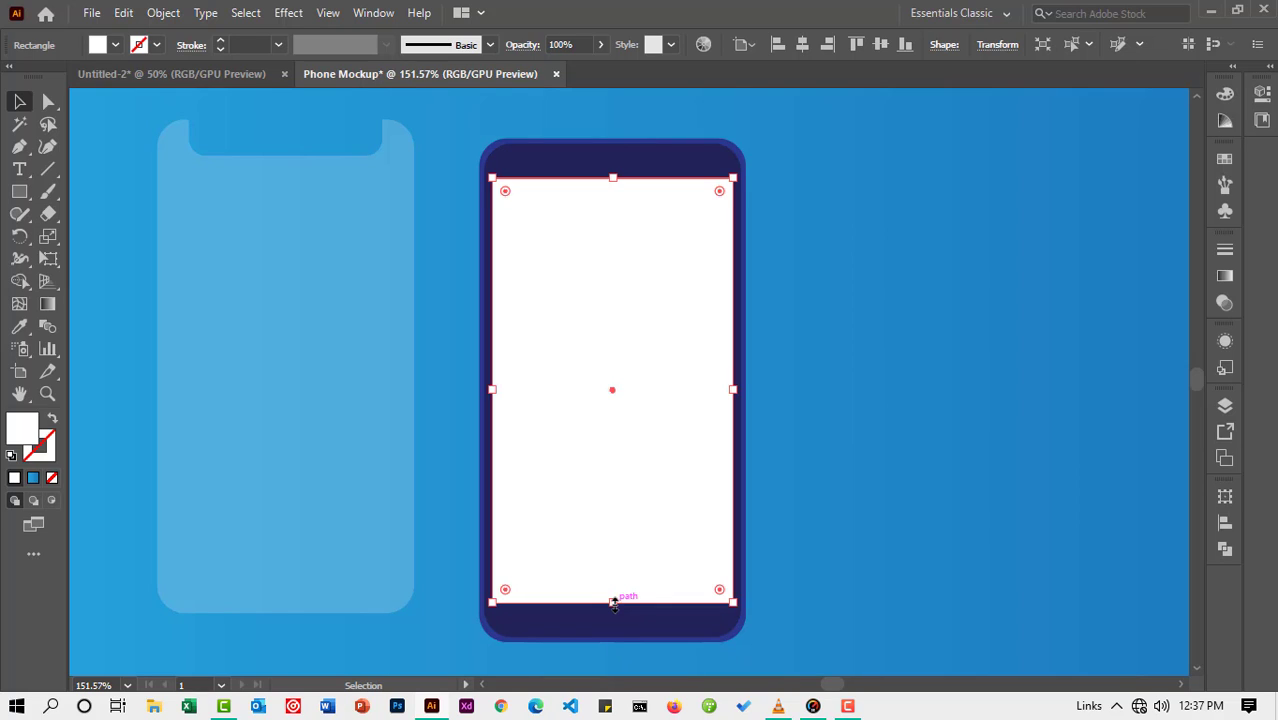
{"action": "left_click", "coordinate": [785, 471]}
Step: Draw a thin white horizontal bar in the navy area above the screen as the phone's speaker
{"action": "left_click", "coordinate": [47, 394]}
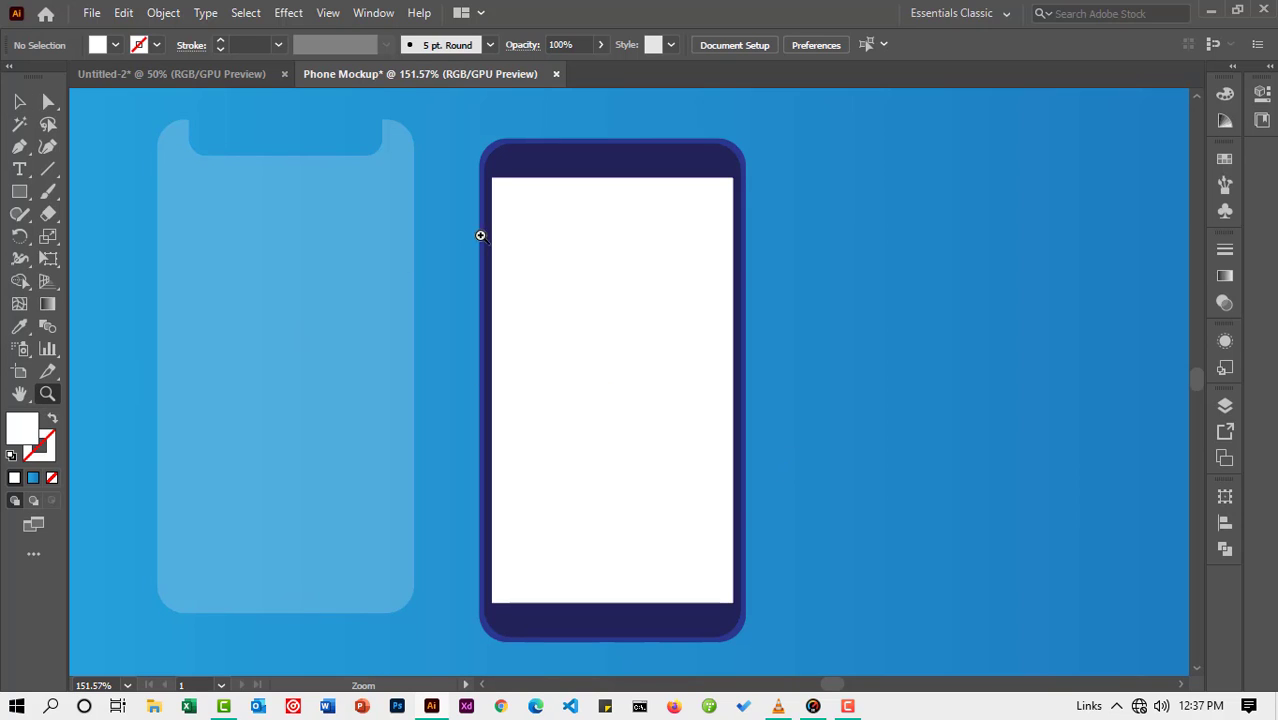
{"action": "left_click", "coordinate": [568, 213]}
{"action": "scroll", "coordinate": [697, 291], "scroll_direction": "up", "scroll_amount": 1}
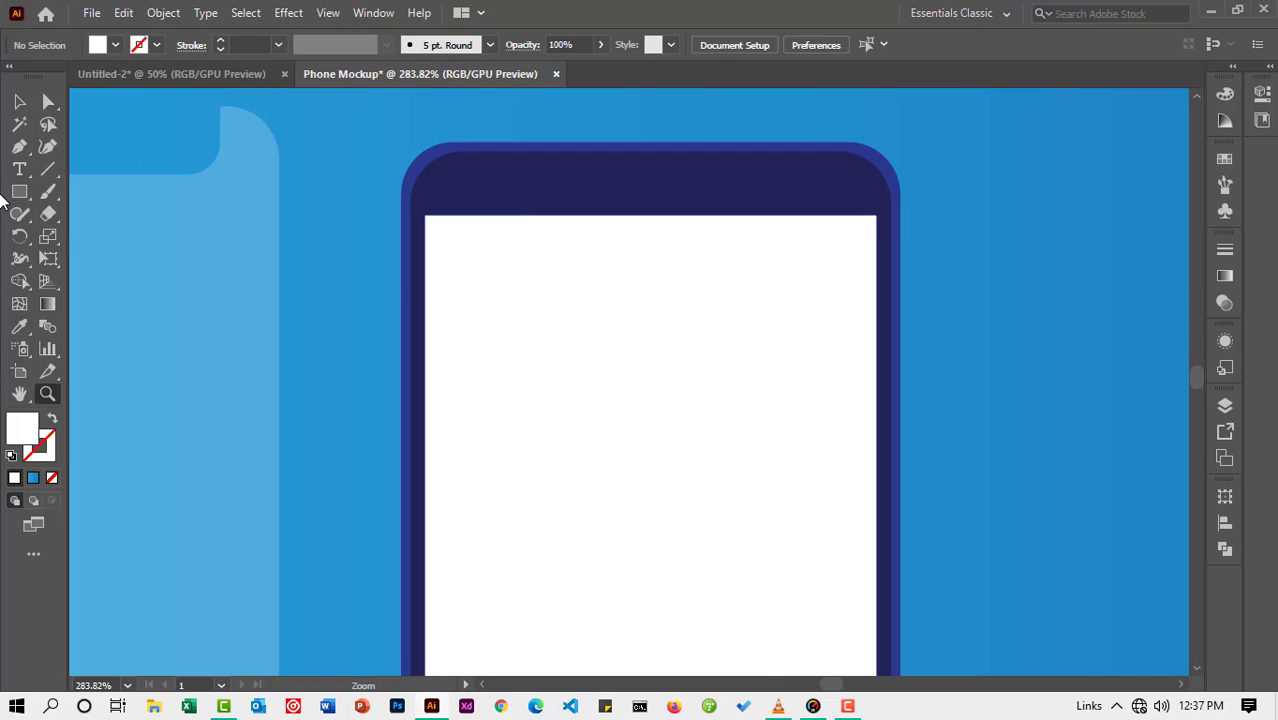
{"action": "left_click", "coordinate": [19, 191]}
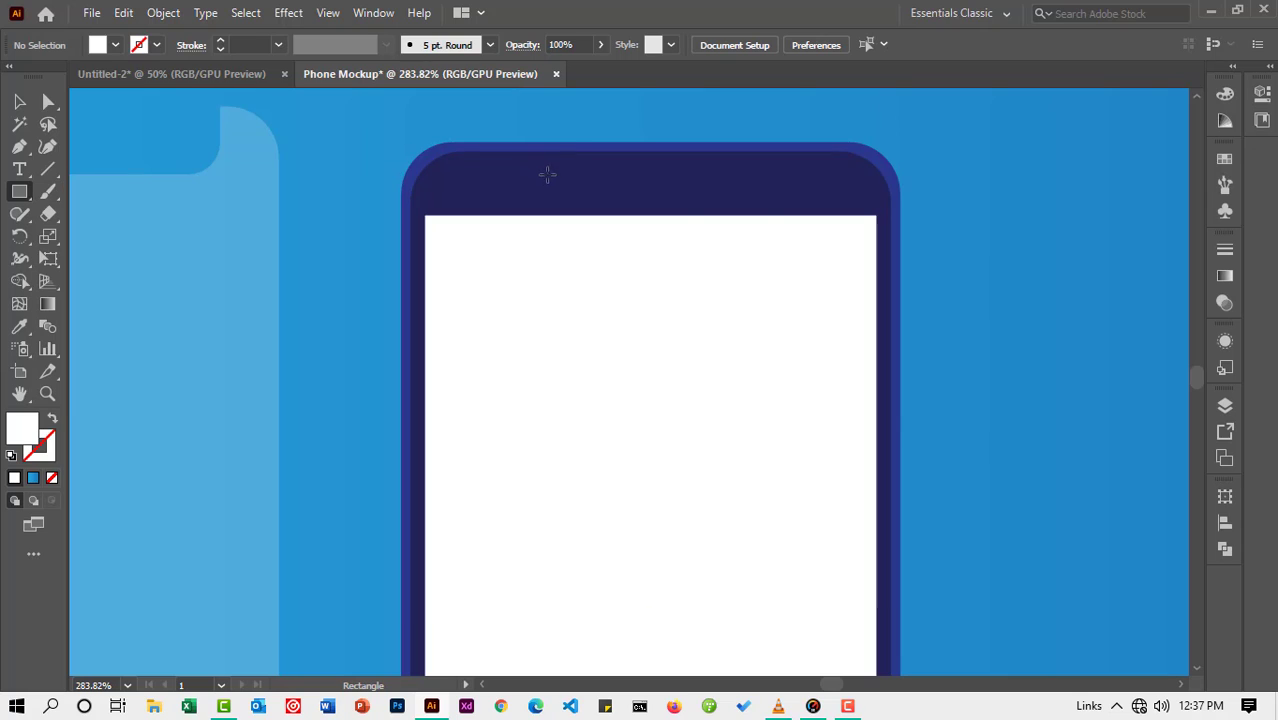
{"action": "left_click_drag", "start_coordinate": [591, 180], "coordinate": [782, 196]}
{"action": "left_click", "coordinate": [22, 102]}
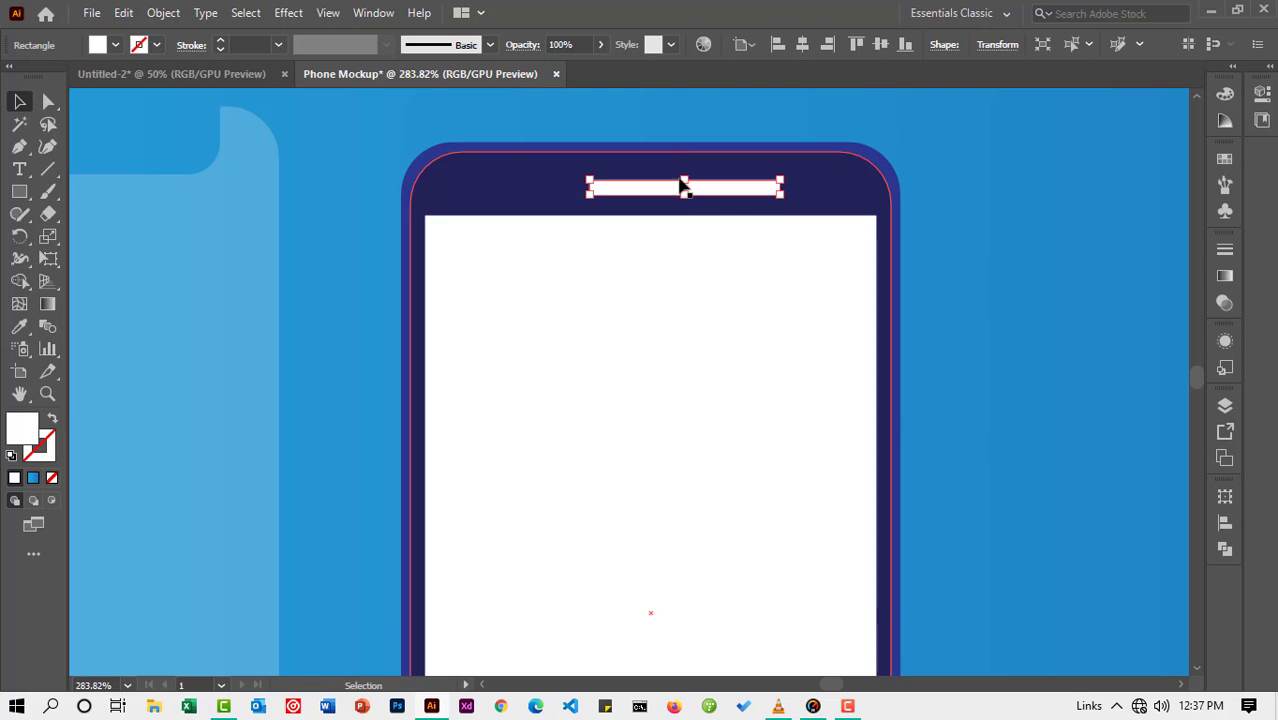
Step: Round all four corners of the thin white speaker bar to about 1.4 px
{"action": "left_click_drag", "start_coordinate": [651, 196], "coordinate": [924, 248]}
{"action": "left_click", "coordinate": [47, 395]}
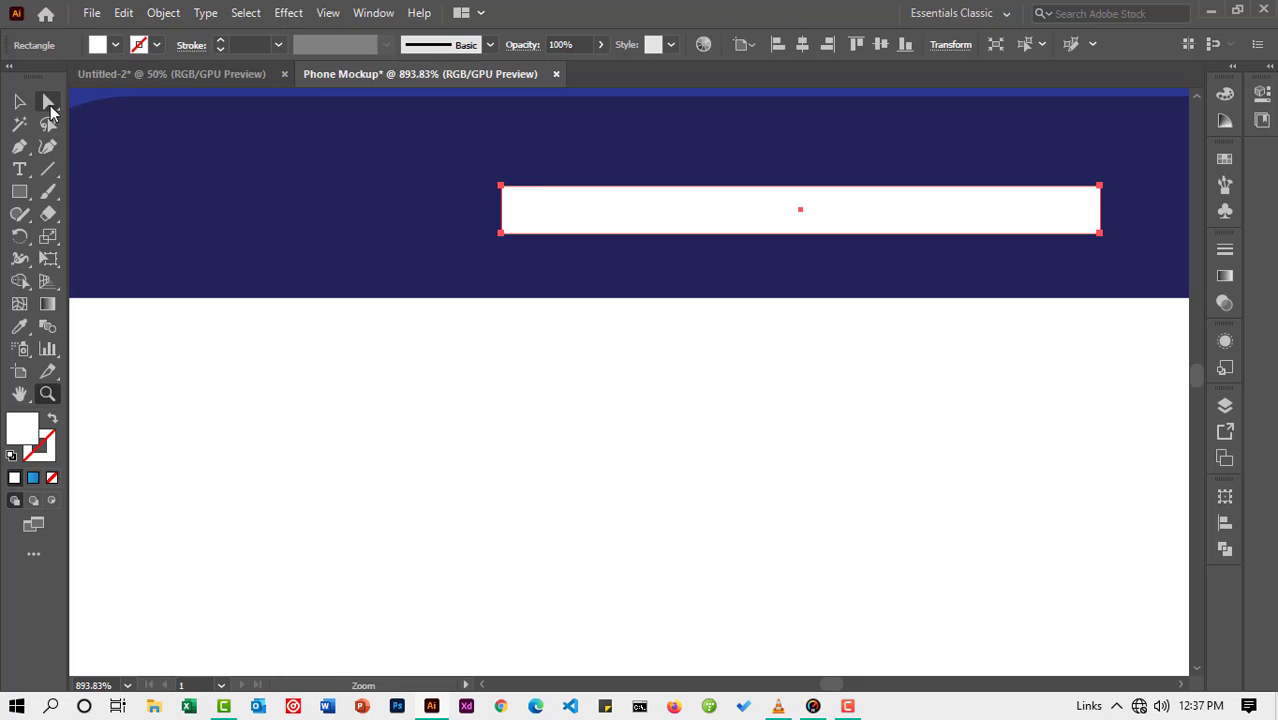
{"action": "left_click", "coordinate": [48, 102]}
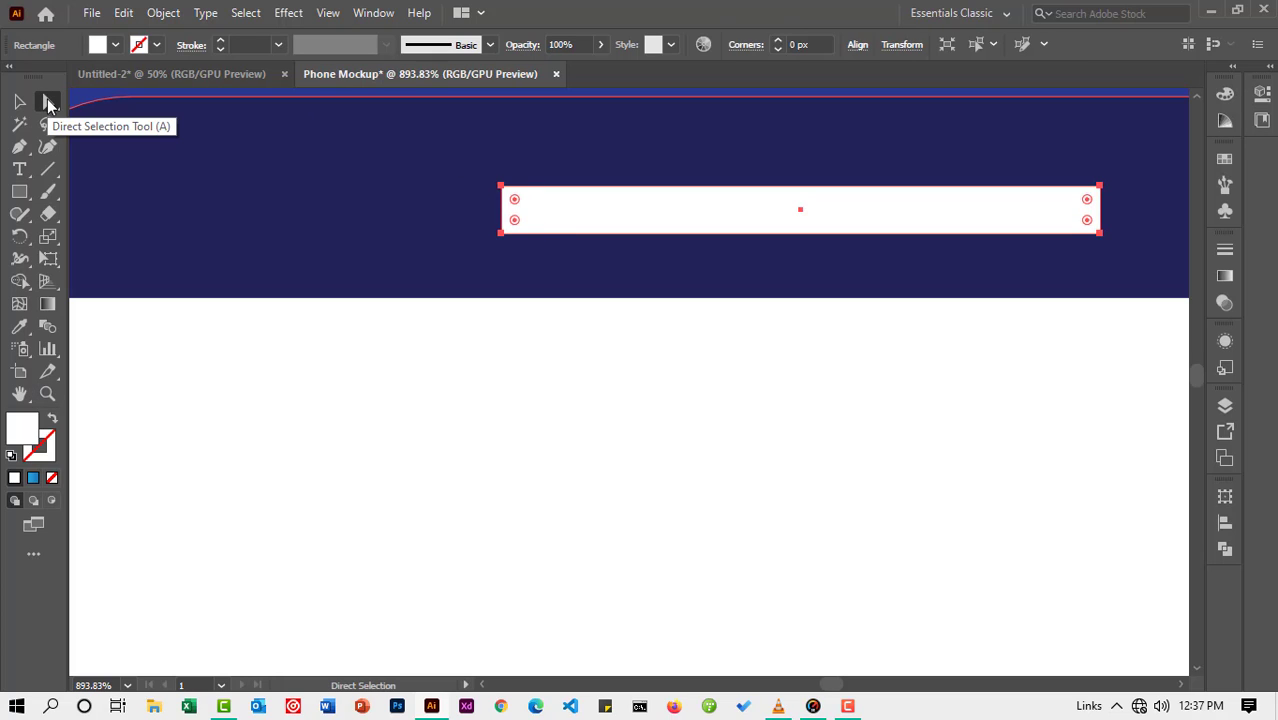
{"action": "left_click_drag", "start_coordinate": [516, 222], "coordinate": [521, 221]}
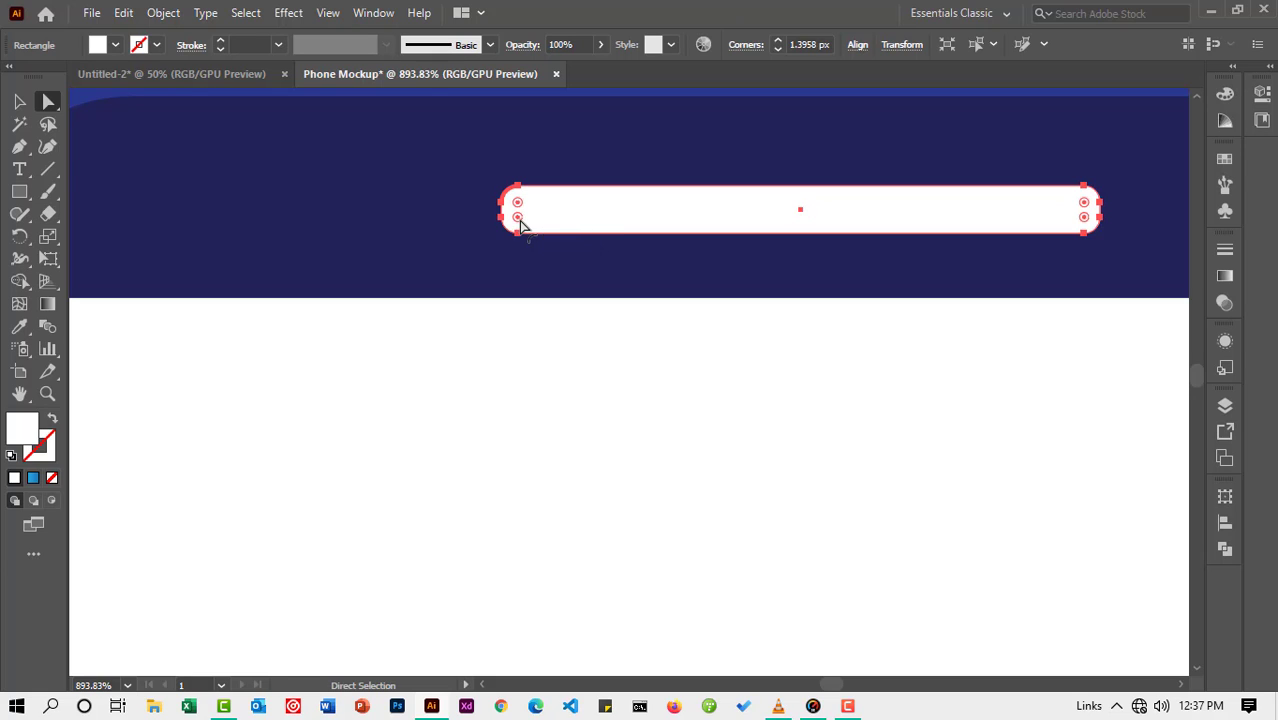
{"action": "left_click", "coordinate": [47, 393]}
{"action": "left_click_drag", "start_coordinate": [758, 369], "coordinate": [615, 339]}
{"action": "key", "text": "space"}
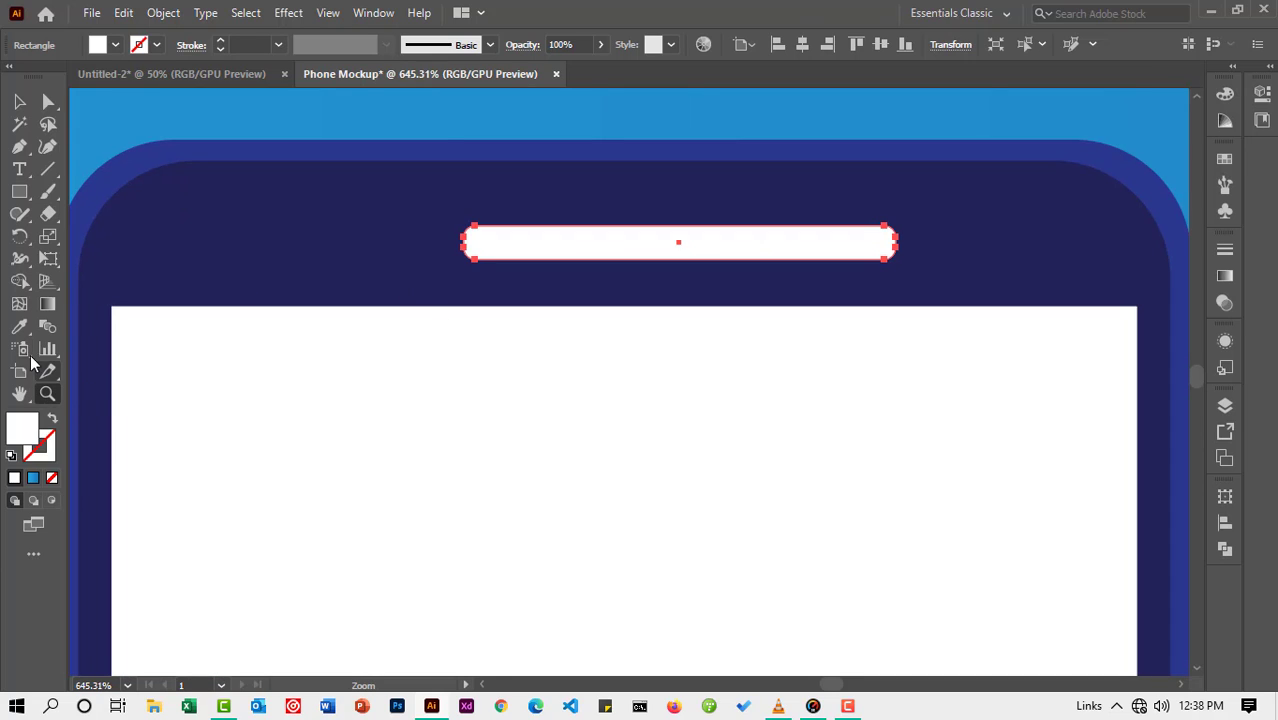
Step: Recolor the speaker bar by sampling the navy phone body, and darken the fill to #0F1130
{"action": "left_click", "coordinate": [20, 328]}
{"action": "left_click", "coordinate": [267, 209]}
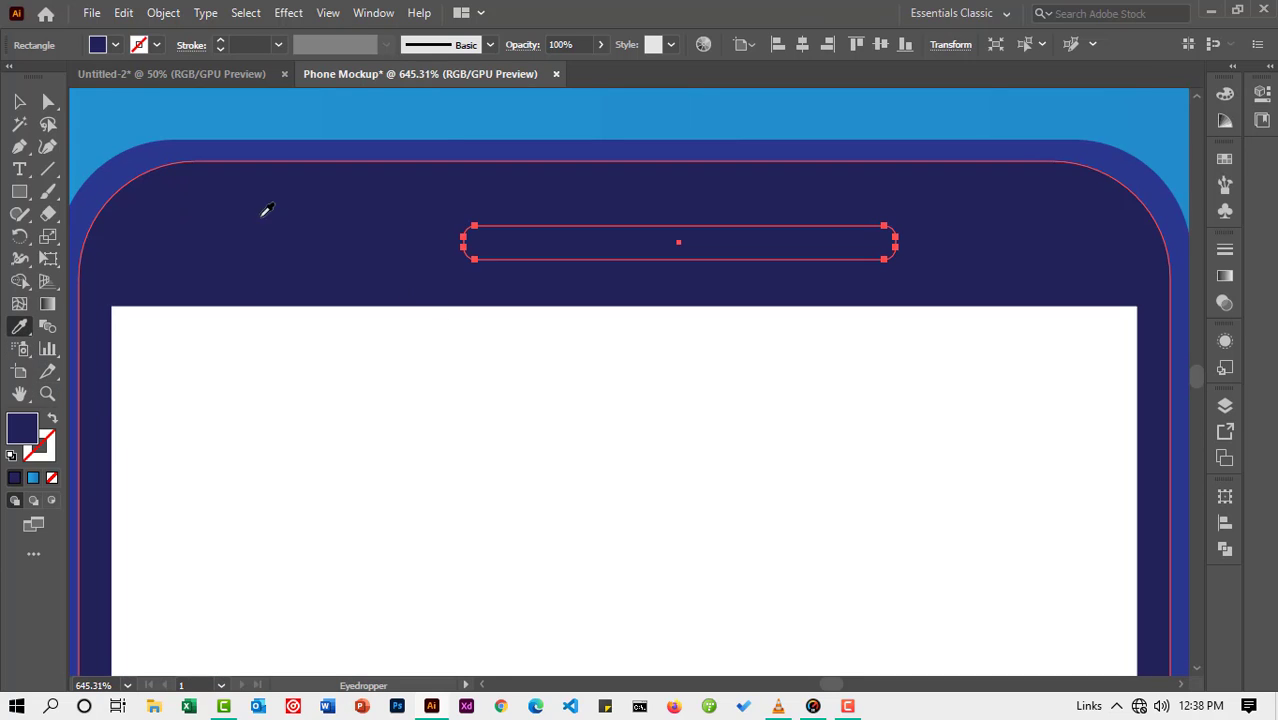
{"action": "double_click", "coordinate": [31, 428]}
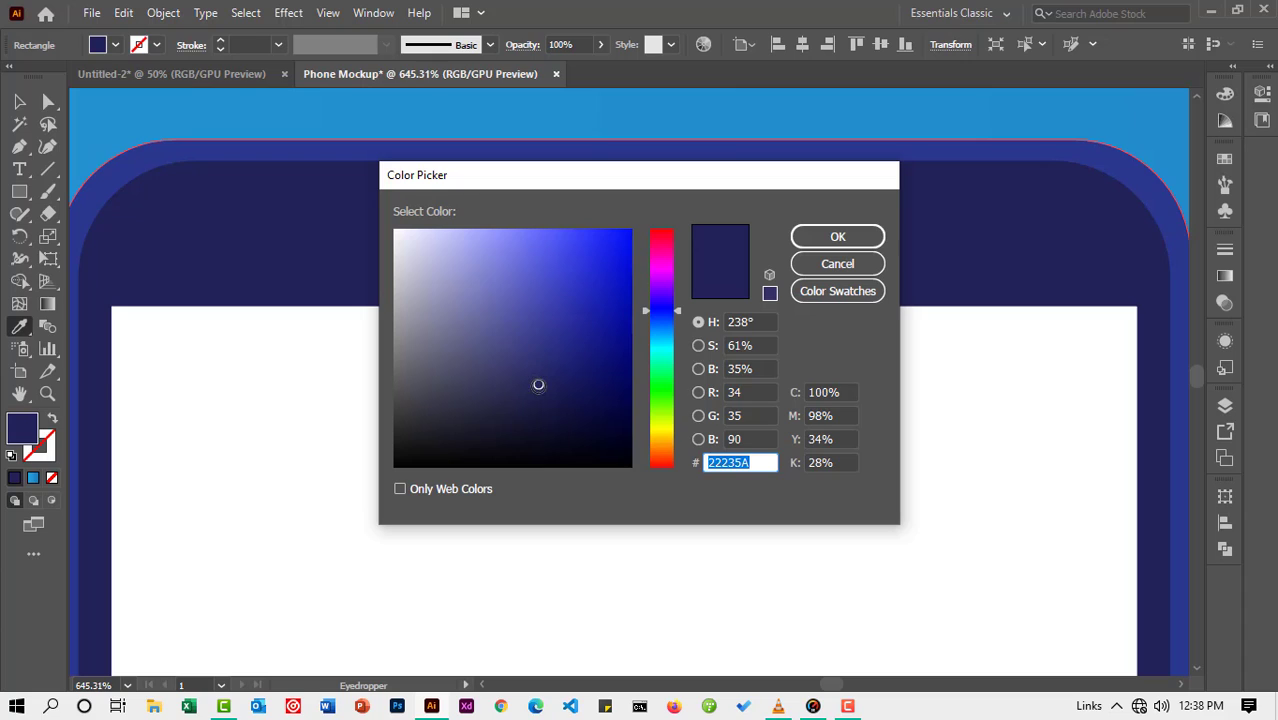
{"action": "left_click_drag", "start_coordinate": [538, 384], "coordinate": [555, 422]}
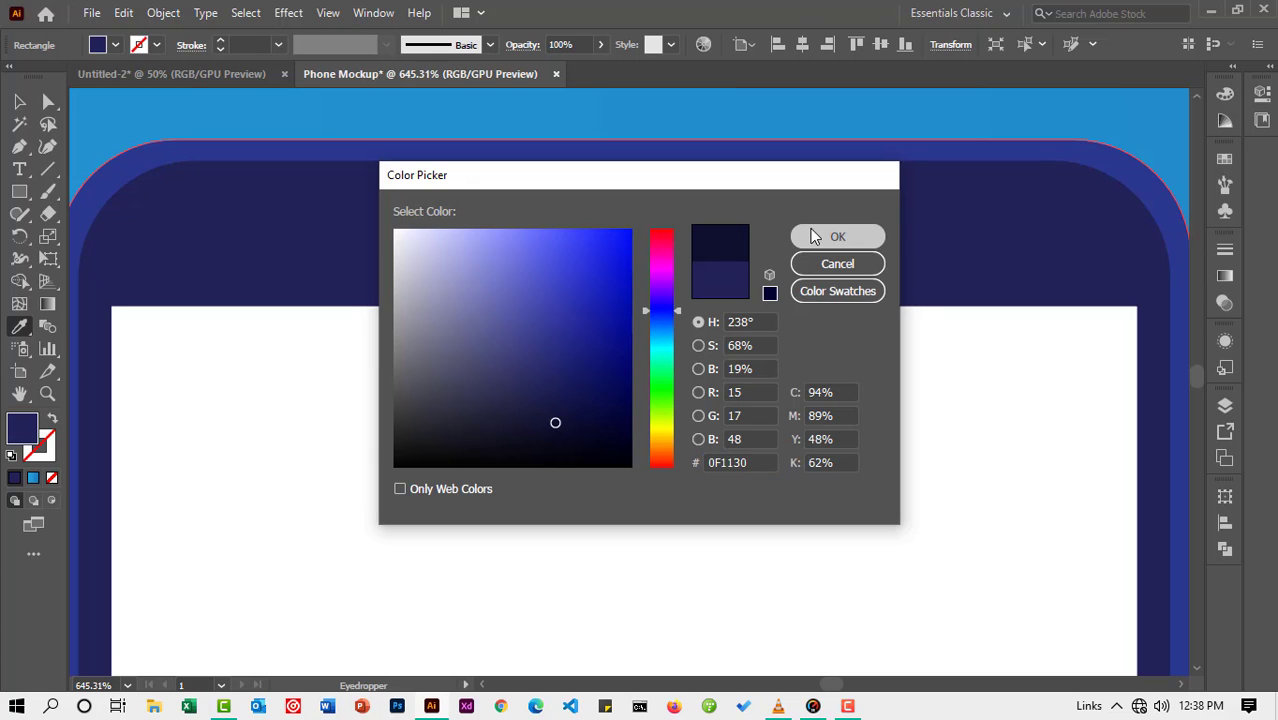
{"action": "left_click", "coordinate": [812, 237]}
{"action": "left_click", "coordinate": [19, 101]}
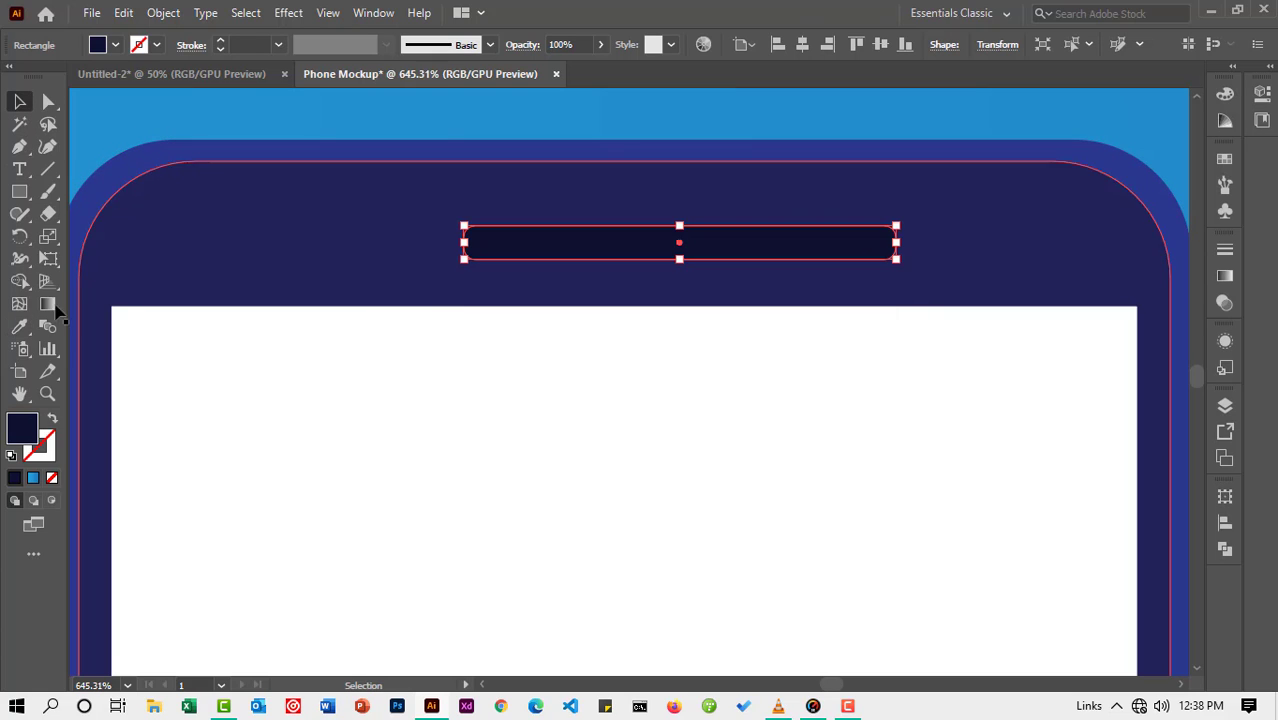
Step: Draw a small dark navy circle as the front camera beside the speaker bar and nudge it slightly upward
{"action": "left_click", "coordinate": [19, 191]}
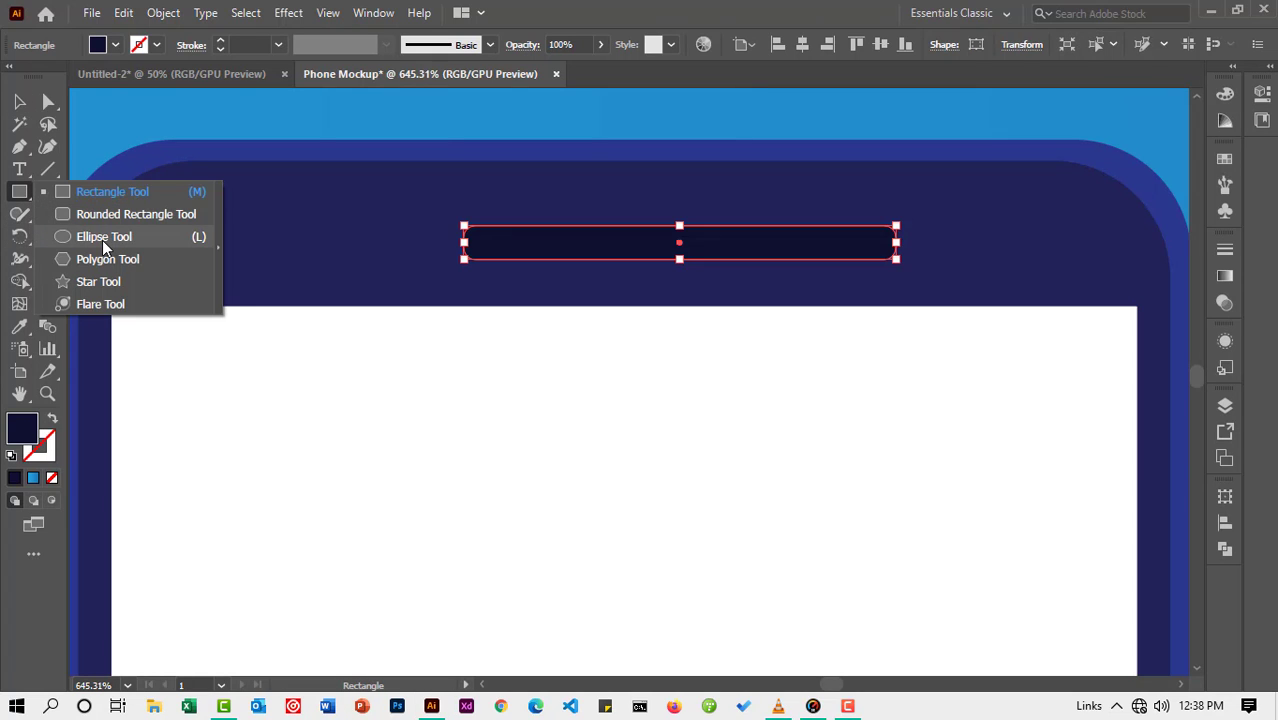
{"action": "left_click", "coordinate": [104, 244]}
{"action": "left_click_drag", "start_coordinate": [954, 235], "coordinate": [1005, 285]}
{"action": "key", "text": "v"}
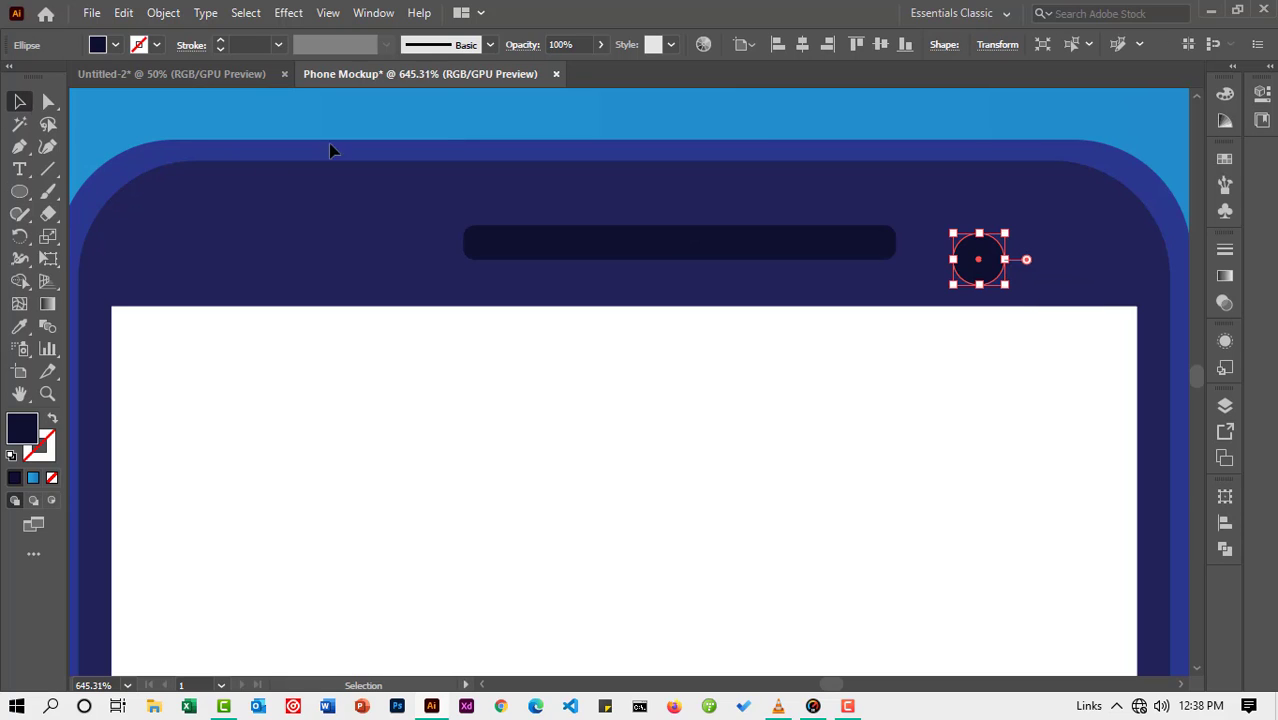
{"action": "left_click_drag", "start_coordinate": [983, 268], "coordinate": [983, 260]}
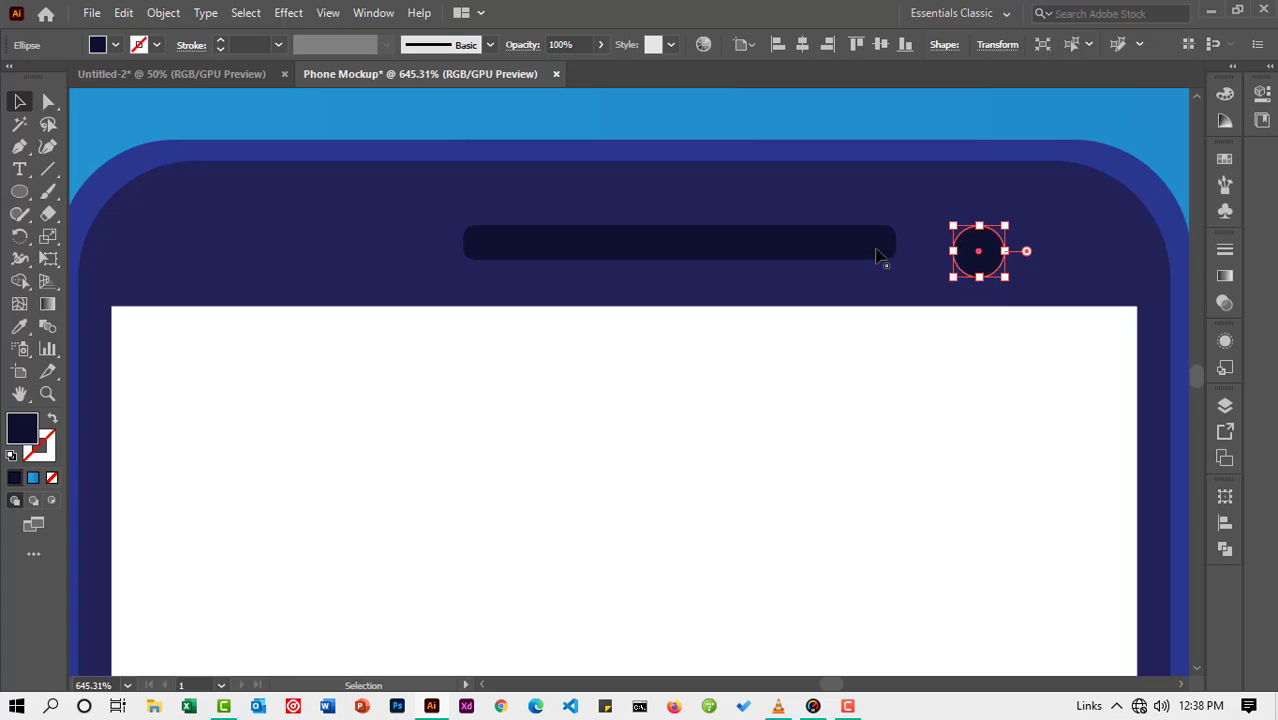
Step: Align the speaker bar and the camera circle to each other's vertical centers
{"action": "left_click", "coordinate": [849, 256], "text": "shift"}
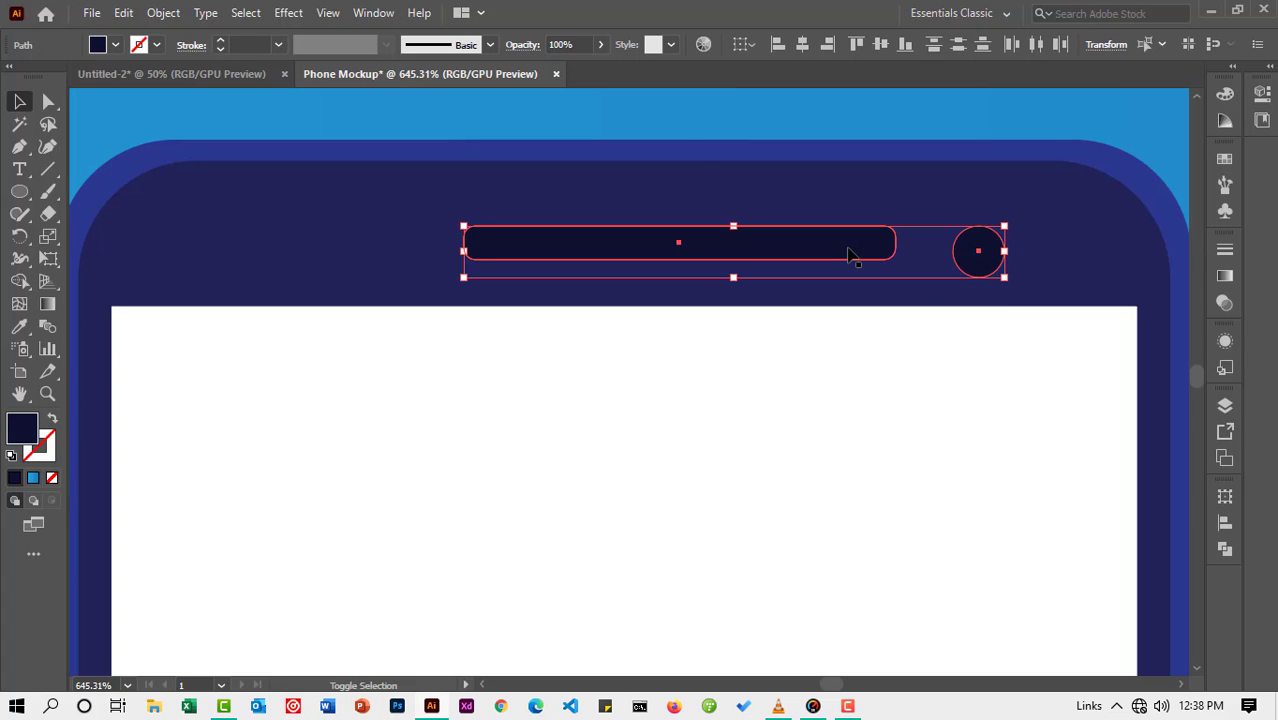
{"action": "left_click", "coordinate": [876, 45]}
{"action": "left_click", "coordinate": [741, 128]}
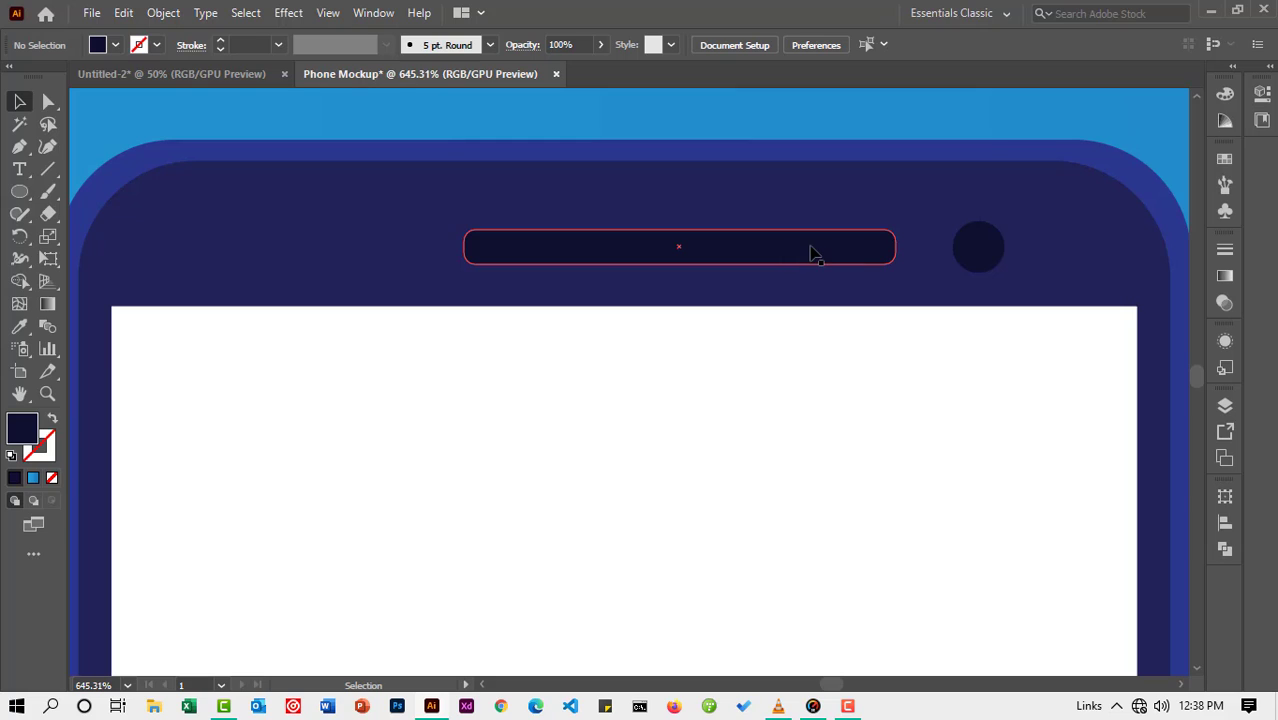
Step: Shift the speaker bar slightly left, then shrink the camera circle and move it left to follow the bar
{"action": "left_click_drag", "start_coordinate": [812, 250], "coordinate": [786, 250]}
{"action": "left_click_drag", "start_coordinate": [993, 256], "coordinate": [962, 272]}
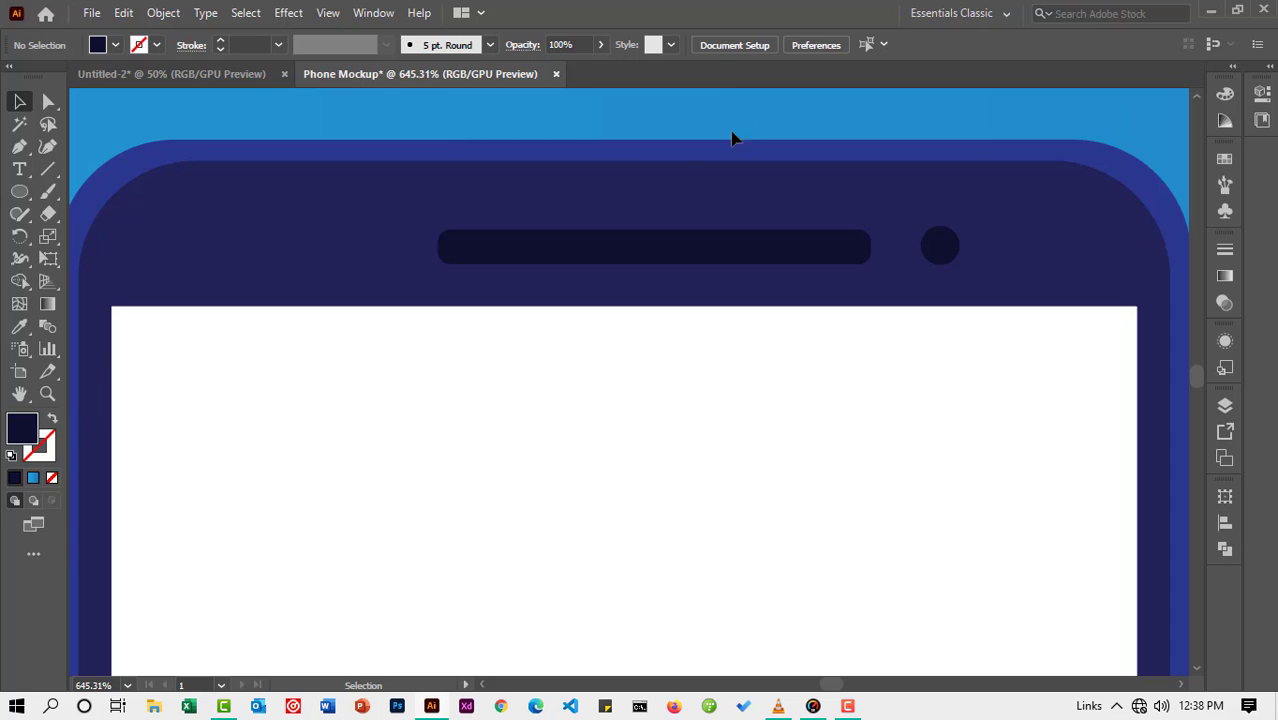
{"action": "left_click", "coordinate": [57, 398]}
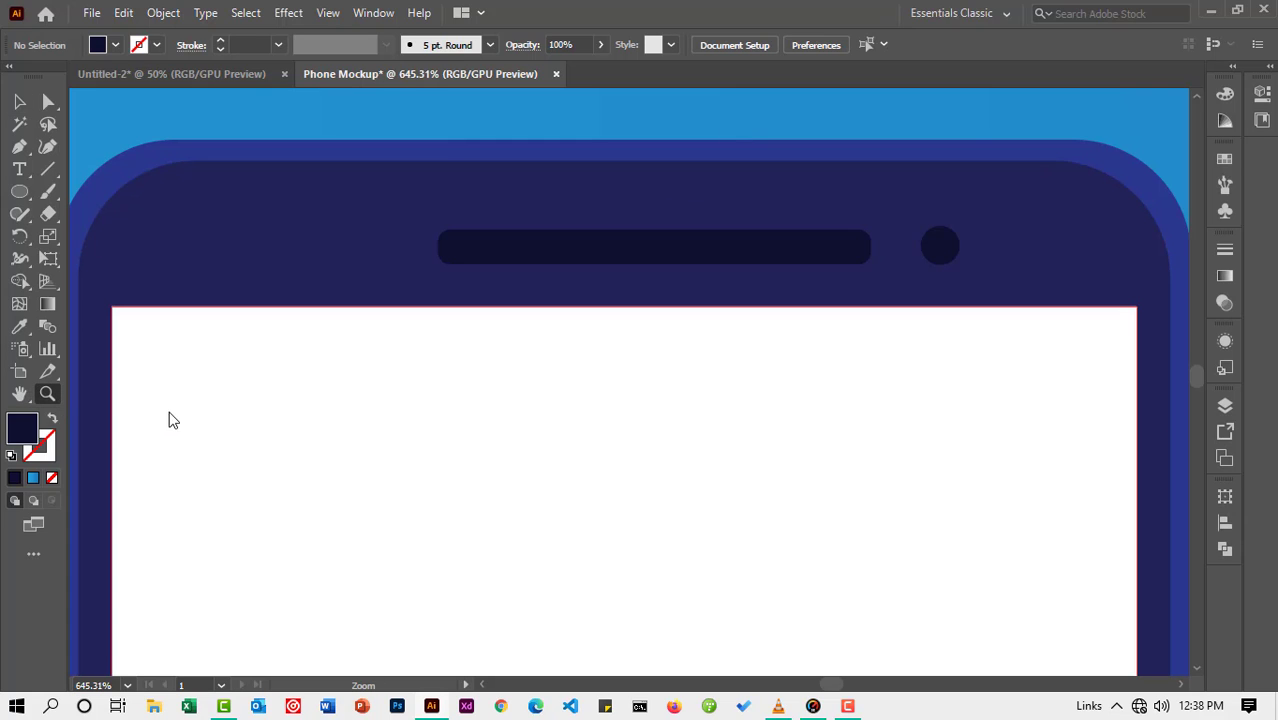
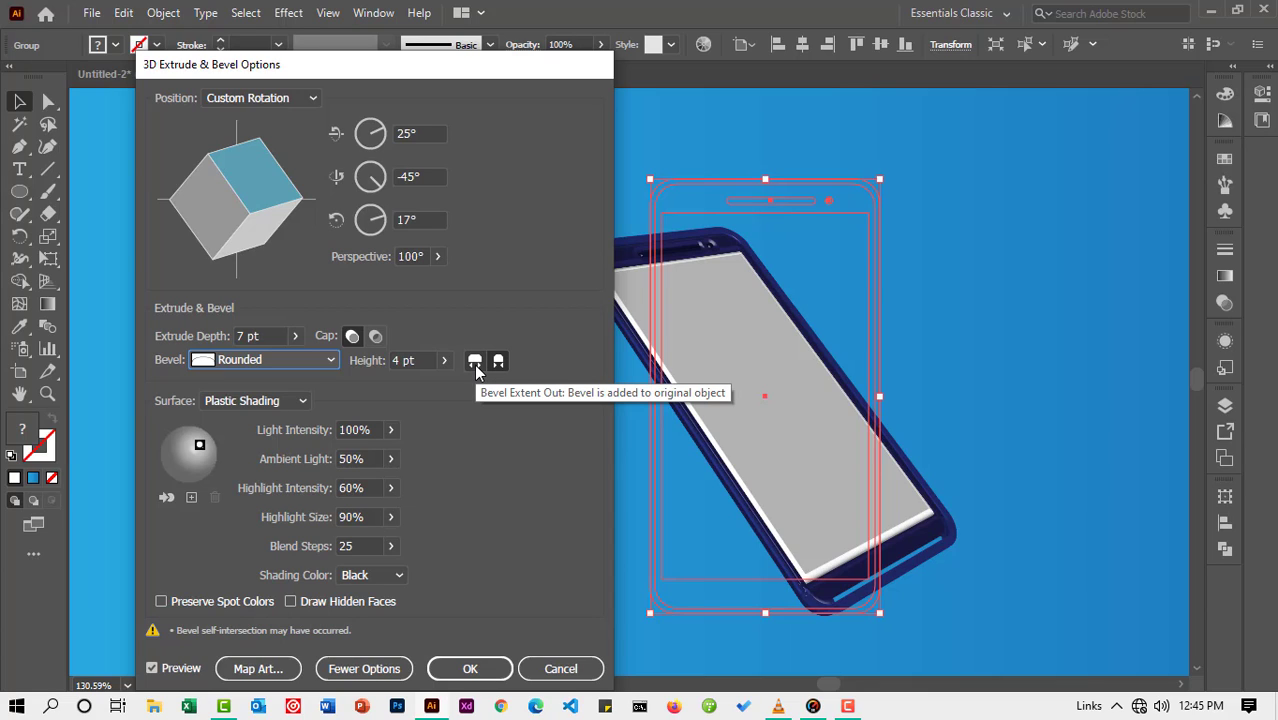
Step: Set the phone's rounded bevel to extend outward from the original object with a height of 2 pt
{"action": "left_click", "coordinate": [476, 366]}
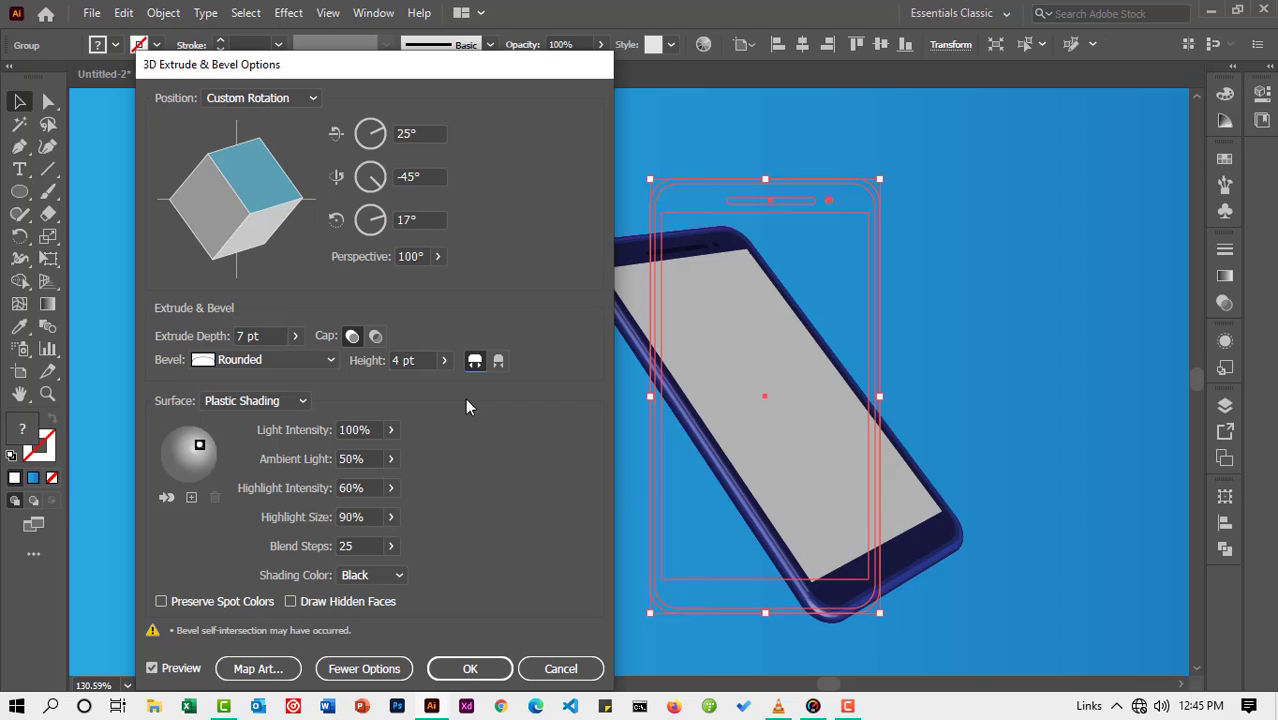
{"action": "left_click", "coordinate": [426, 362]}
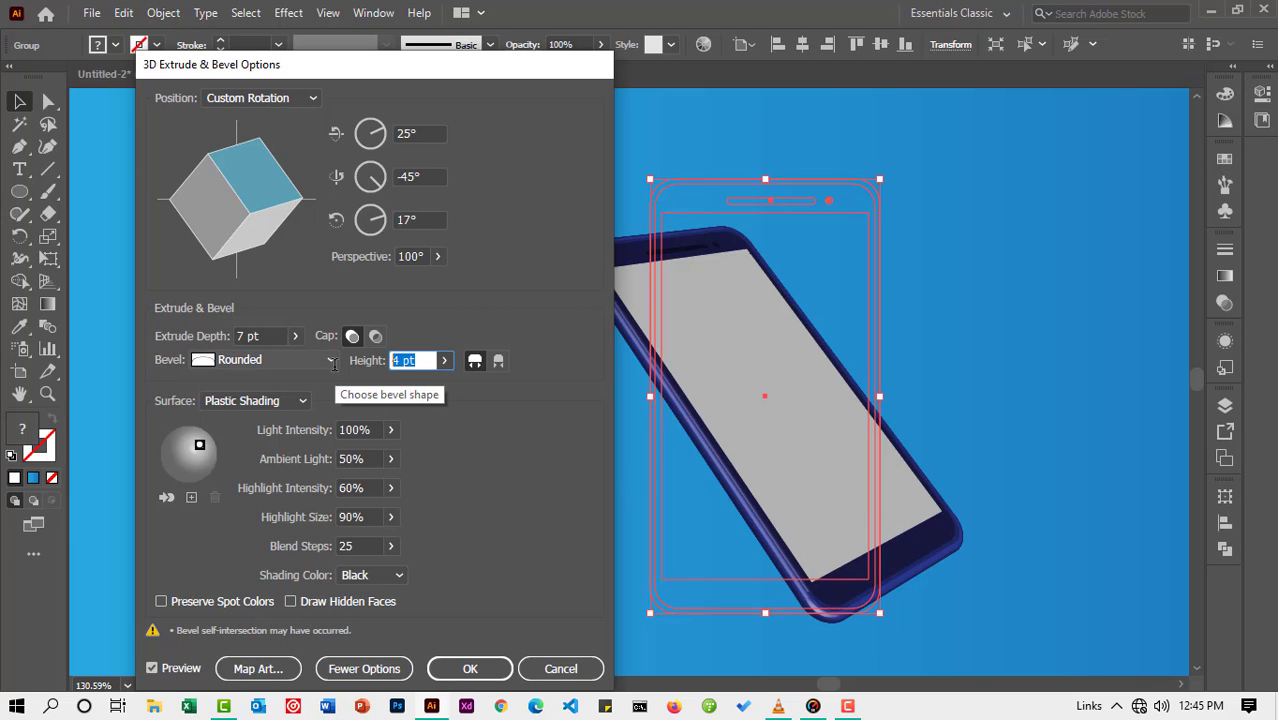
{"action": "type", "text": "2"}
{"action": "left_click", "coordinate": [420, 224]}
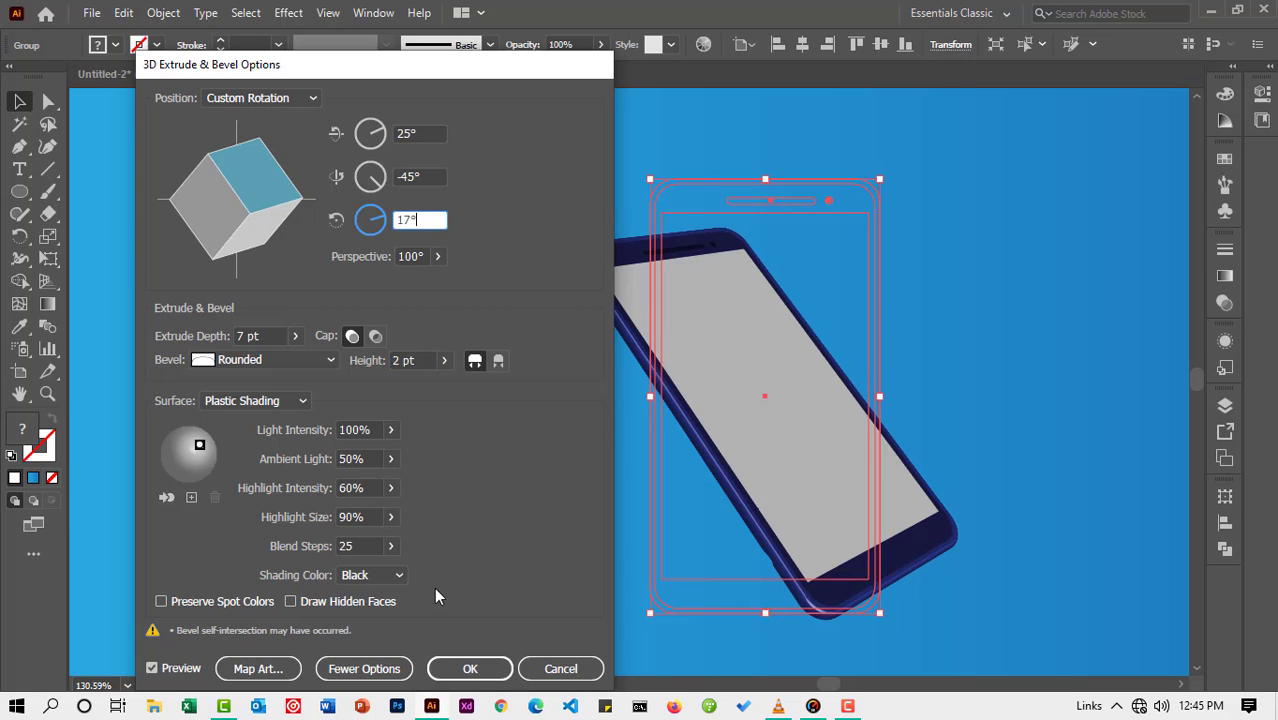
{"action": "left_click", "coordinate": [352, 669]}
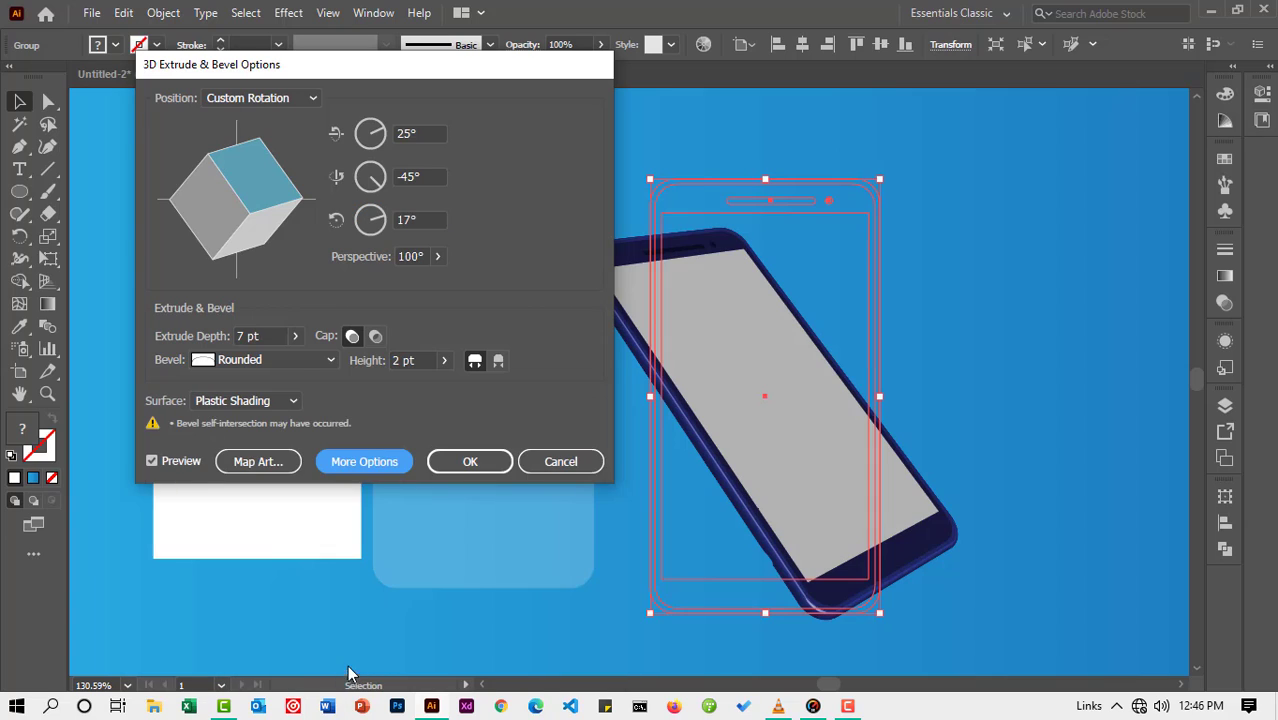
{"action": "left_click", "coordinate": [362, 462]}
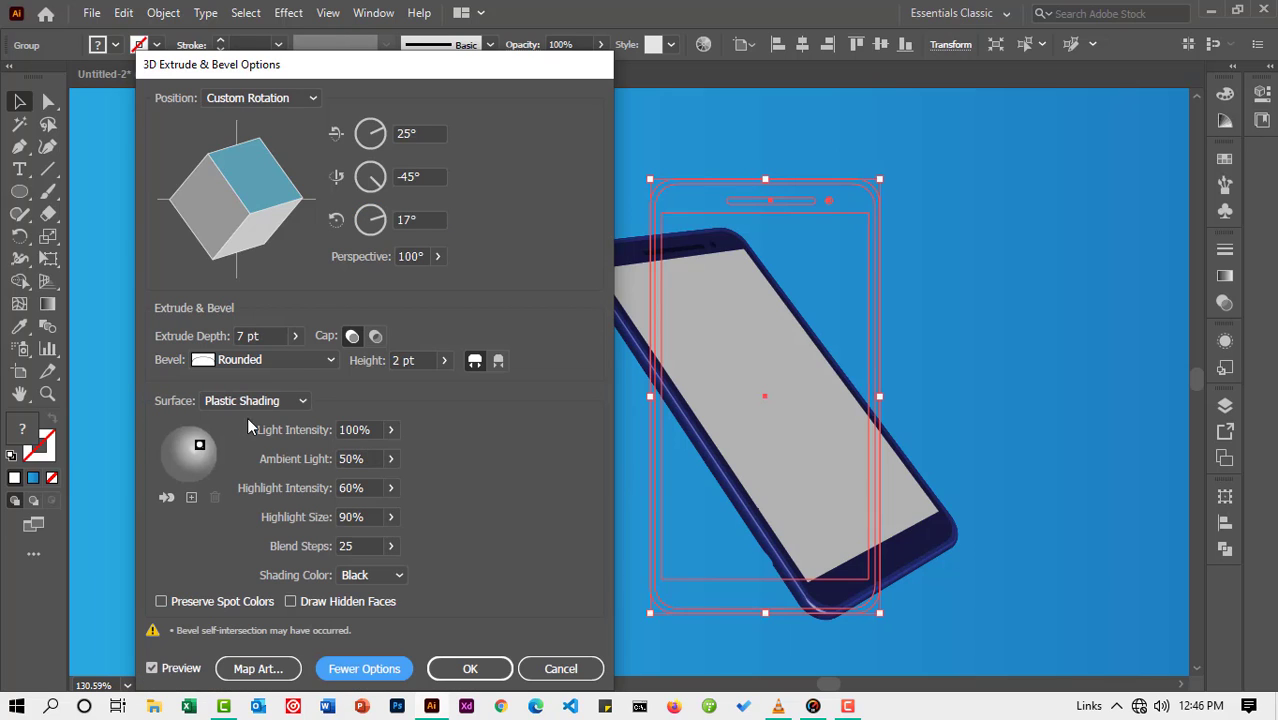
Step: Move the phone's light to the upper left of the shading sphere, add a second light near its right edge, and apply the 3D effect
{"action": "left_click_drag", "start_coordinate": [379, 63], "coordinate": [425, 47]}
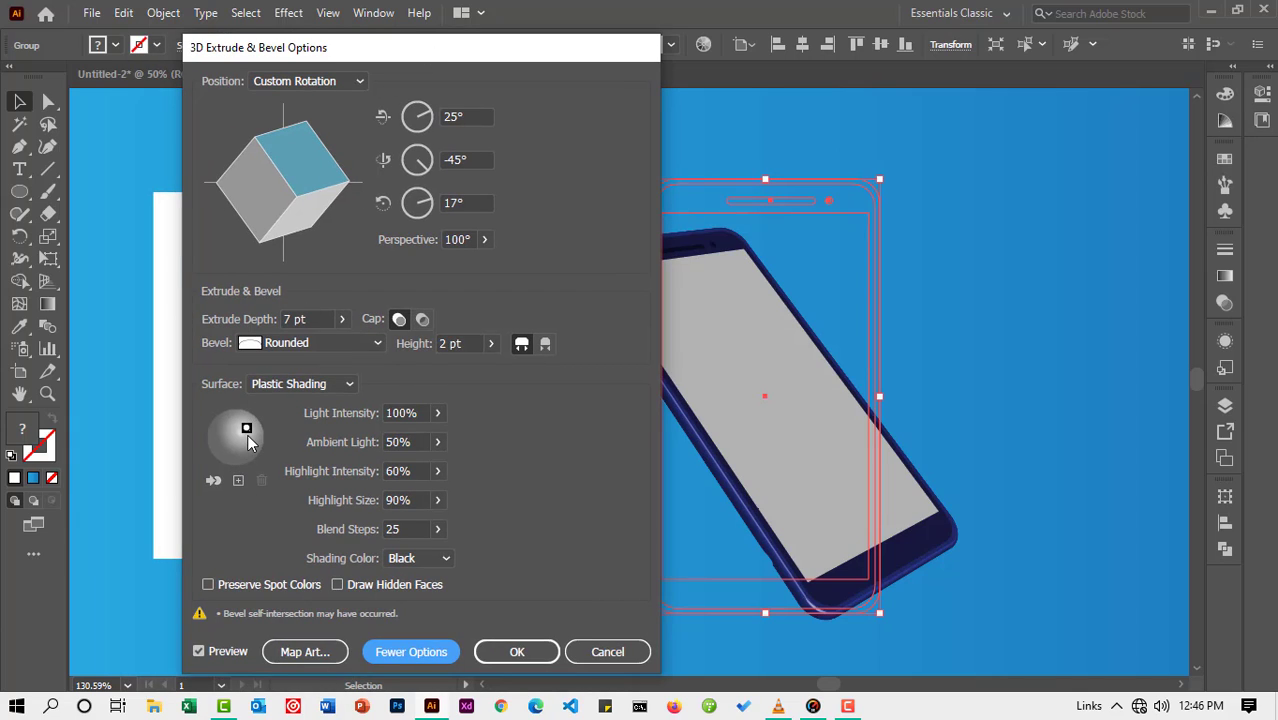
{"action": "left_click_drag", "start_coordinate": [248, 433], "coordinate": [223, 423]}
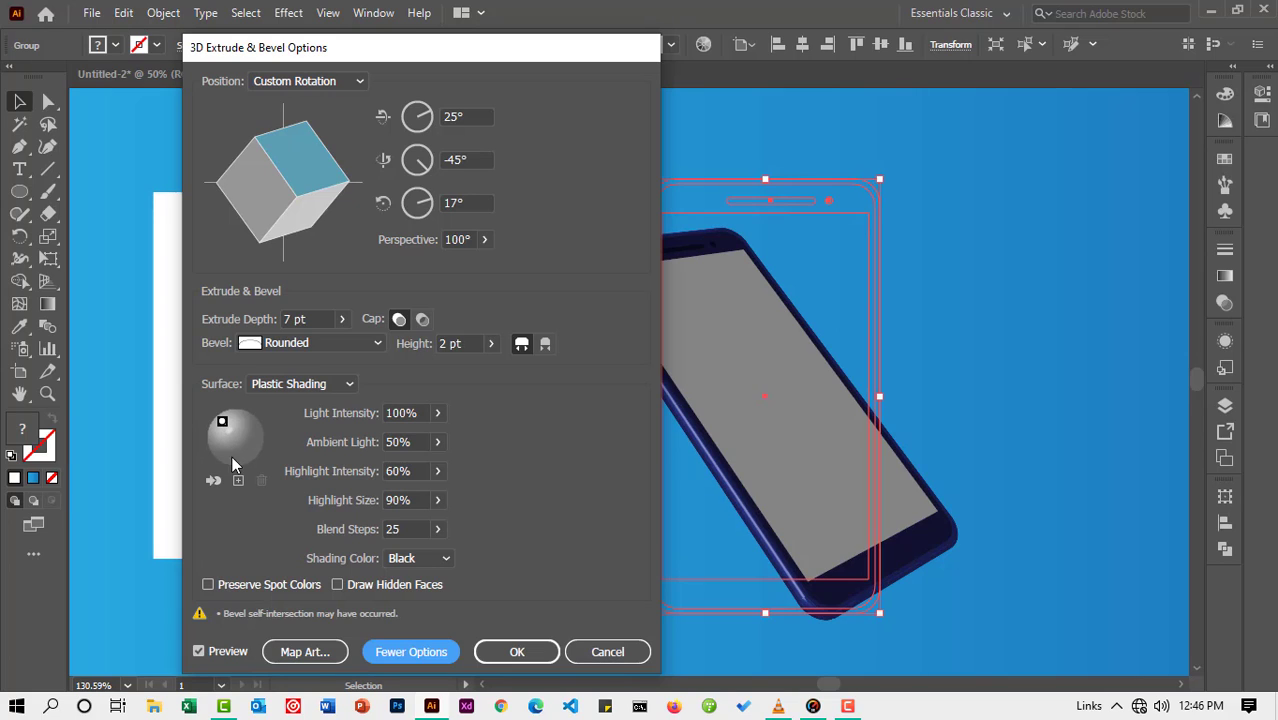
{"action": "left_click", "coordinate": [239, 486]}
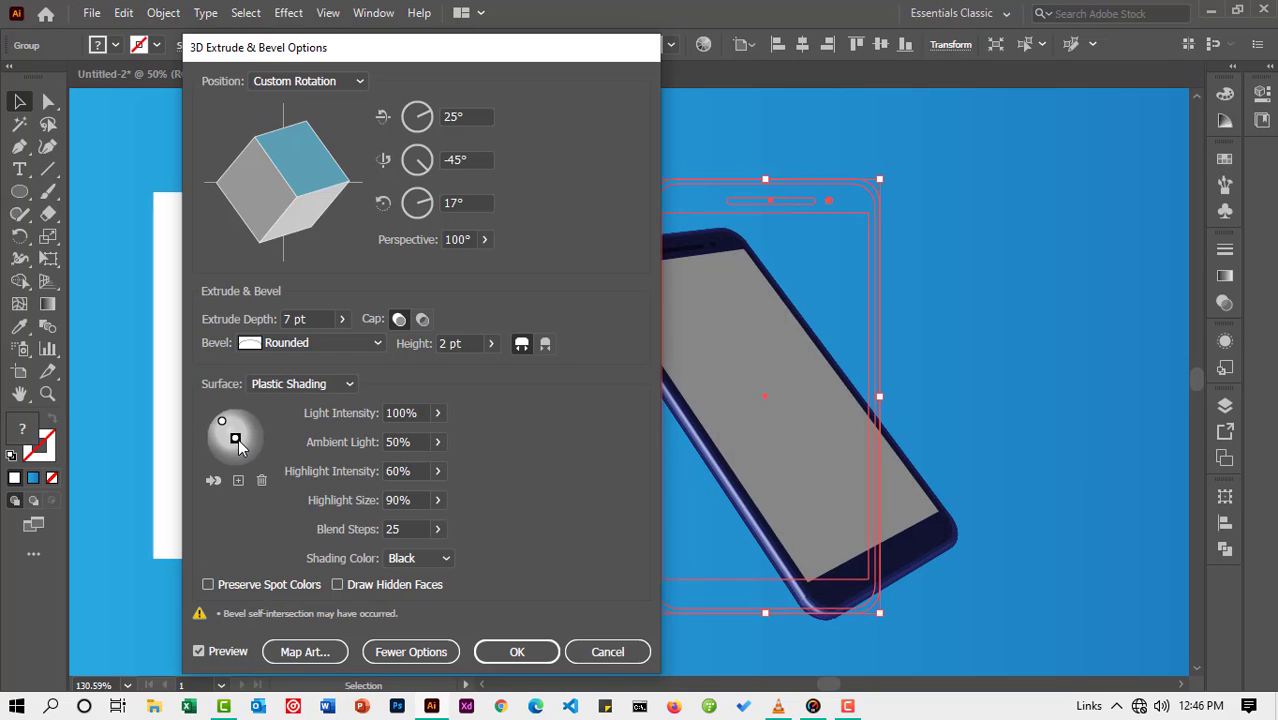
{"action": "left_click_drag", "start_coordinate": [237, 440], "coordinate": [257, 456]}
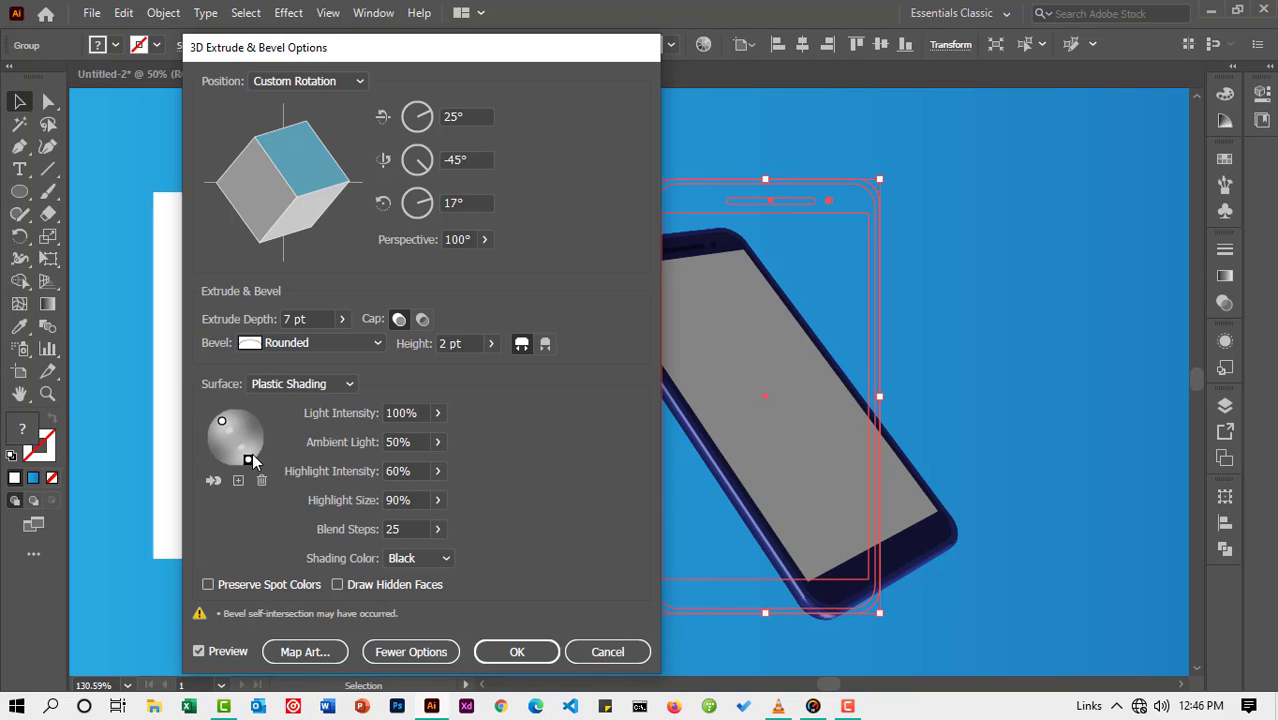
{"action": "left_click_drag", "start_coordinate": [252, 453], "coordinate": [255, 447]}
{"action": "left_click_drag", "start_coordinate": [466, 52], "coordinate": [368, 62]}
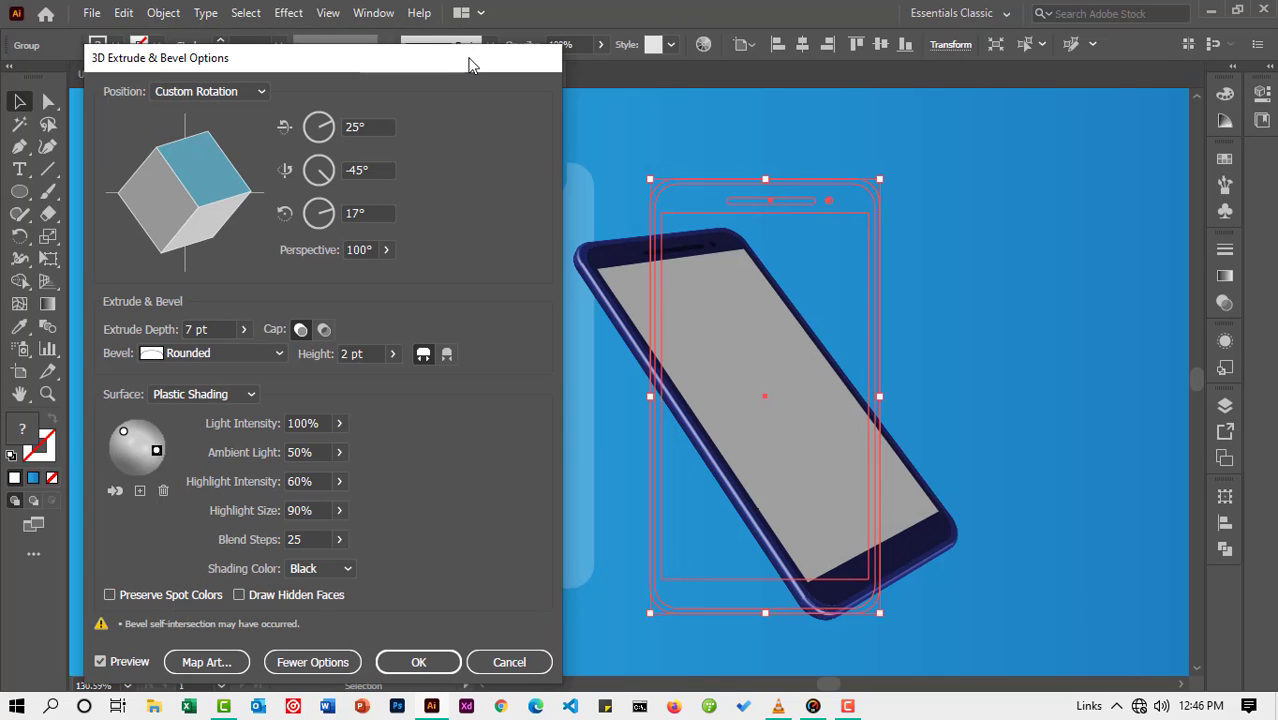
{"action": "left_click_drag", "start_coordinate": [472, 65], "coordinate": [505, 52]}
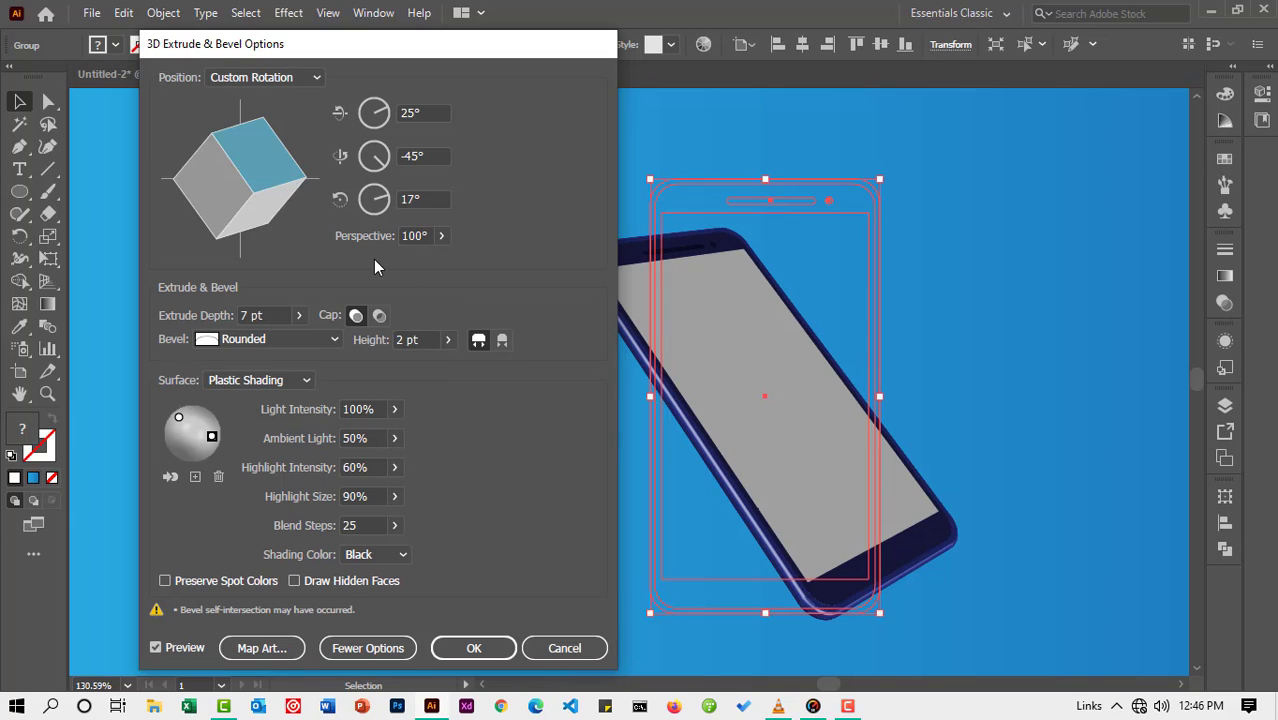
{"action": "left_click", "coordinate": [473, 646]}
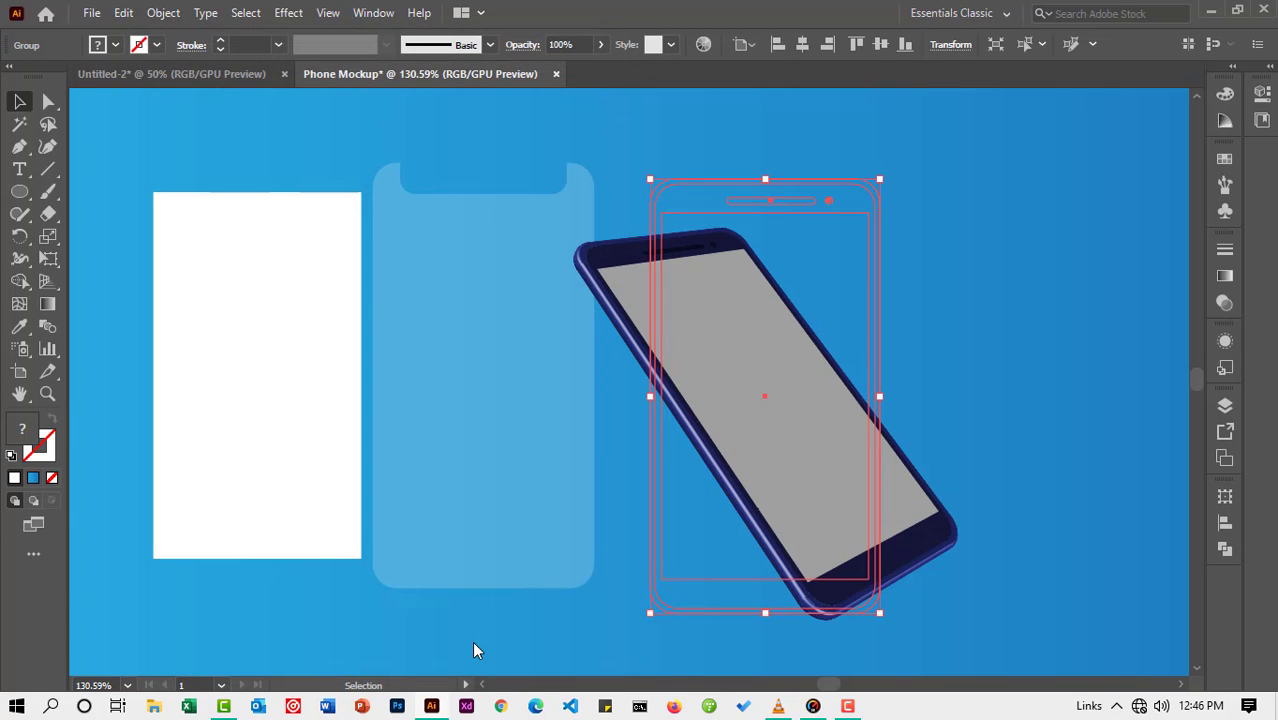
{"action": "left_click", "coordinate": [919, 348]}
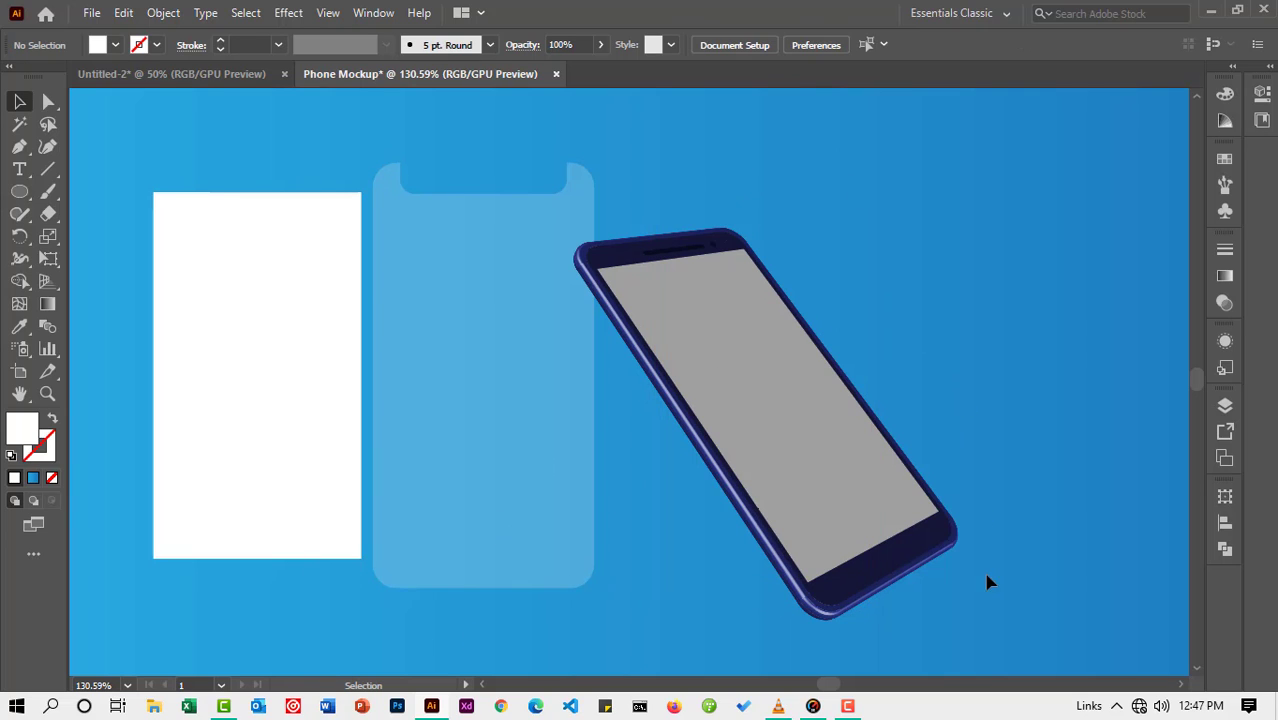
Step: Expand the 3D phone's appearance and move it up and to the right, clear of the translucent overlay shape
{"action": "left_click", "coordinate": [810, 385]}
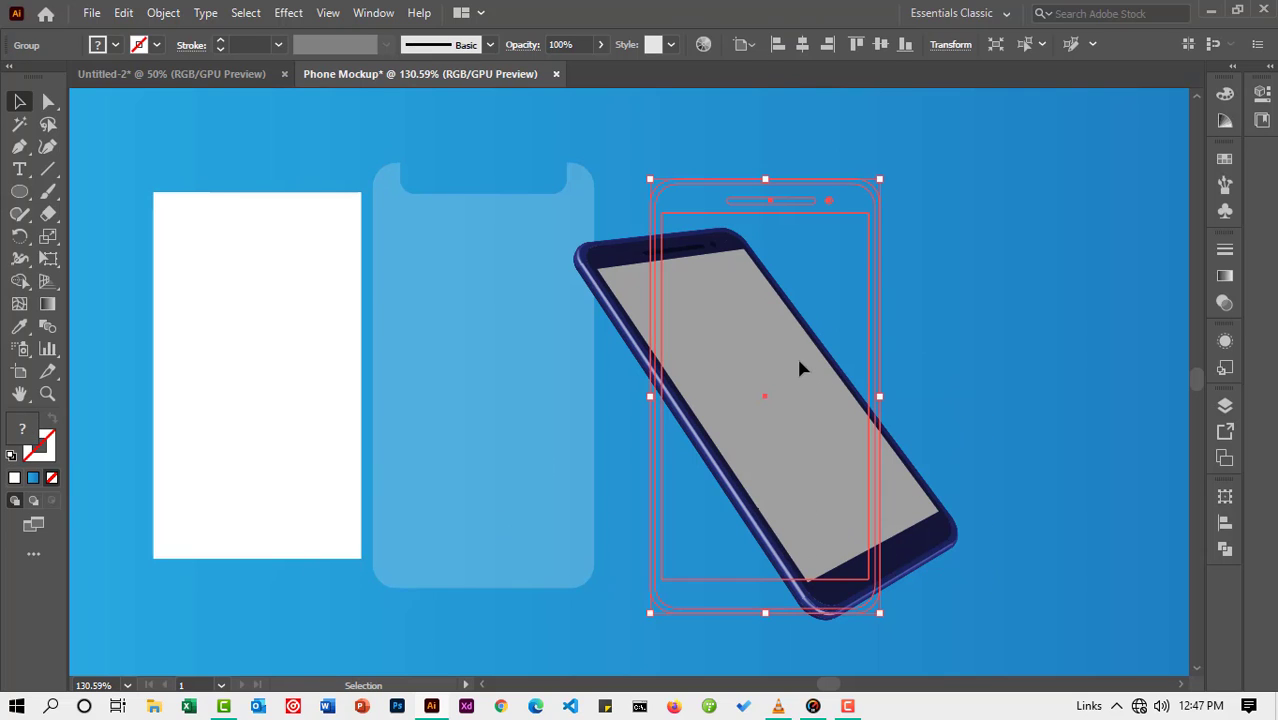
{"action": "left_click", "coordinate": [162, 13]}
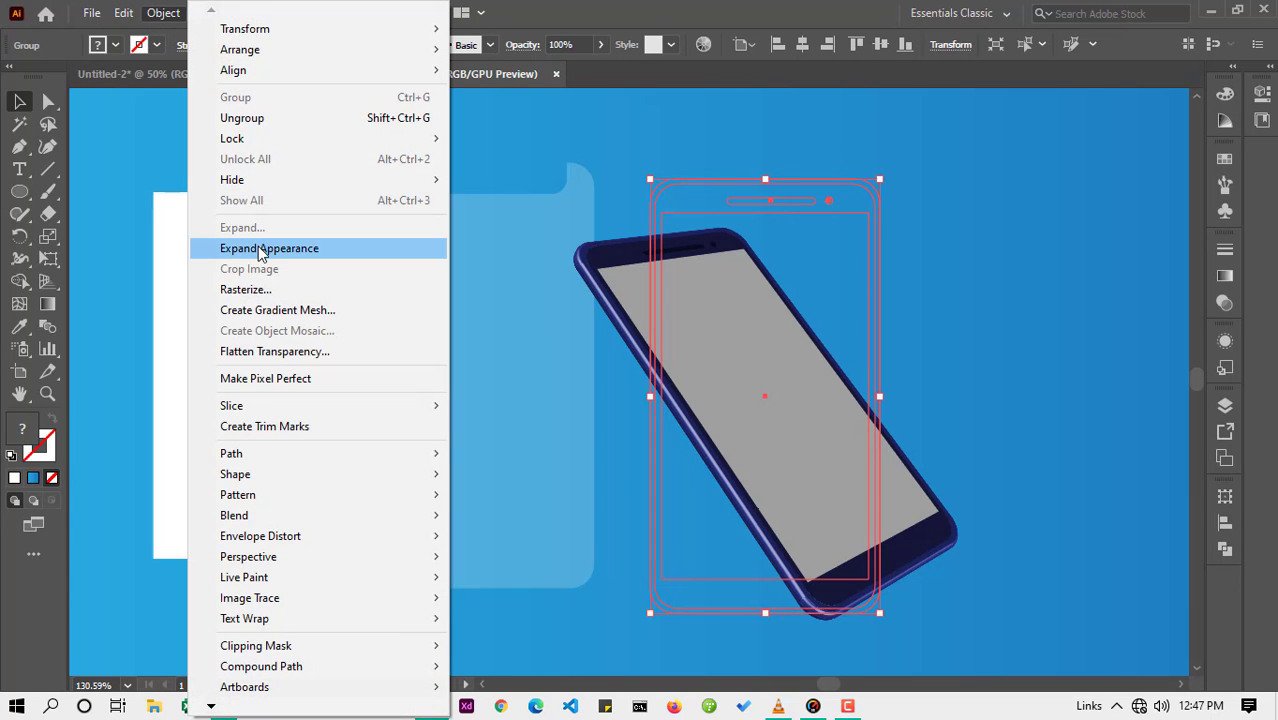
{"action": "left_click", "coordinate": [260, 249]}
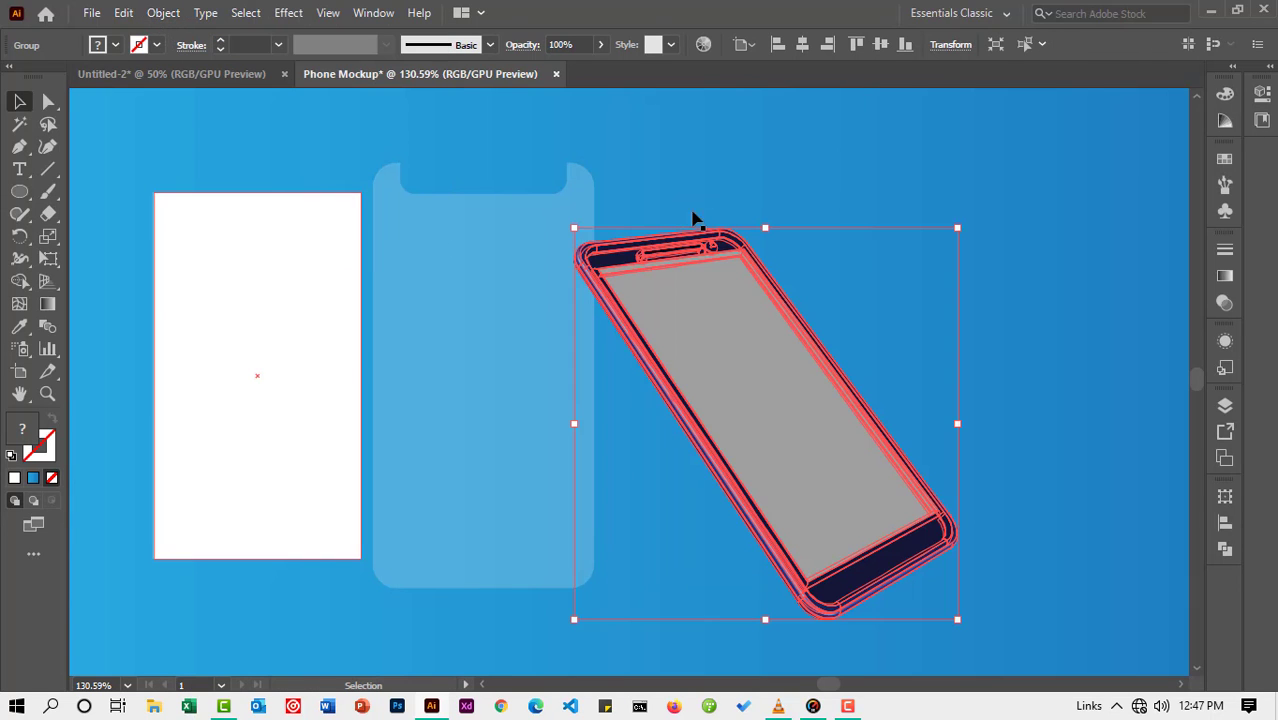
{"action": "left_click", "coordinate": [844, 203]}
{"action": "left_click_drag", "start_coordinate": [727, 377], "coordinate": [812, 300]}
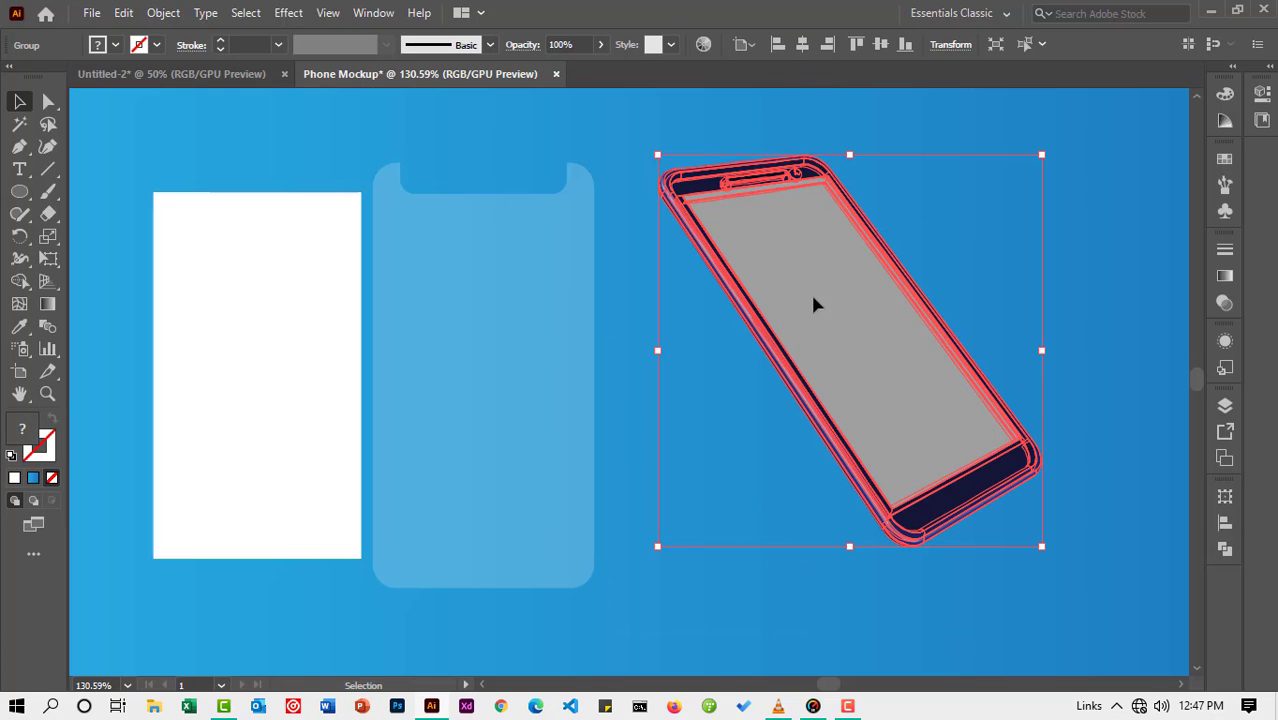
{"action": "left_click", "coordinate": [1058, 257]}
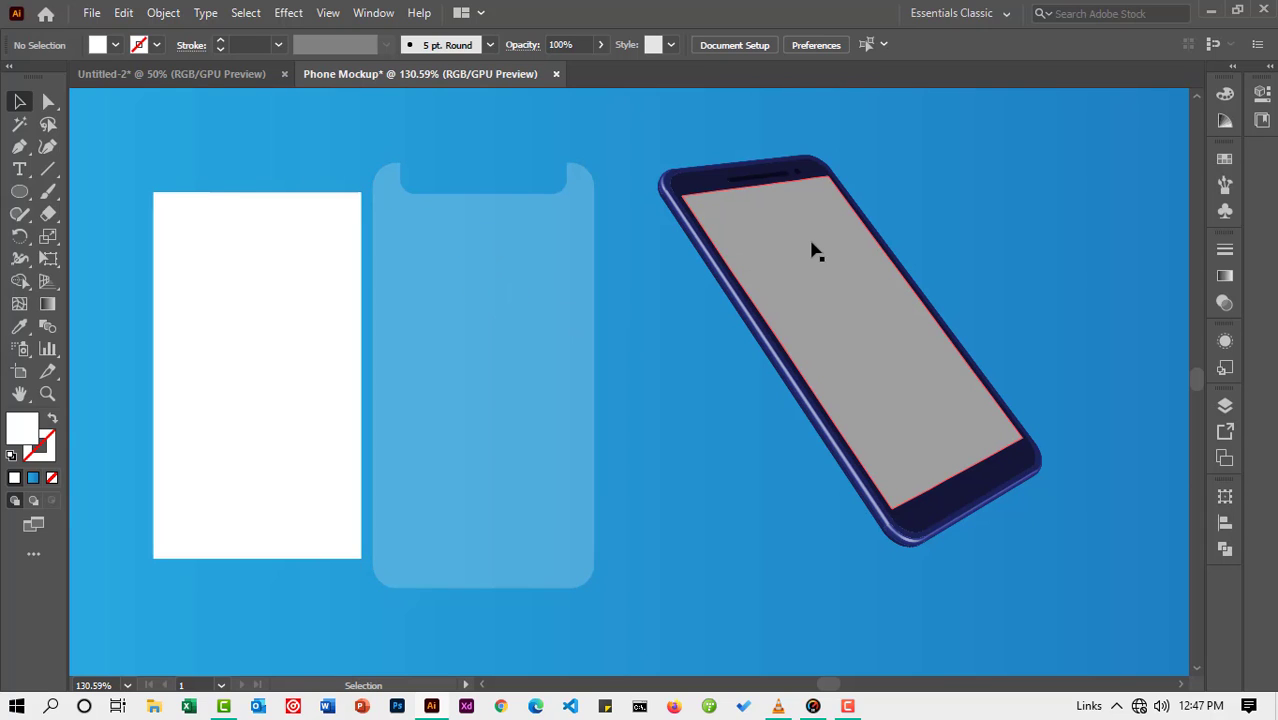
Step: Begin a 3D Extrude & Bevel effect on the translucent notched overlay with an extrude depth of 0 pt
{"action": "left_click", "coordinate": [404, 296]}
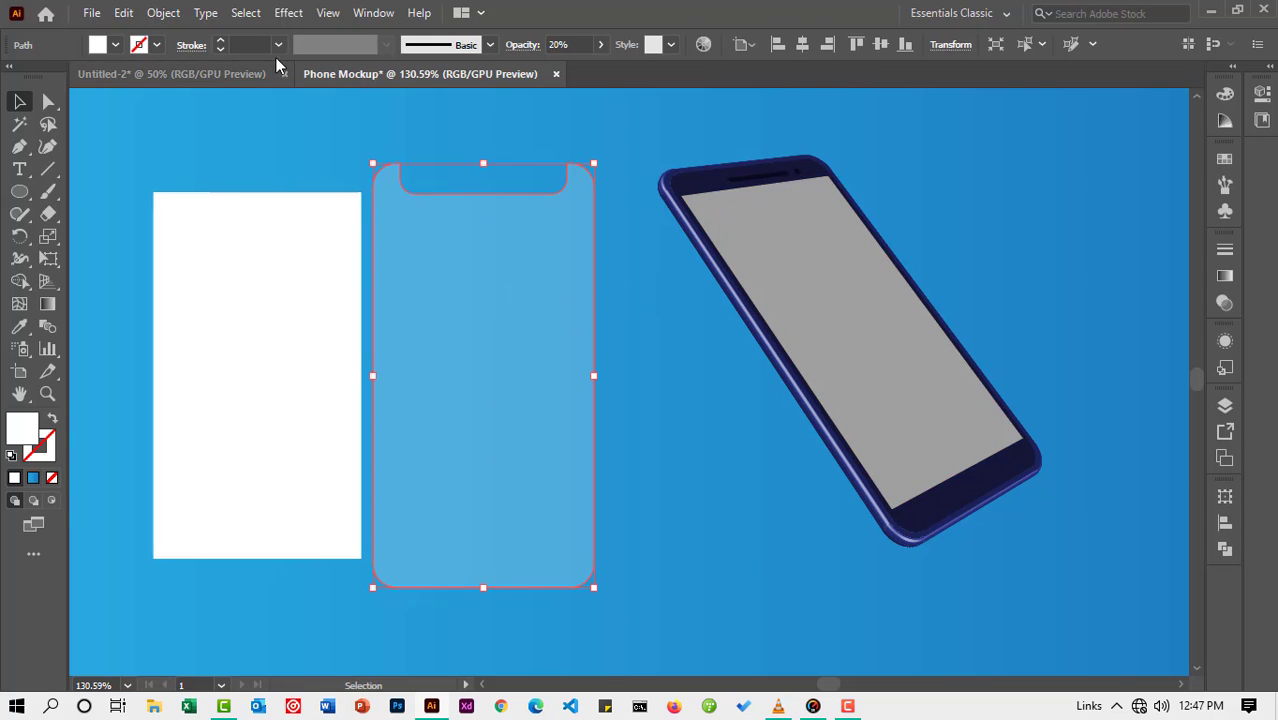
{"action": "left_click", "coordinate": [290, 14]}
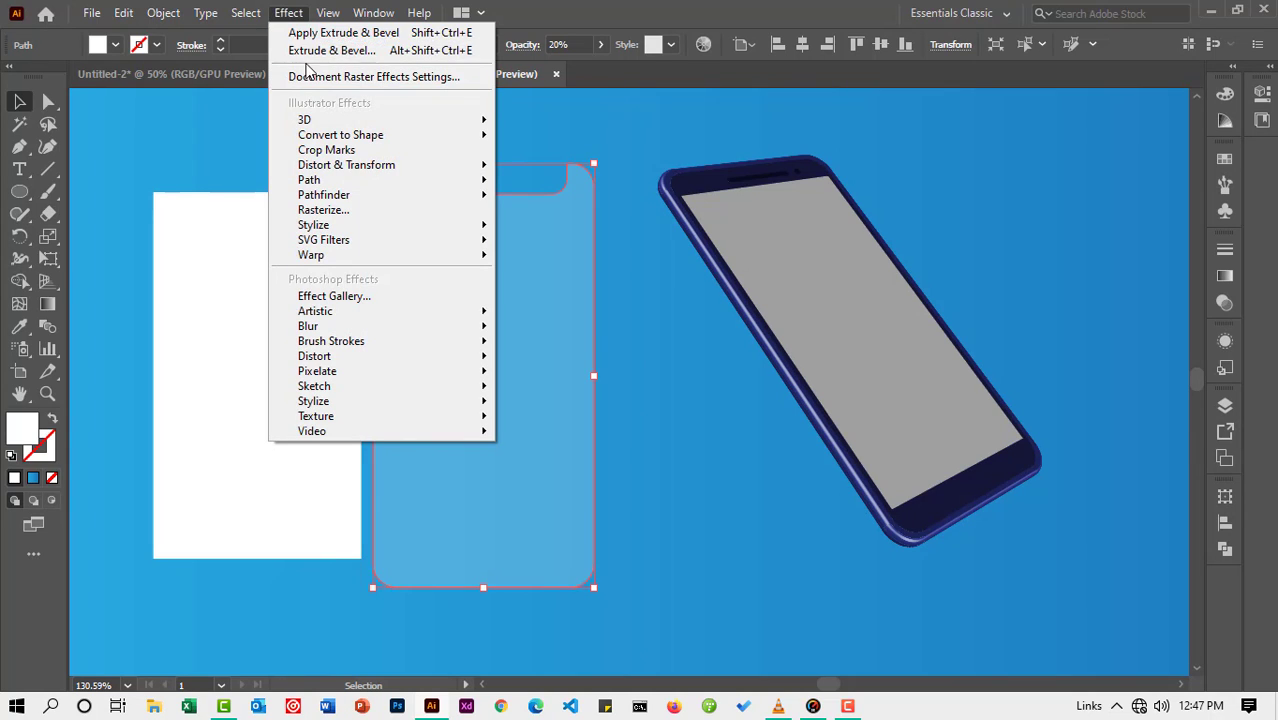
{"action": "mouse_move", "coordinate": [328, 120]}
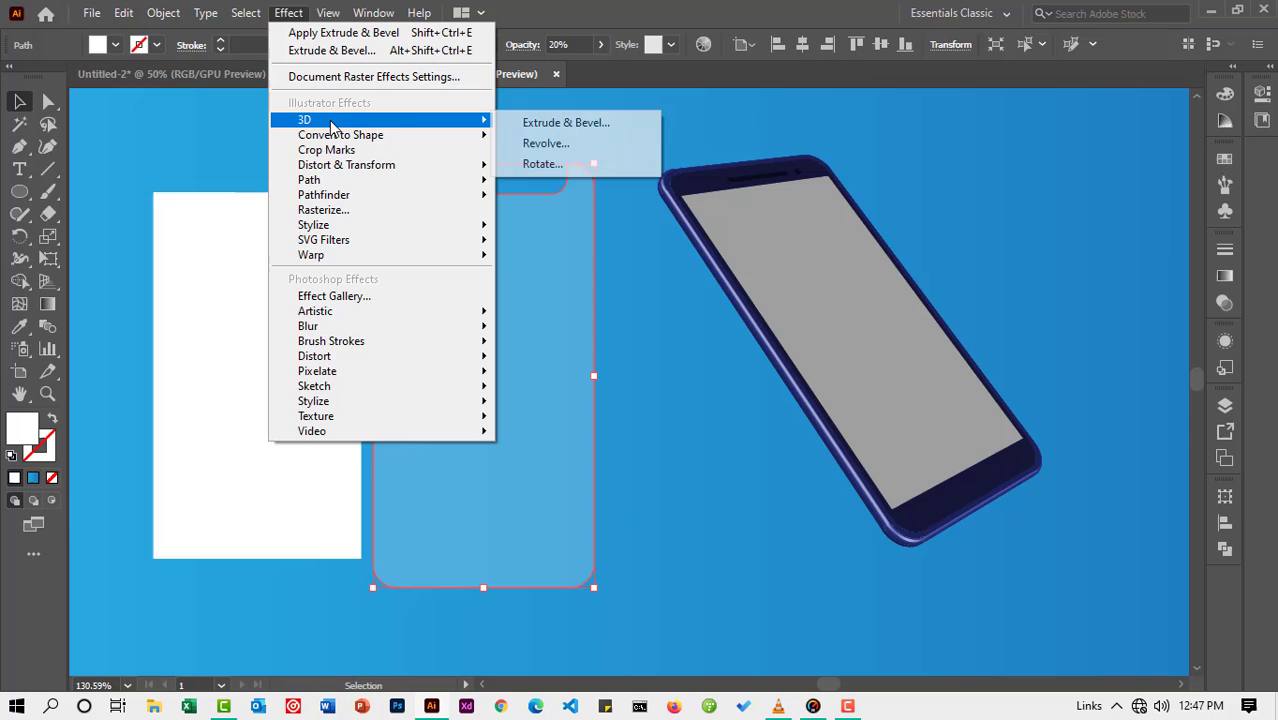
{"action": "left_click", "coordinate": [514, 121]}
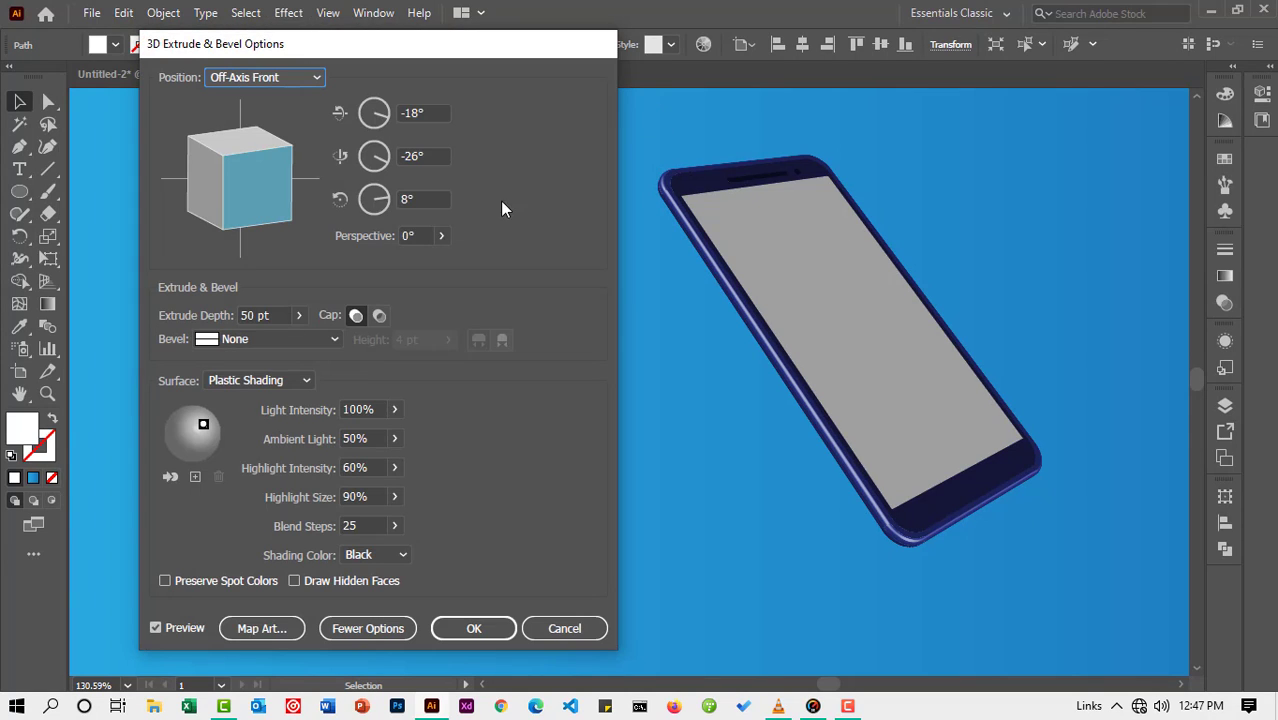
{"action": "left_click", "coordinate": [262, 316]}
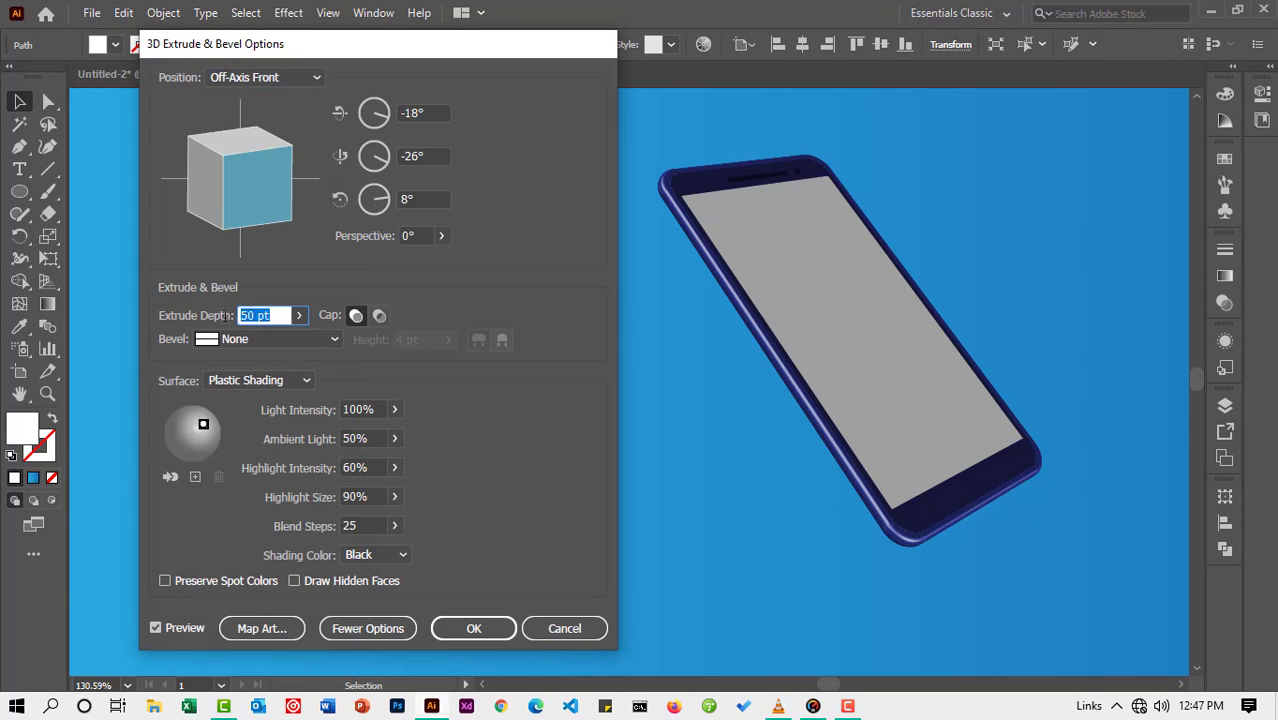
{"action": "type", "text": "0"}
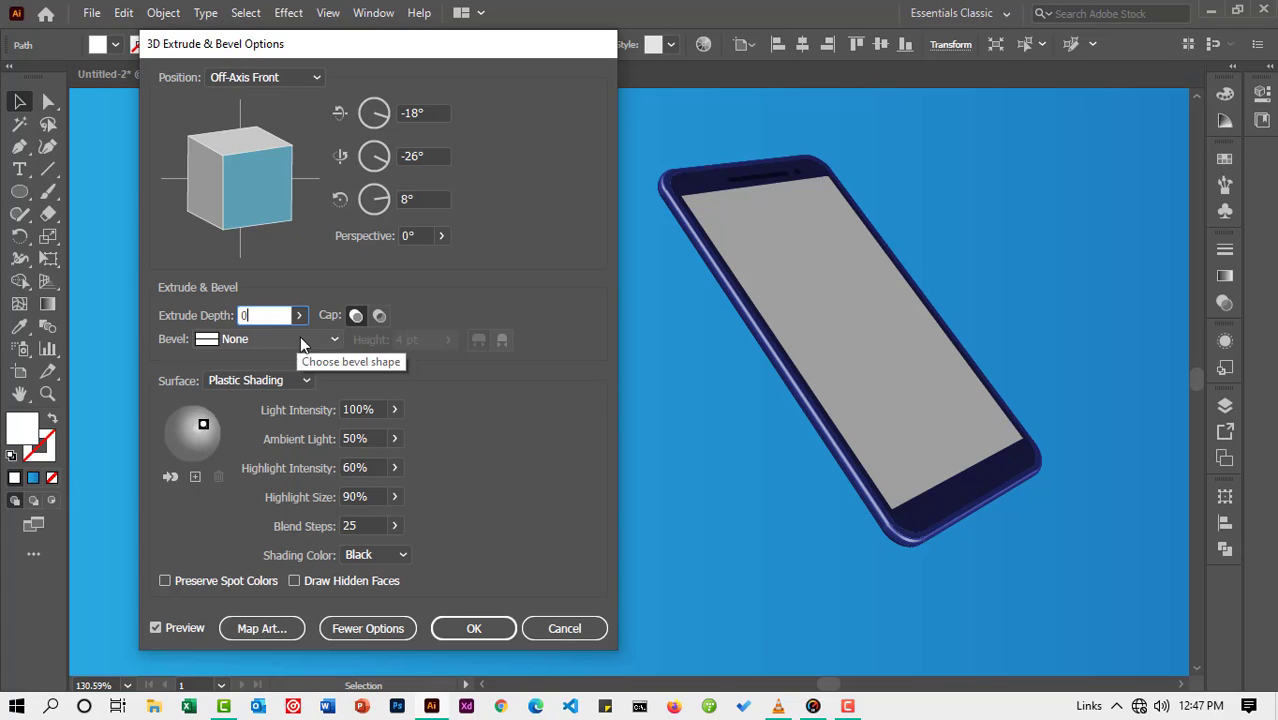
Step: Set the overlay's 3D rotation to 25° about X, -45° about Y and 17° about Z
{"action": "left_click", "coordinate": [422, 198]}
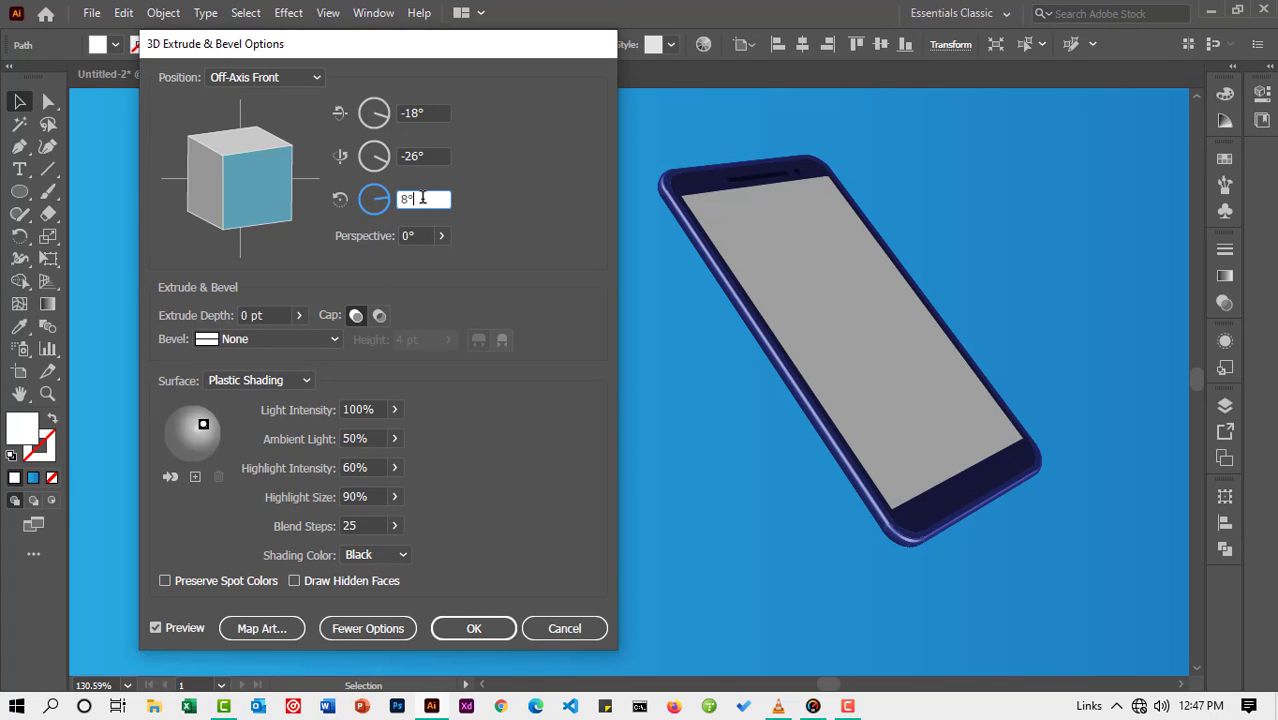
{"action": "left_click", "coordinate": [381, 114]}
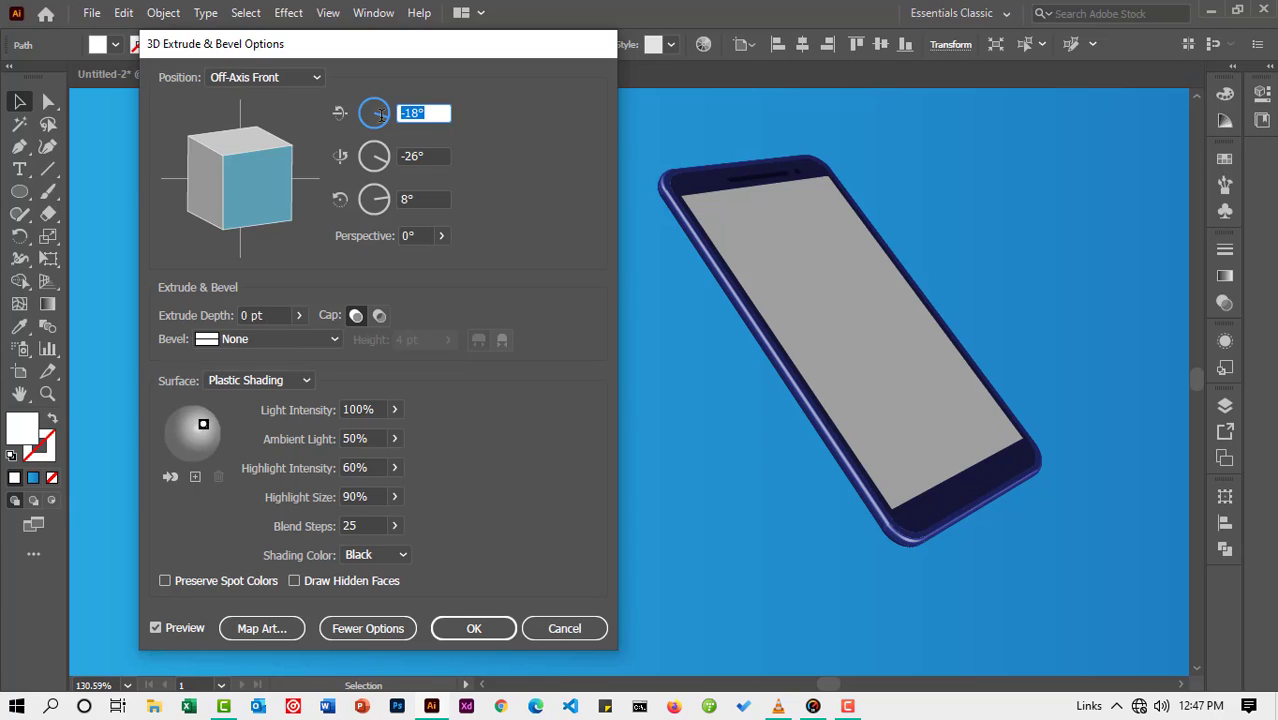
{"action": "type", "text": "25"}
{"action": "left_click", "coordinate": [387, 157]}
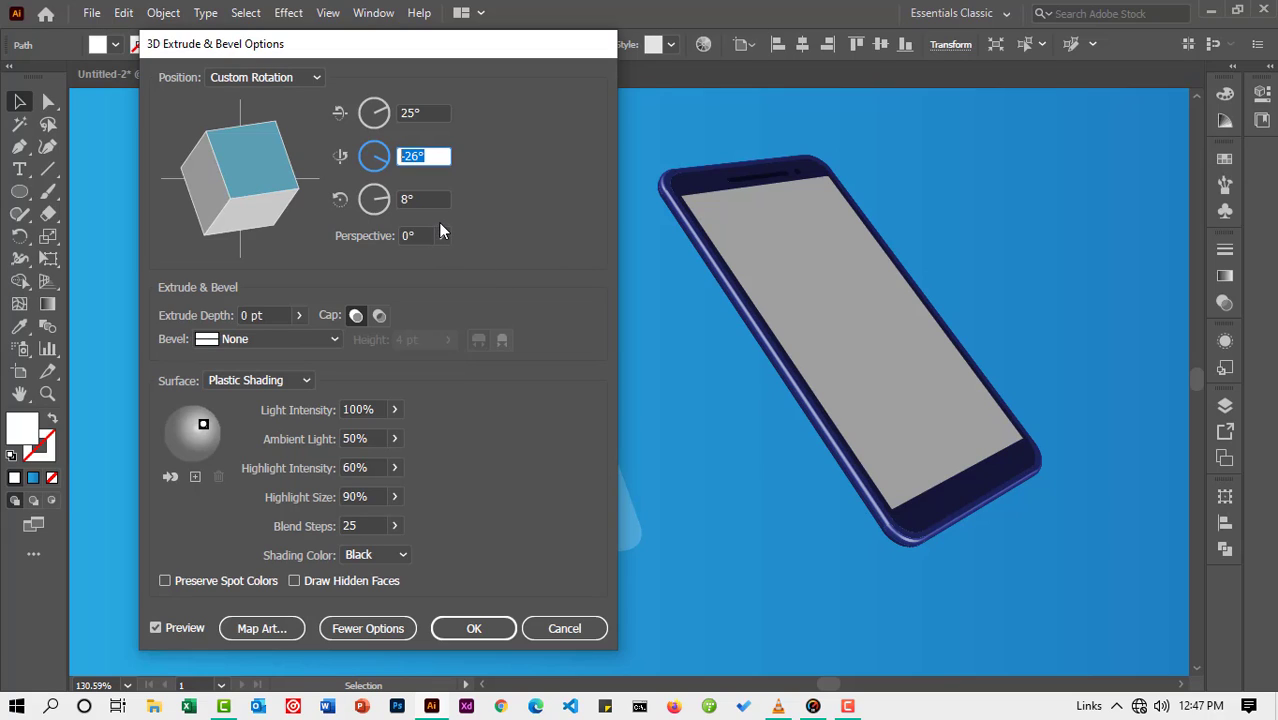
{"action": "key", "text": "BackSpace"}
{"action": "type", "text": "-45"}
{"action": "left_click", "coordinate": [430, 203]}
{"action": "key", "text": "BackSpace"}
{"action": "left_click_drag", "start_coordinate": [359, 208], "coordinate": [357, 209]}
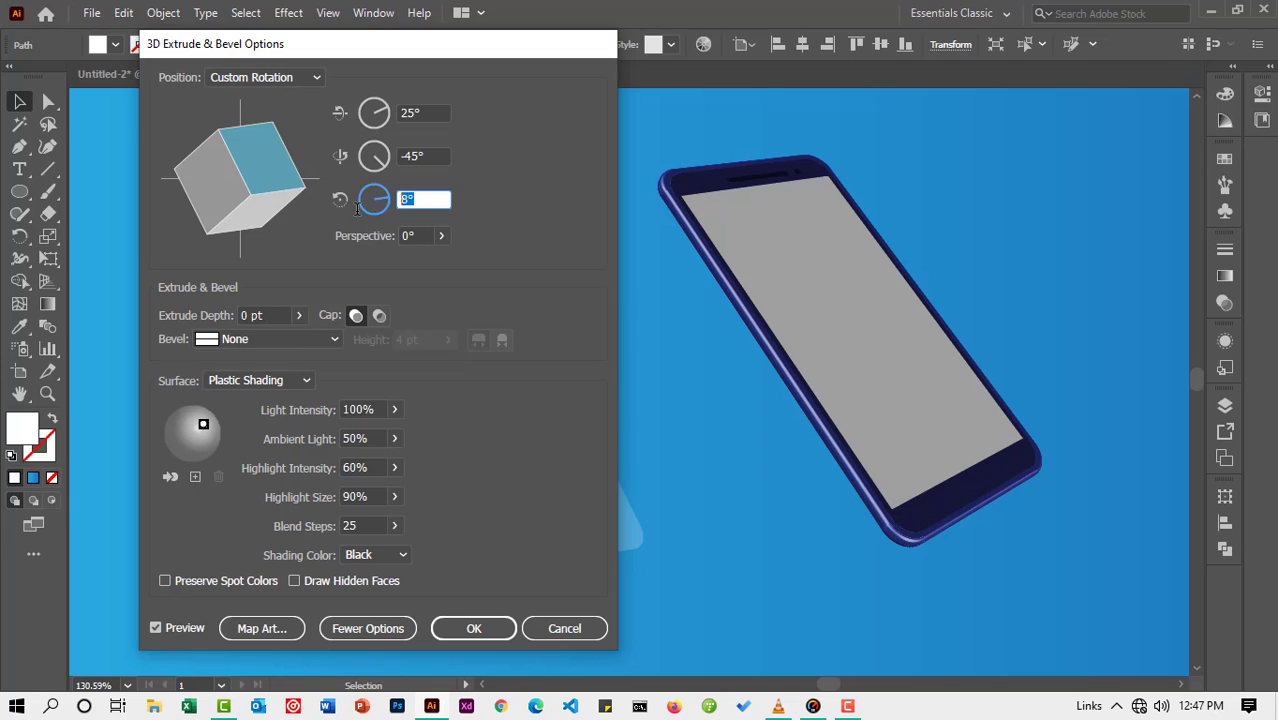
{"action": "type", "text": "17"}
{"action": "left_click", "coordinate": [437, 157]}
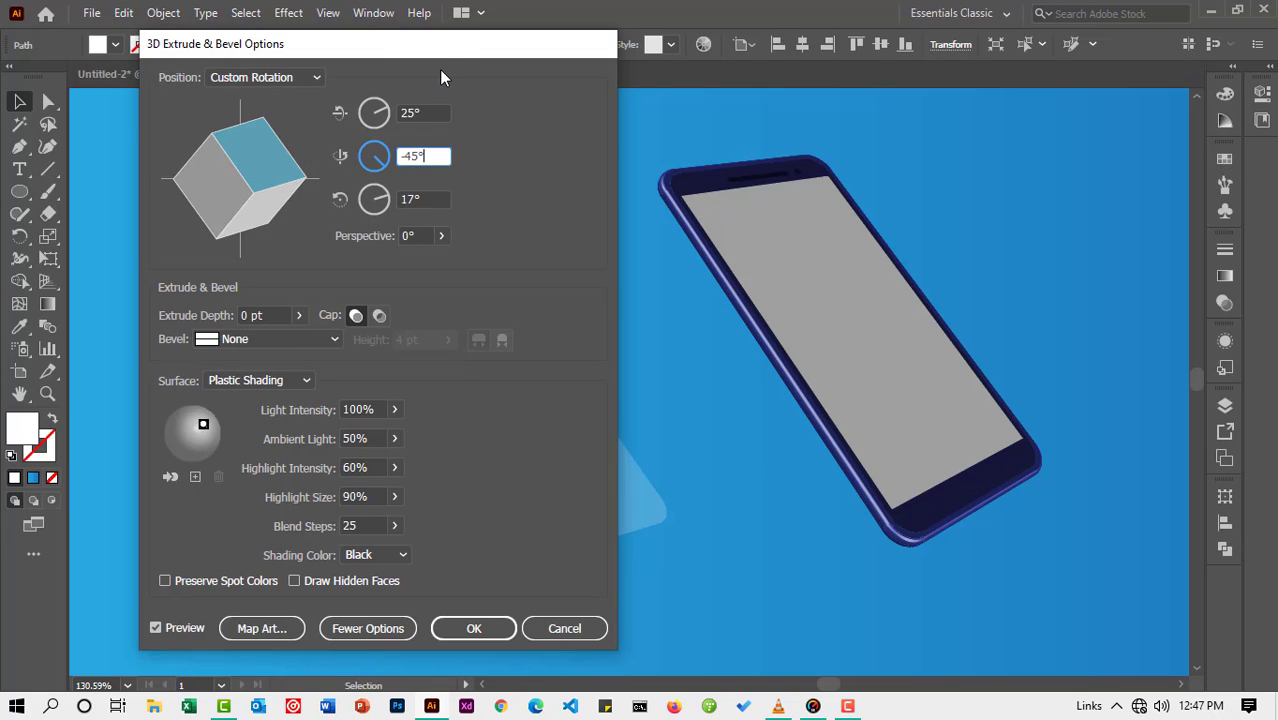
Step: Move the 3D options dialog aside to check the overlay's preview, and apply the effect
{"action": "left_click_drag", "start_coordinate": [445, 58], "coordinate": [947, 115]}
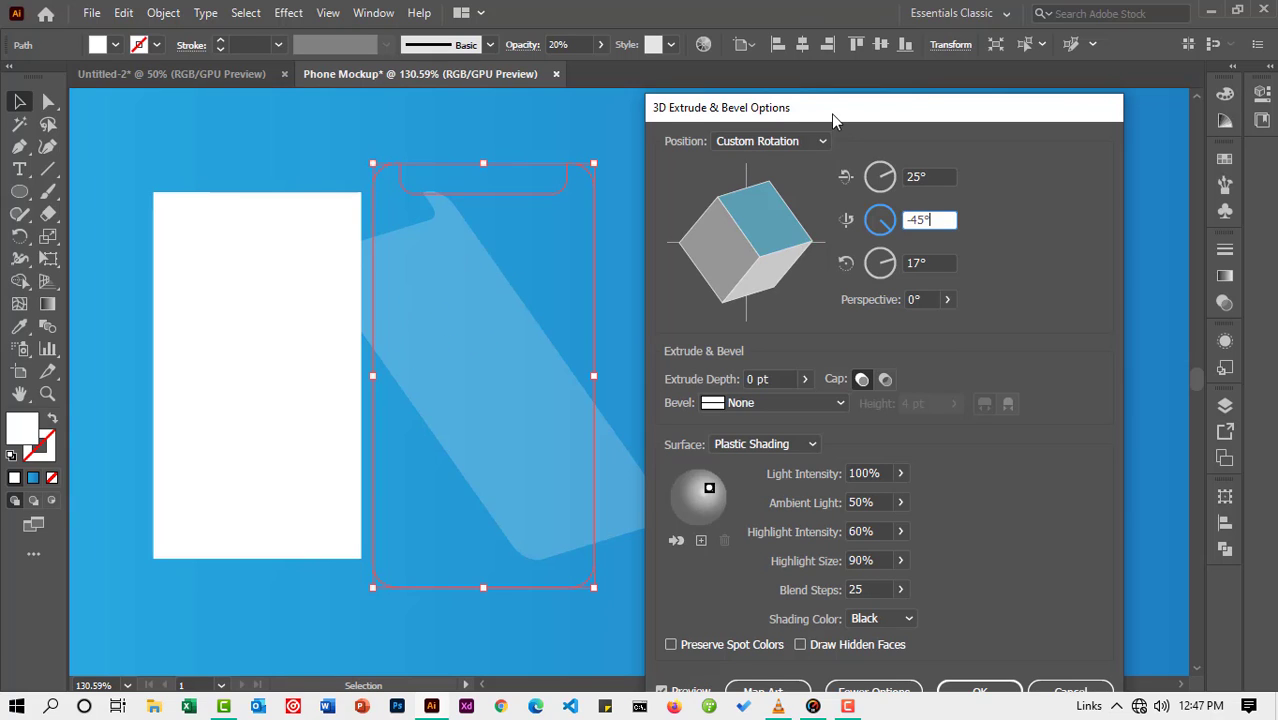
{"action": "left_click_drag", "start_coordinate": [831, 114], "coordinate": [932, 360]}
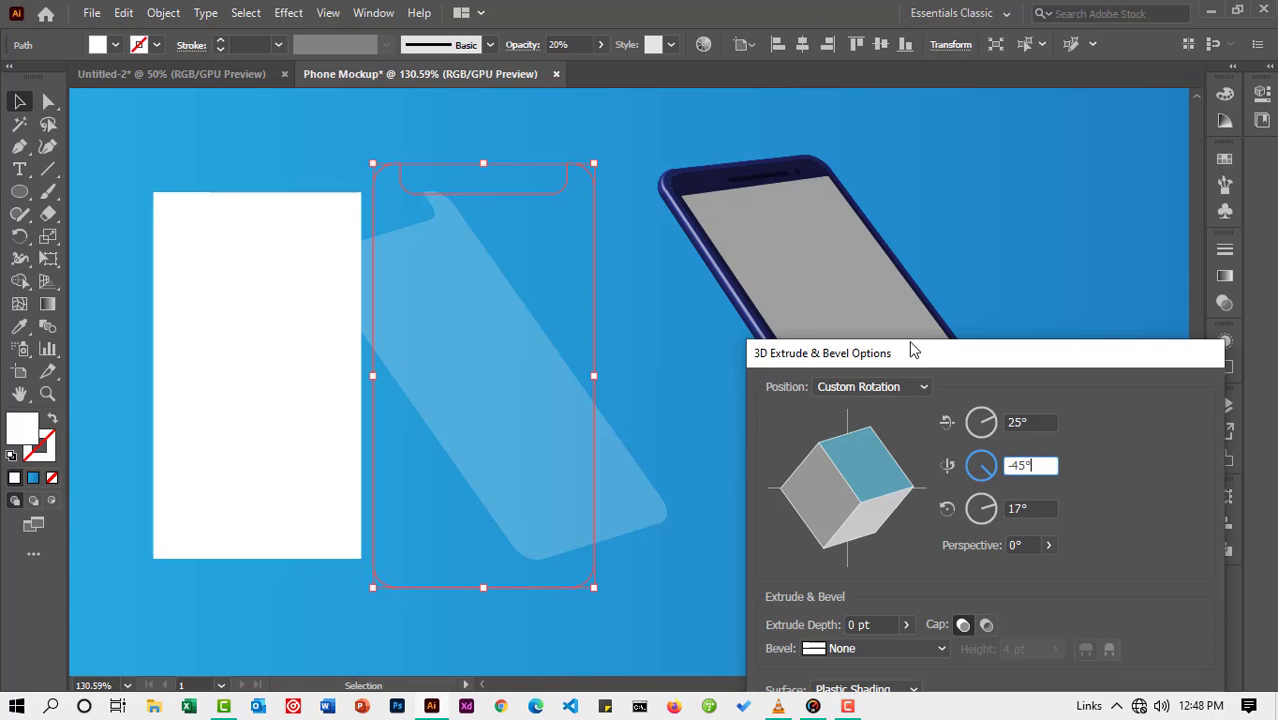
{"action": "left_click_drag", "start_coordinate": [910, 346], "coordinate": [644, 207]}
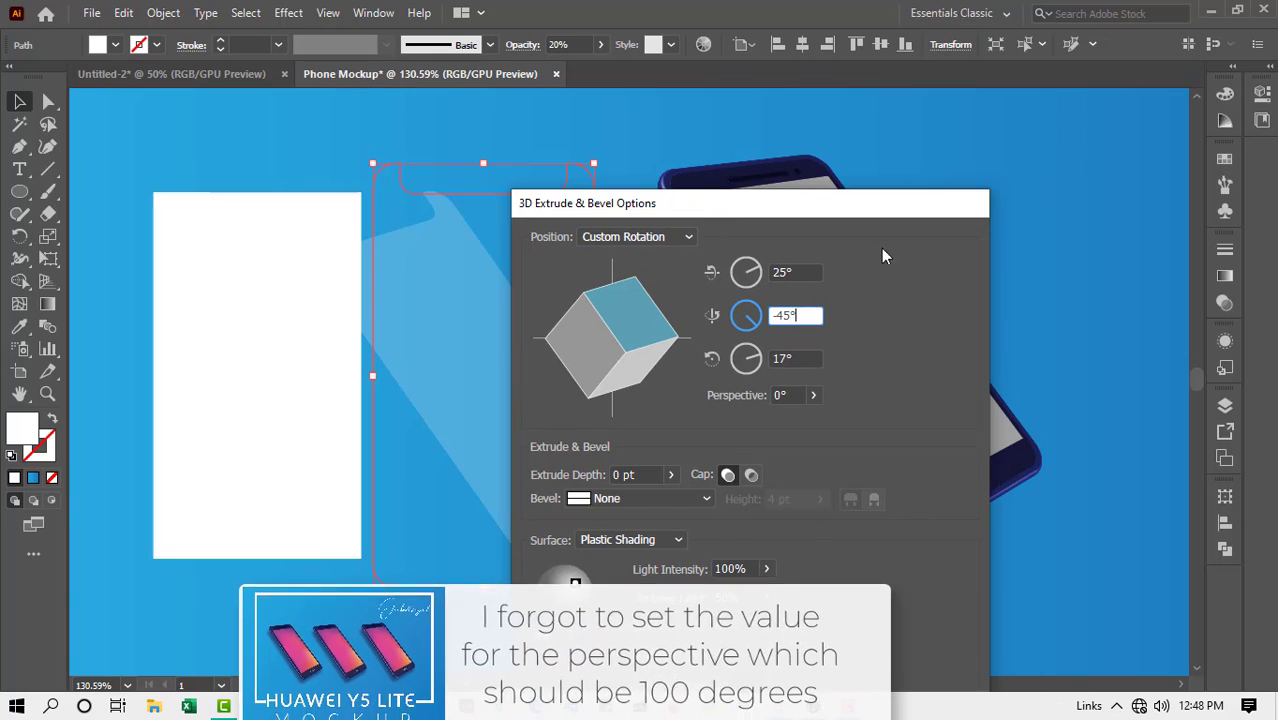
{"action": "left_click_drag", "start_coordinate": [754, 214], "coordinate": [688, 82]}
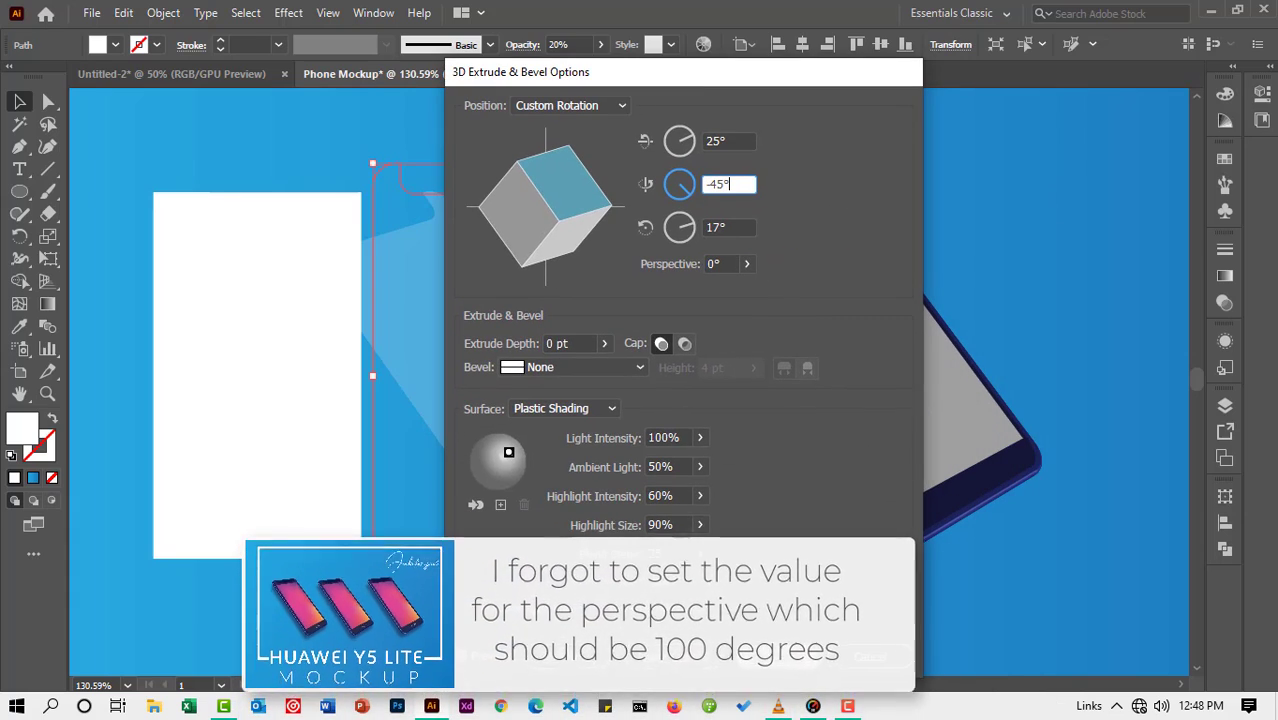
{"action": "left_click", "coordinate": [779, 656]}
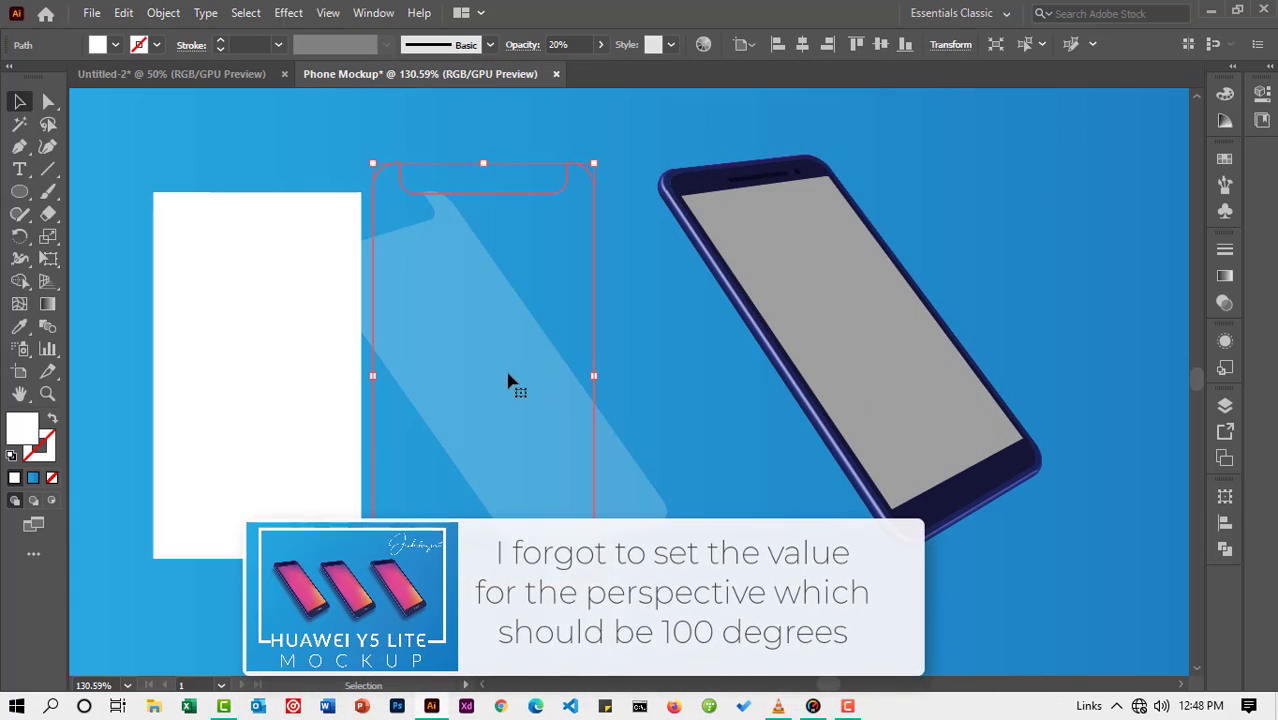
Step: Try to fit the tilted overlay onto the 3D phone by moving it over the screen and rotating it slightly
{"action": "left_click_drag", "start_coordinate": [510, 382], "coordinate": [812, 340]}
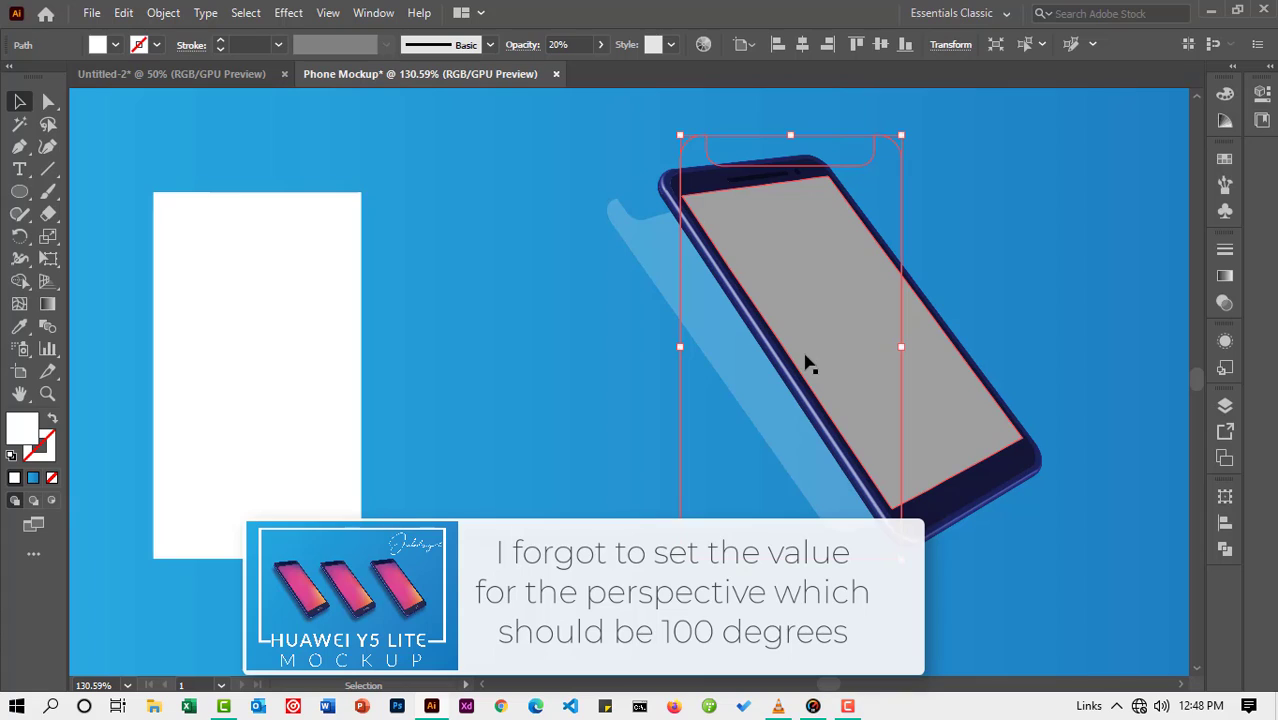
{"action": "key", "text": "a"}
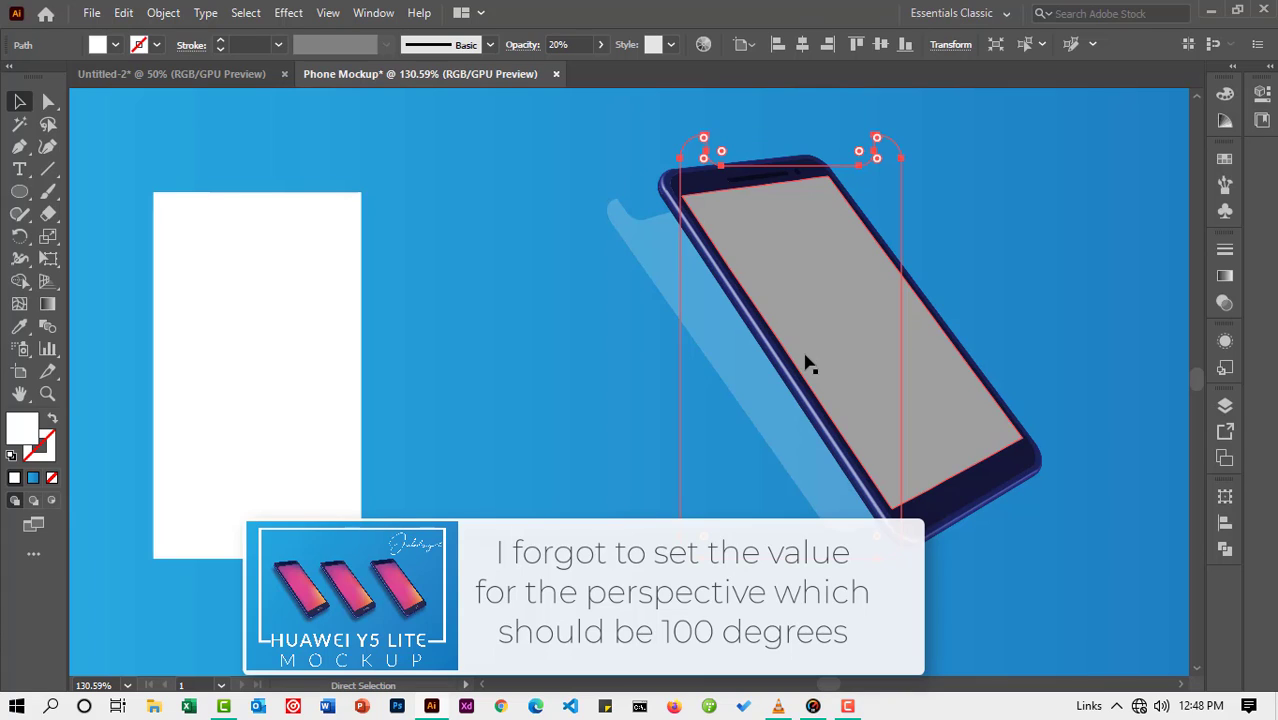
{"action": "key", "text": "v"}
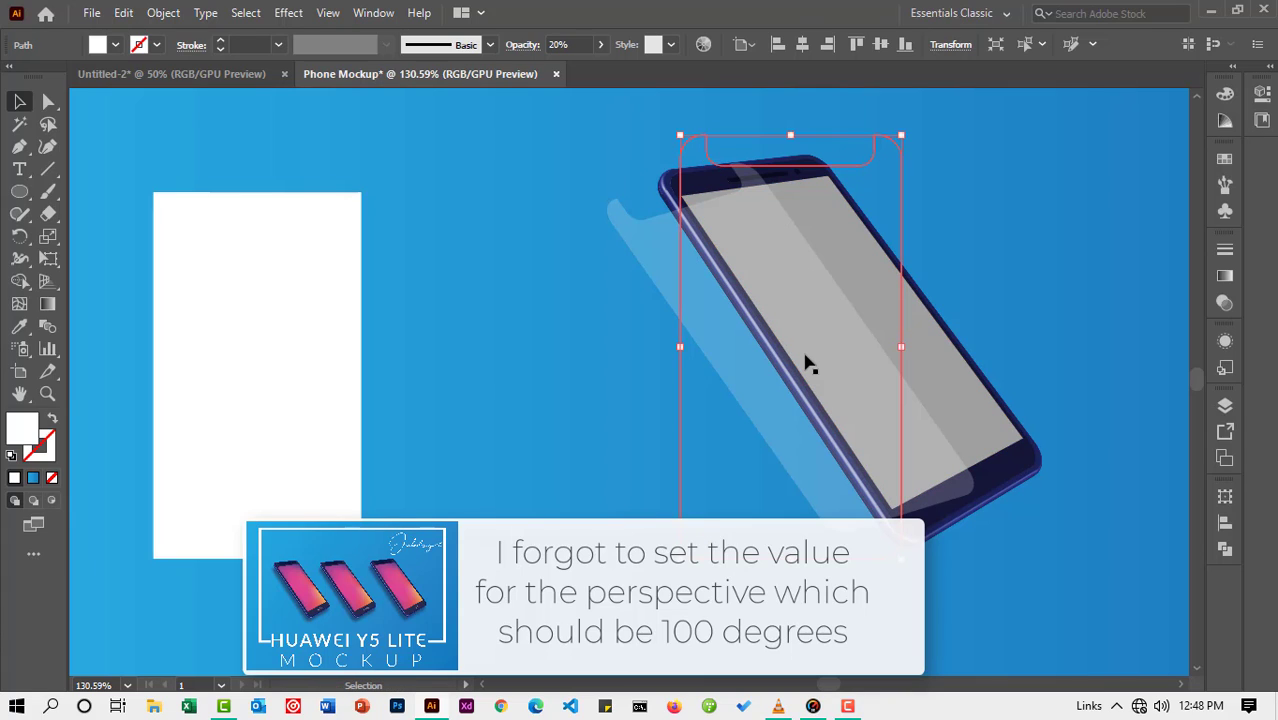
{"action": "left_click_drag", "start_coordinate": [738, 368], "coordinate": [850, 347]}
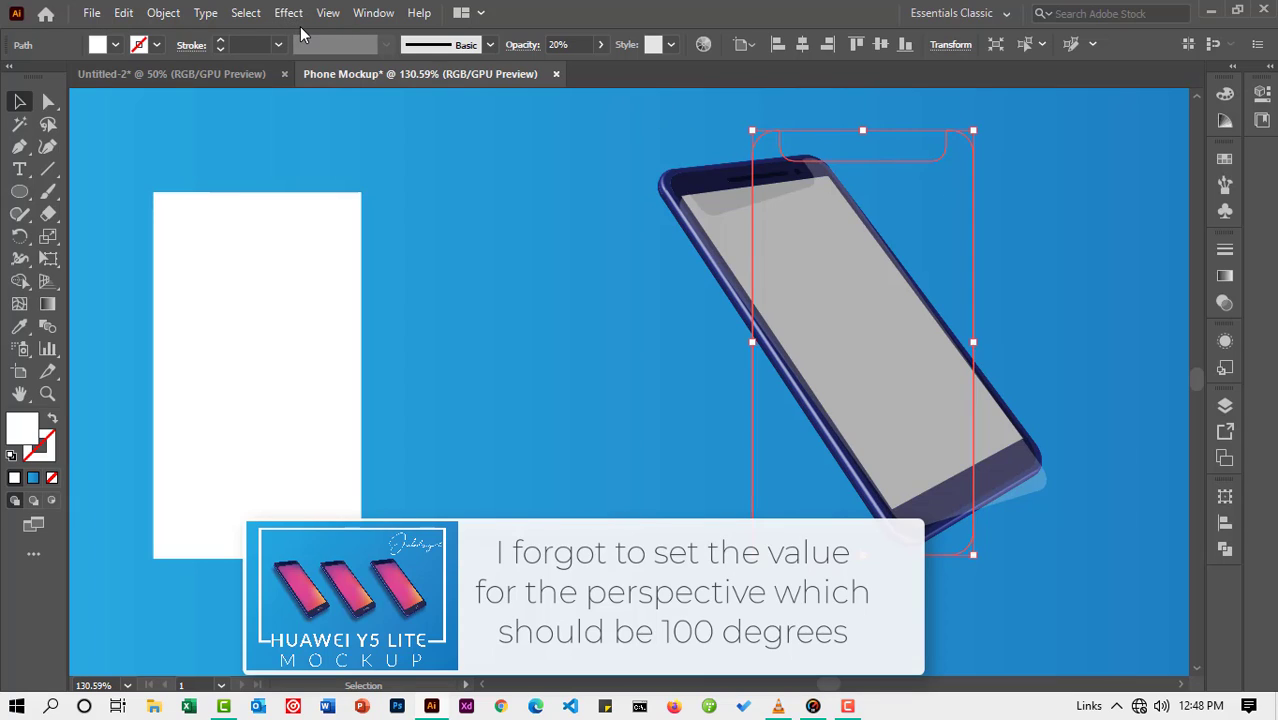
{"action": "mouse_move", "coordinate": [980, 124]}
{"action": "left_mouse_down"}
{"action": "mouse_move", "coordinate": [993, 131]}
{"action": "mouse_move", "coordinate": [958, 116]}
{"action": "left_mouse_up"}
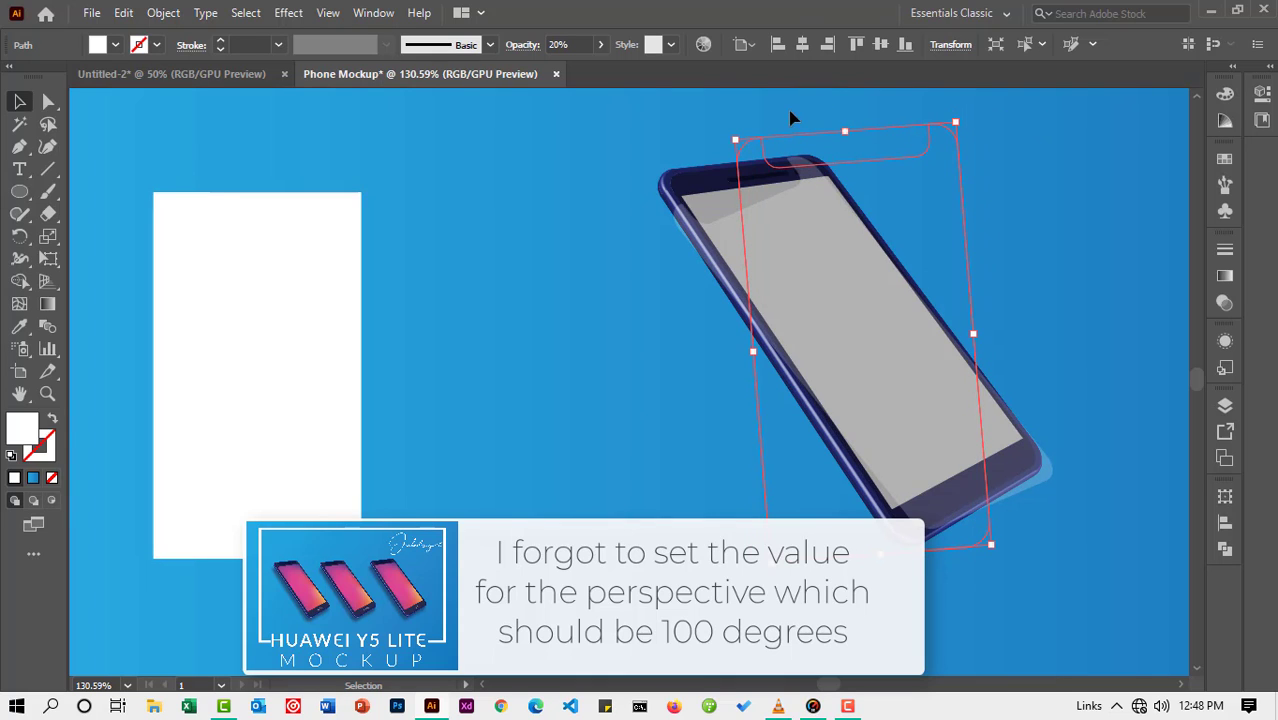
{"action": "left_click", "coordinate": [284, 17]}
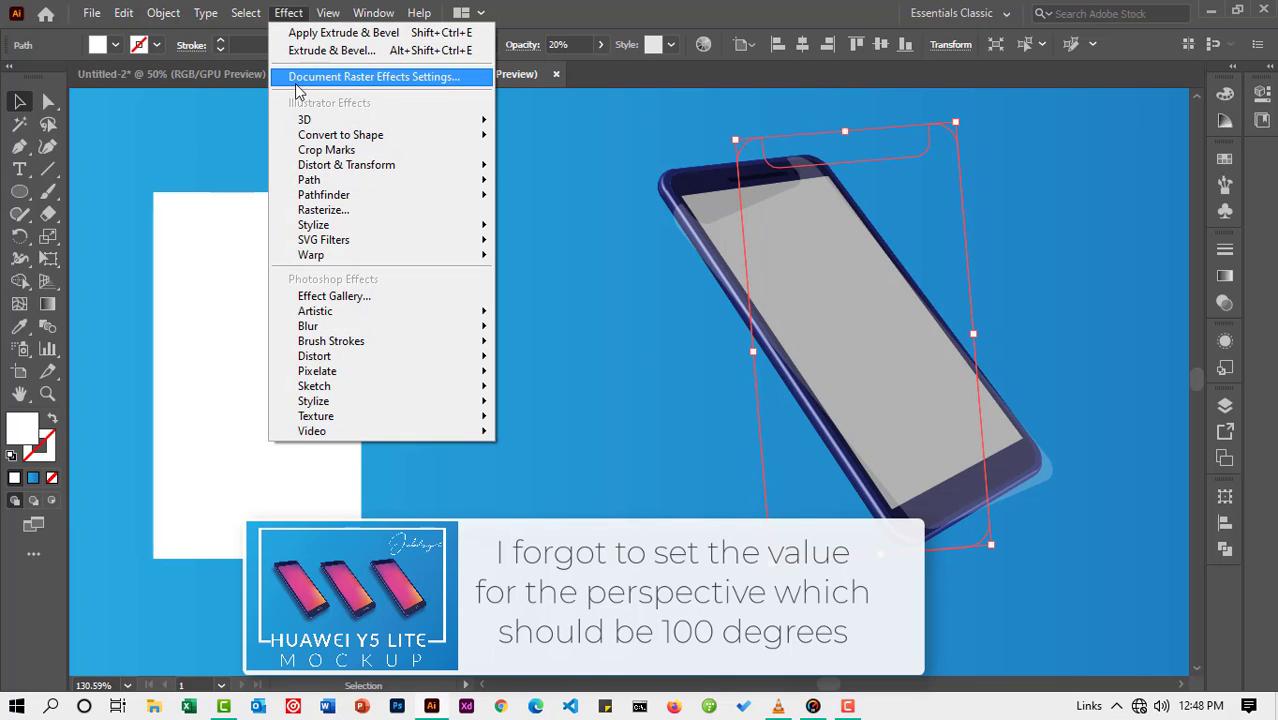
{"action": "mouse_move", "coordinate": [425, 117]}
{"action": "left_click", "coordinate": [570, 122]}
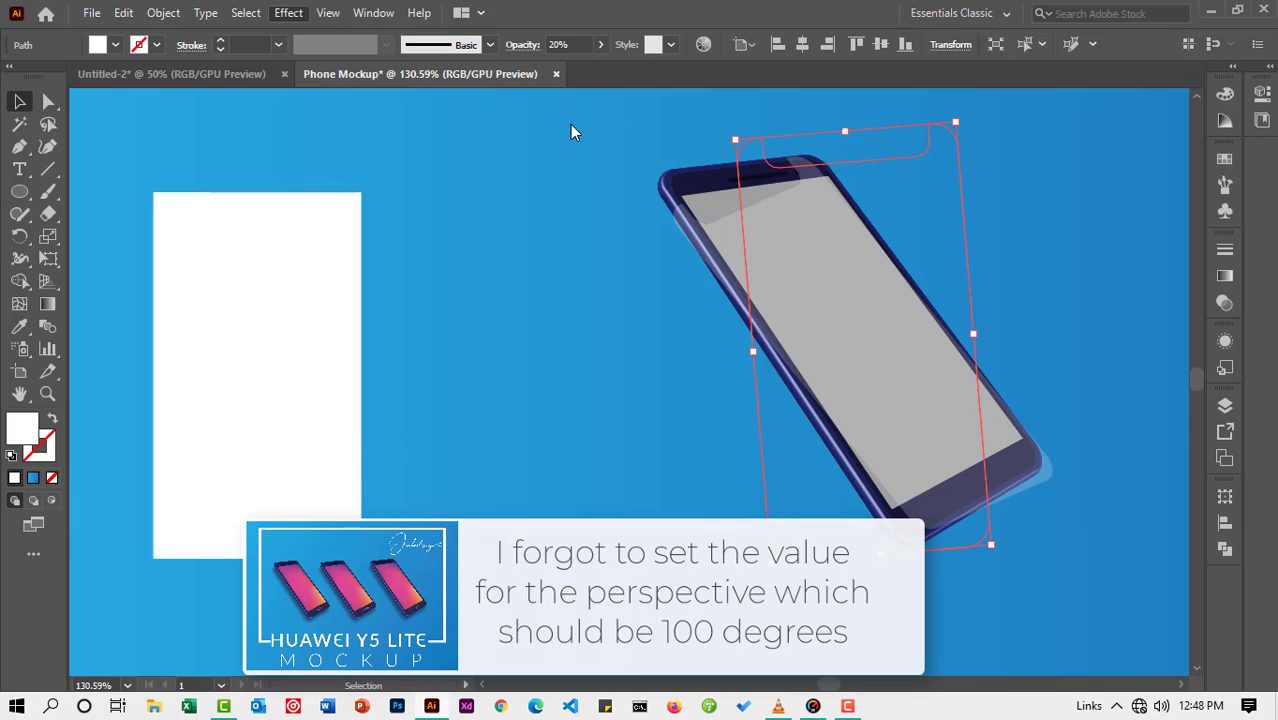
{"action": "left_click", "coordinate": [719, 392]}
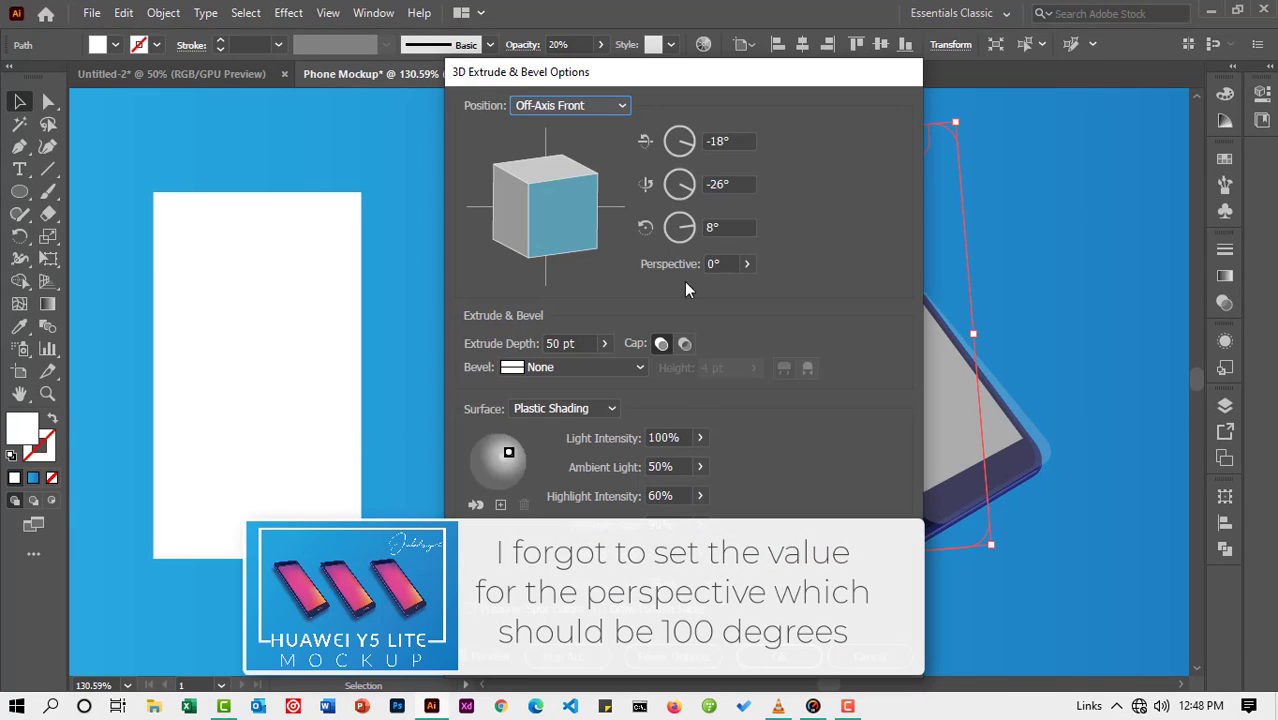
{"action": "left_click_drag", "start_coordinate": [745, 86], "coordinate": [470, 97]}
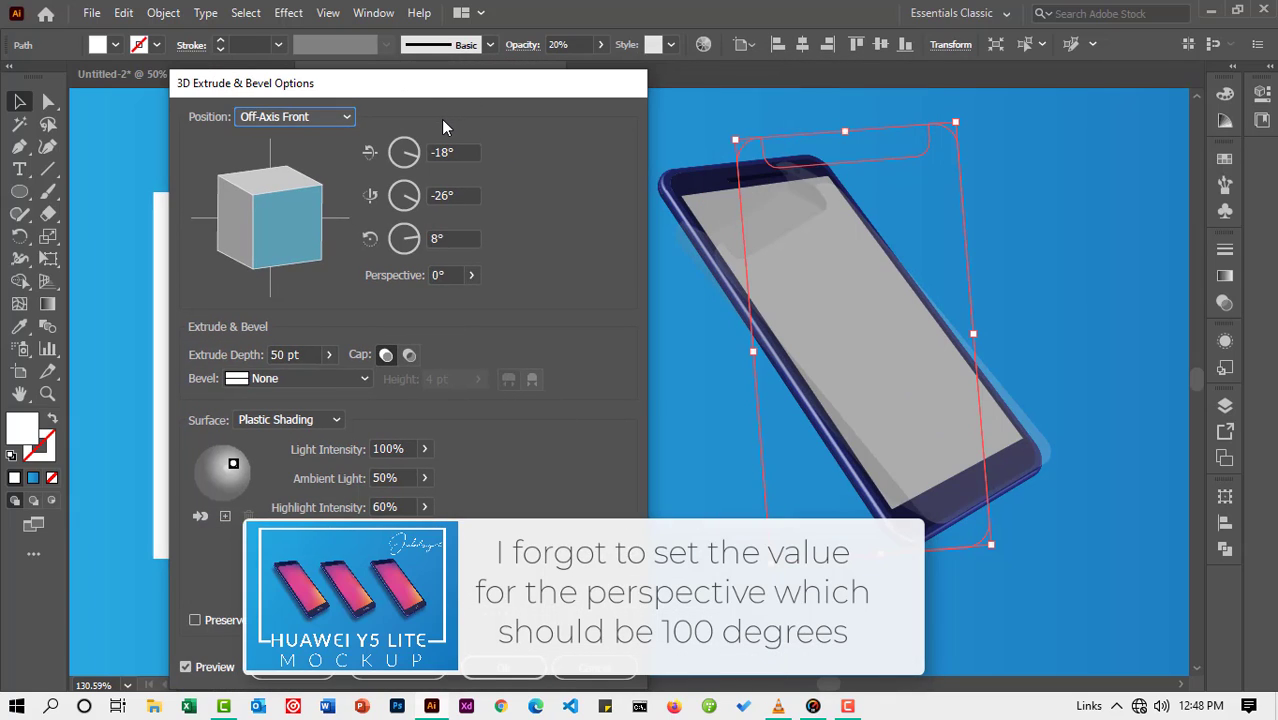
{"action": "left_click", "coordinate": [576, 669]}
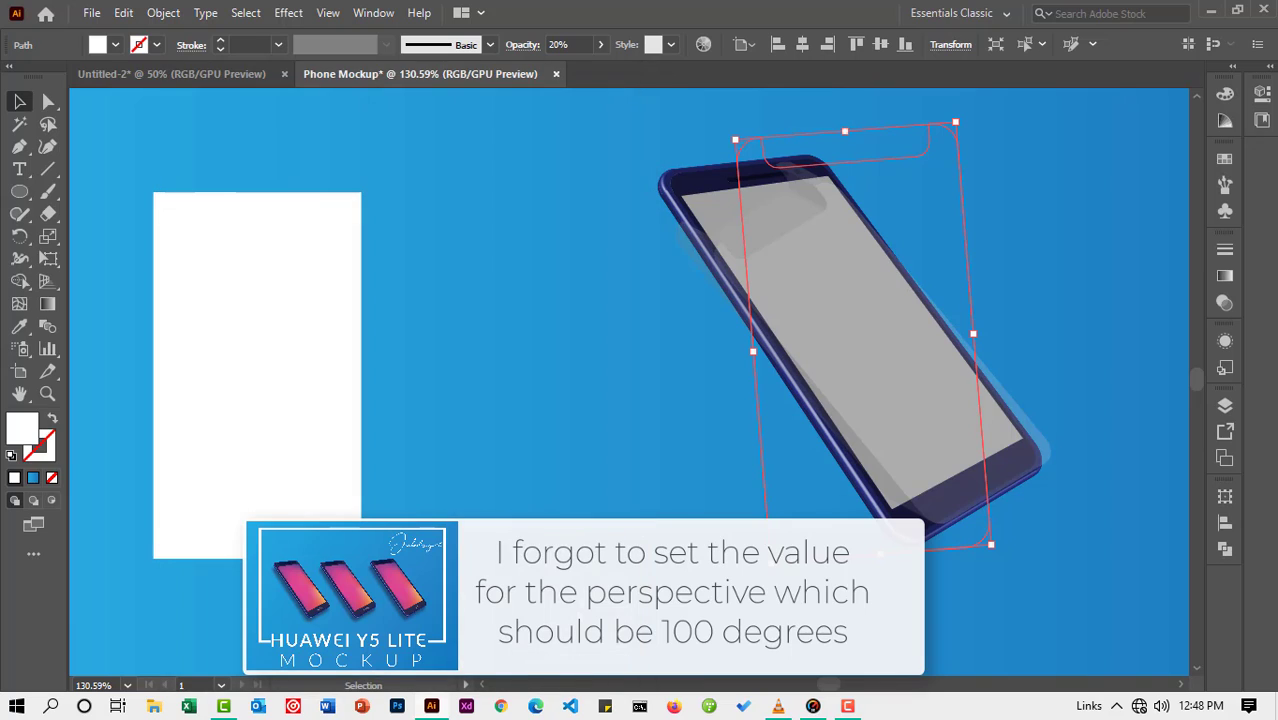
Step: Undo the overlay's rotations, moves and 3D effect, back to the flat upright shape beside the white screen
{"action": "left_click", "coordinate": [602, 500]}
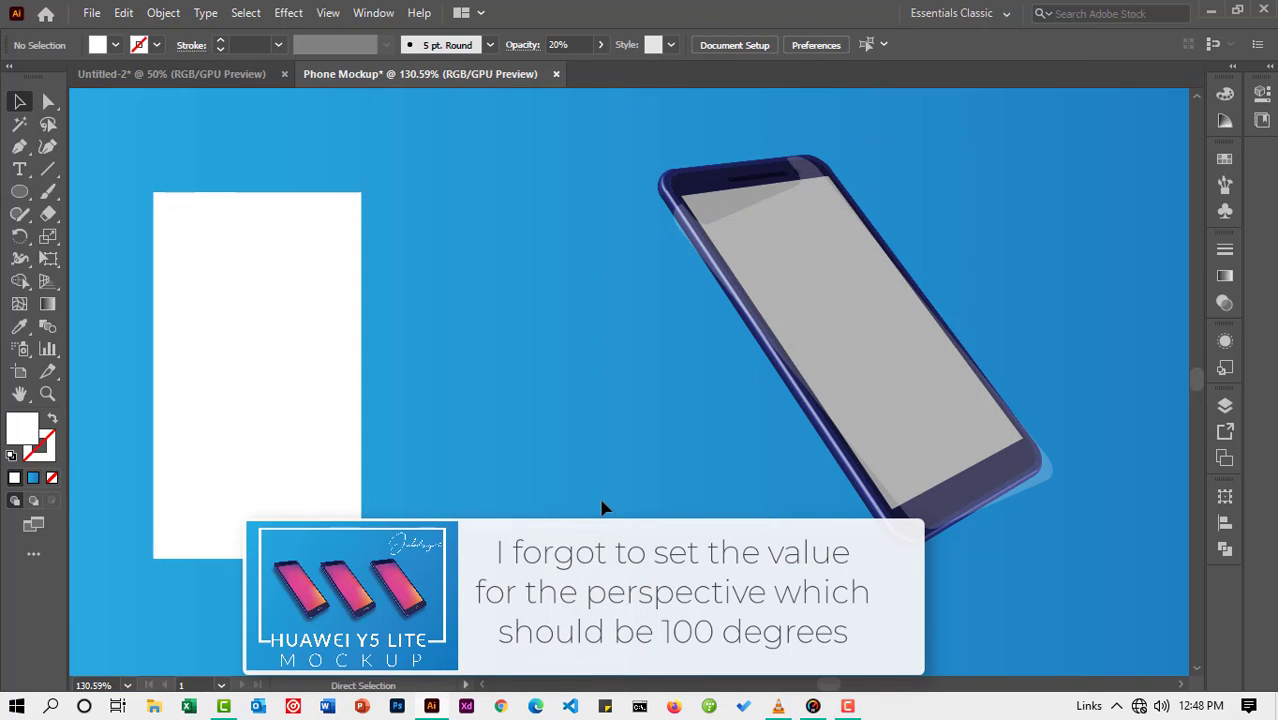
{"action": "key", "text": "ctrl+z"}
{"action": "key", "text": "ctrl+shift+z"}
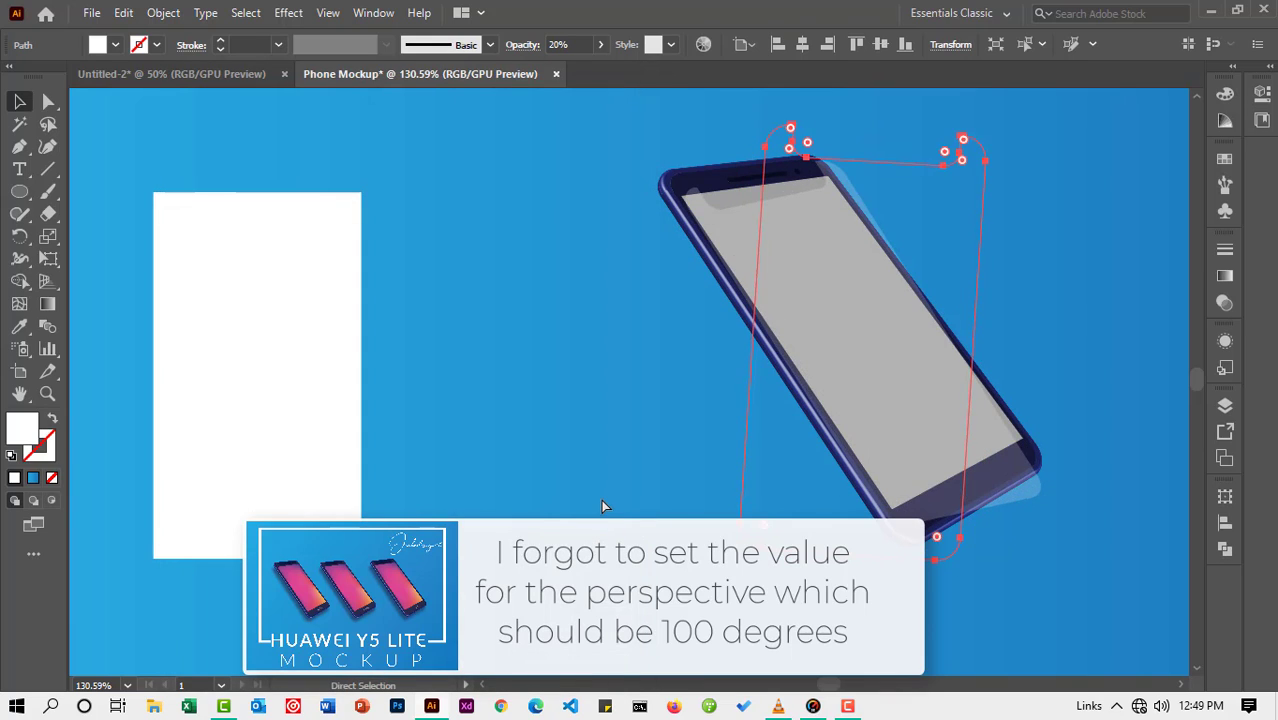
{"action": "key", "text": "ctrl+z"}
{"action": "key", "text": "ctrl+z"}
{"action": "key", "text": "ctrl+z"}
{"action": "key", "text": "ctrl+z"}
{"action": "key", "text": "ctrl+z"}
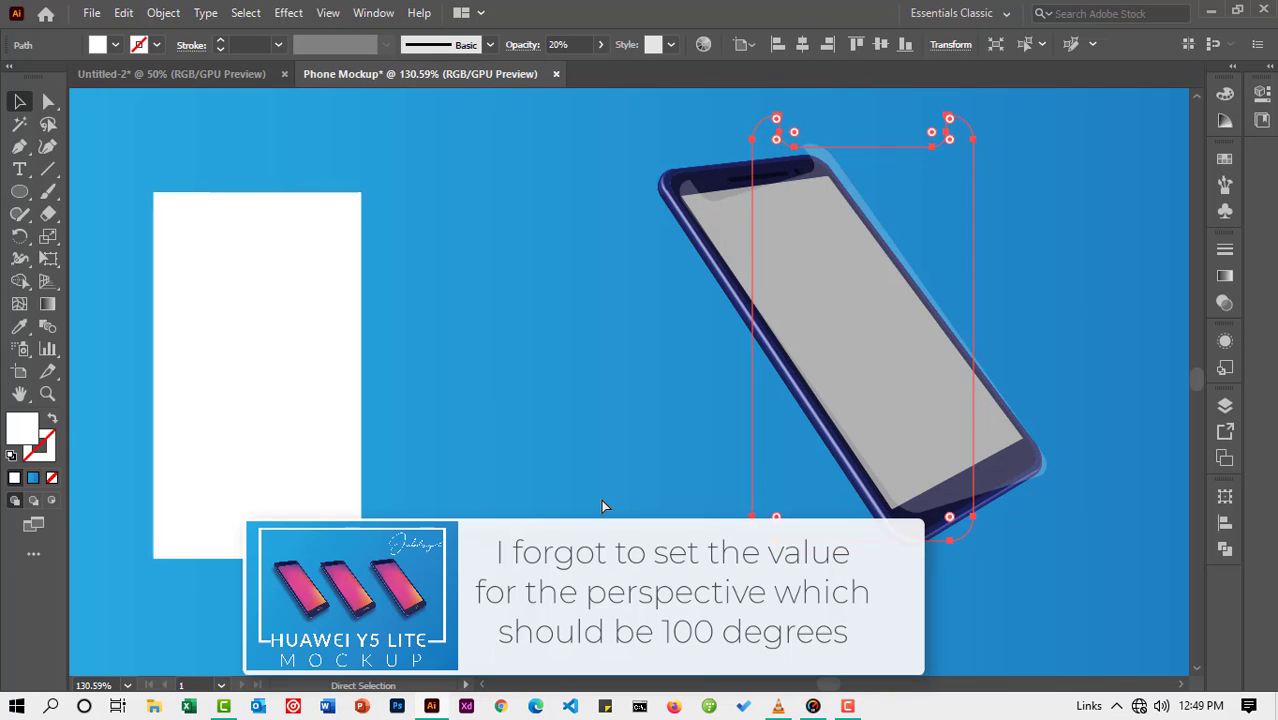
{"action": "key", "text": "ctrl+z"}
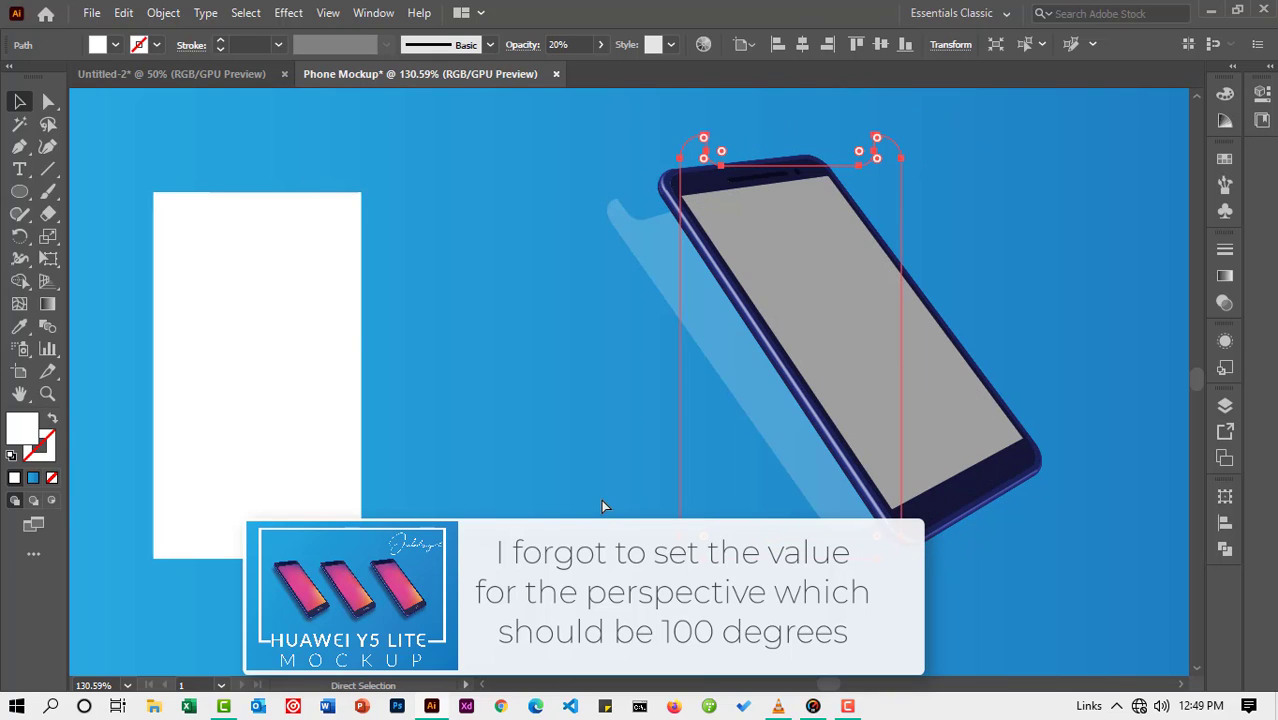
{"action": "key", "text": "ctrl+z"}
{"action": "key", "text": "ctrl+z"}
{"action": "key", "text": "v"}
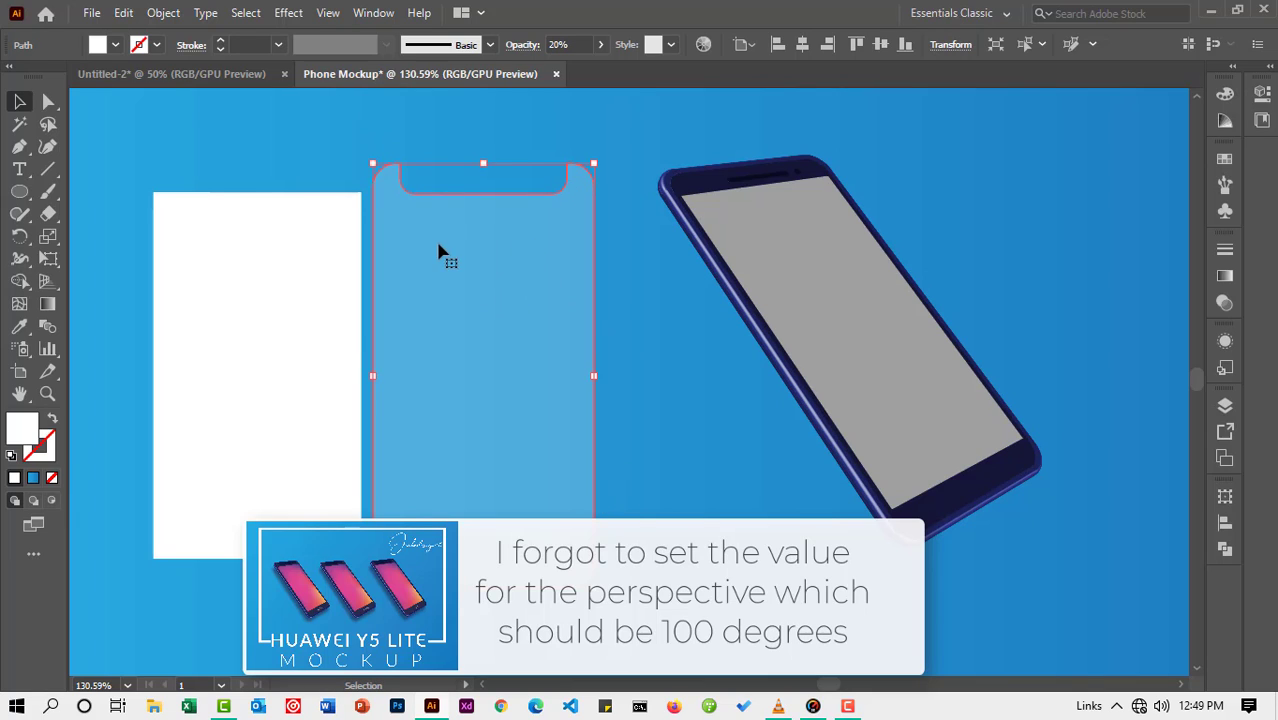
Step: Move the flat overlay slightly toward the phone and start a 3D Extrude & Bevel effect with 25° rotation about X
{"action": "left_click_drag", "start_coordinate": [437, 245], "coordinate": [484, 234]}
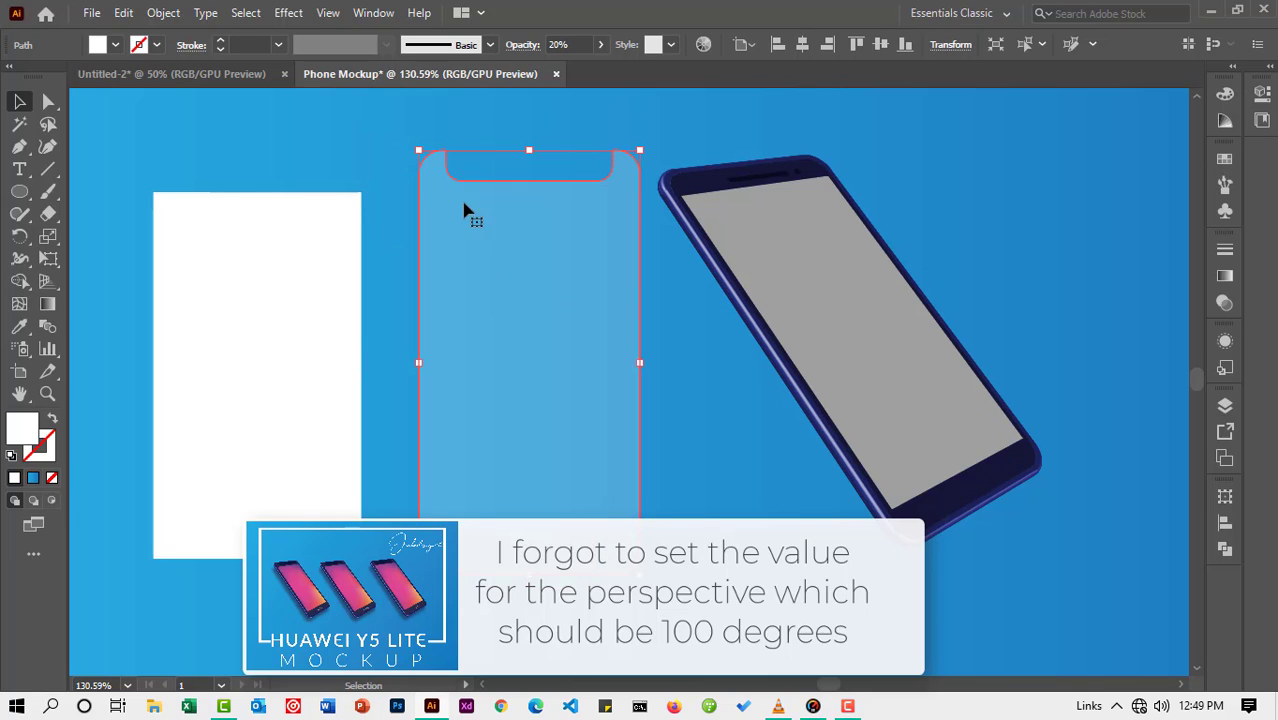
{"action": "left_click", "coordinate": [289, 14]}
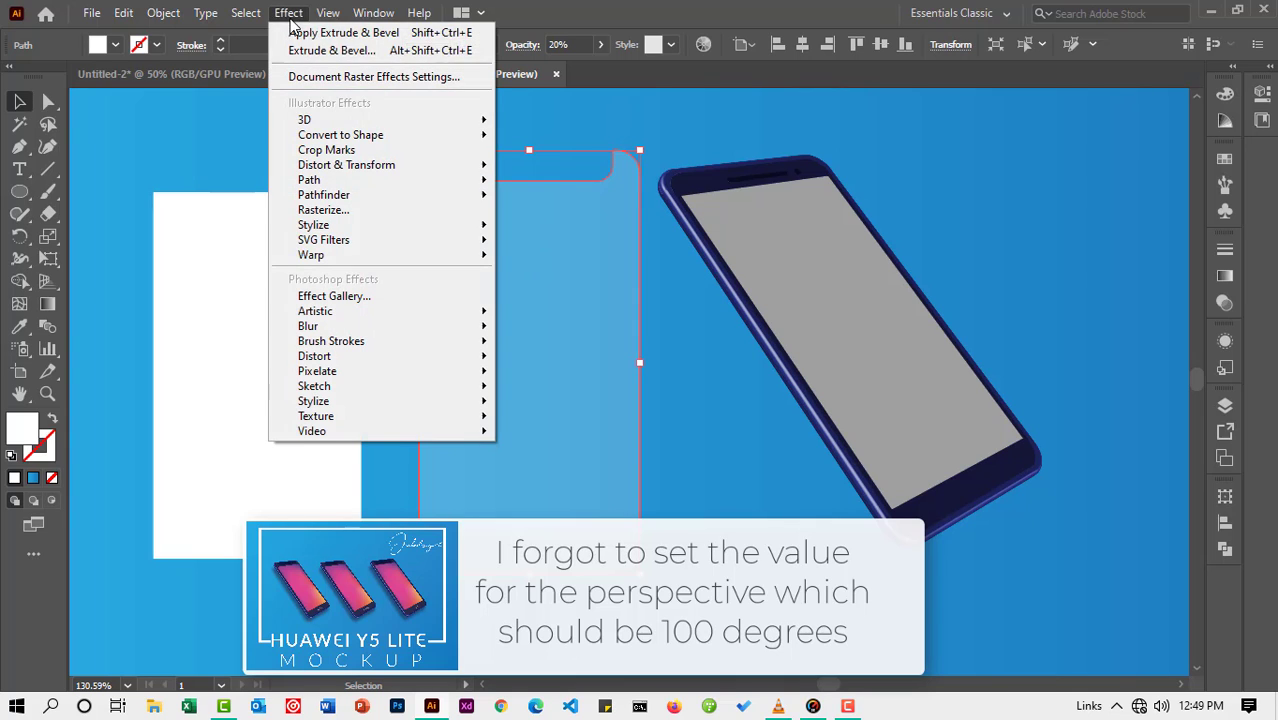
{"action": "mouse_move", "coordinate": [325, 122]}
{"action": "left_click", "coordinate": [601, 121]}
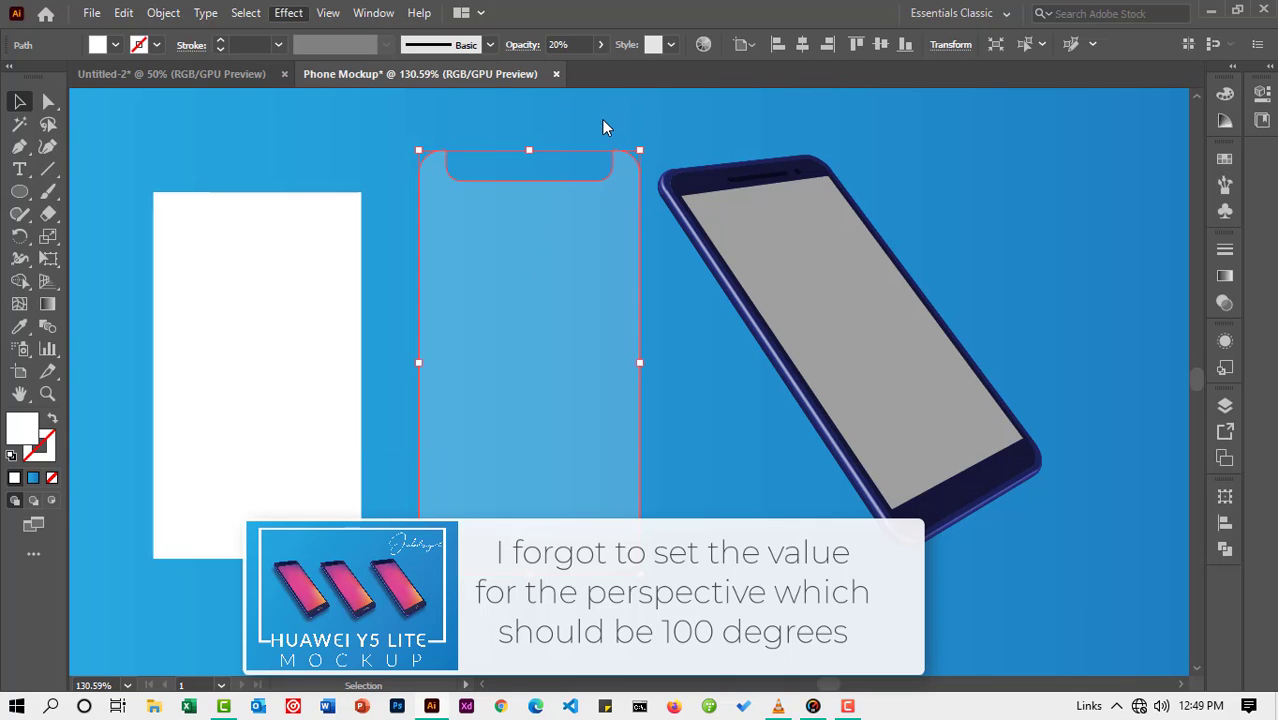
{"action": "mouse_move", "coordinate": [460, 91]}
{"action": "left_mouse_down"}
{"action": "mouse_move", "coordinate": [878, 83]}
{"action": "mouse_move", "coordinate": [962, 50]}
{"action": "left_mouse_up"}
{"action": "left_click", "coordinate": [957, 116]}
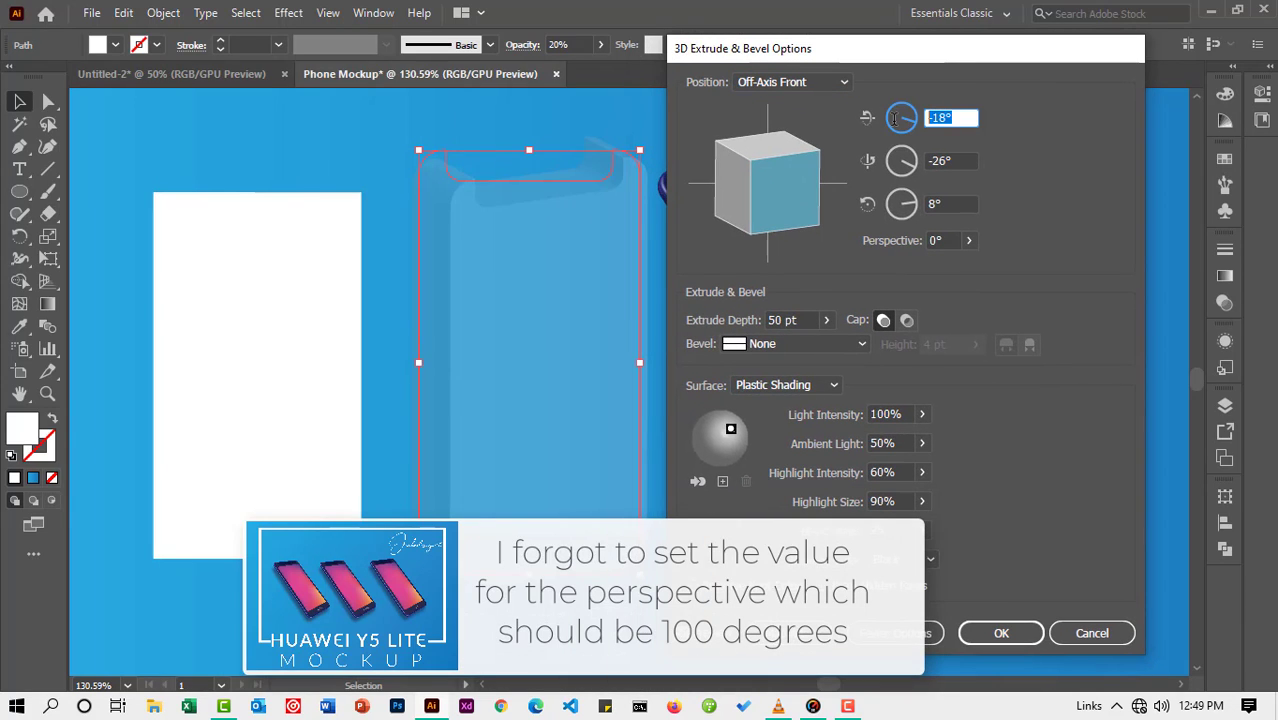
{"action": "type", "text": "25"}
{"action": "key", "text": "Tab"}
{"action": "left_click_drag", "start_coordinate": [909, 52], "coordinate": [1036, 103]}
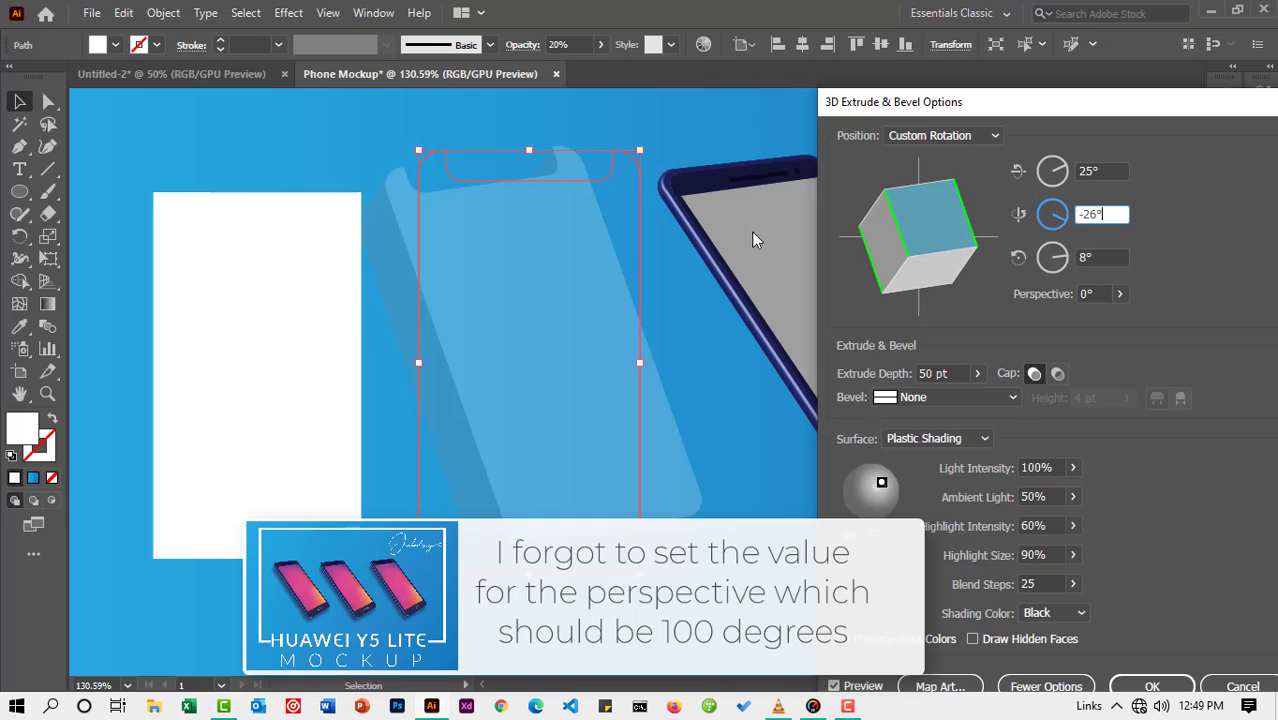
Step: Set the overlay's extrude depth to 0 pt
{"action": "left_click", "coordinate": [943, 373]}
{"action": "left_click_drag", "start_coordinate": [944, 373], "coordinate": [872, 379]}
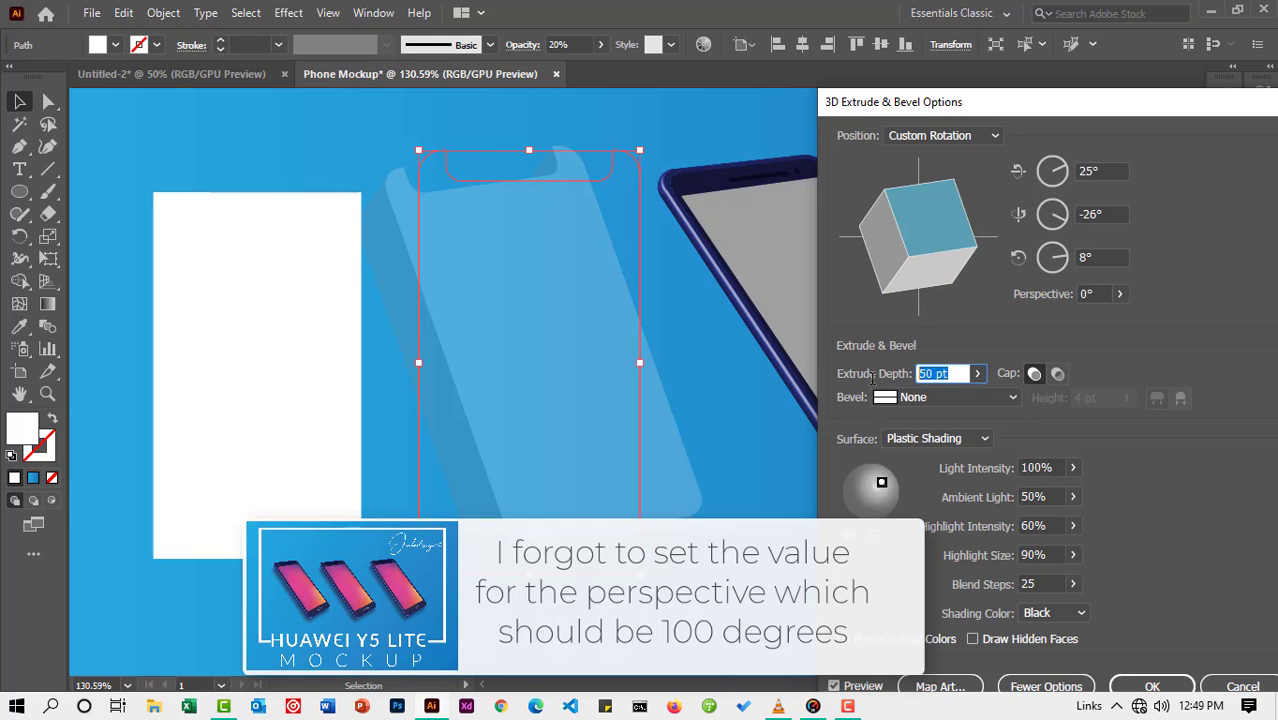
{"action": "type", "text": "0"}
Step: Set the overlay's rotation about Z to 17° and its perspective to 100°
{"action": "left_click", "coordinate": [1094, 257]}
{"action": "left_click_drag", "start_coordinate": [1095, 257], "coordinate": [1068, 256]}
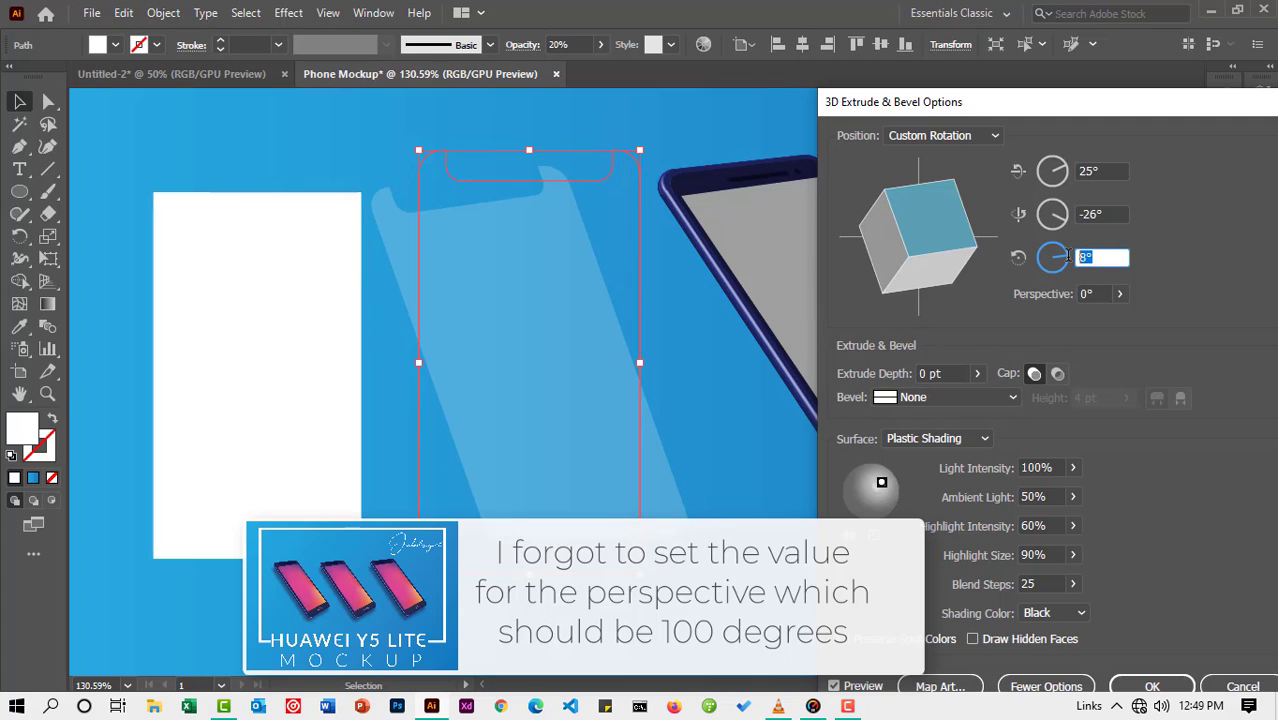
{"action": "type", "text": "1"}
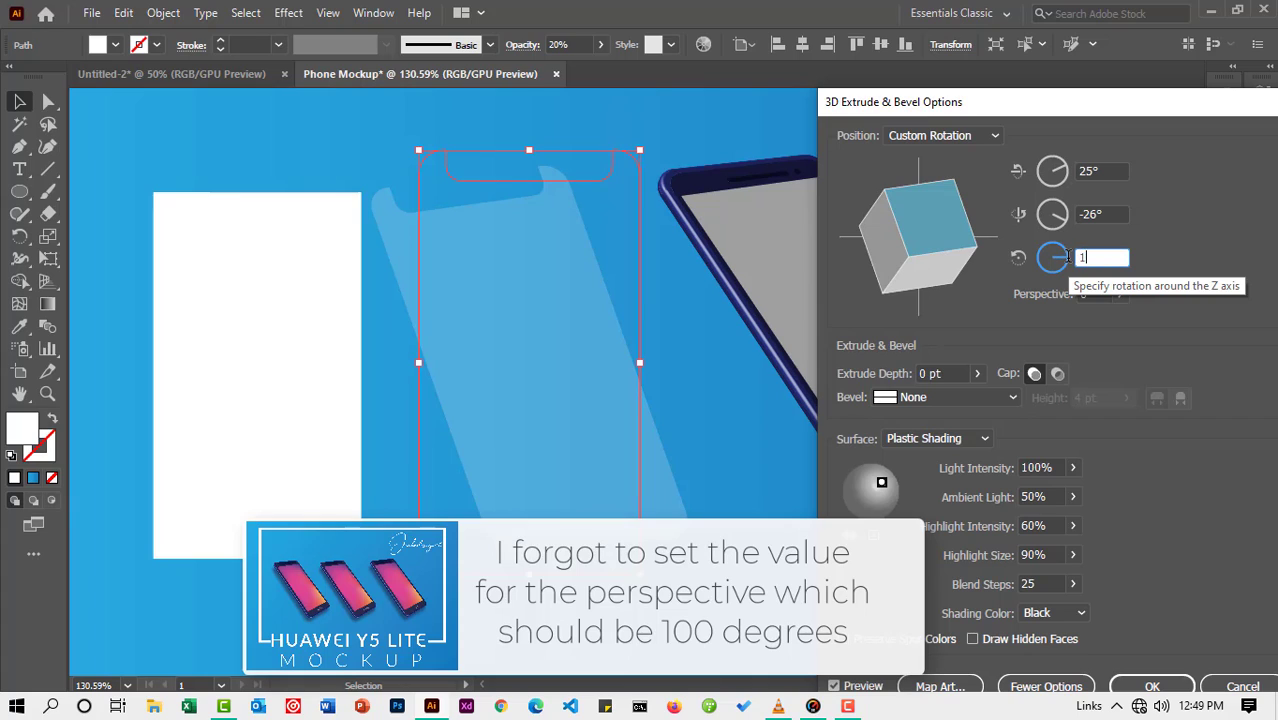
{"action": "type", "text": "7"}
{"action": "key", "text": "Tab"}
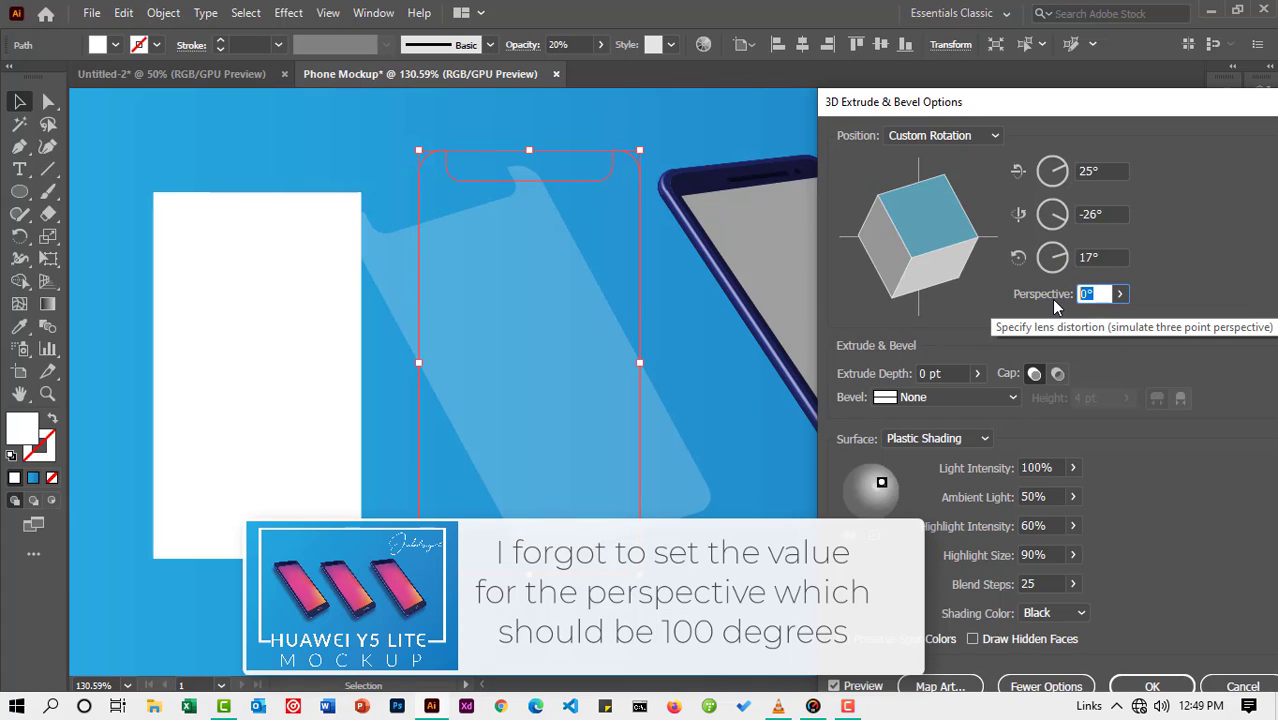
{"action": "type", "text": "100"}
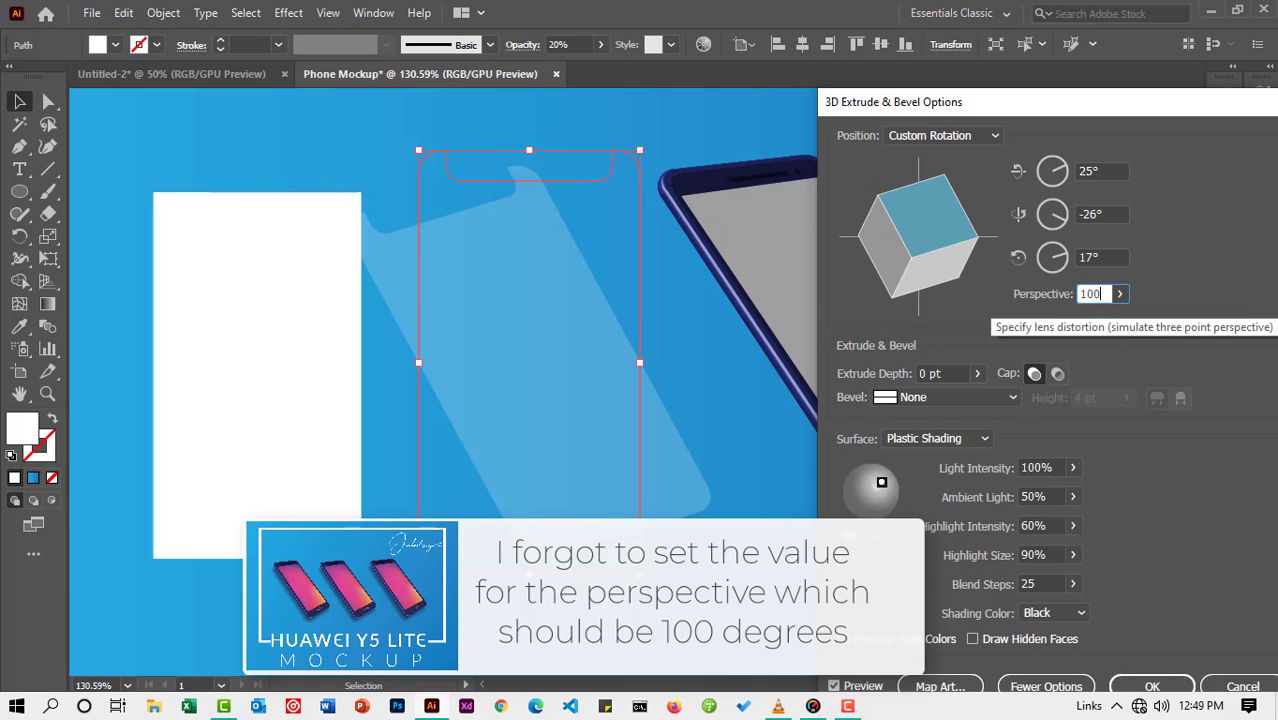
Step: Set the overlay's rotation about Y to -45° and apply the 3D effect
{"action": "left_click", "coordinate": [1100, 214]}
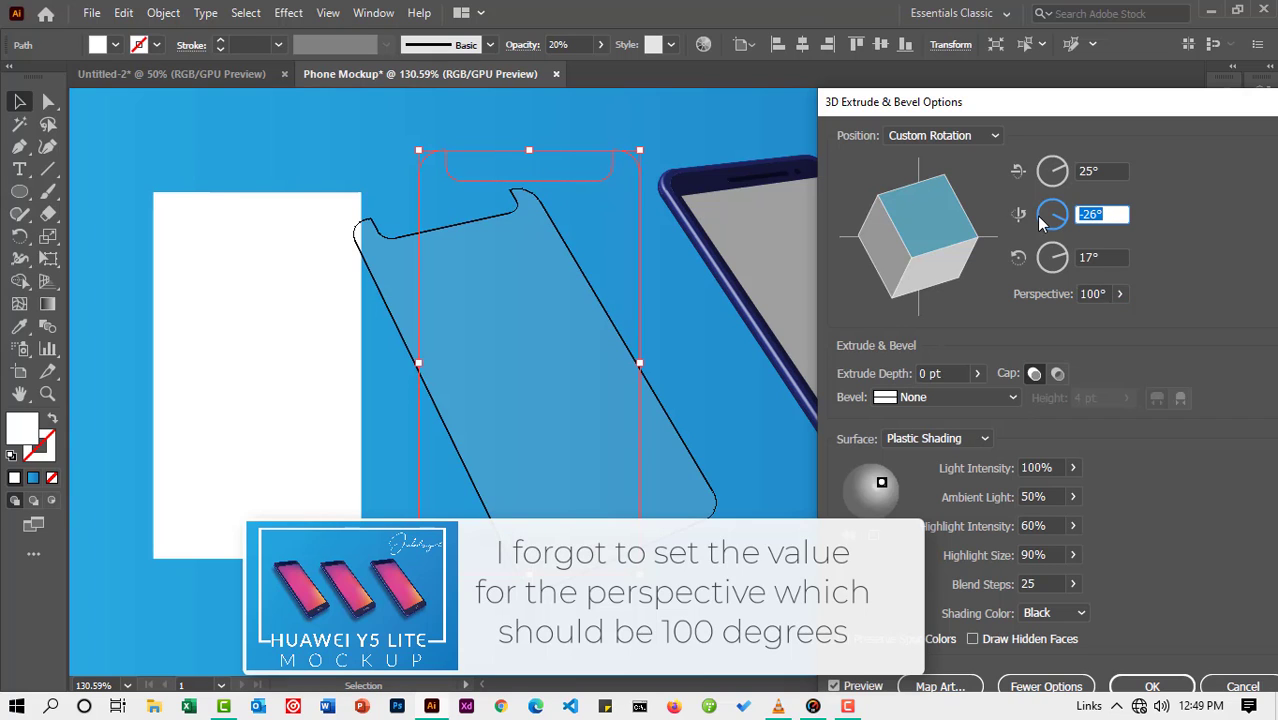
{"action": "type", "text": "-45"}
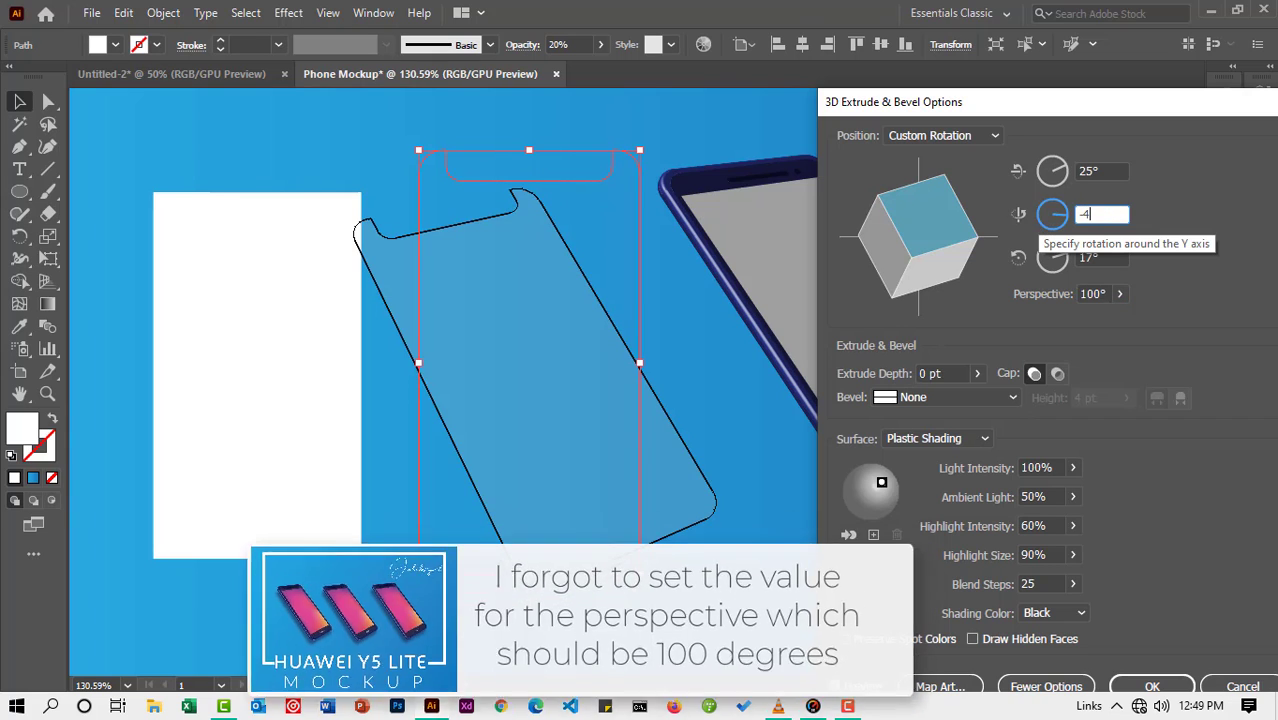
{"action": "left_click", "coordinate": [1104, 171]}
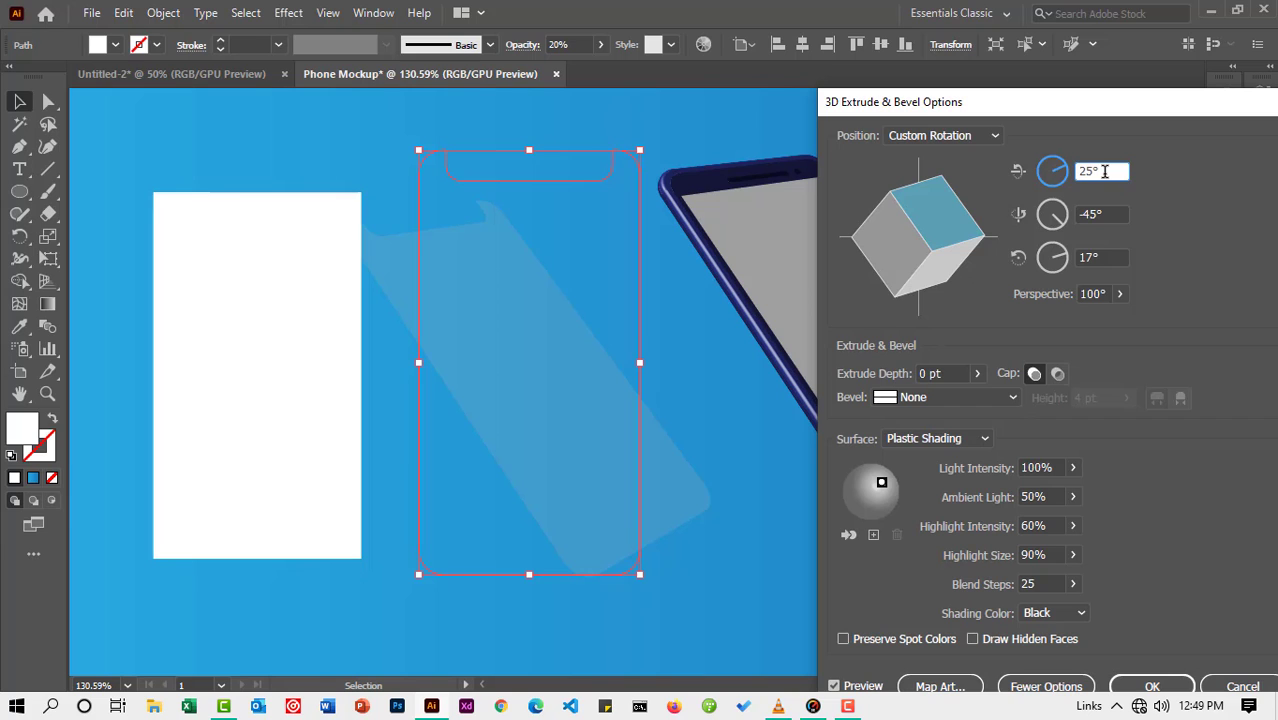
{"action": "left_click_drag", "start_coordinate": [1116, 103], "coordinate": [1070, 100]}
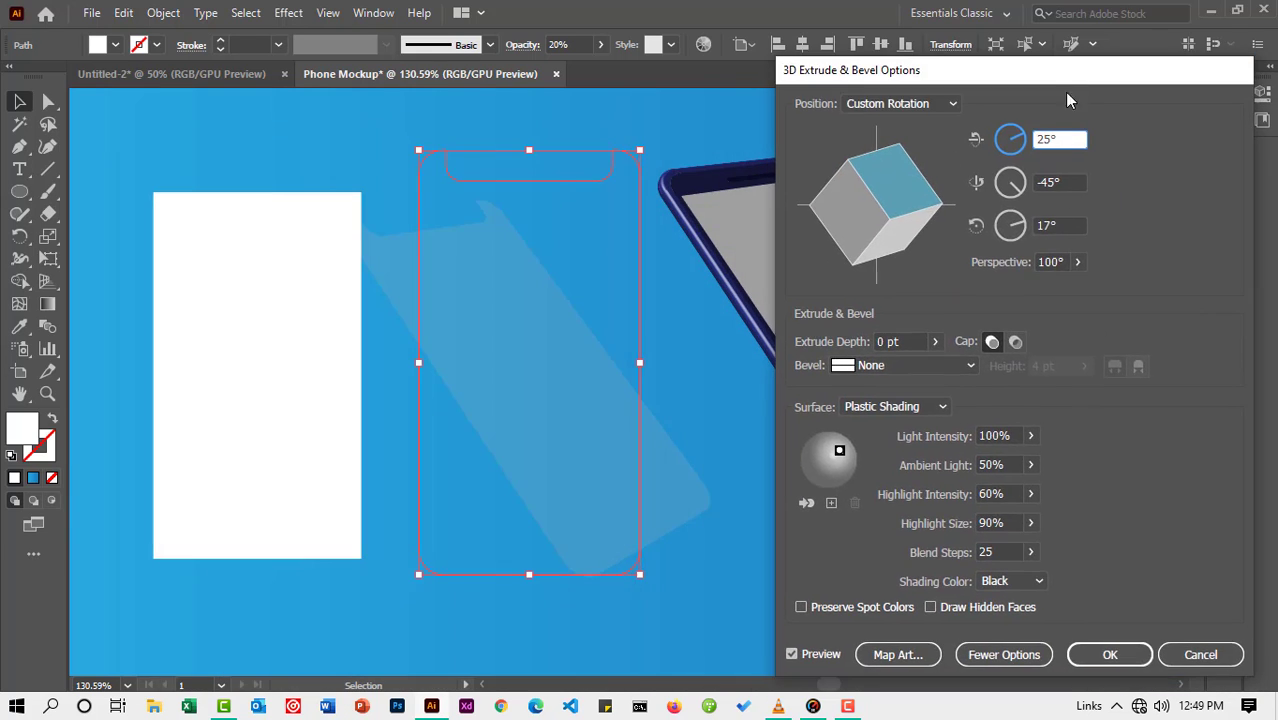
{"action": "left_click", "coordinate": [1130, 651]}
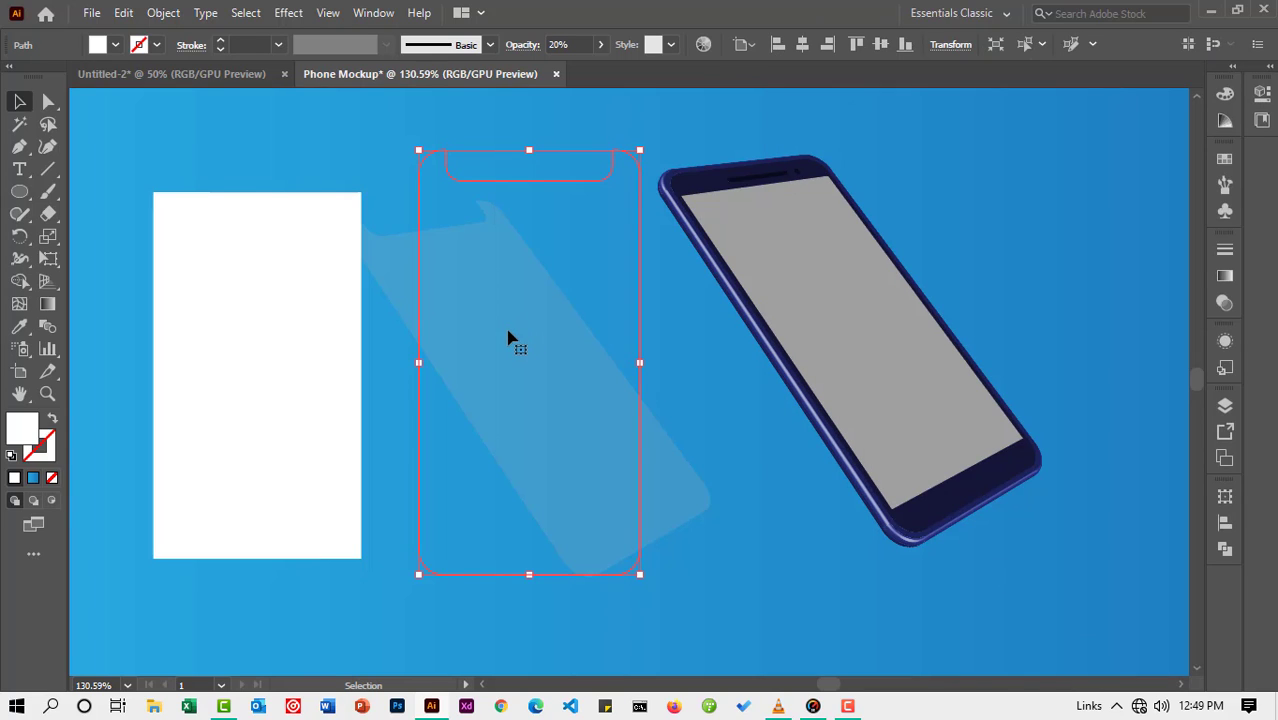
Step: Move the tilted overlay onto the 3D phone and bring it to the front of the stacking order
{"action": "left_click_drag", "start_coordinate": [508, 340], "coordinate": [768, 309]}
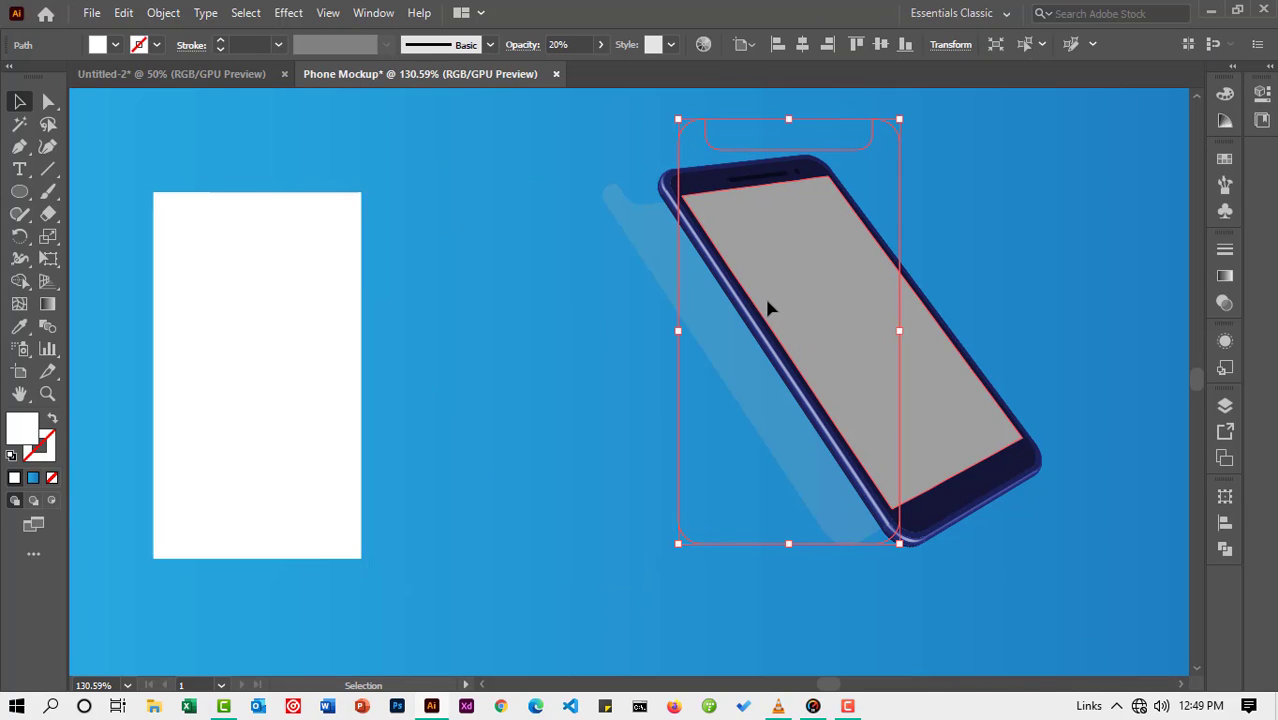
{"action": "right_click", "coordinate": [712, 322]}
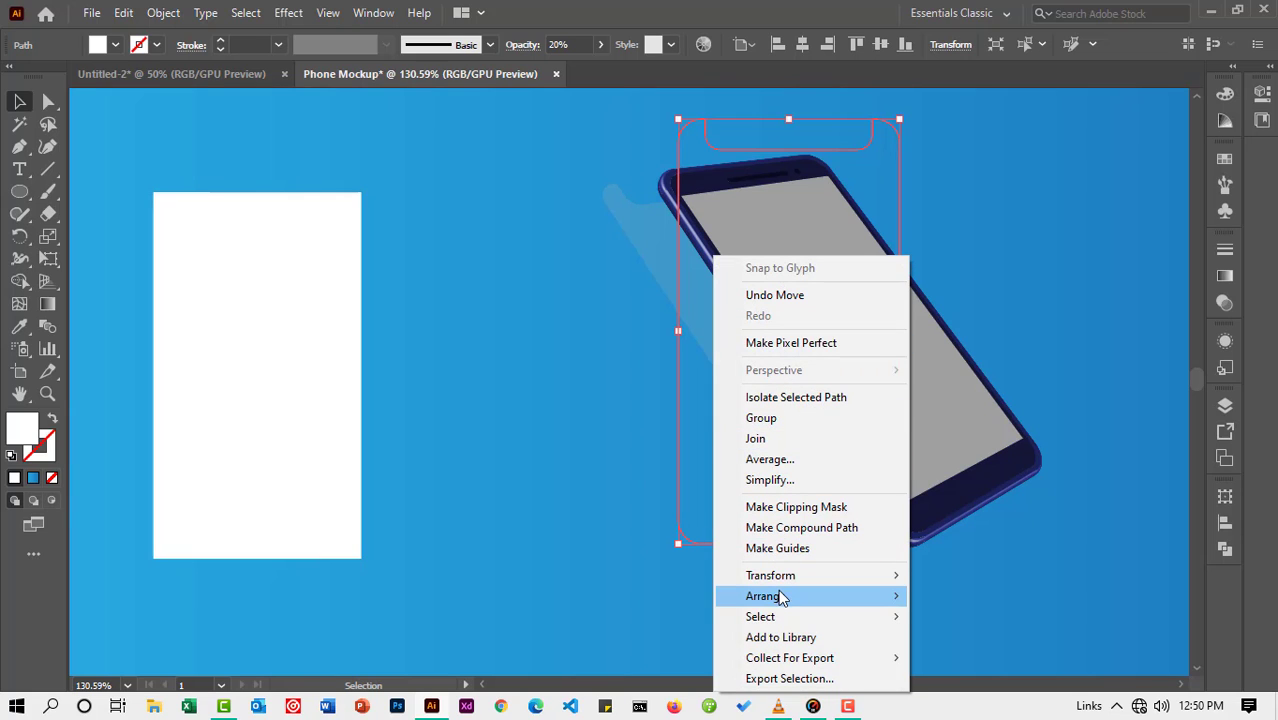
{"action": "mouse_move", "coordinate": [842, 596]}
{"action": "left_click", "coordinate": [940, 599]}
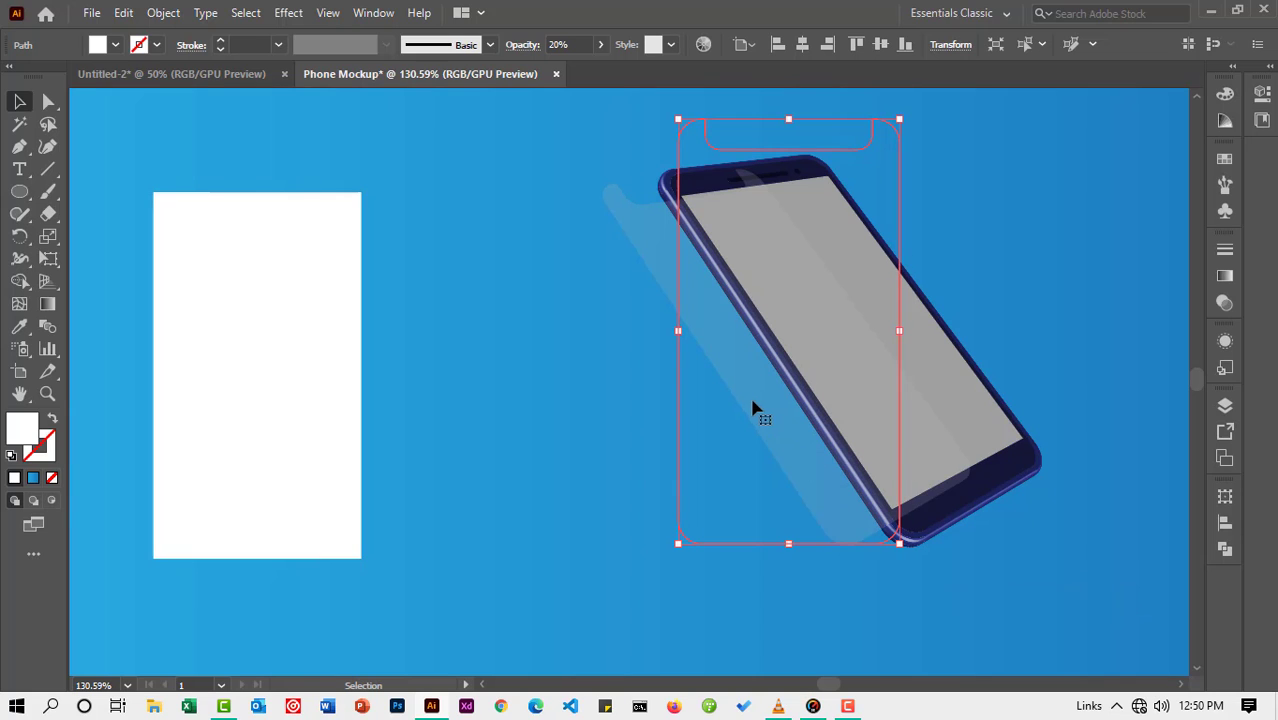
Step: Fit the tilted overlay over the phone's front face and nudge it slightly to the right
{"action": "left_click_drag", "start_coordinate": [769, 400], "coordinate": [832, 382]}
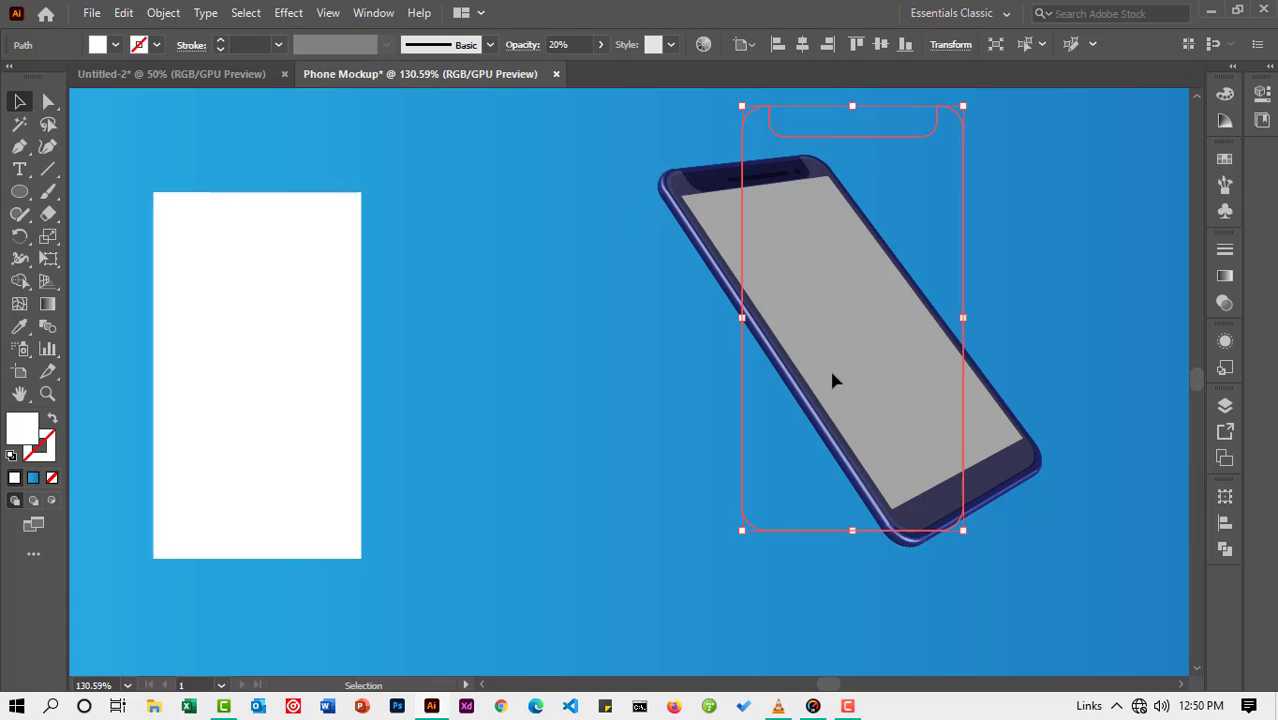
{"action": "key", "text": "Right"}
{"action": "key", "text": "Right"}
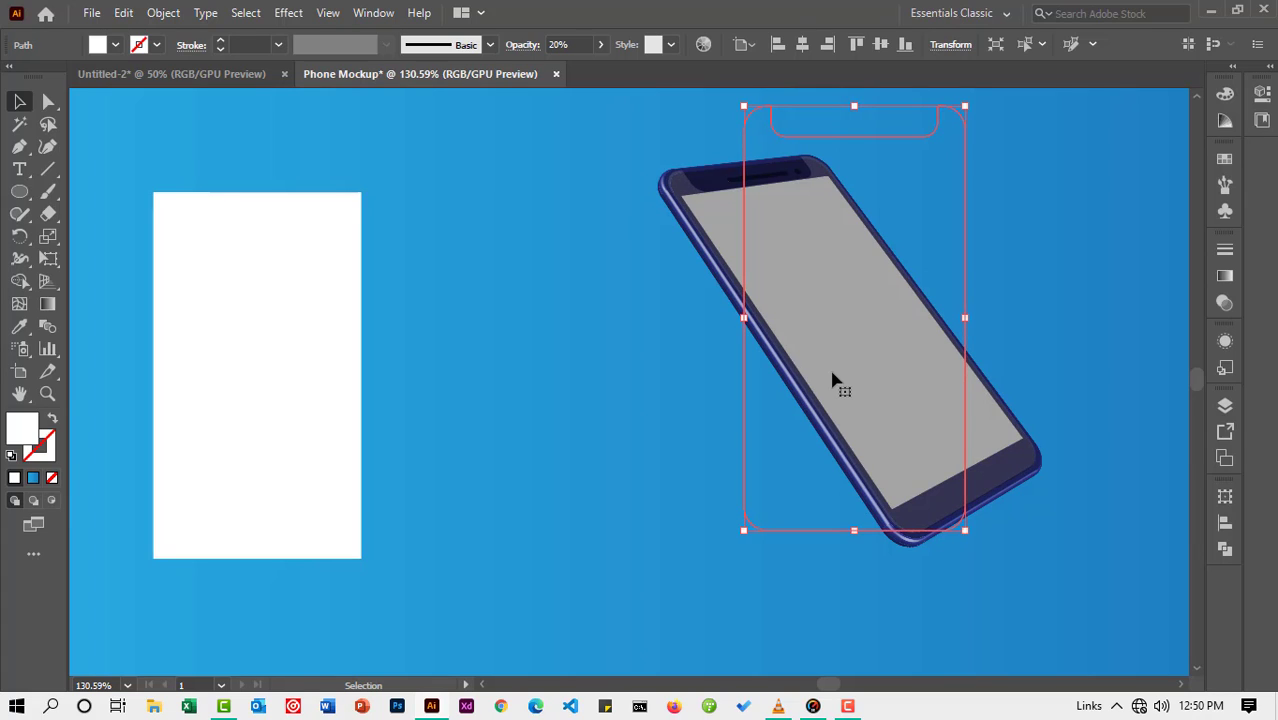
Step: Fine-tune the overlay's position in small nudges so its edges sit inside the phone's frame at the lower corners
{"action": "left_click", "coordinate": [47, 393]}
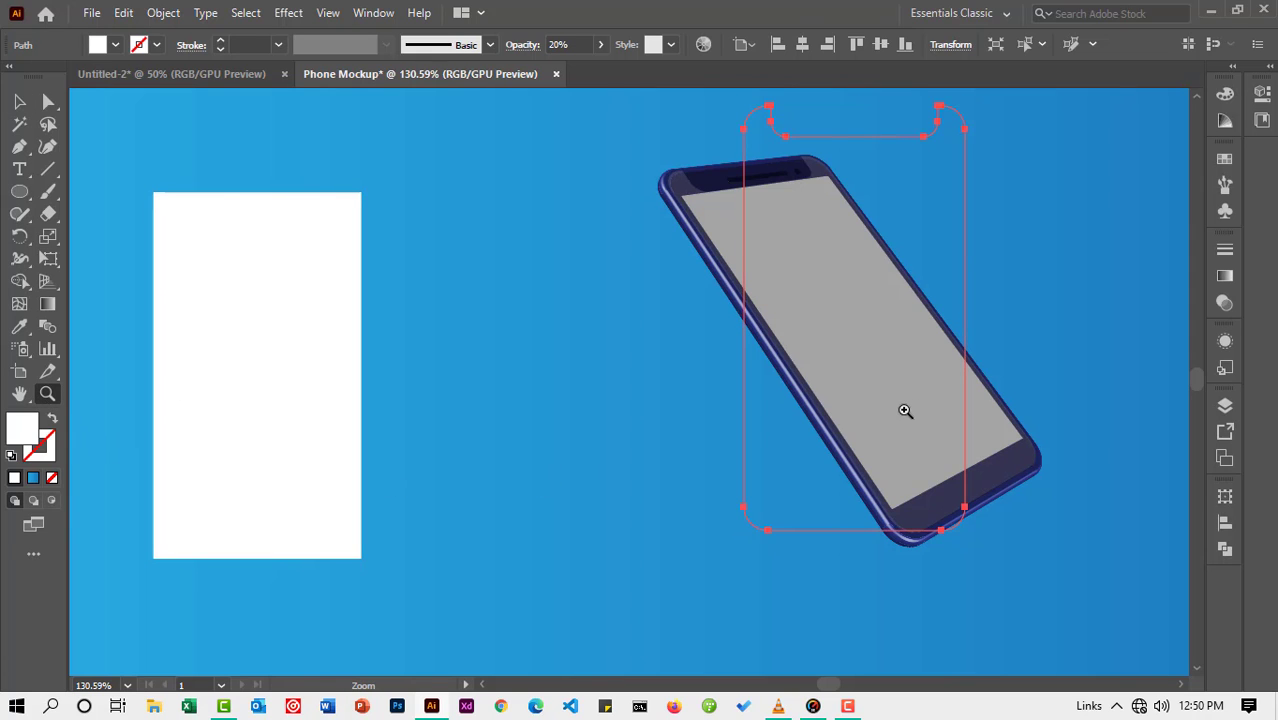
{"action": "left_click_drag", "start_coordinate": [903, 413], "coordinate": [1071, 445]}
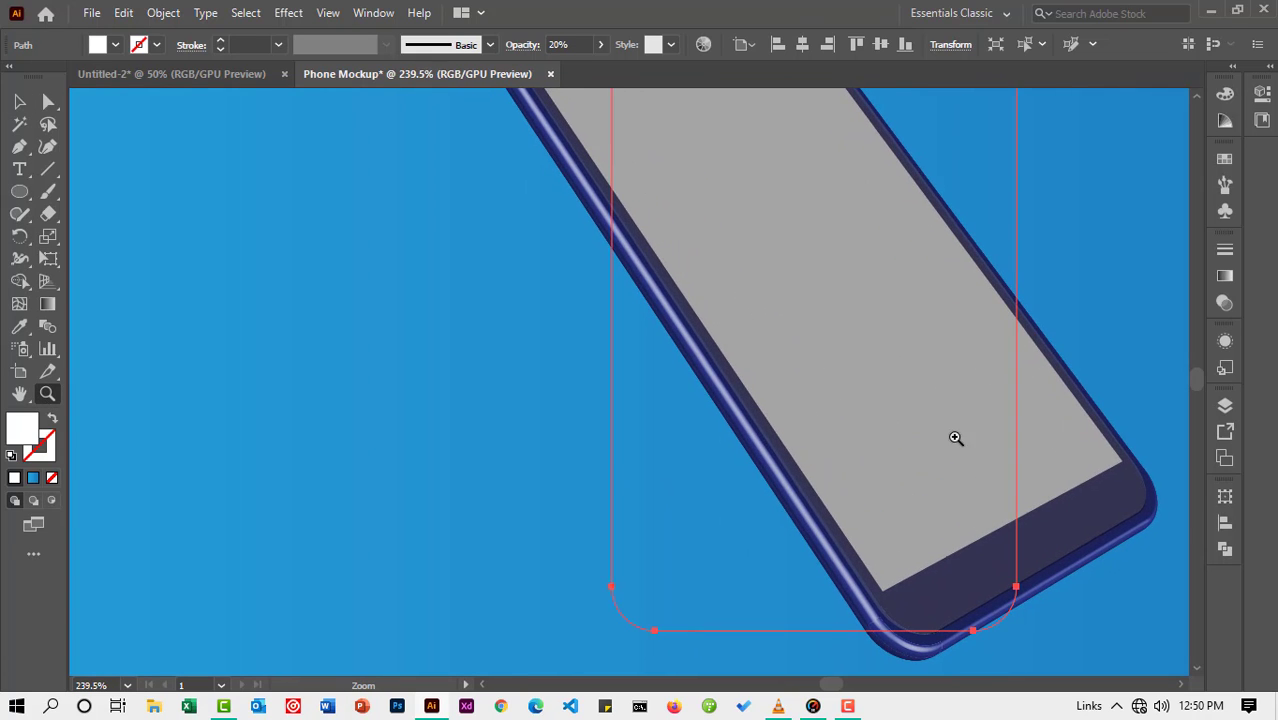
{"action": "left_click_drag", "start_coordinate": [956, 438], "coordinate": [1023, 438]}
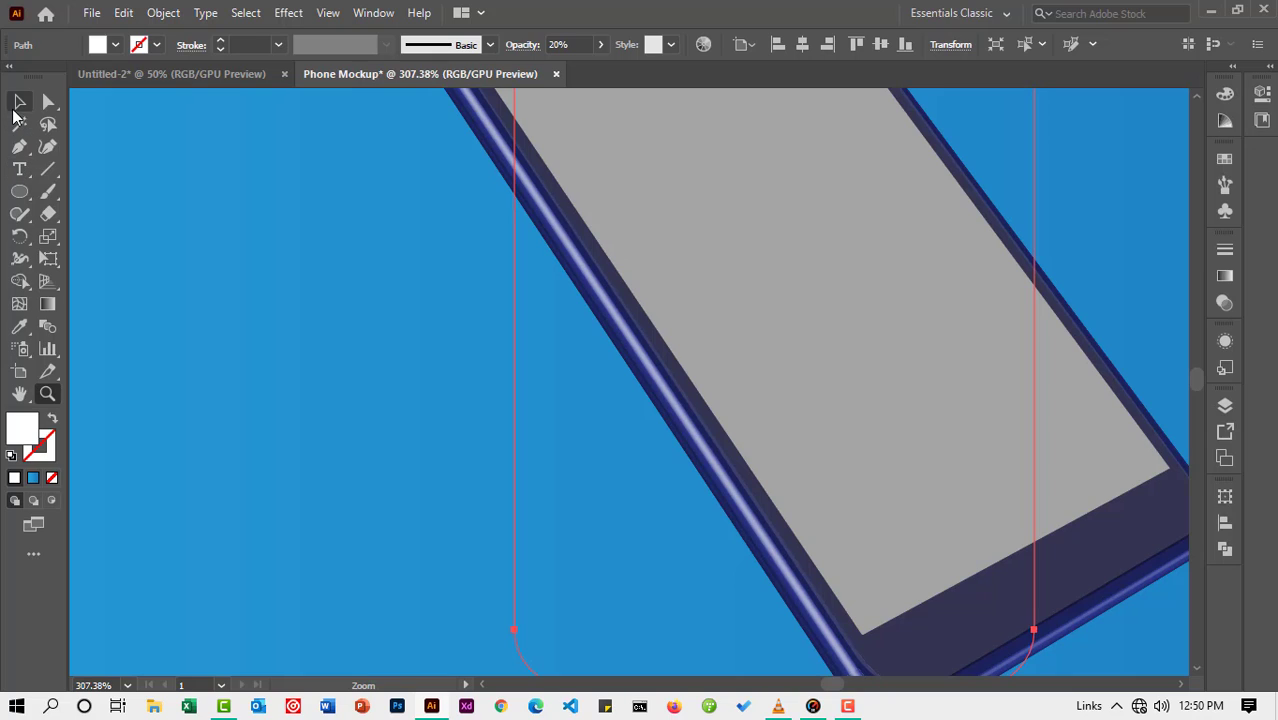
{"action": "key", "text": "v"}
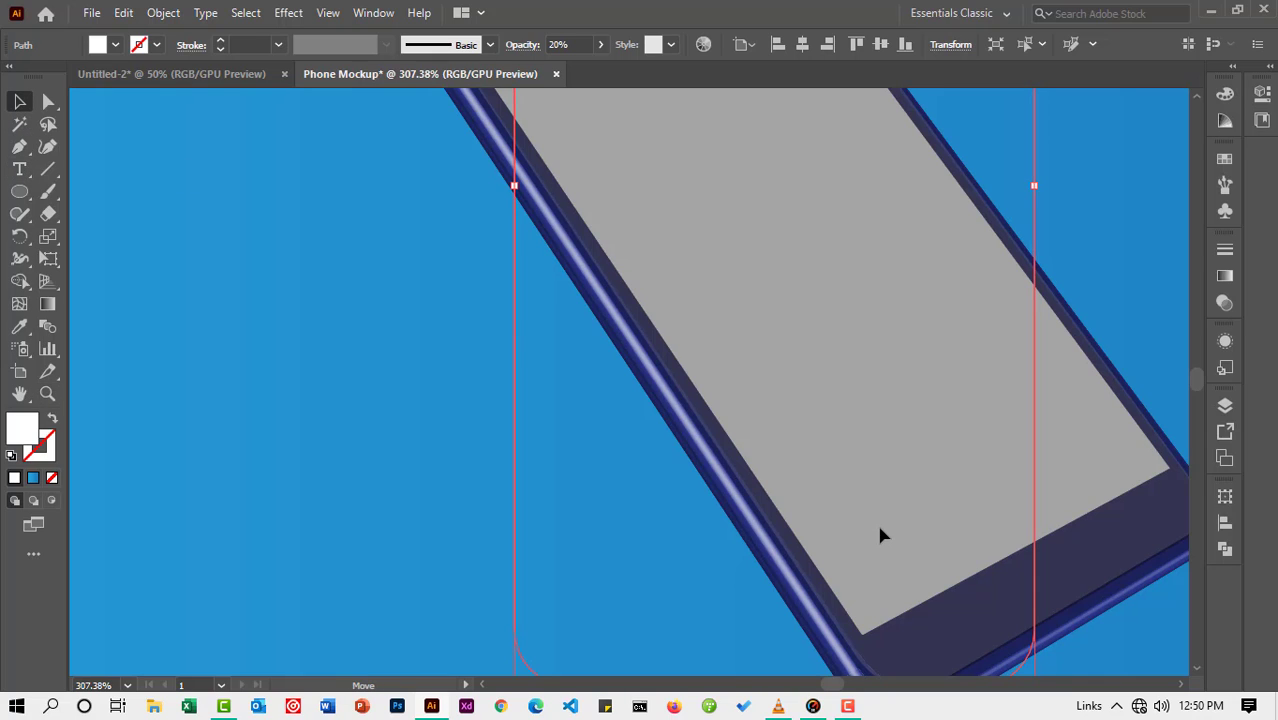
{"action": "left_click_drag", "start_coordinate": [879, 531], "coordinate": [884, 524]}
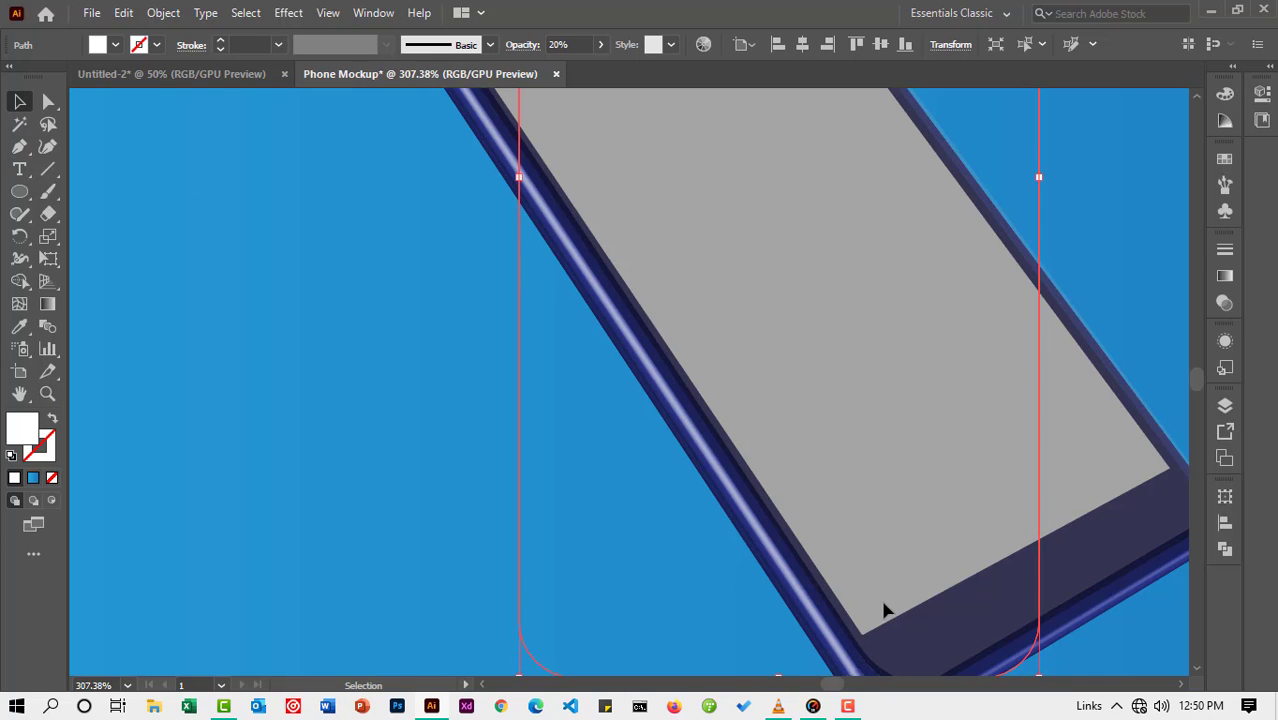
{"action": "left_click_drag", "start_coordinate": [879, 608], "coordinate": [886, 614]}
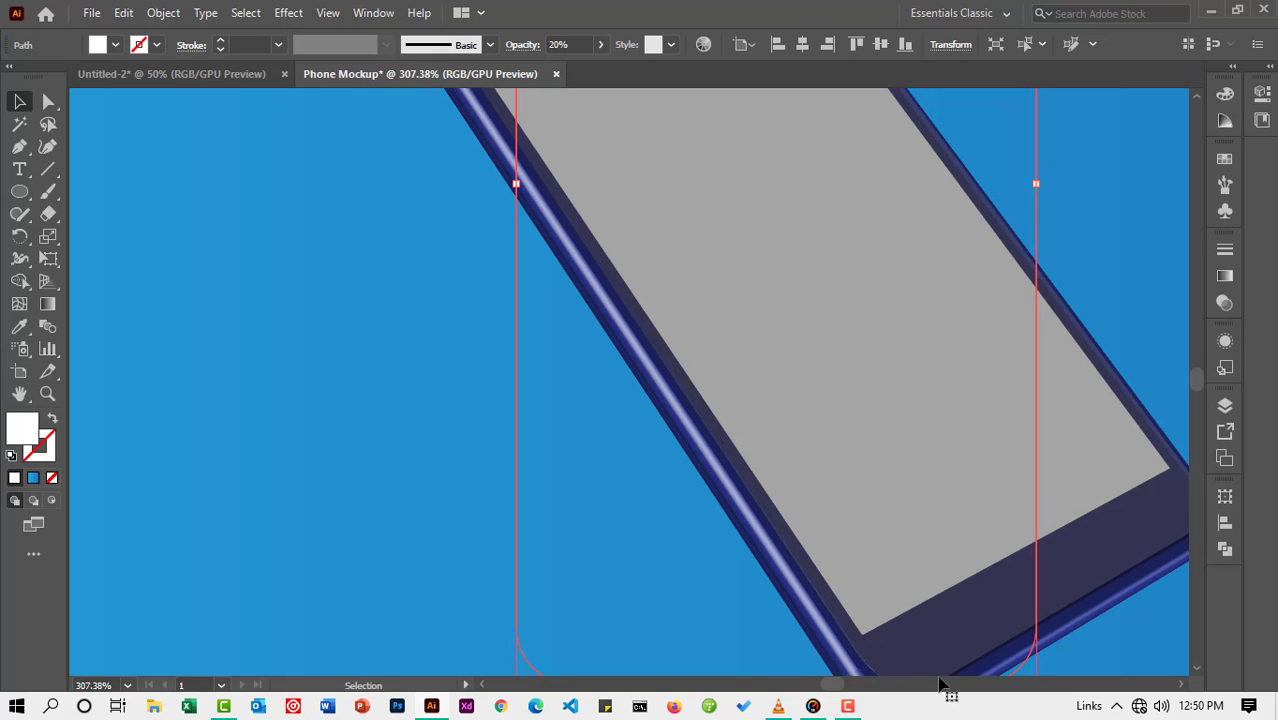
{"action": "left_click_drag", "start_coordinate": [826, 684], "coordinate": [832, 684]}
{"action": "scroll", "coordinate": [855, 557], "scroll_direction": "down", "scroll_amount": 1}
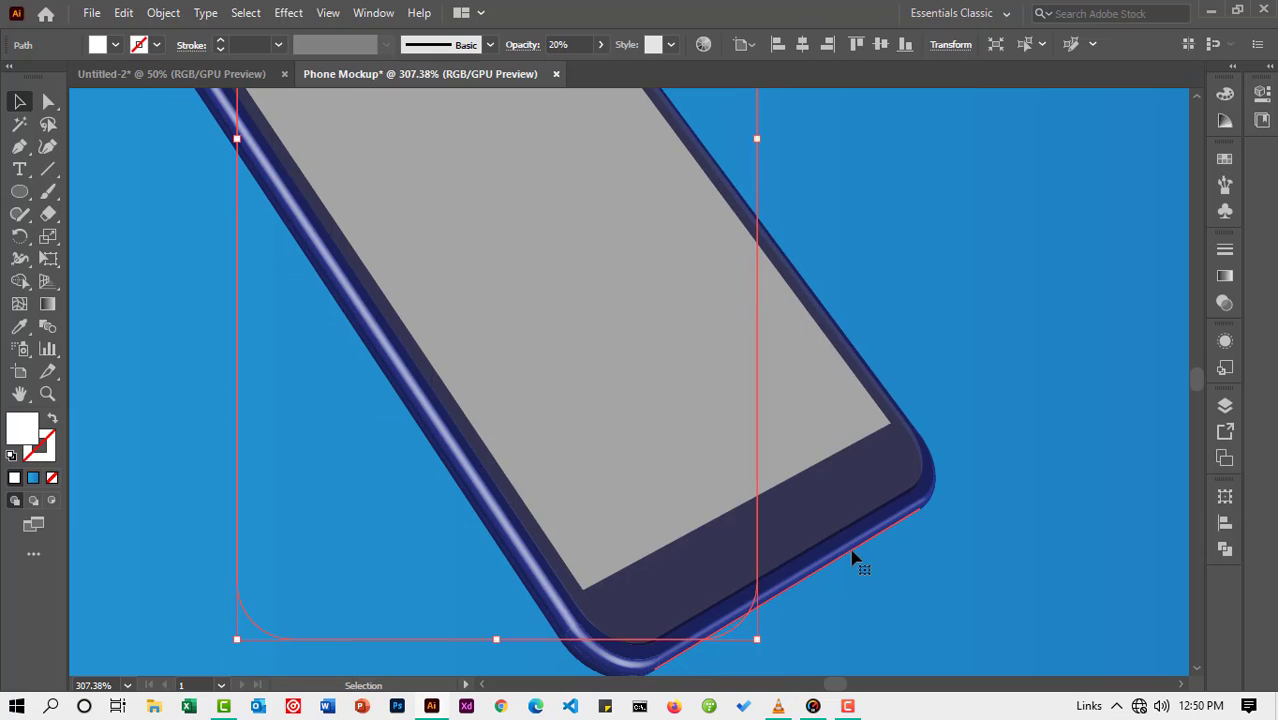
{"action": "key", "text": "Right"}
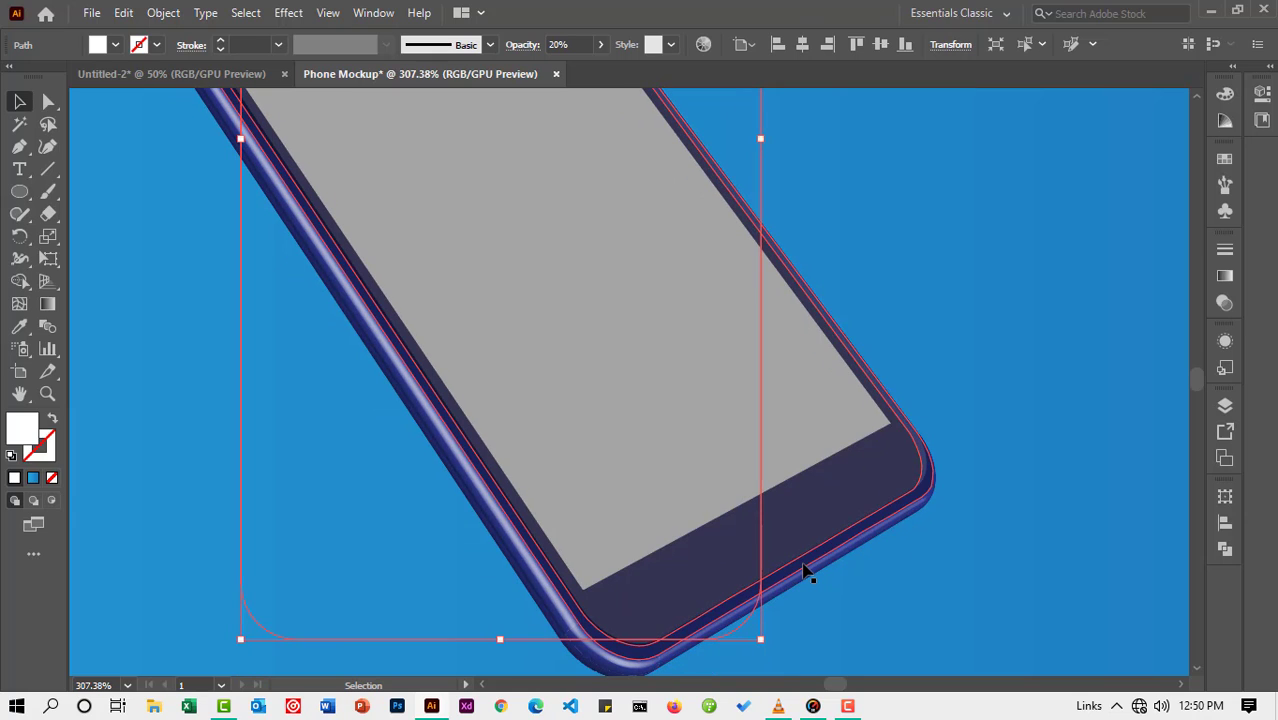
{"action": "key", "text": "Up"}
{"action": "key", "text": "Left"}
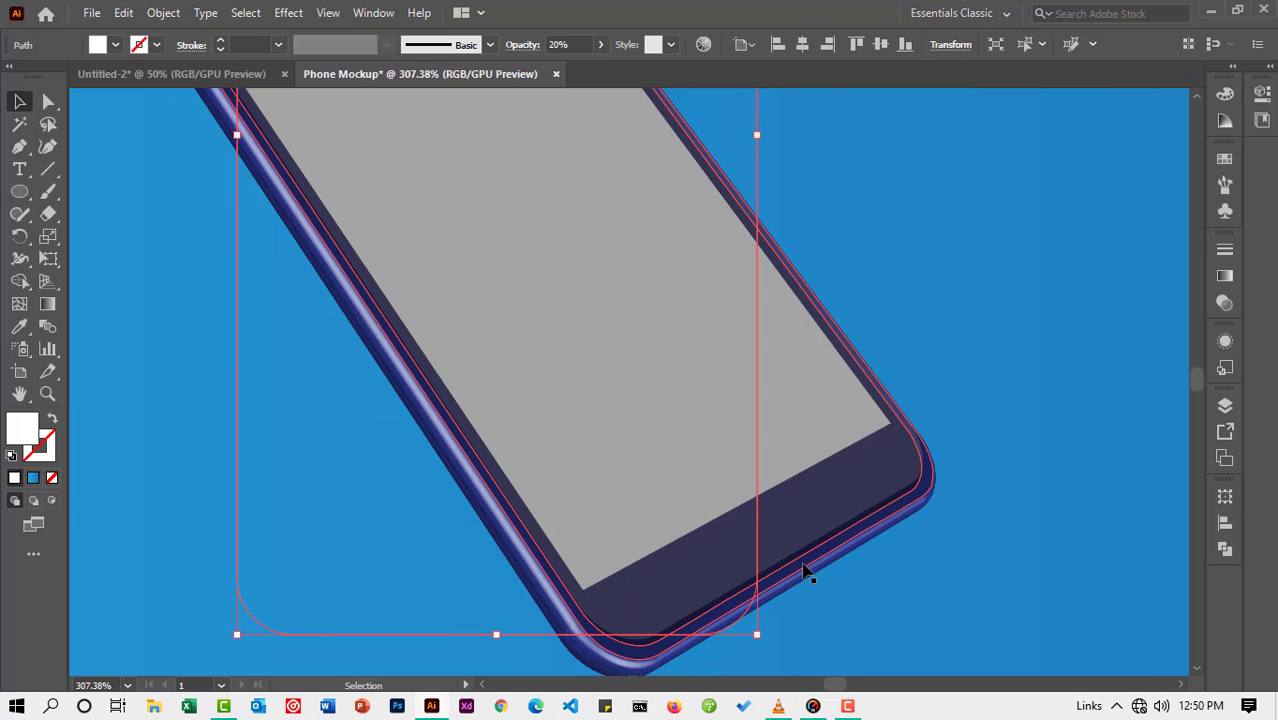
Step: Expand the appearance of the fitted overlay and deselect it
{"action": "key", "text": "z"}
{"action": "left_click_drag", "start_coordinate": [578, 465], "coordinate": [400, 354]}
{"action": "left_click_drag", "start_coordinate": [519, 420], "coordinate": [556, 417]}
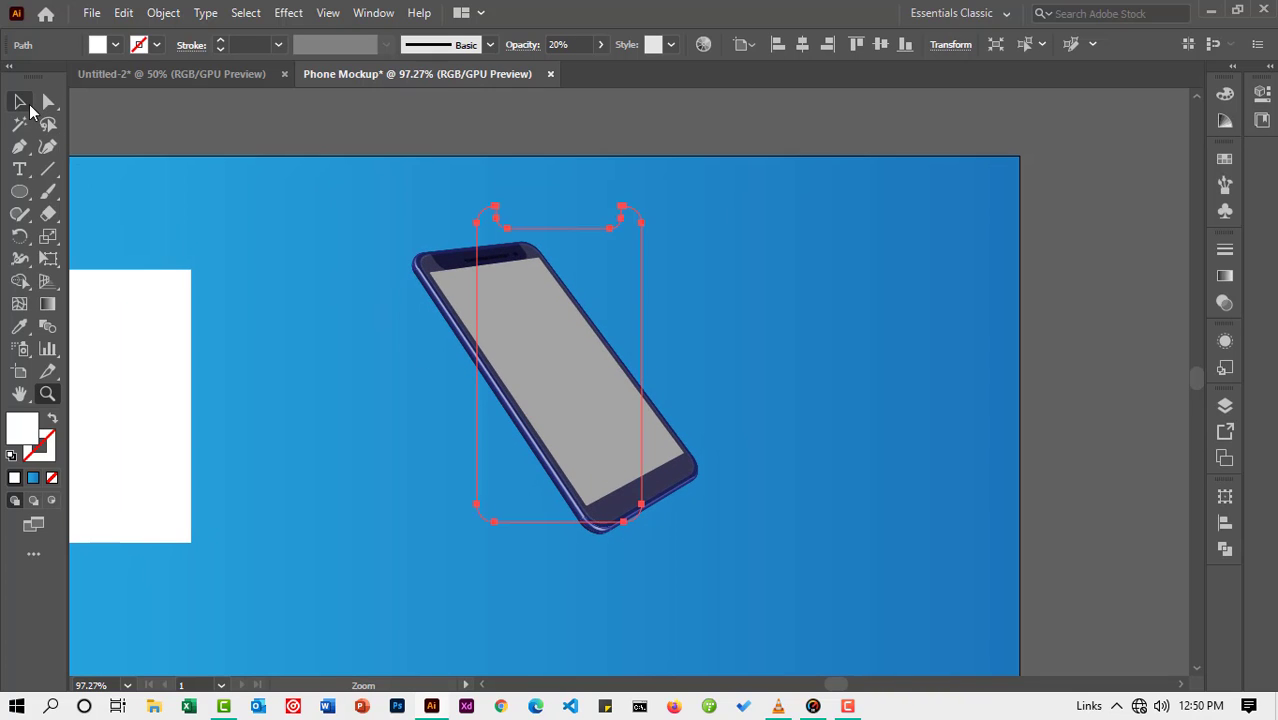
{"action": "left_click", "coordinate": [20, 102]}
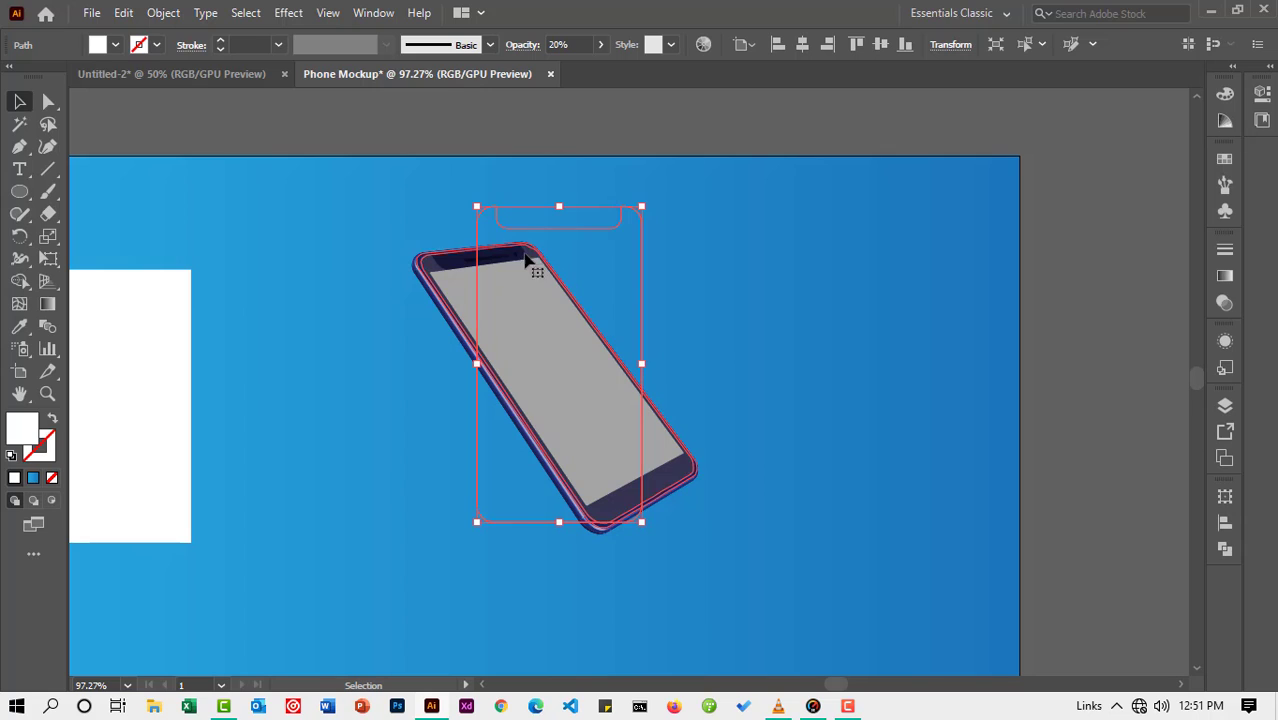
{"action": "left_click", "coordinate": [171, 18]}
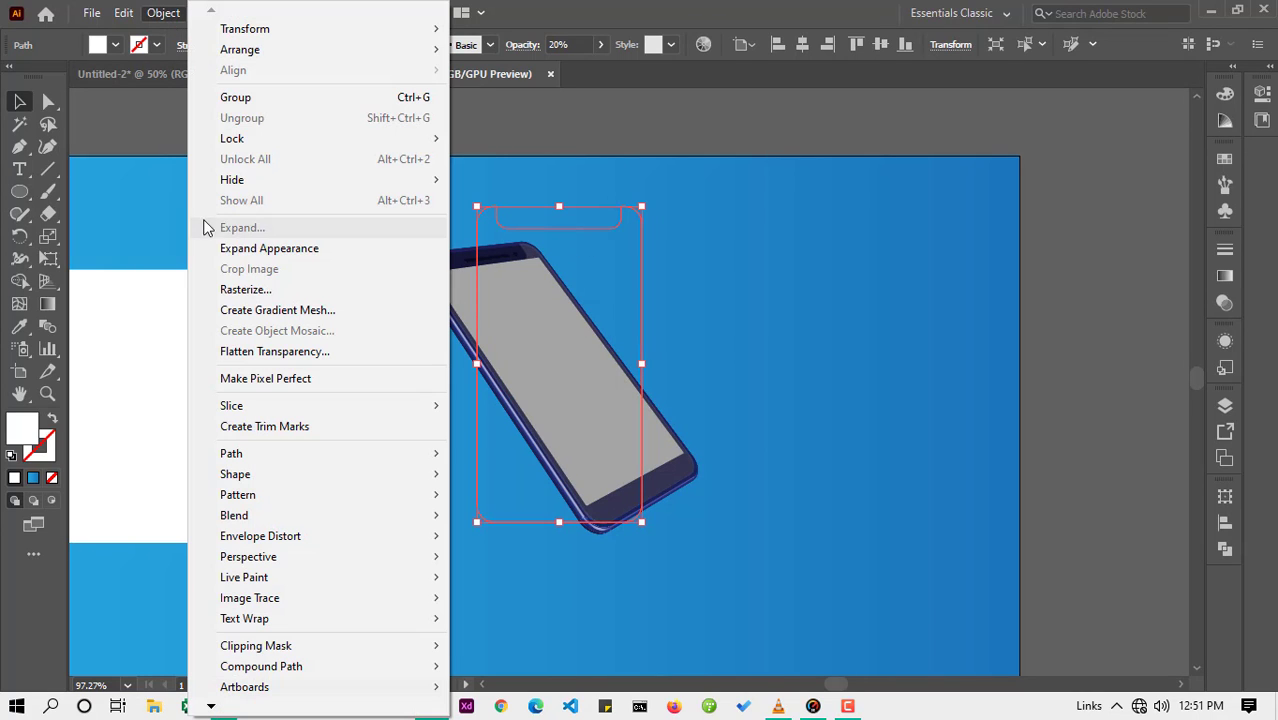
{"action": "left_click", "coordinate": [222, 248]}
{"action": "left_click", "coordinate": [412, 132]}
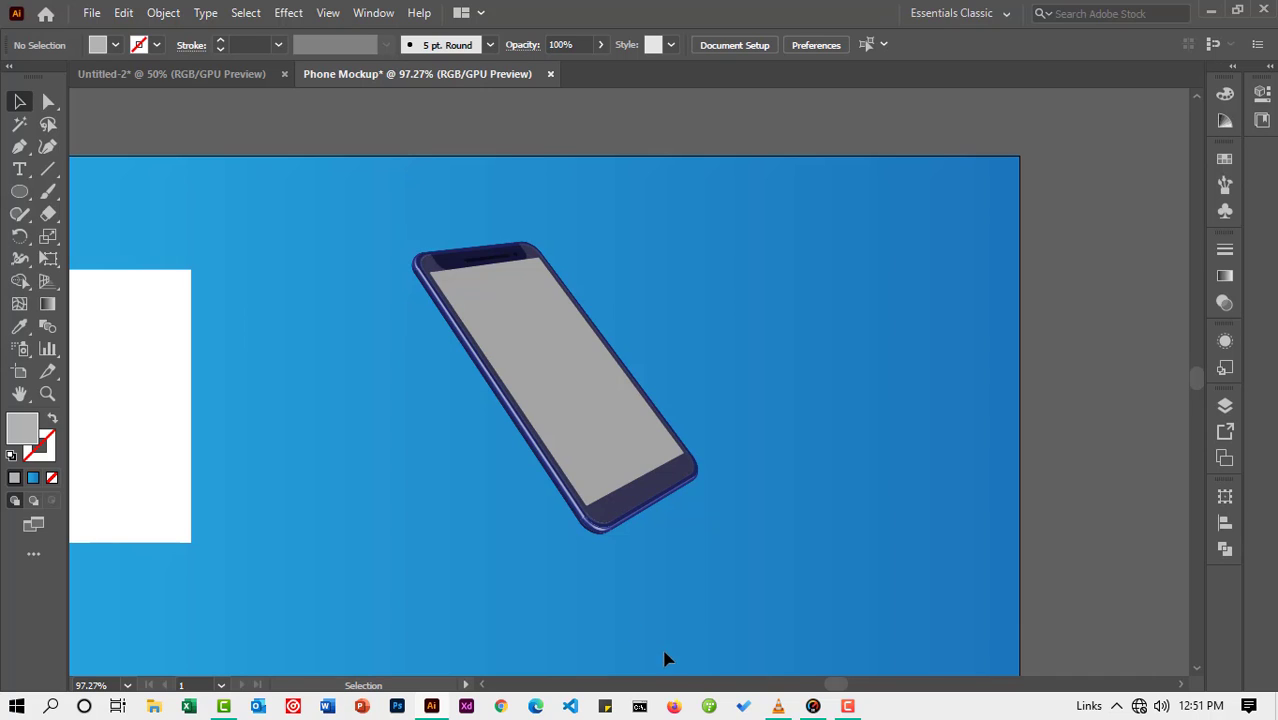
Step: Move the white rectangle slightly up and toward the phone on the gradient background, and activate the Mesh tool
{"action": "left_click_drag", "start_coordinate": [832, 681], "coordinate": [819, 676]}
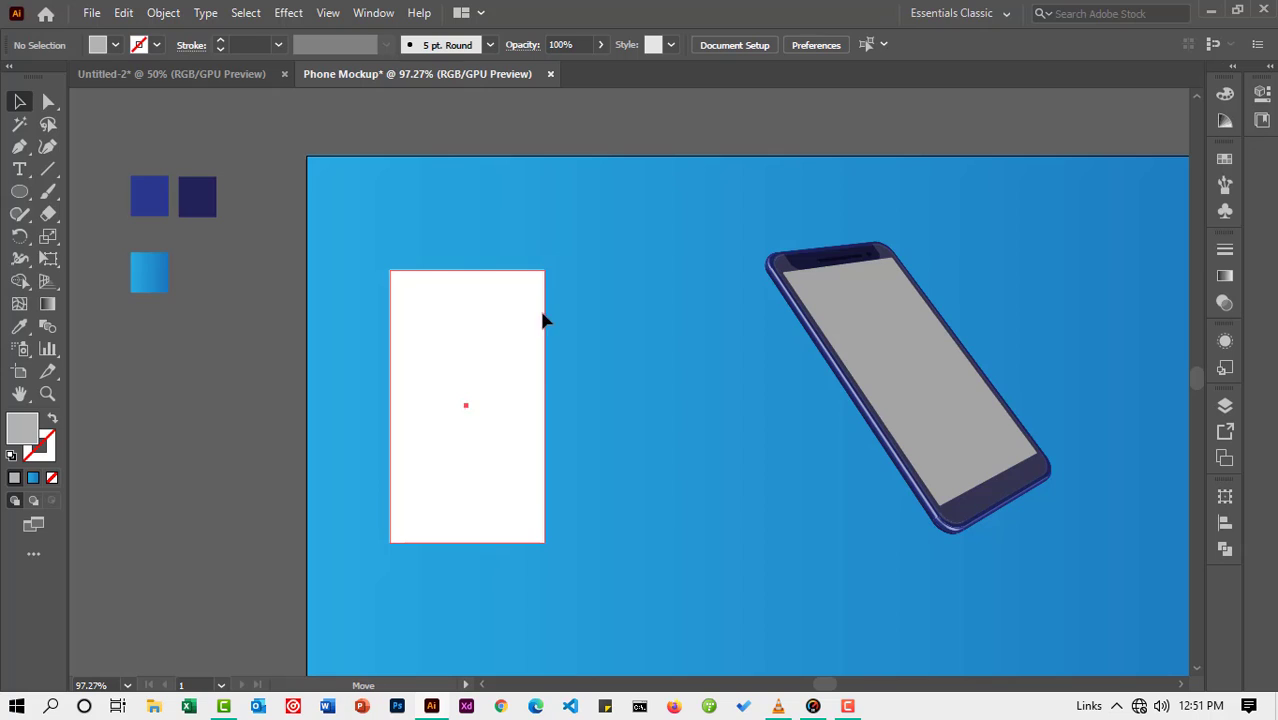
{"action": "left_click_drag", "start_coordinate": [545, 320], "coordinate": [685, 300]}
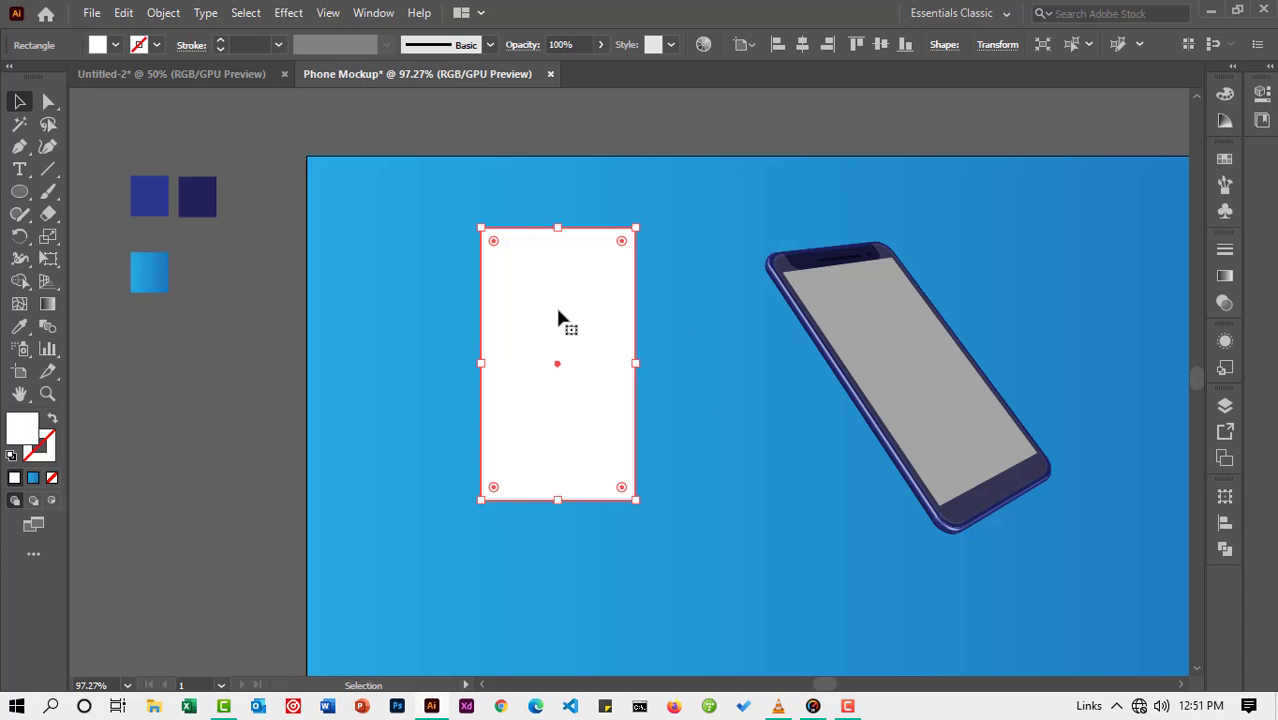
{"action": "left_click_drag", "start_coordinate": [505, 288], "coordinate": [497, 236]}
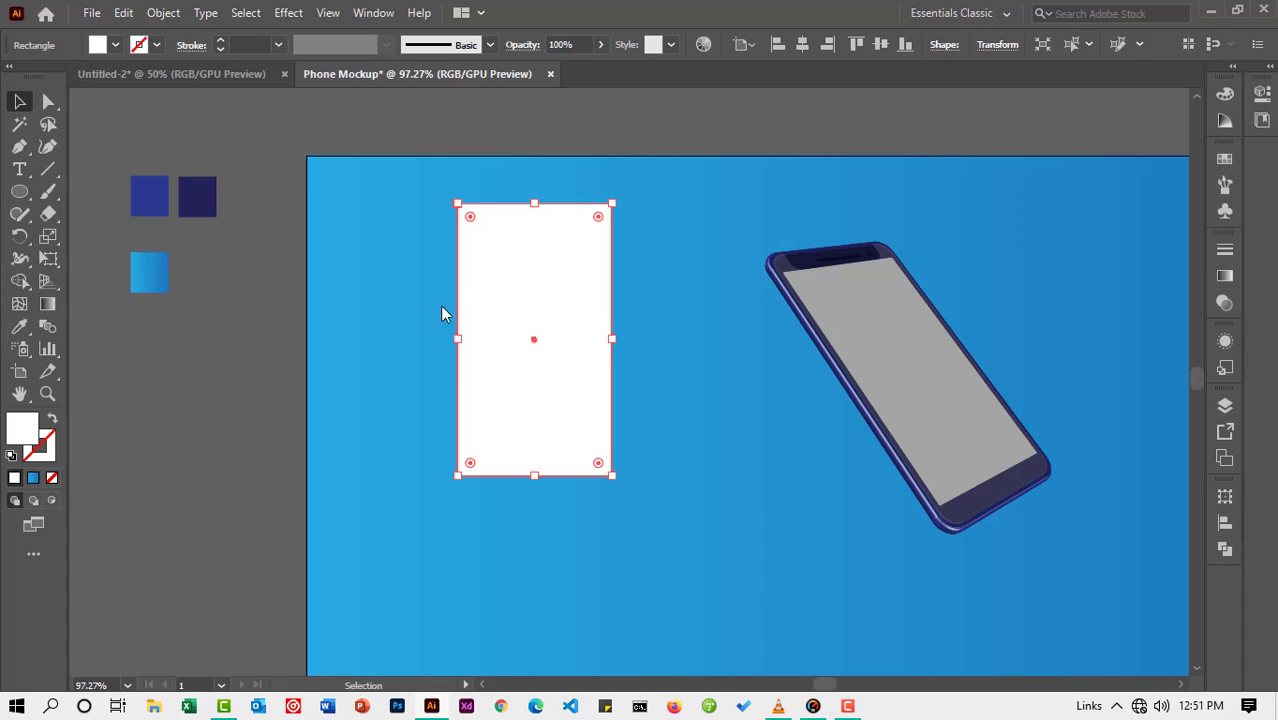
{"action": "left_click", "coordinate": [20, 304]}
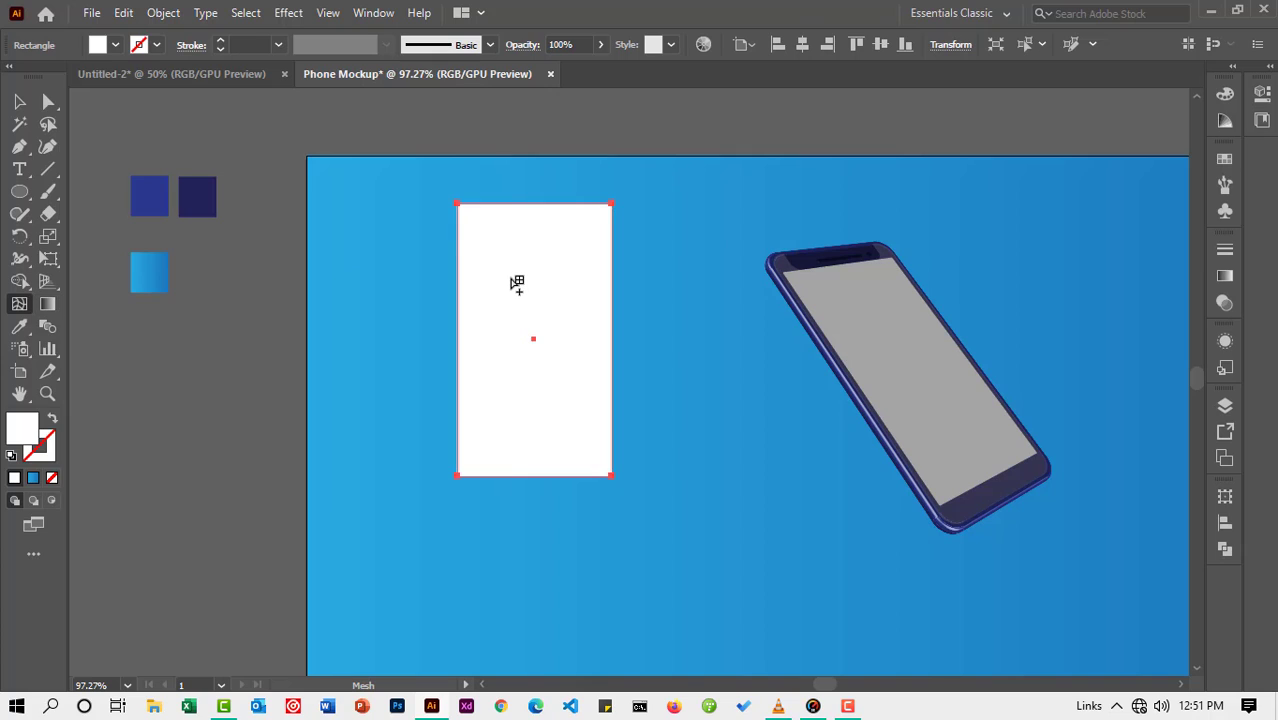
{"action": "left_click", "coordinate": [511, 278]}
{"action": "left_click", "coordinate": [547, 333]}
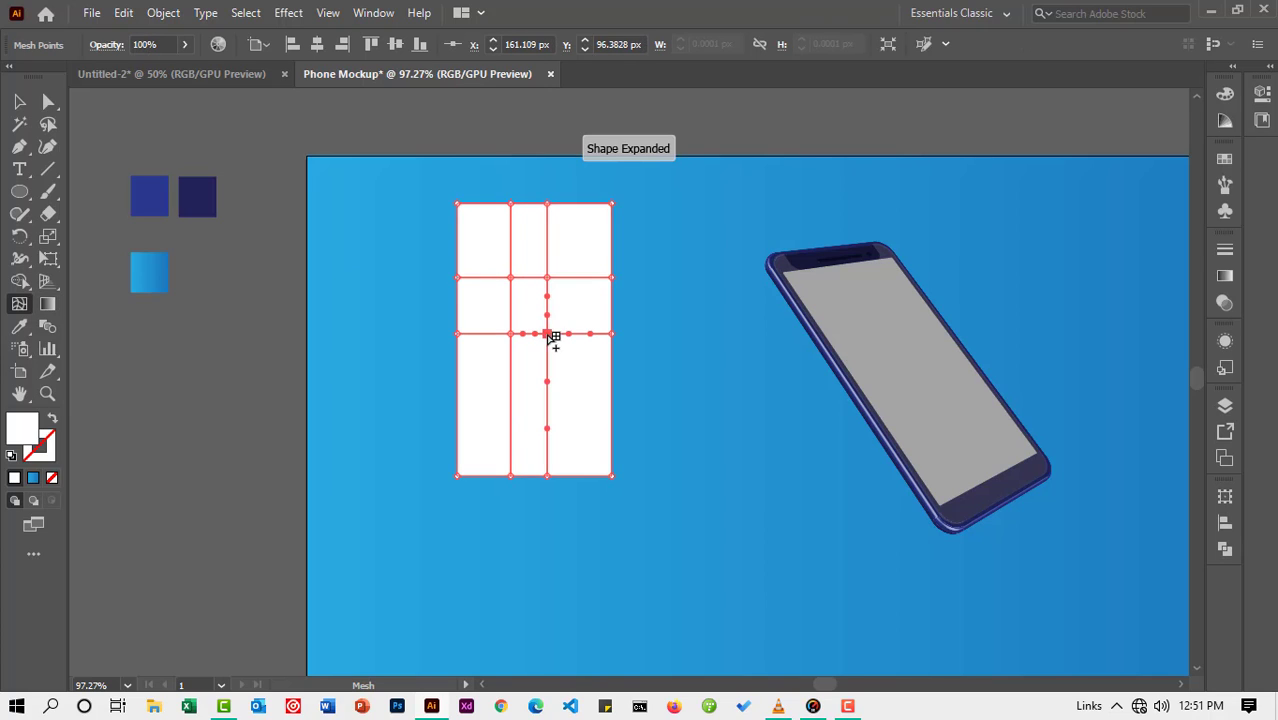
{"action": "left_click", "coordinate": [581, 410]}
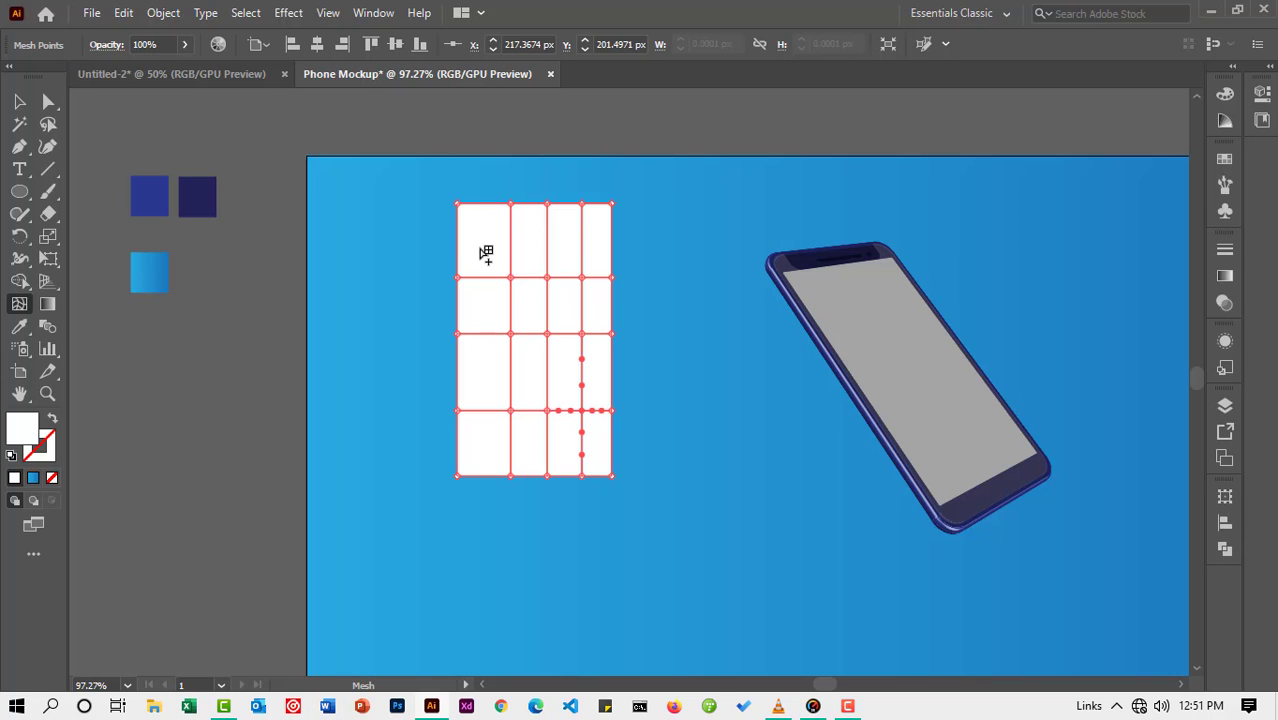
{"action": "key", "text": "ctrl+z"}
{"action": "key", "text": "ctrl+z"}
{"action": "key", "text": "ctrl+z"}
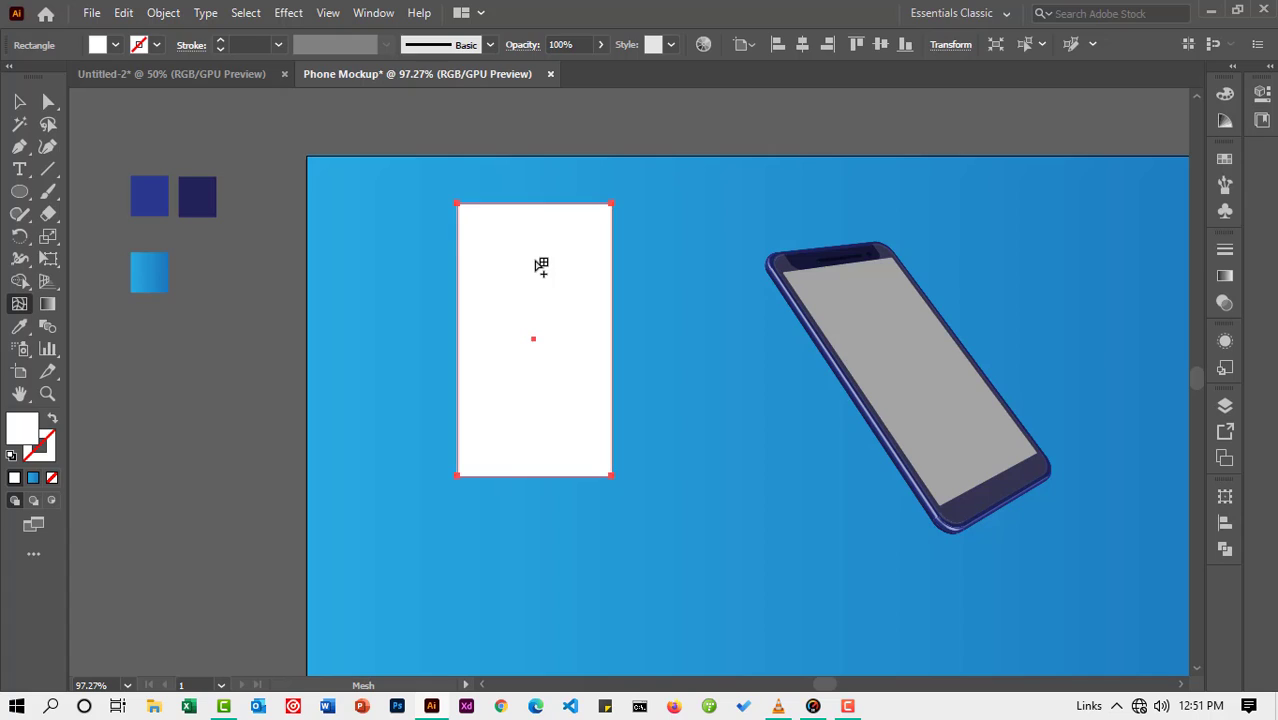
Step: Add three mesh points down the white rectangle's vertical centre line, dividing it into two columns and four rows
{"action": "left_click", "coordinate": [535, 260]}
{"action": "left_click", "coordinate": [535, 347]}
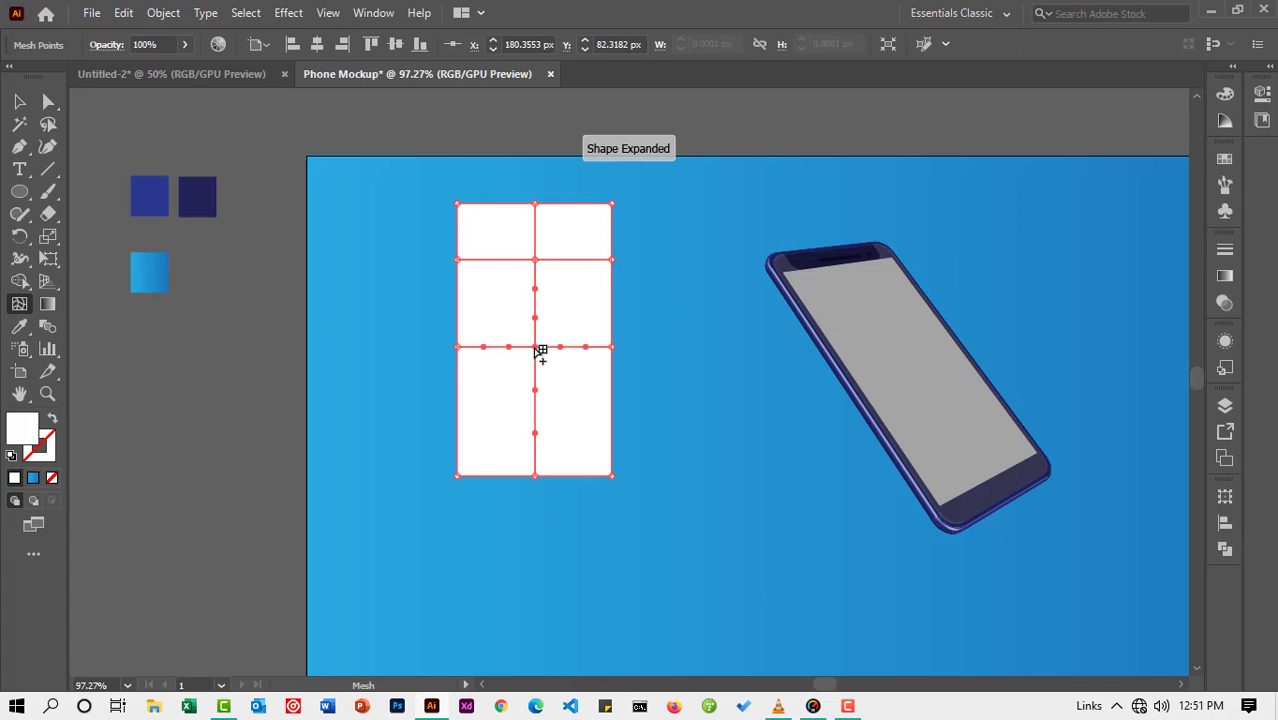
{"action": "left_click", "coordinate": [535, 427]}
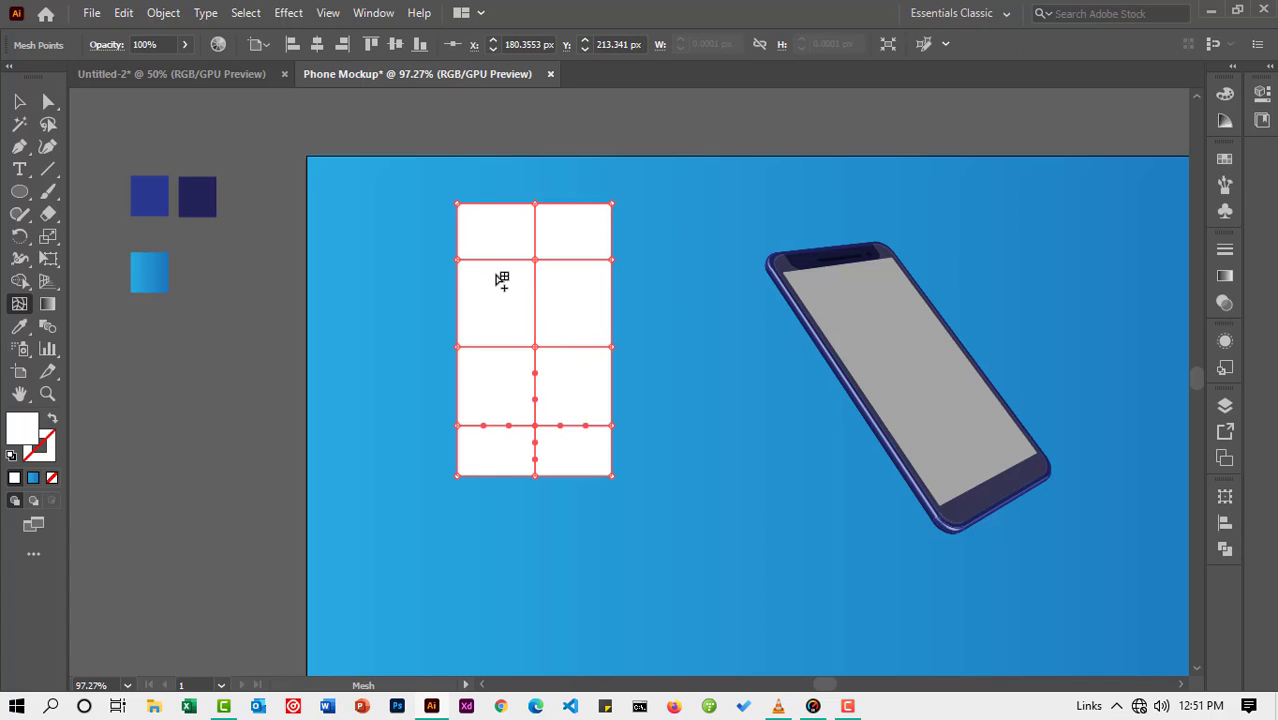
Step: Colour the mesh points along the rectangle's upper two horizontal lines magenta at right, CMYK Blue at left and crimson at centre
{"action": "left_click", "coordinate": [48, 104]}
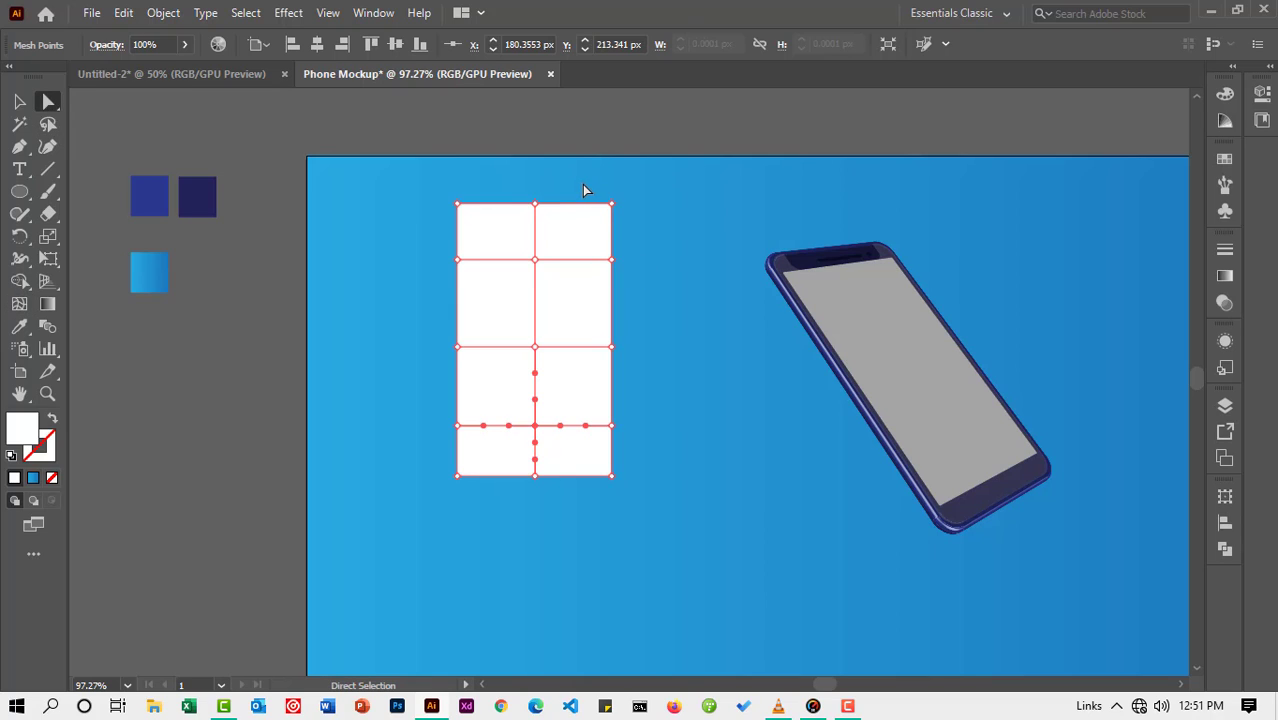
{"action": "left_click_drag", "start_coordinate": [585, 224], "coordinate": [657, 297]}
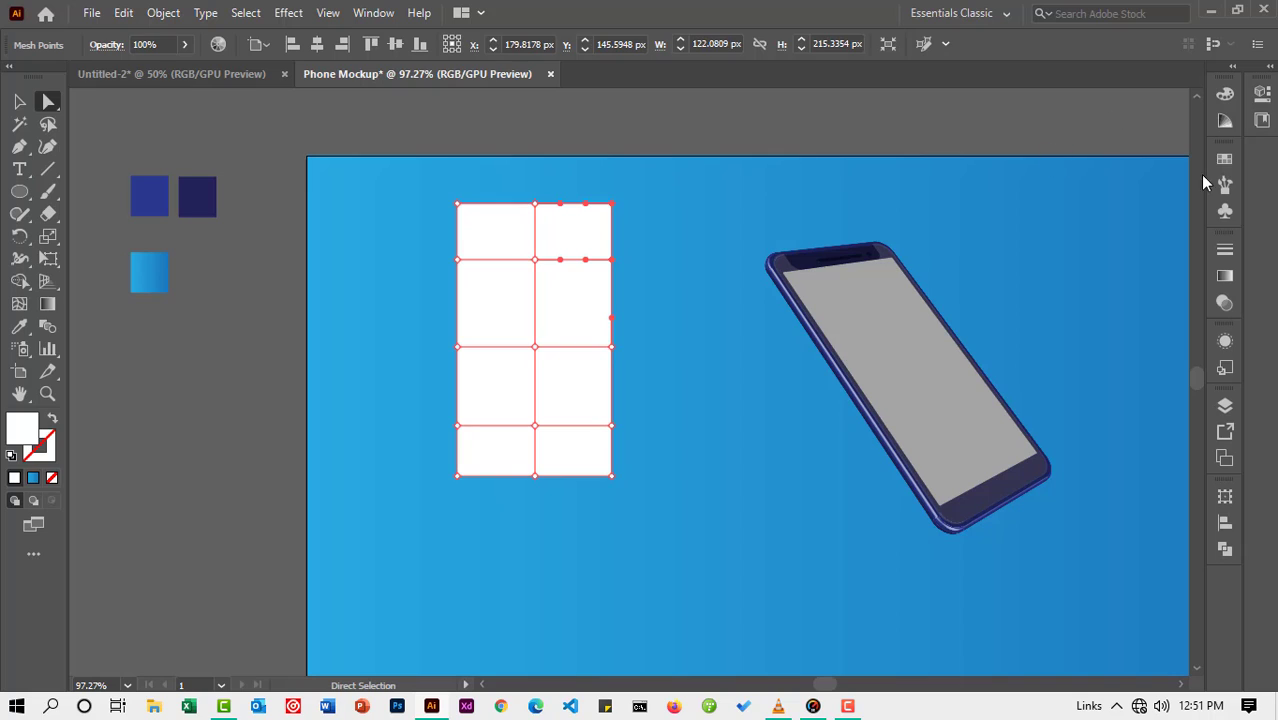
{"action": "left_click", "coordinate": [1224, 162]}
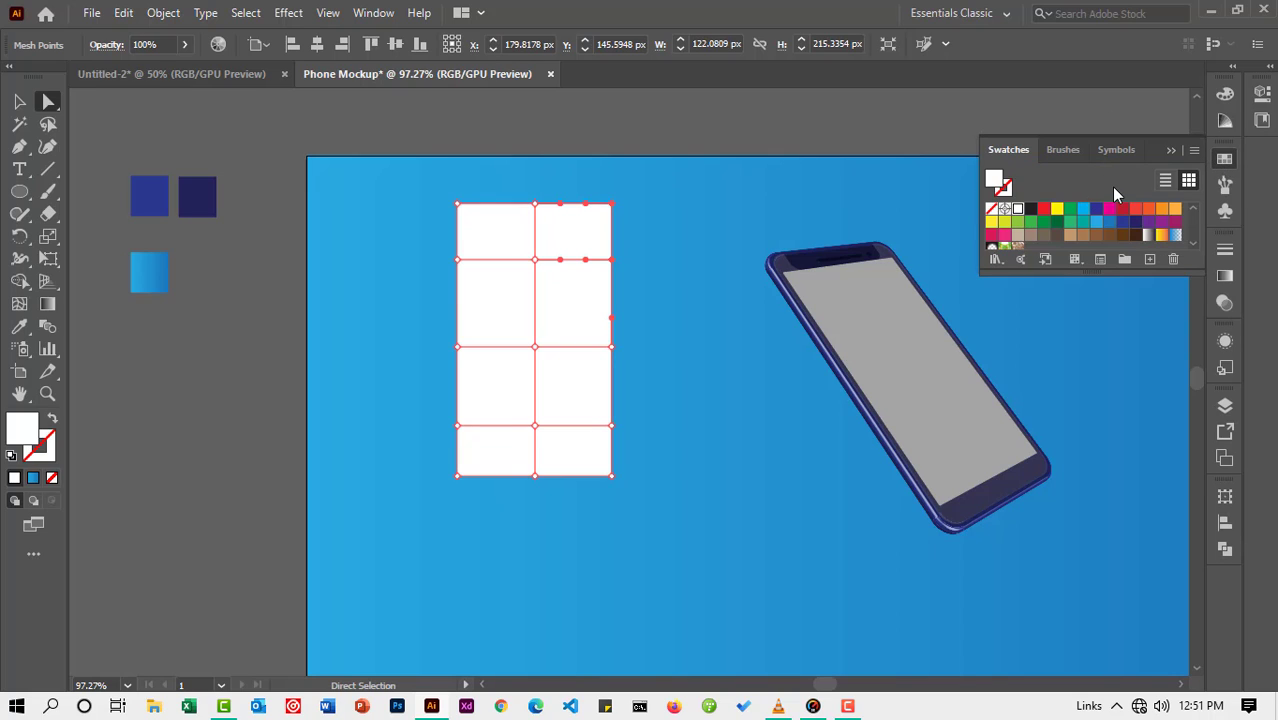
{"action": "left_click", "coordinate": [1108, 210]}
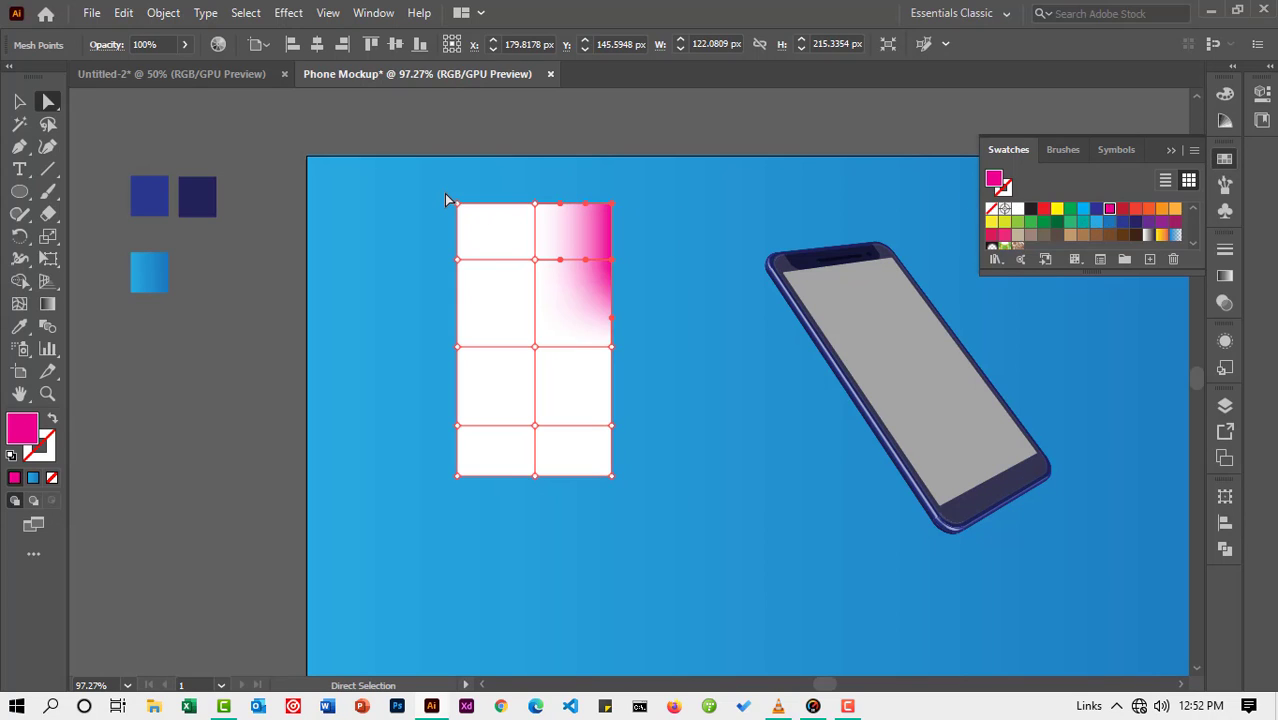
{"action": "left_click", "coordinate": [531, 277]}
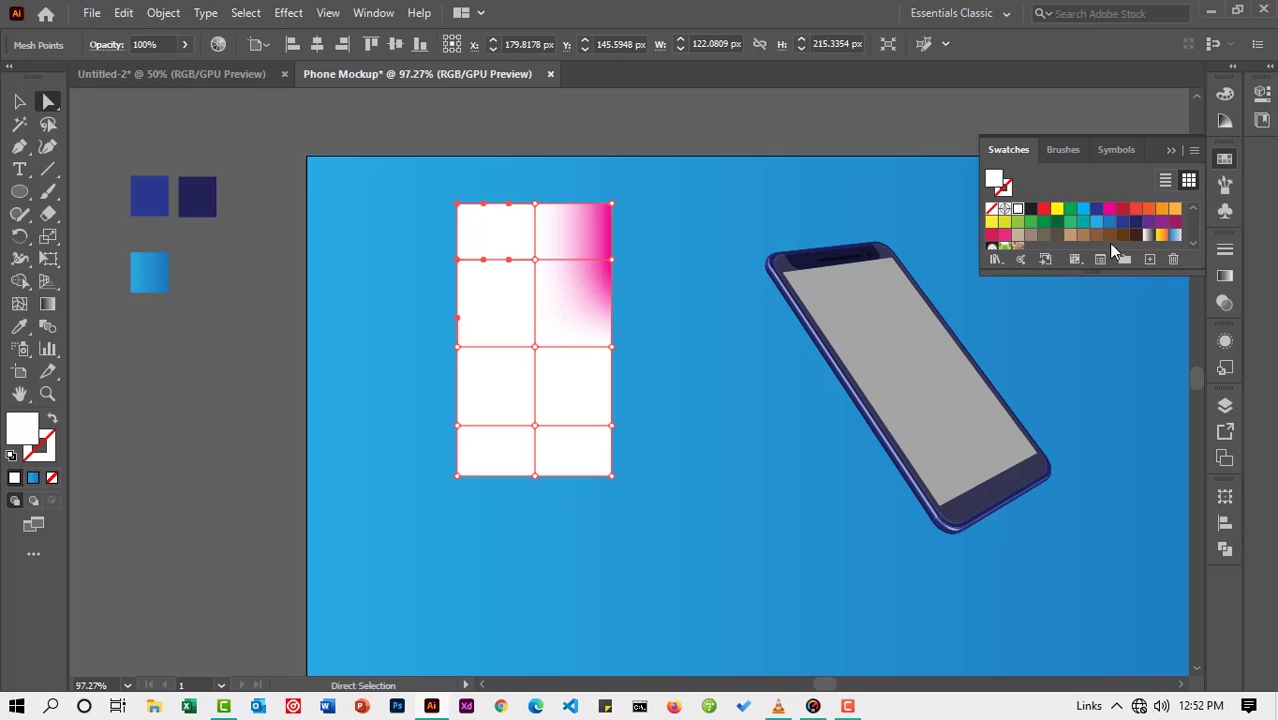
{"action": "left_click", "coordinate": [1096, 208]}
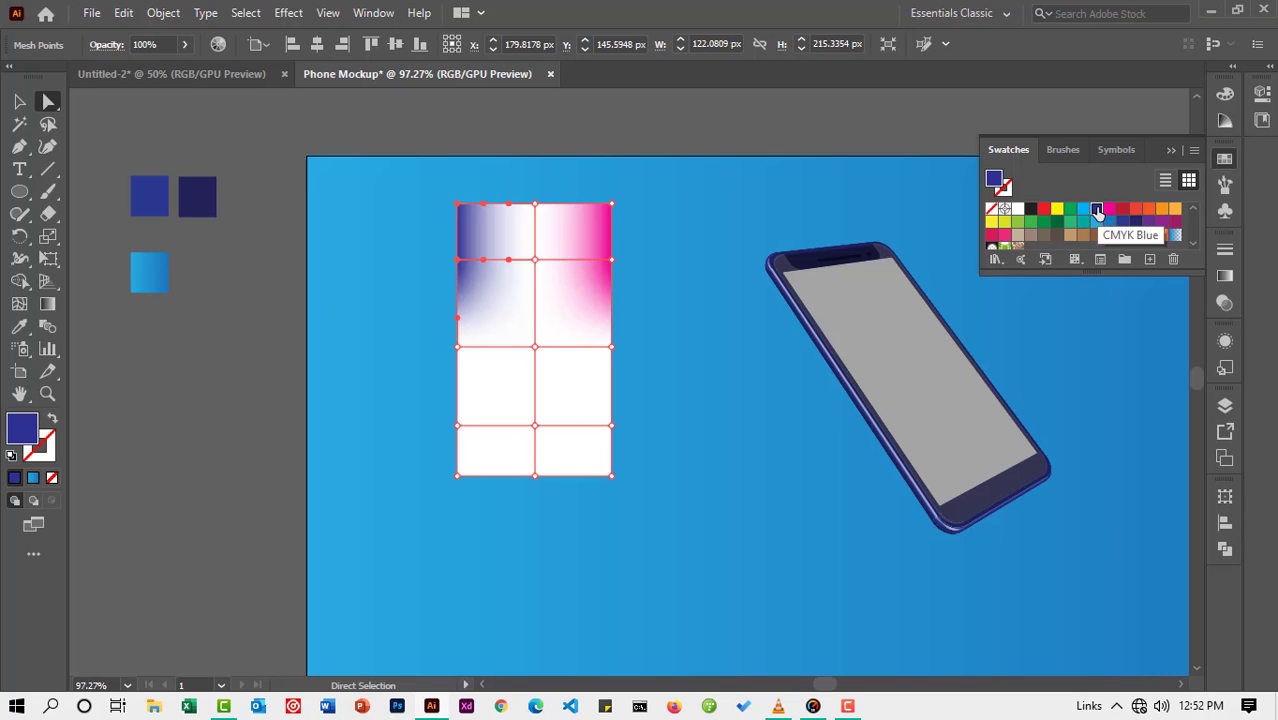
{"action": "left_click", "coordinate": [559, 295]}
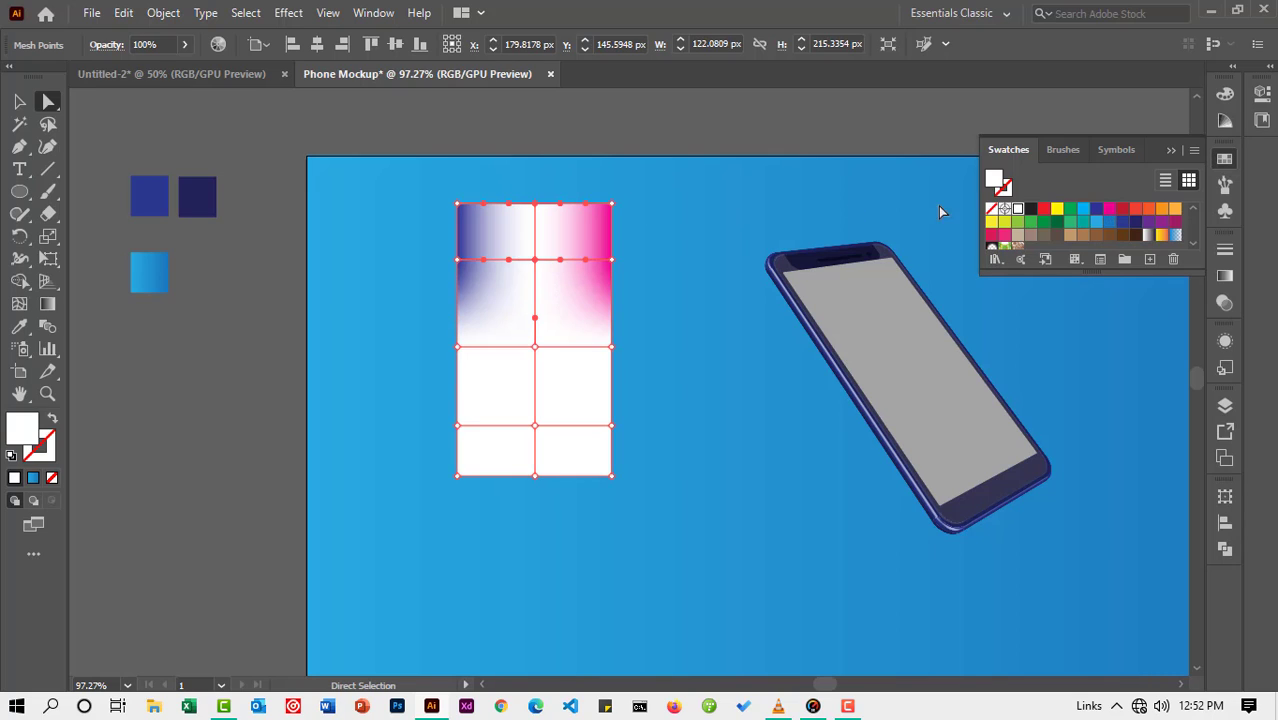
{"action": "left_click", "coordinate": [991, 236]}
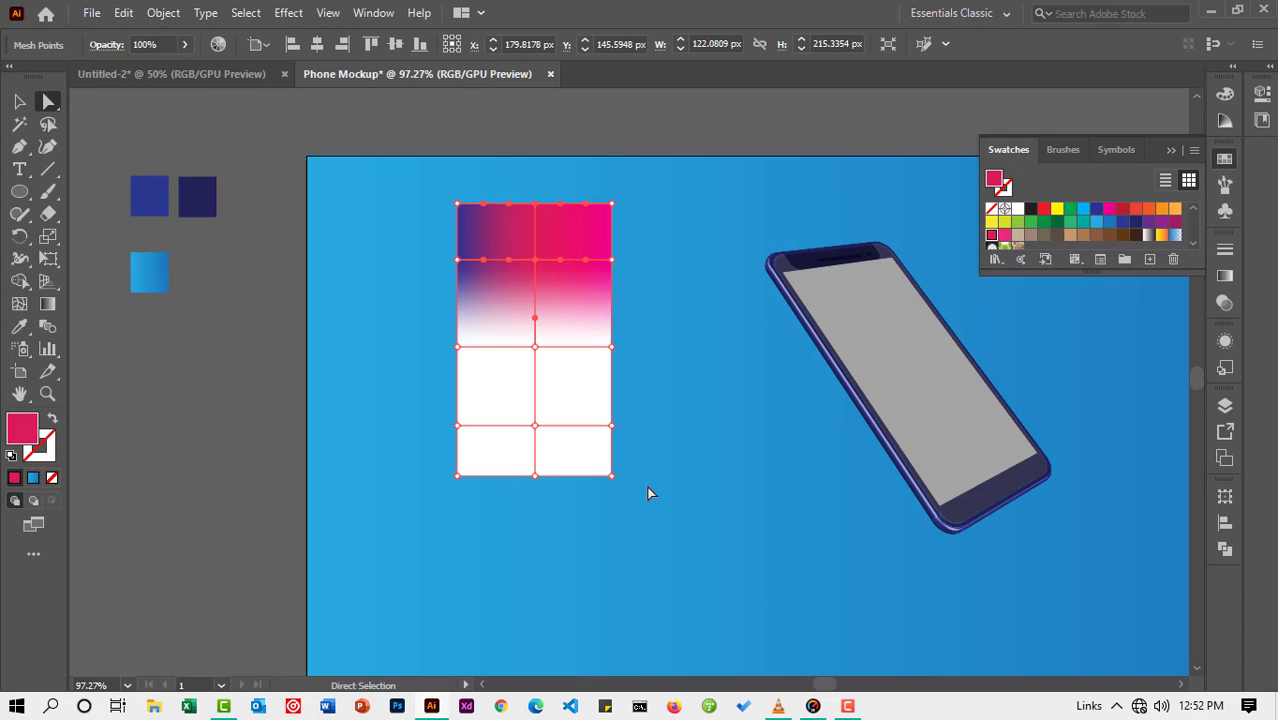
Step: Colour the two lower-right mesh points orange and the centre and right points of the middle mesh line medium blue
{"action": "left_click", "coordinate": [585, 371]}
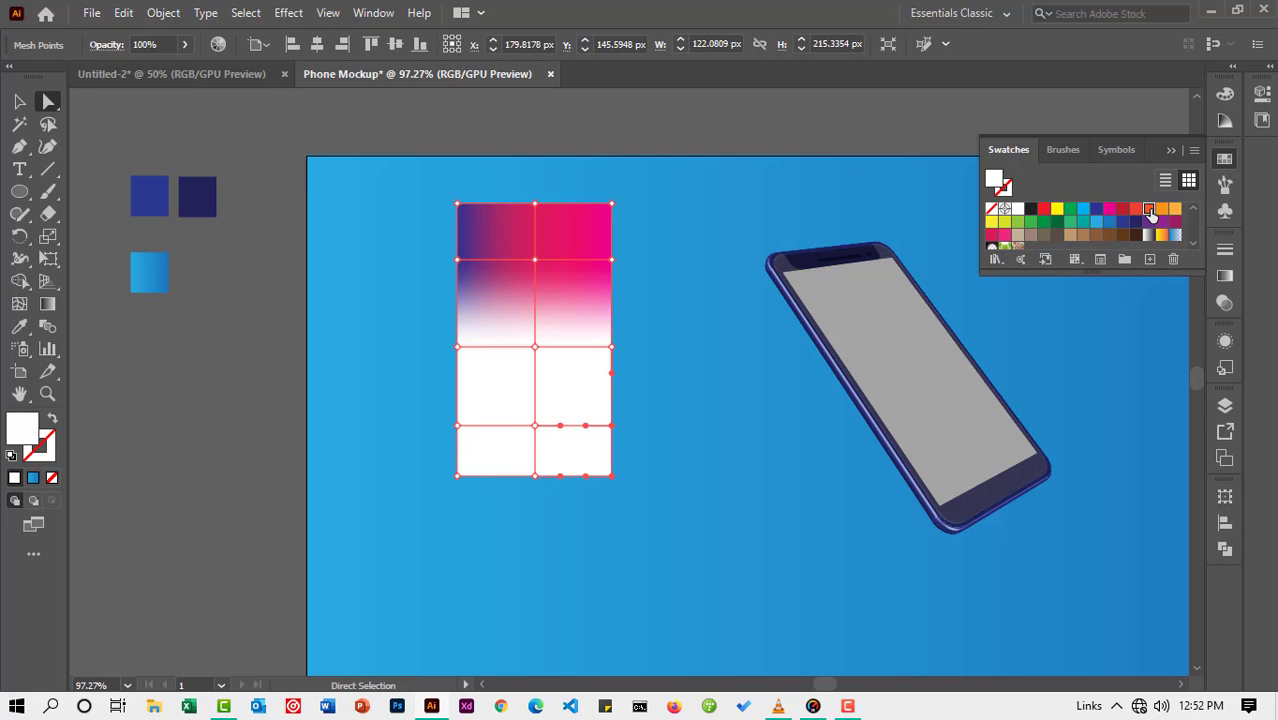
{"action": "left_click", "coordinate": [1150, 212]}
{"action": "left_click", "coordinate": [1160, 210]}
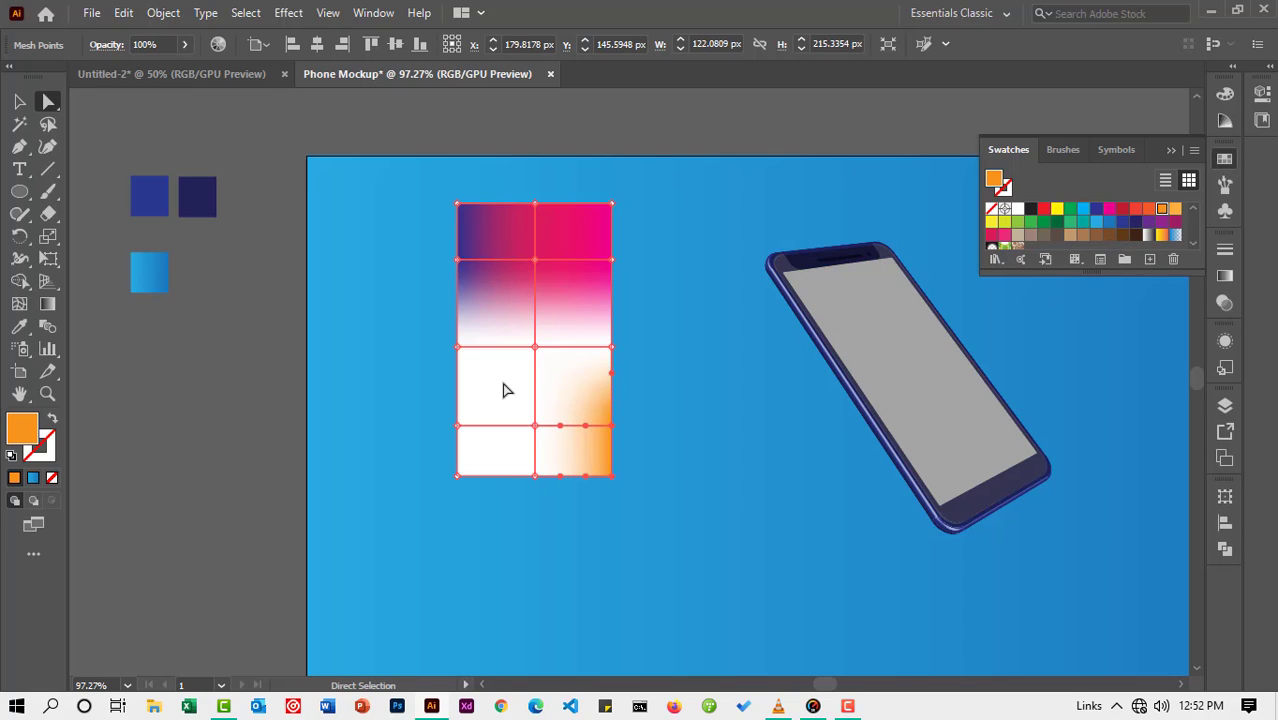
{"action": "left_click_drag", "start_coordinate": [656, 371], "coordinate": [499, 302]}
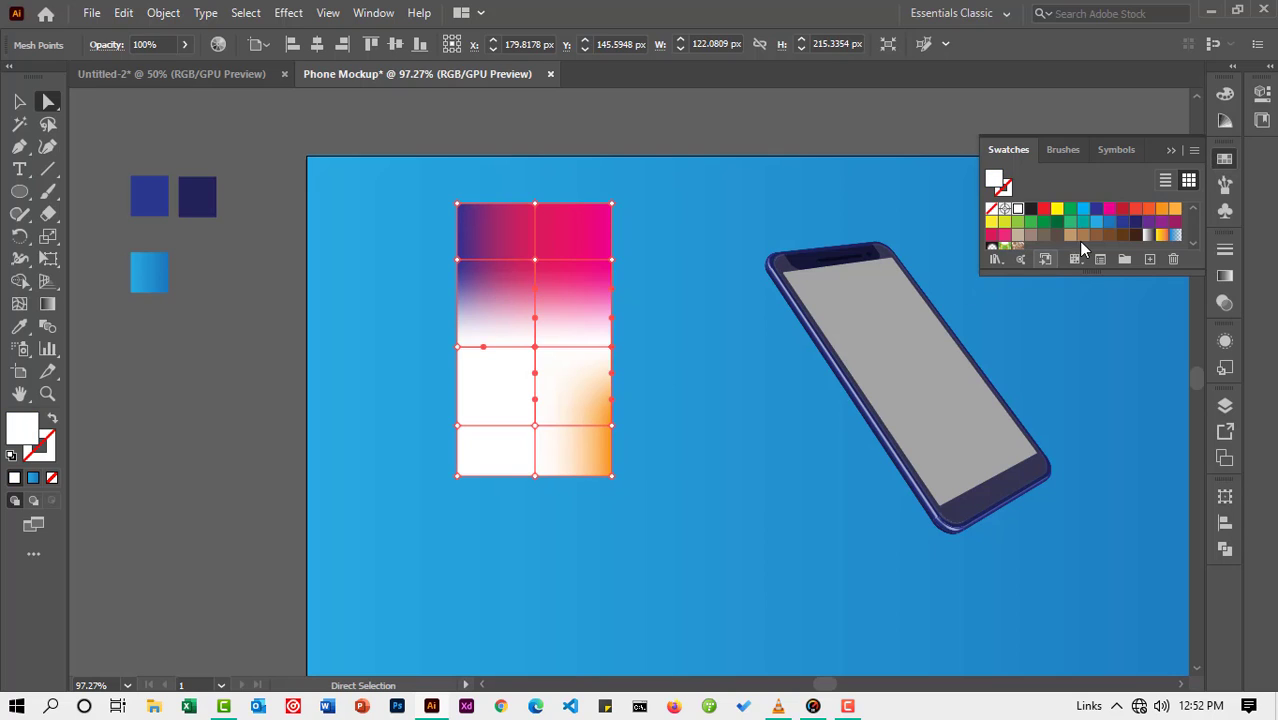
{"action": "left_click", "coordinate": [1106, 223]}
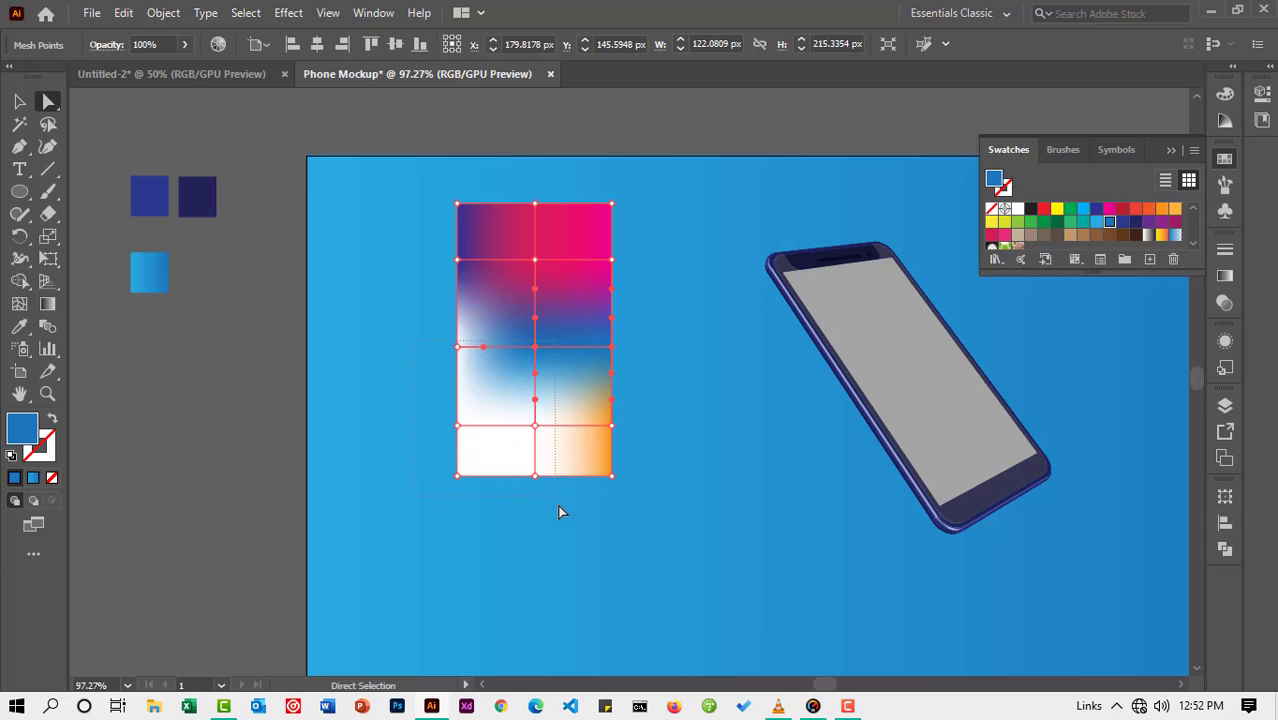
Step: Colour the two lower-left mesh points of the rectangle pink
{"action": "key", "text": "ctrl+a"}
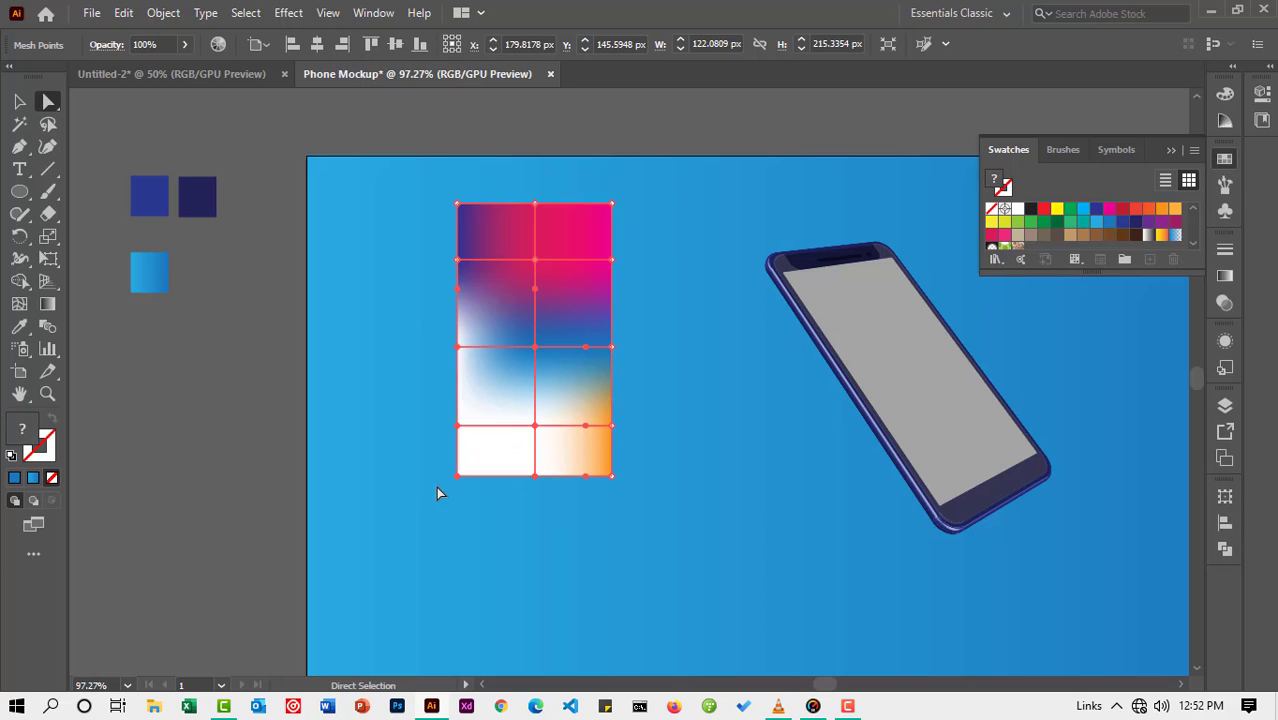
{"action": "left_click_drag", "start_coordinate": [433, 388], "coordinate": [507, 521]}
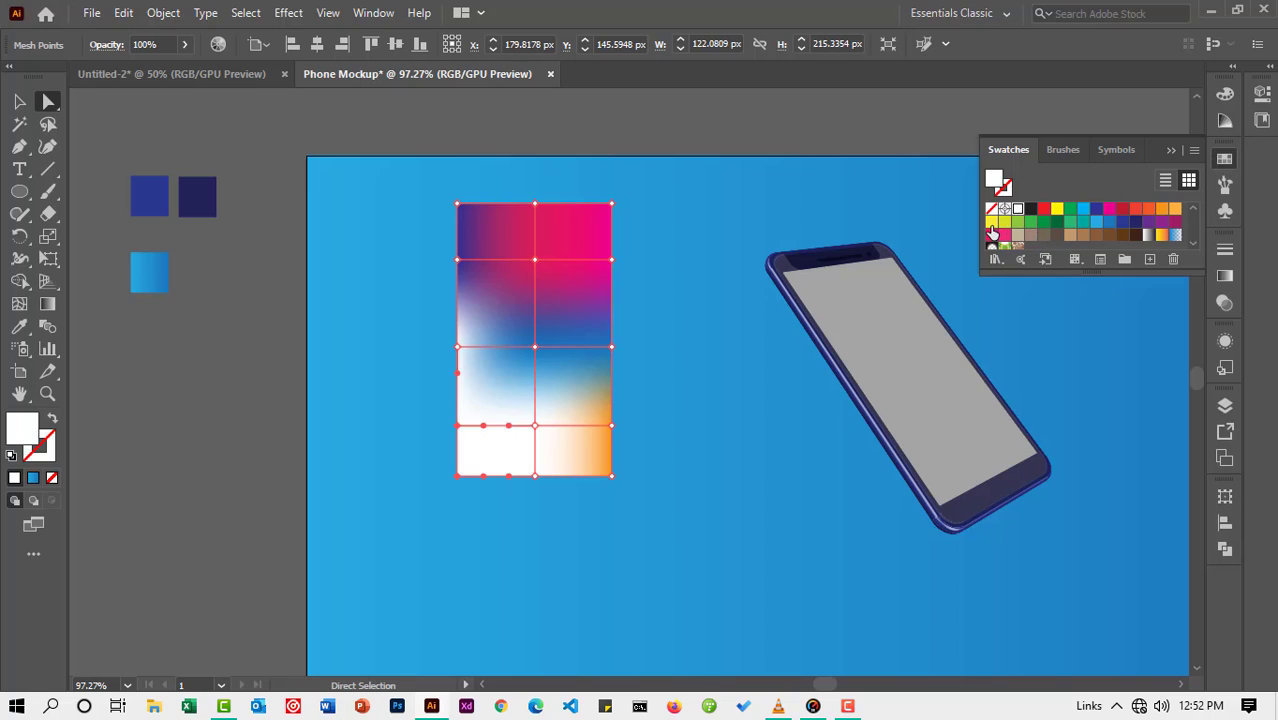
{"action": "left_click", "coordinate": [1003, 236]}
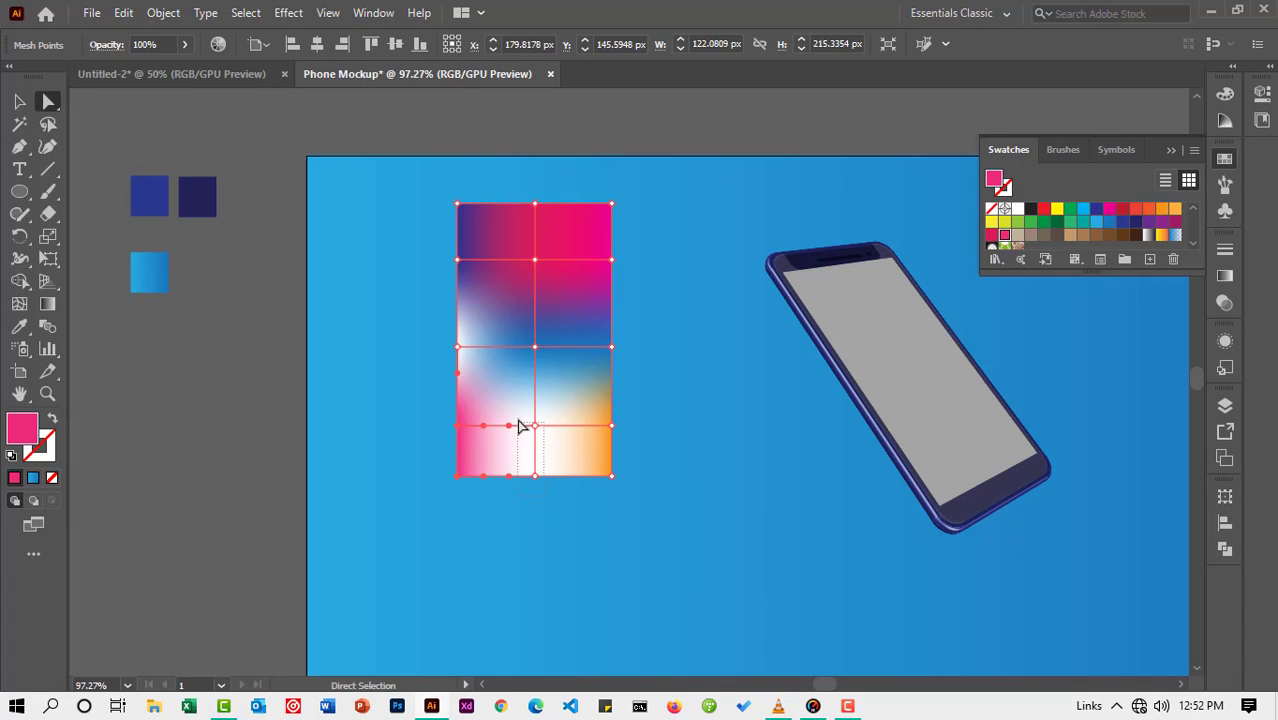
Step: Colour the two lower-centre mesh points light blue and the left point of the middle mesh line dark navy
{"action": "left_click_drag", "start_coordinate": [518, 420], "coordinate": [518, 395]}
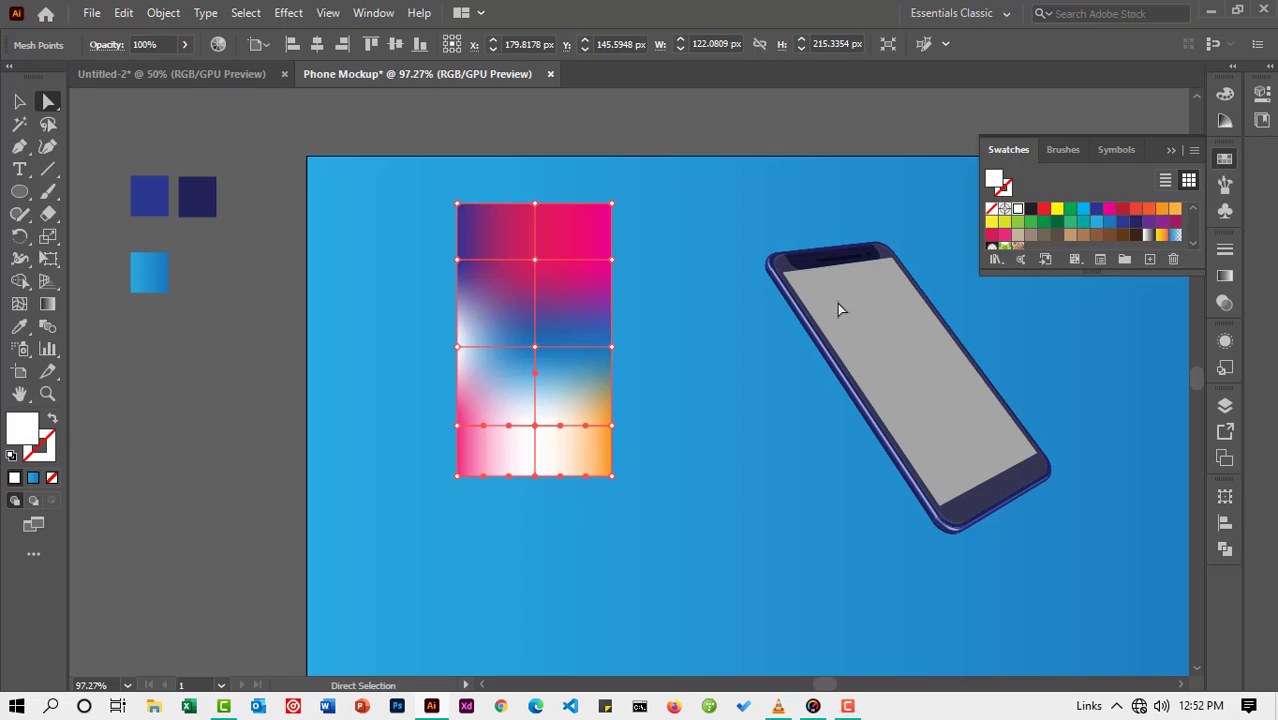
{"action": "left_click", "coordinate": [1096, 223]}
{"action": "left_click_drag", "start_coordinate": [424, 307], "coordinate": [498, 380]}
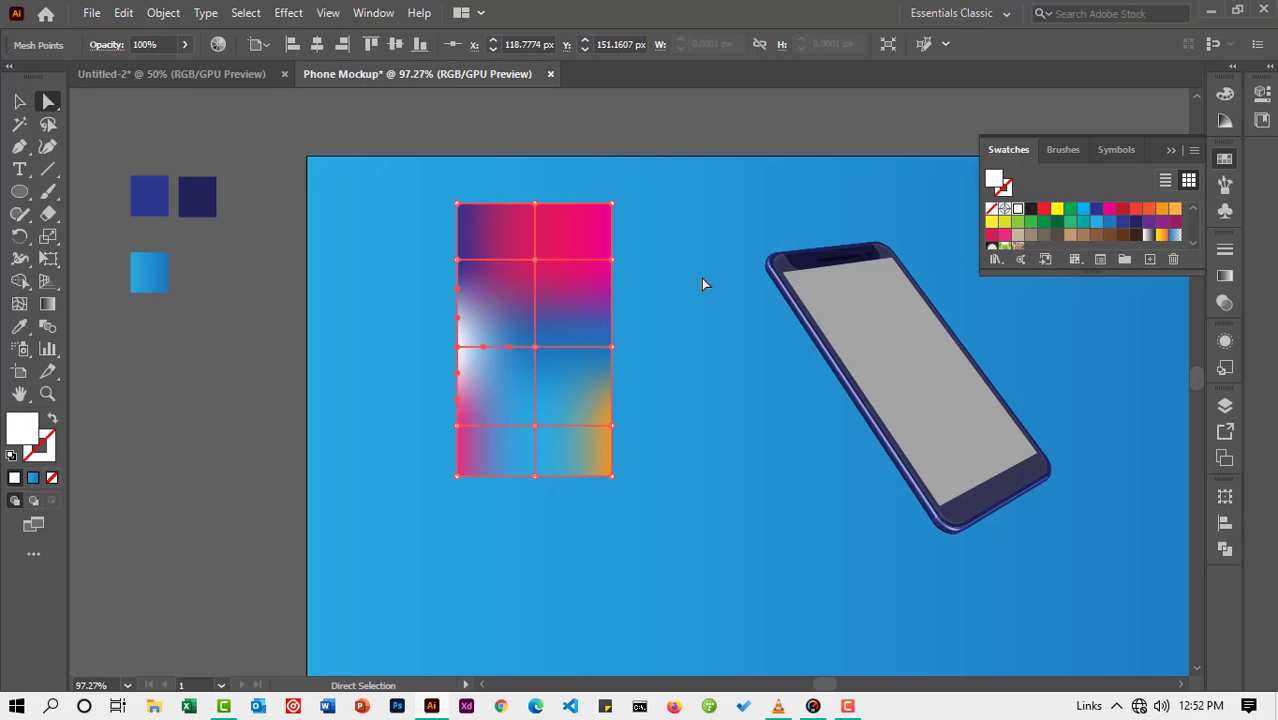
{"action": "left_click", "coordinate": [1135, 222]}
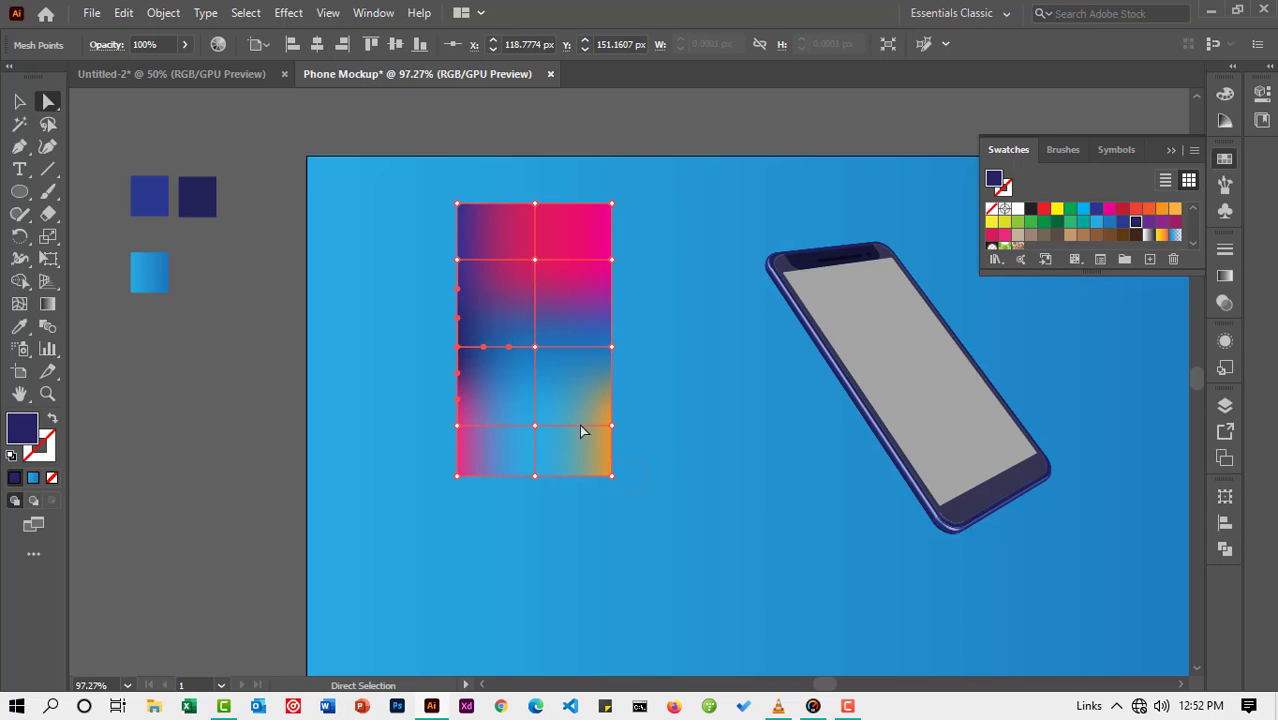
Step: Recolour the lower-centre and lower-right mesh points CMYK Blue and the three left-edge points from the middle line down magenta
{"action": "left_click_drag", "start_coordinate": [530, 394], "coordinate": [528, 392]}
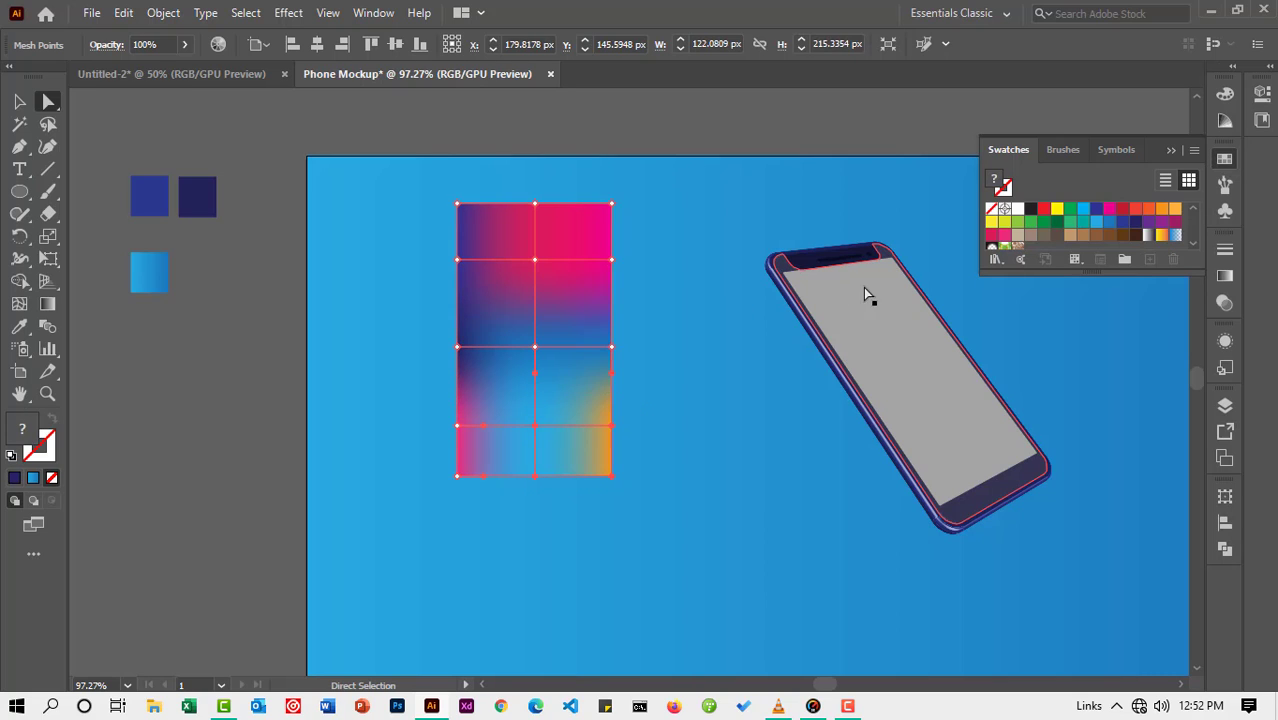
{"action": "left_click", "coordinate": [1096, 209]}
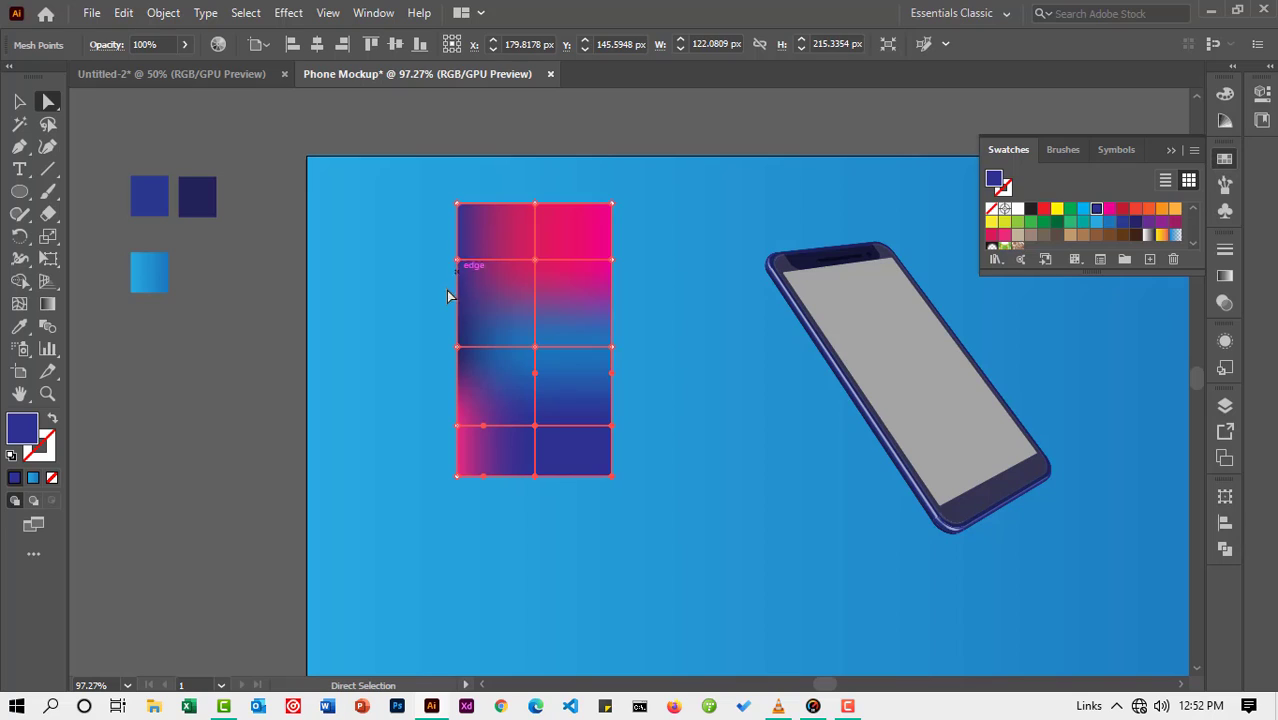
{"action": "left_click_drag", "start_coordinate": [450, 338], "coordinate": [471, 432]}
{"action": "left_click_drag", "start_coordinate": [487, 497], "coordinate": [488, 497]}
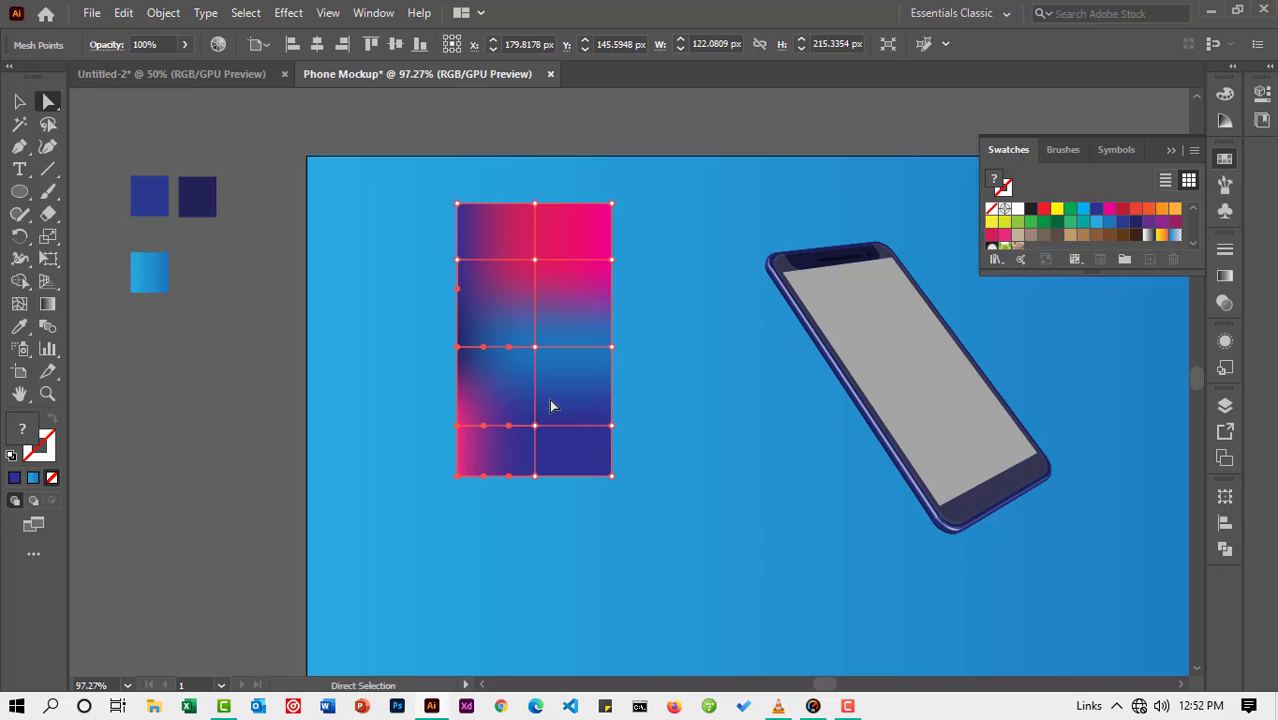
{"action": "left_click", "coordinate": [1110, 209]}
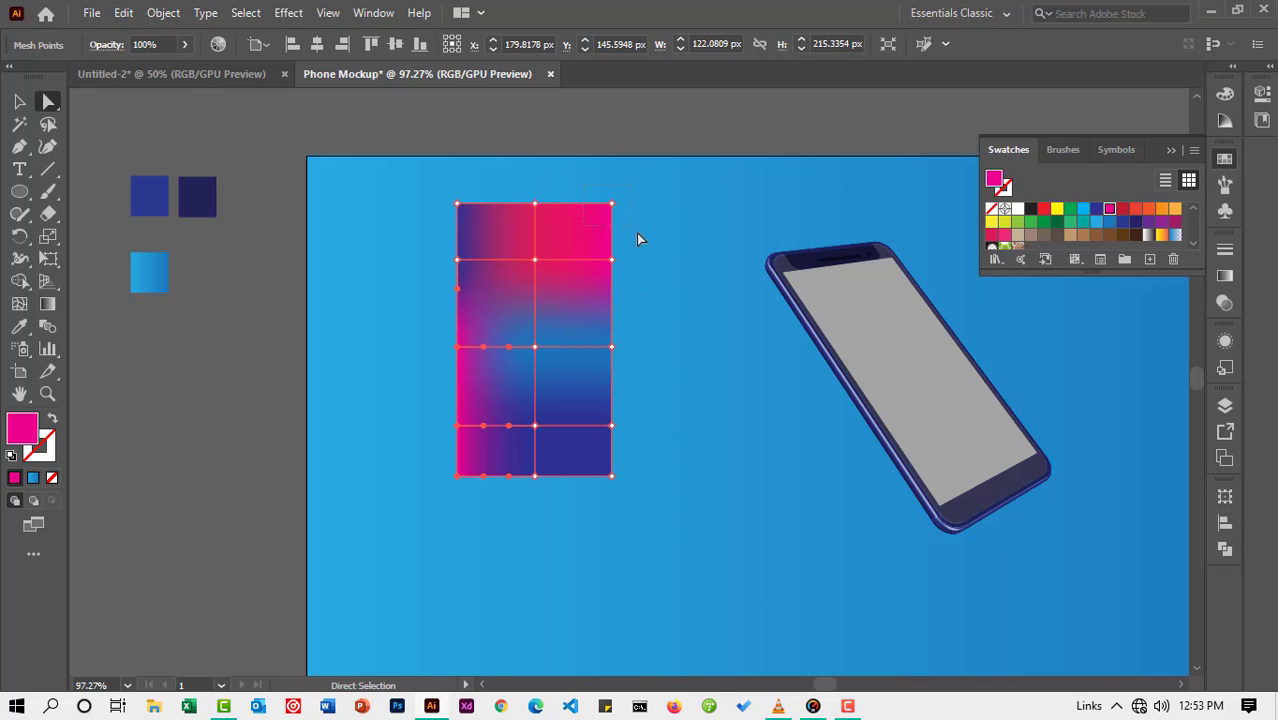
Step: Colour the top-right corner mesh point orange-red and the central mesh point dark red (C=15 M=100 Y=90 K=10)
{"action": "left_click_drag", "start_coordinate": [637, 233], "coordinate": [643, 238]}
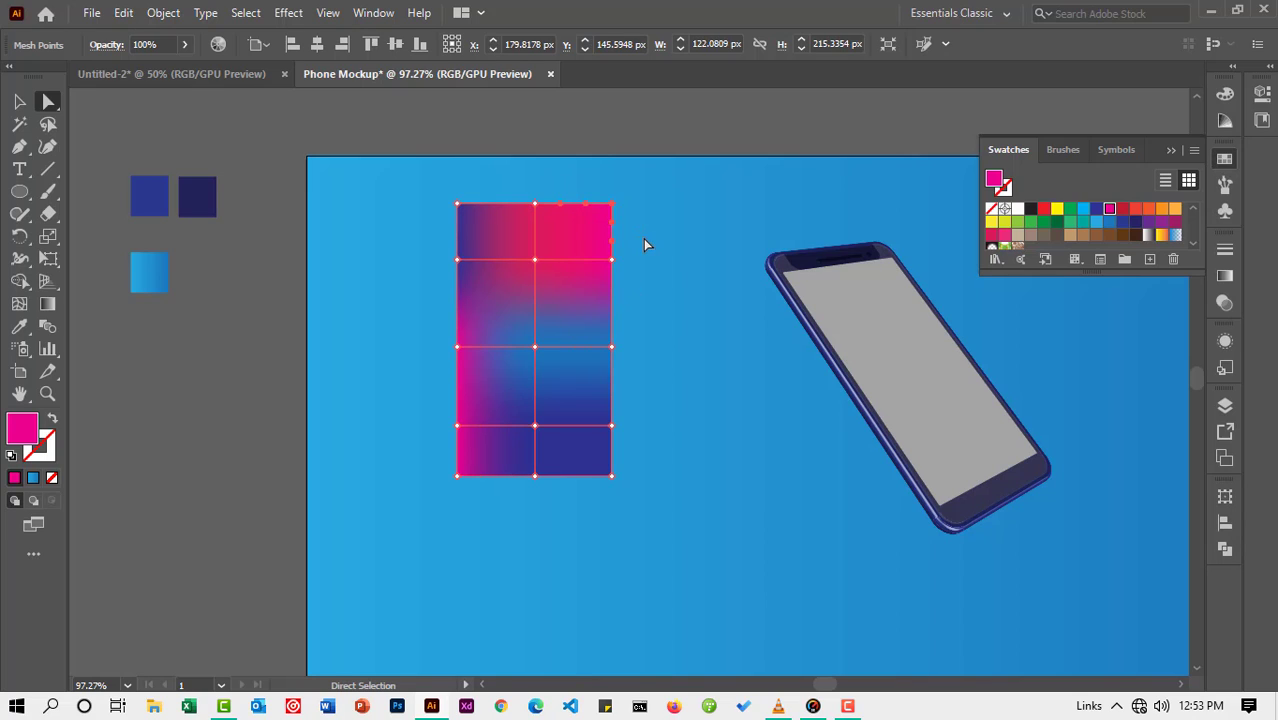
{"action": "left_click", "coordinate": [1136, 210]}
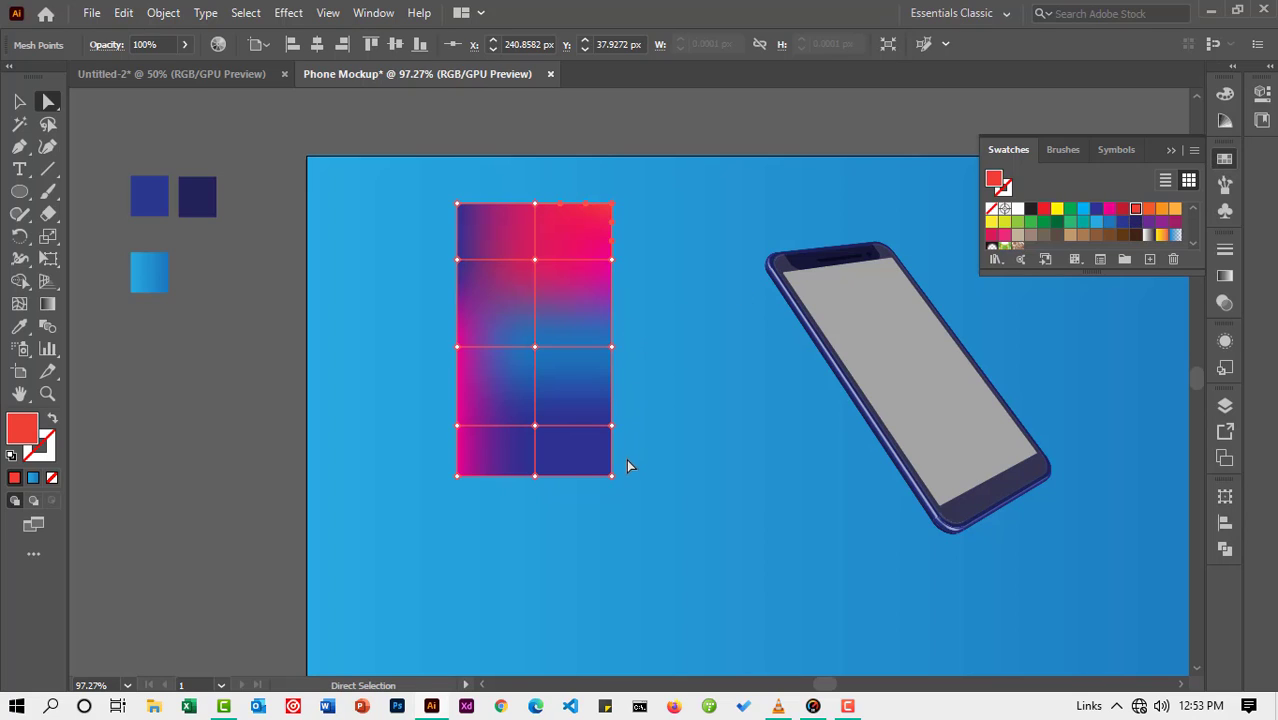
{"action": "left_click", "coordinate": [535, 347]}
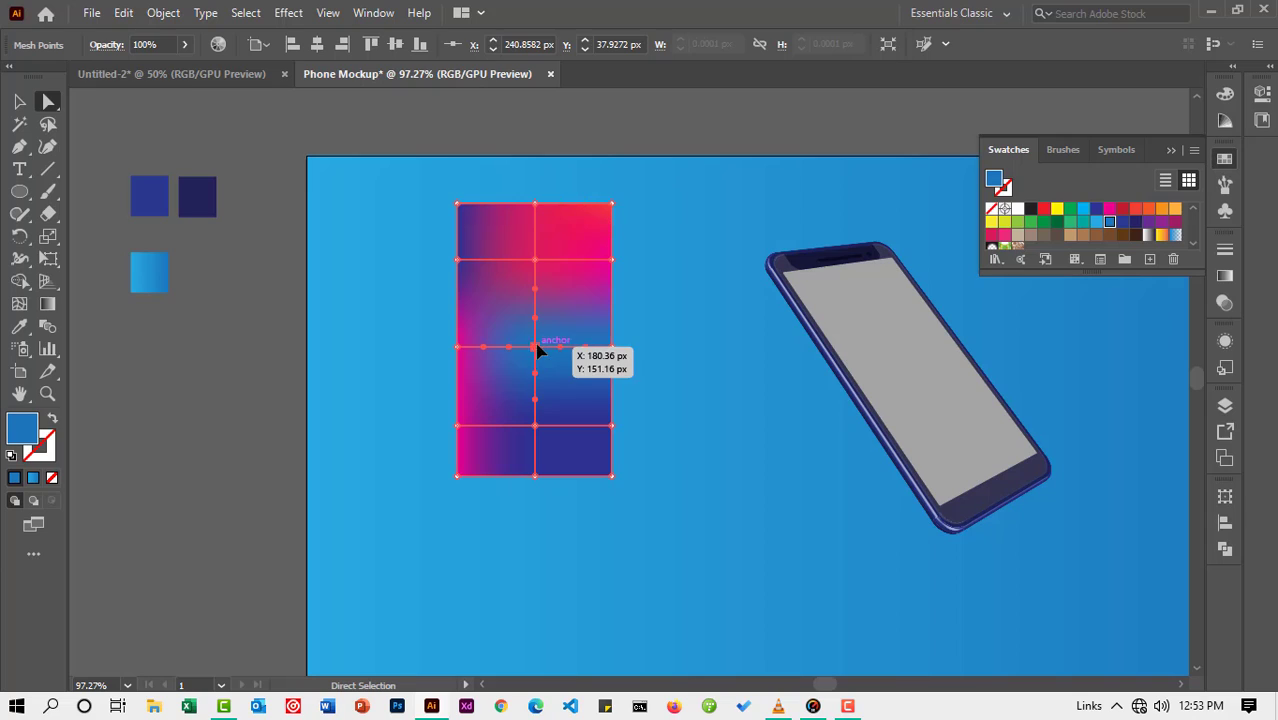
{"action": "left_click", "coordinate": [1124, 211]}
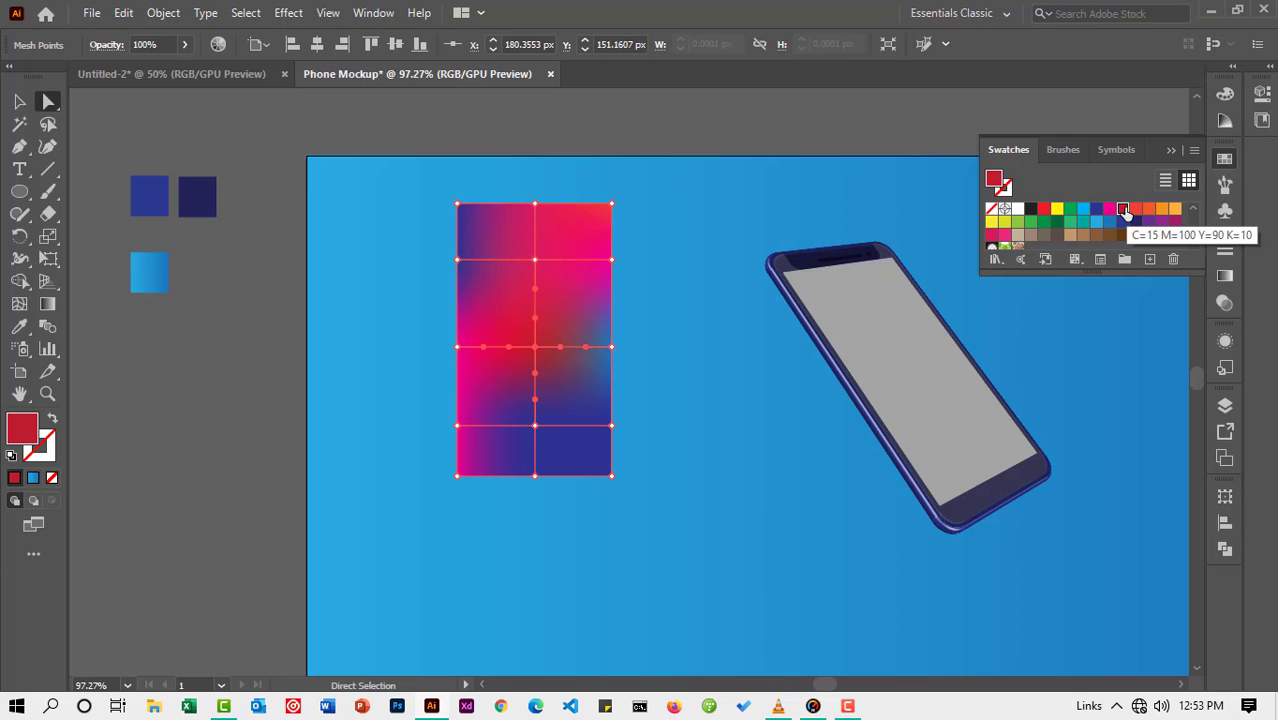
Step: Move the mesh rectangle closer to the phone and shift the translucent glass overlay off the phone's front
{"action": "left_click", "coordinate": [664, 421]}
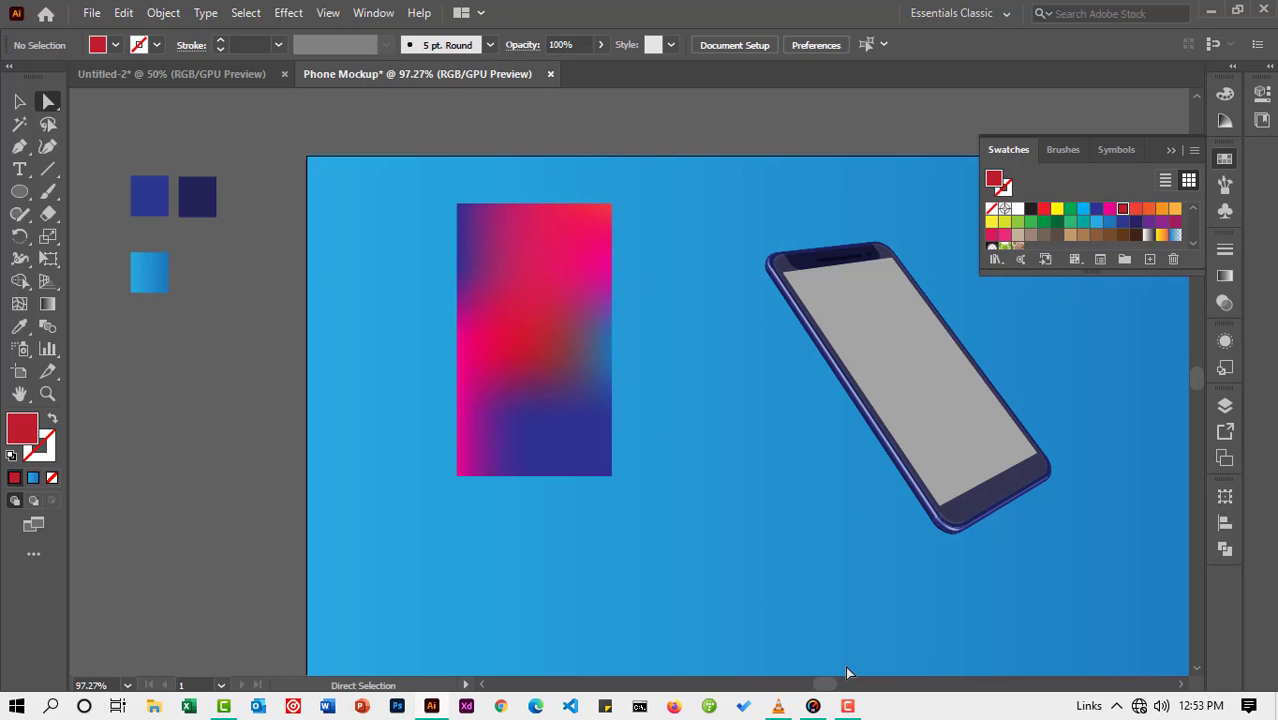
{"action": "left_click_drag", "start_coordinate": [824, 684], "coordinate": [827, 684]}
{"action": "left_click", "coordinate": [18, 105]}
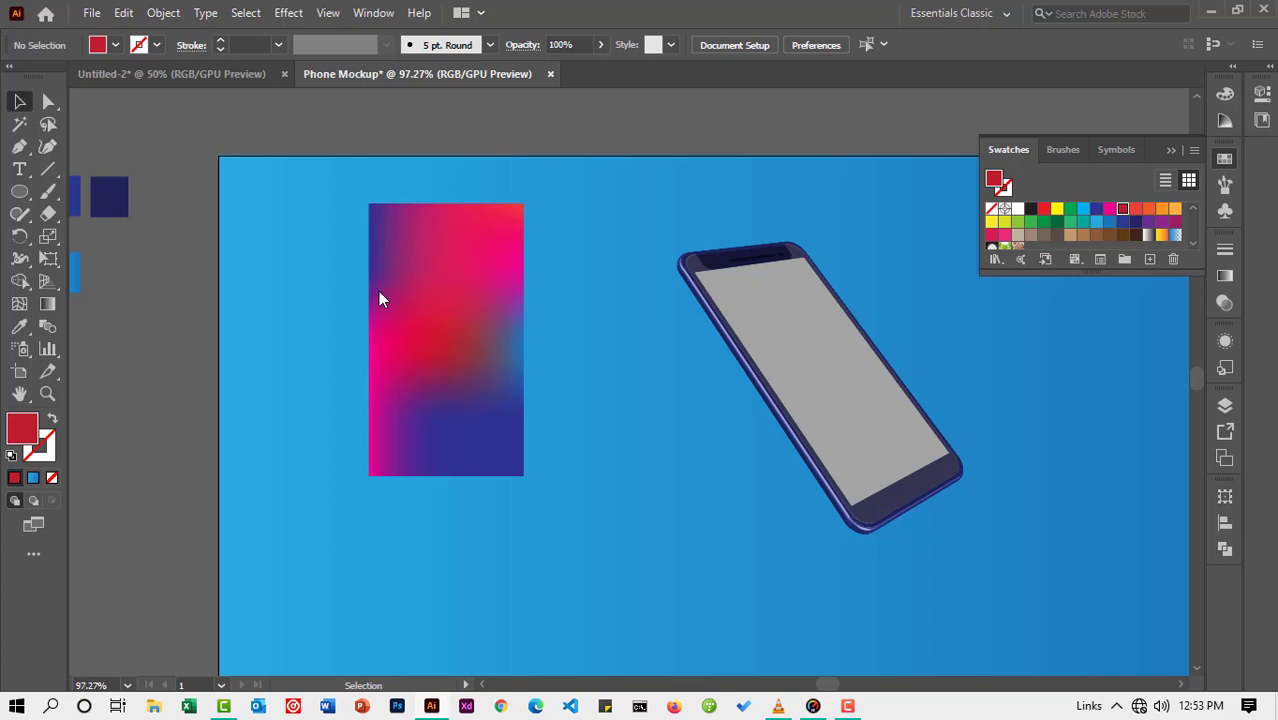
{"action": "left_click_drag", "start_coordinate": [379, 299], "coordinate": [436, 311]}
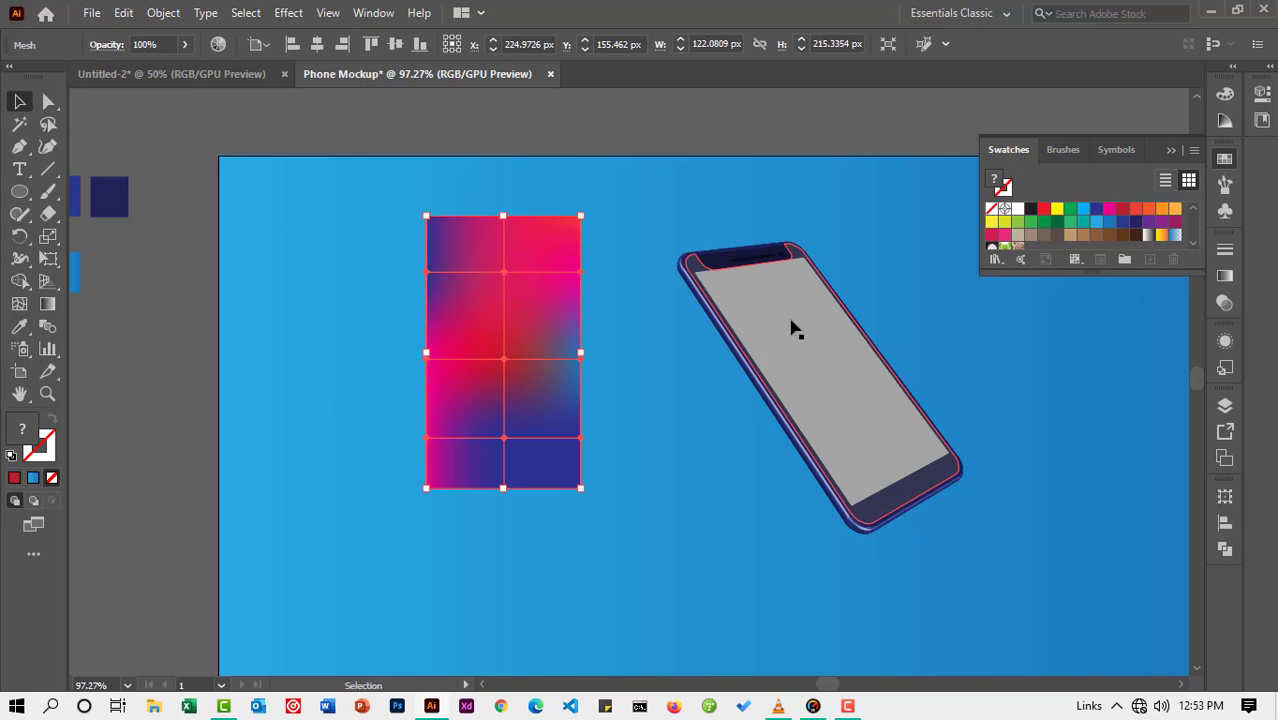
{"action": "left_click_drag", "start_coordinate": [813, 323], "coordinate": [913, 273]}
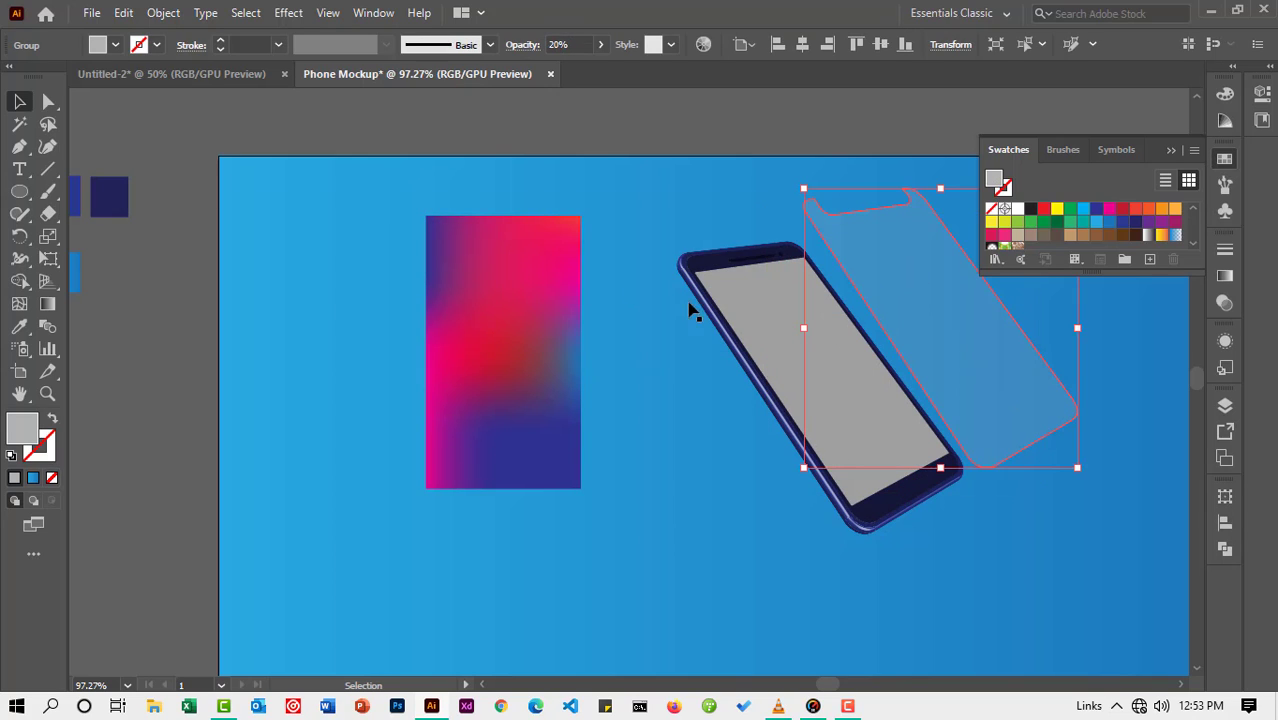
{"action": "left_click", "coordinate": [497, 262]}
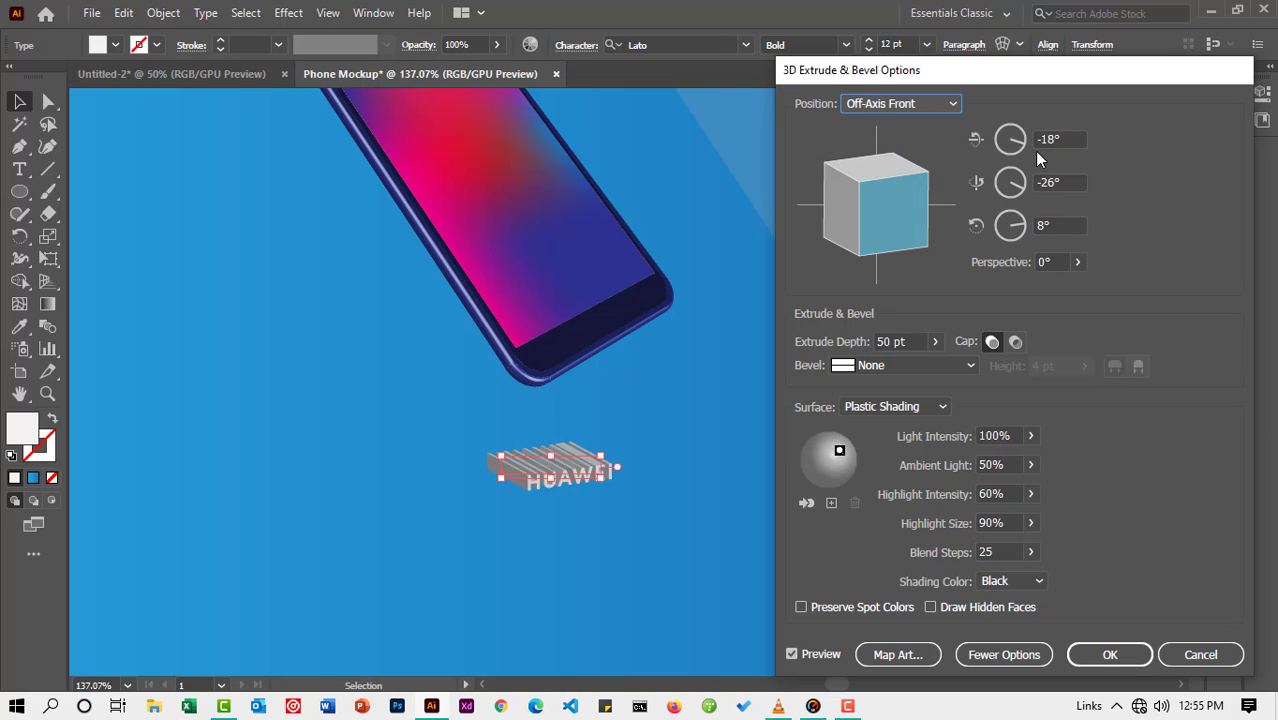
Step: Set the HUAWEI text's 3D rotation to 25° on X, -45° on Y and 17° on Z
{"action": "left_click", "coordinate": [1060, 138]}
{"action": "left_click", "coordinate": [1060, 138]}
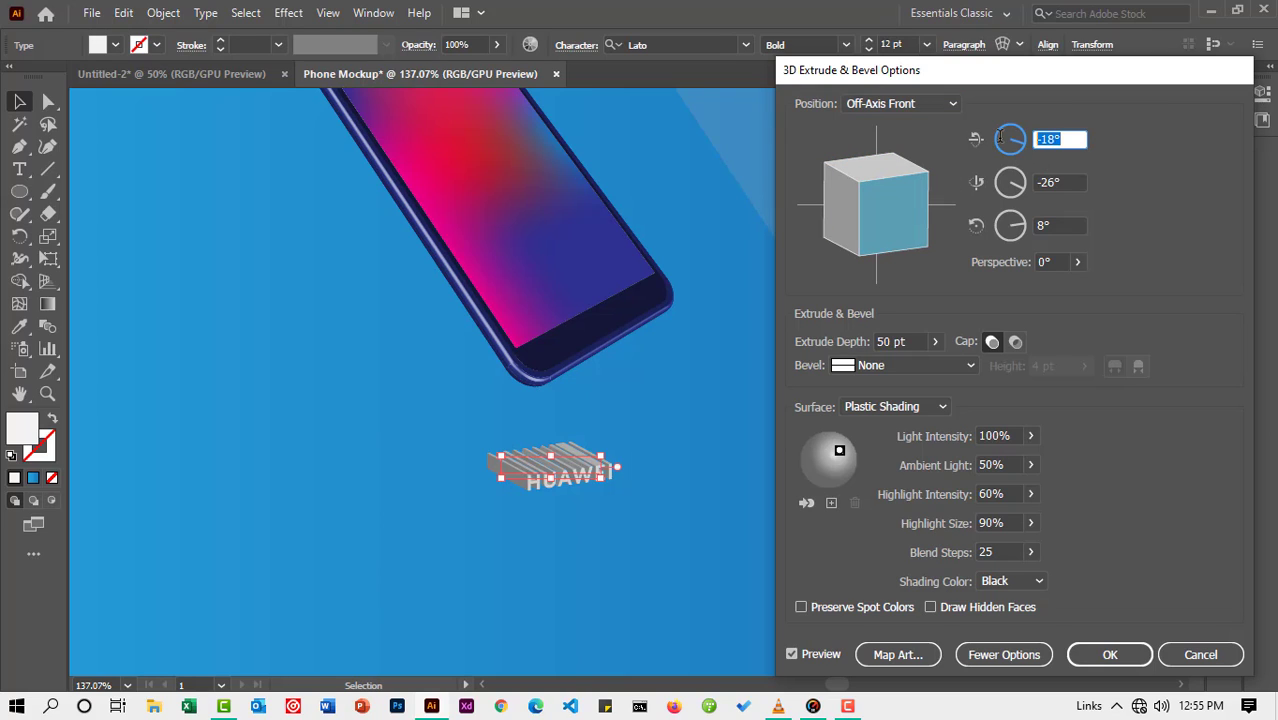
{"action": "type", "text": "25"}
{"action": "key", "text": "Tab"}
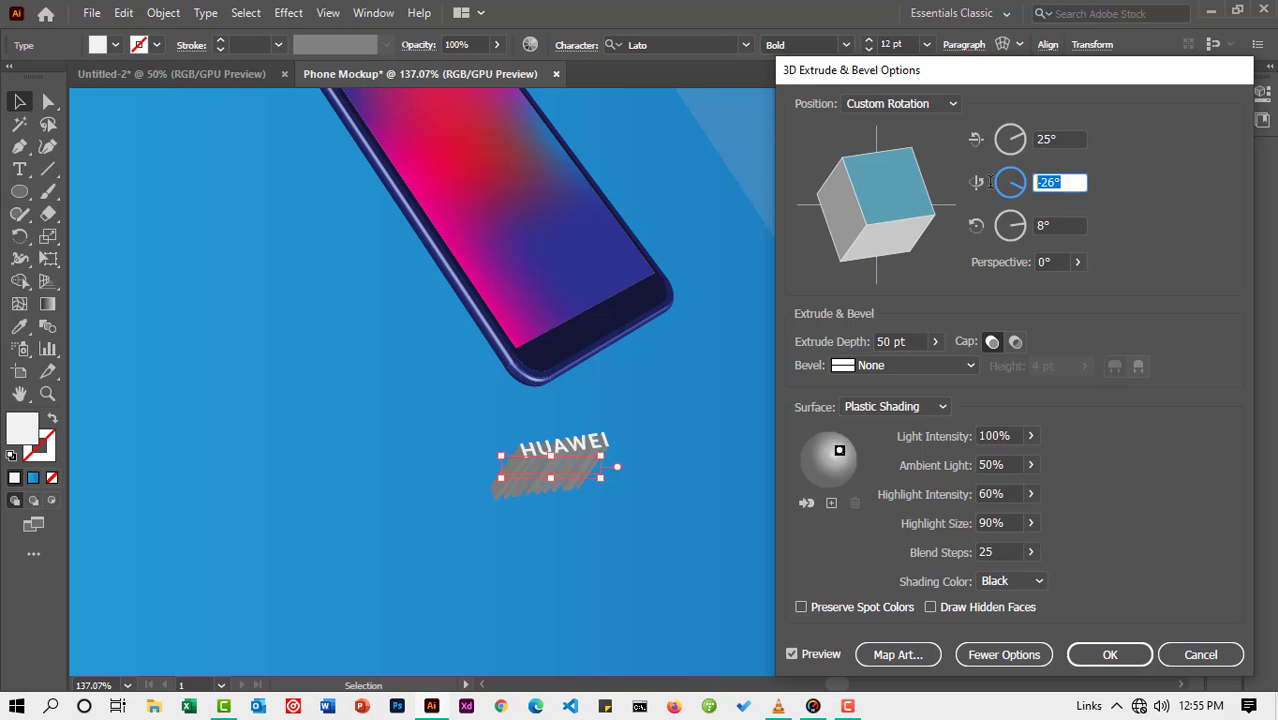
{"action": "type", "text": "-45"}
{"action": "key", "text": "Tab"}
{"action": "type", "text": "17"}
{"action": "key", "text": "Tab"}
Step: Set the HUAWEI text's perspective to 100° and extrude depth to 0 pt, and apply the 3D effect
{"action": "type", "text": "100"}
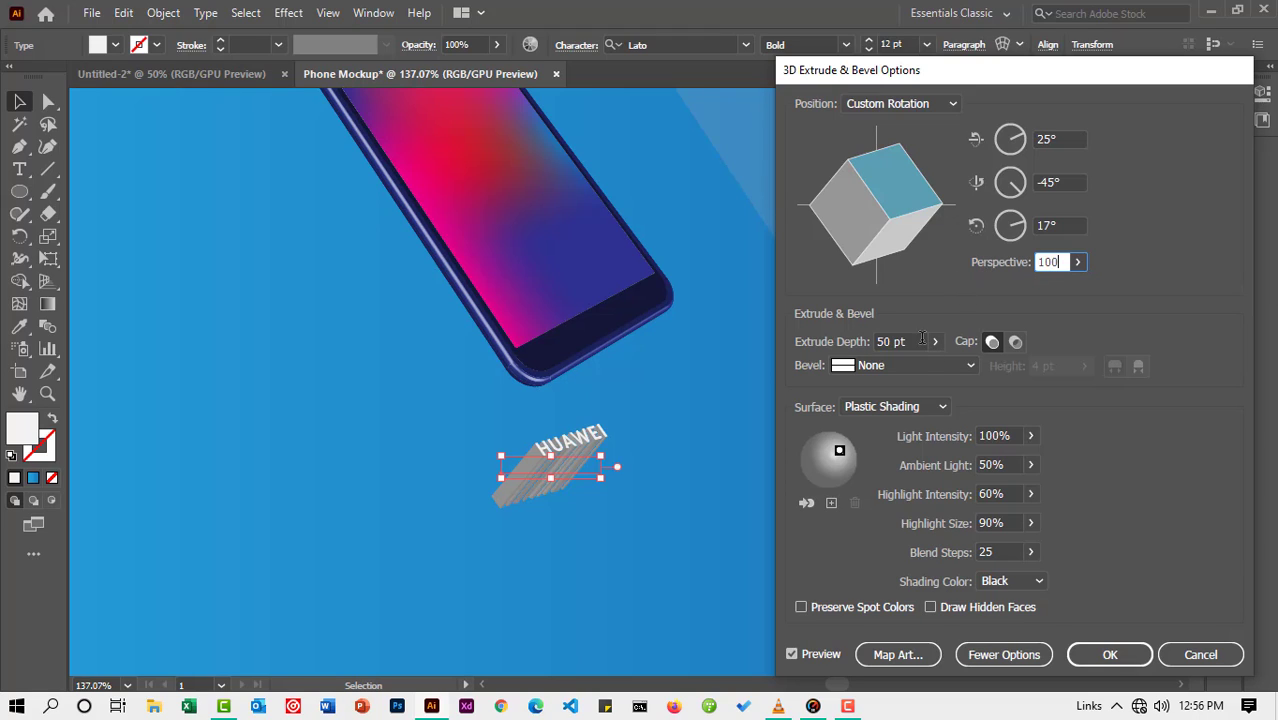
{"action": "key", "text": "Tab"}
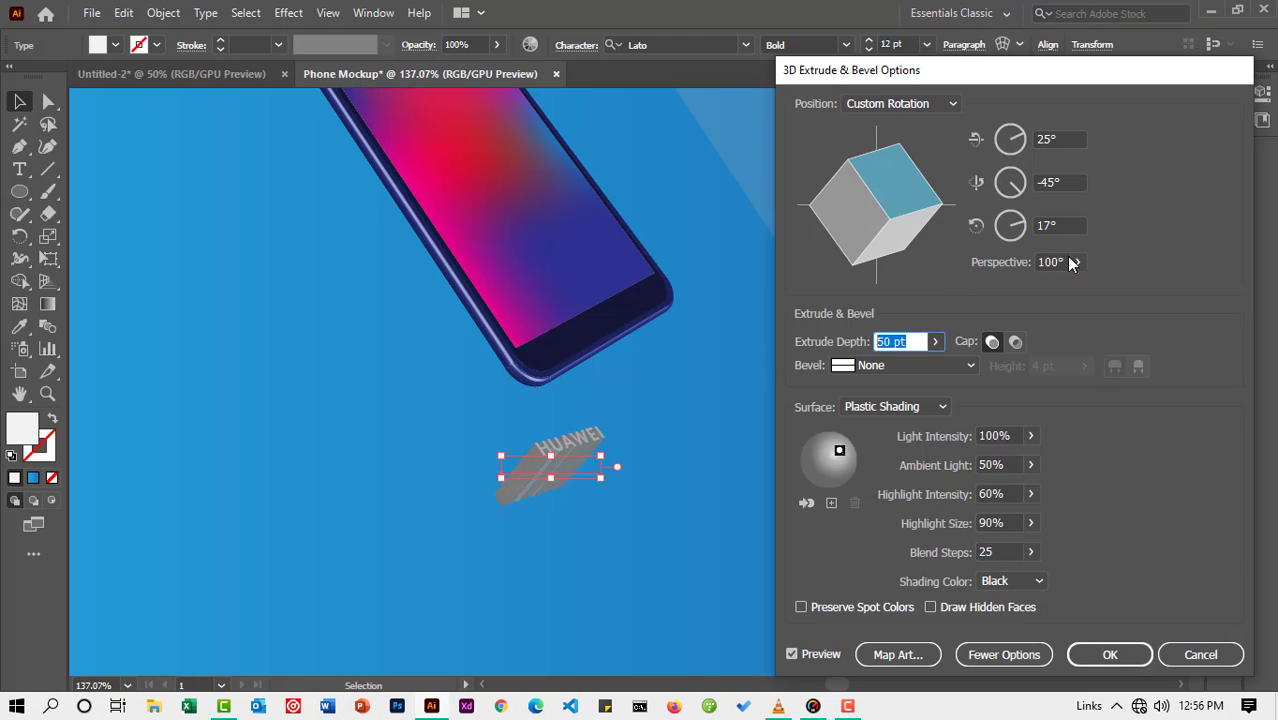
{"action": "type", "text": "0"}
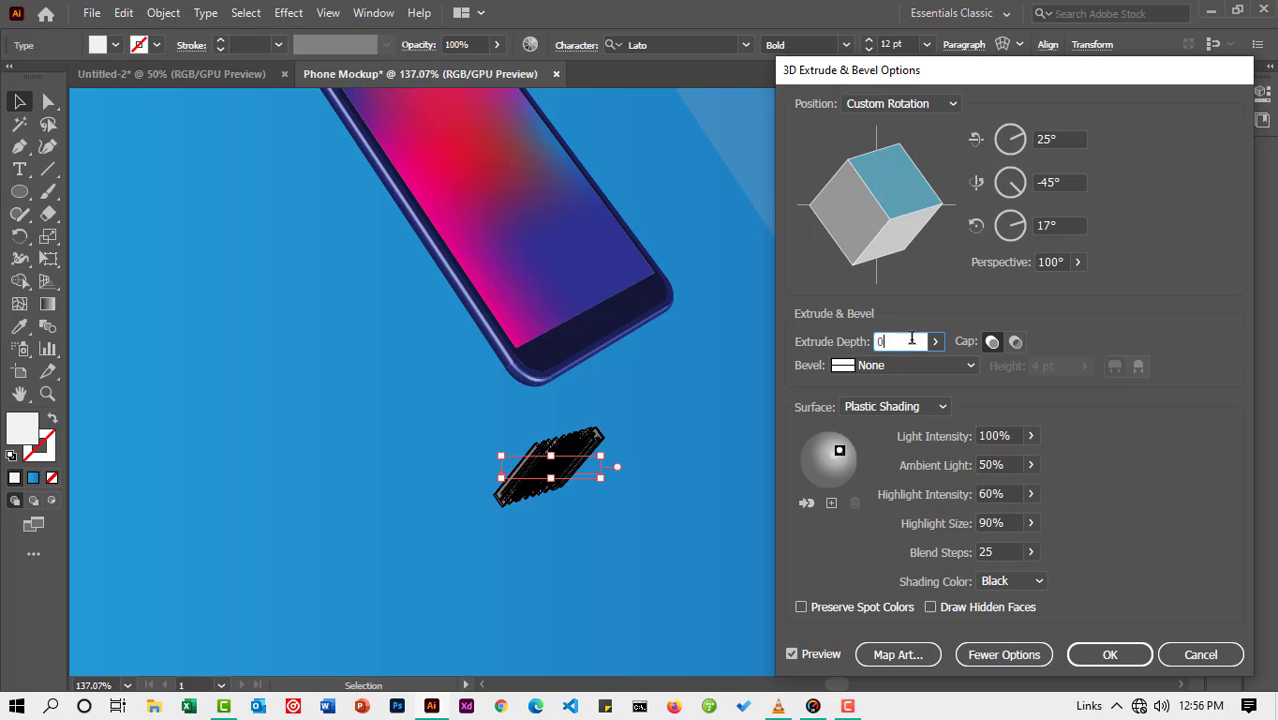
{"action": "left_click", "coordinate": [1053, 226]}
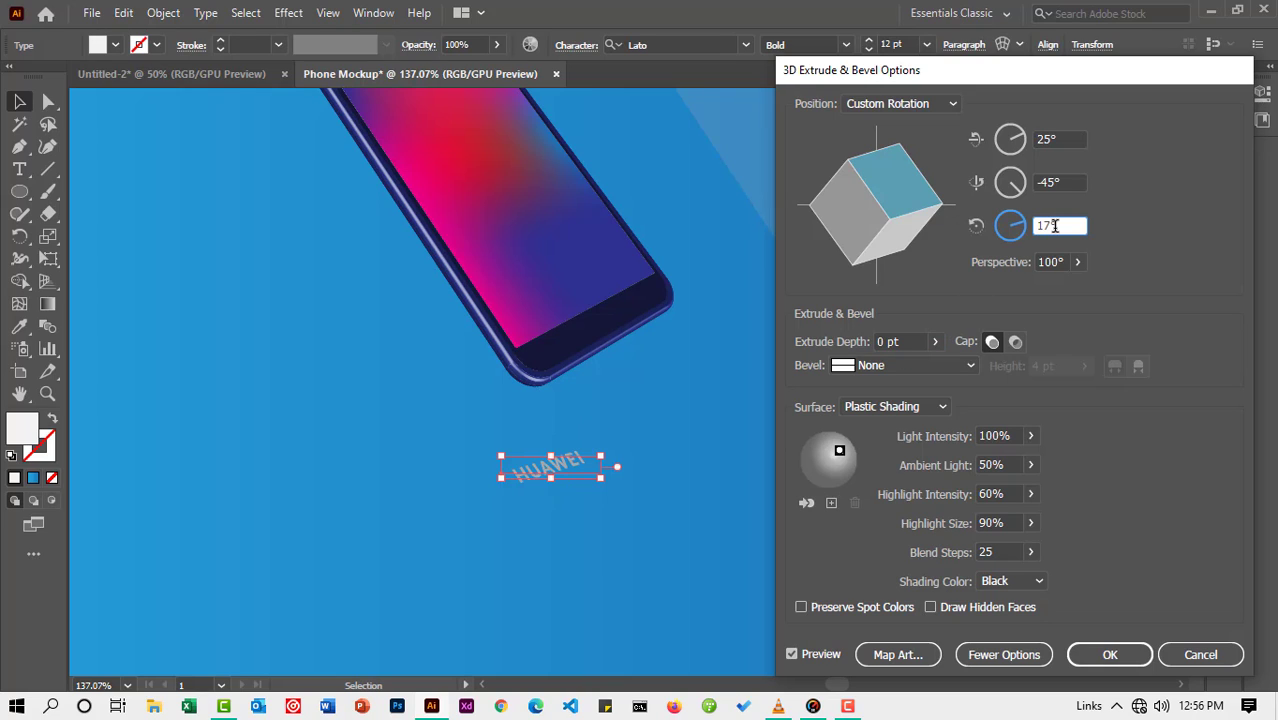
{"action": "left_click", "coordinate": [1105, 654]}
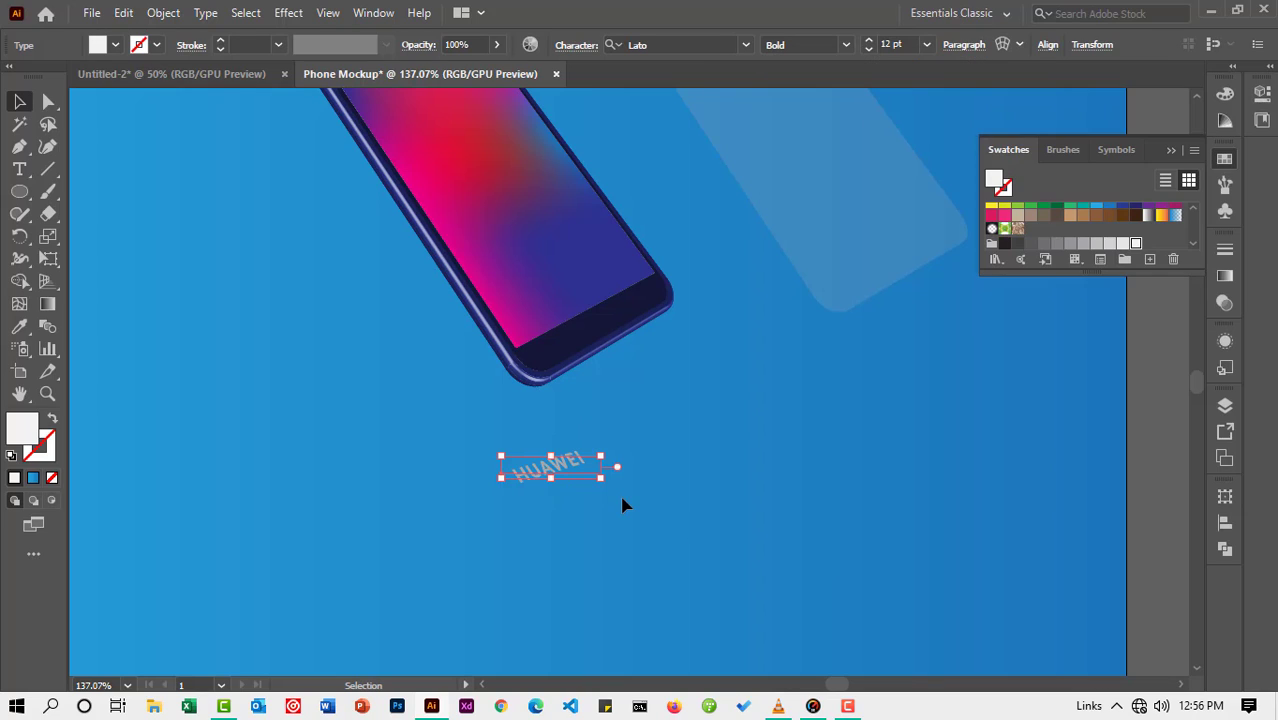
Step: Place the HUAWEI text on the phone's lower bezel and rotate it about 11° to follow the bezel's slant
{"action": "left_click_drag", "start_coordinate": [570, 472], "coordinate": [655, 313]}
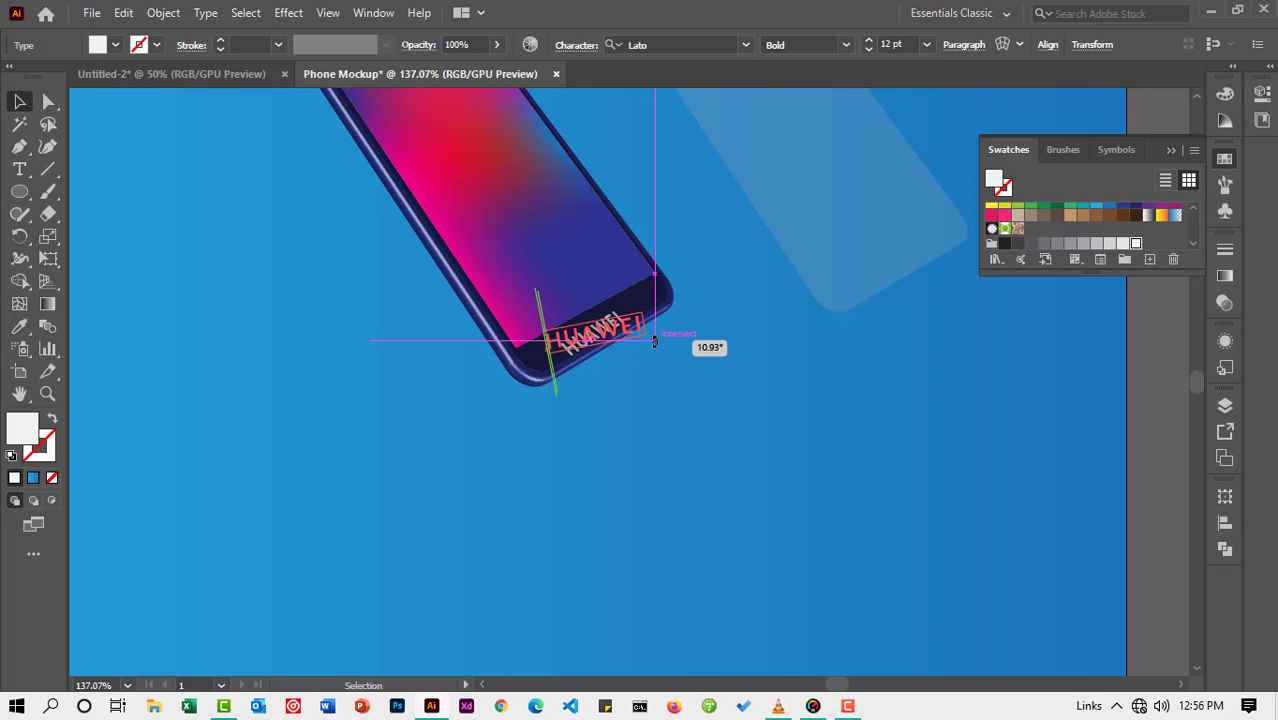
{"action": "left_click", "coordinate": [47, 393]}
{"action": "left_click", "coordinate": [560, 297]}
{"action": "left_click", "coordinate": [626, 404]}
{"action": "left_click", "coordinate": [685, 447]}
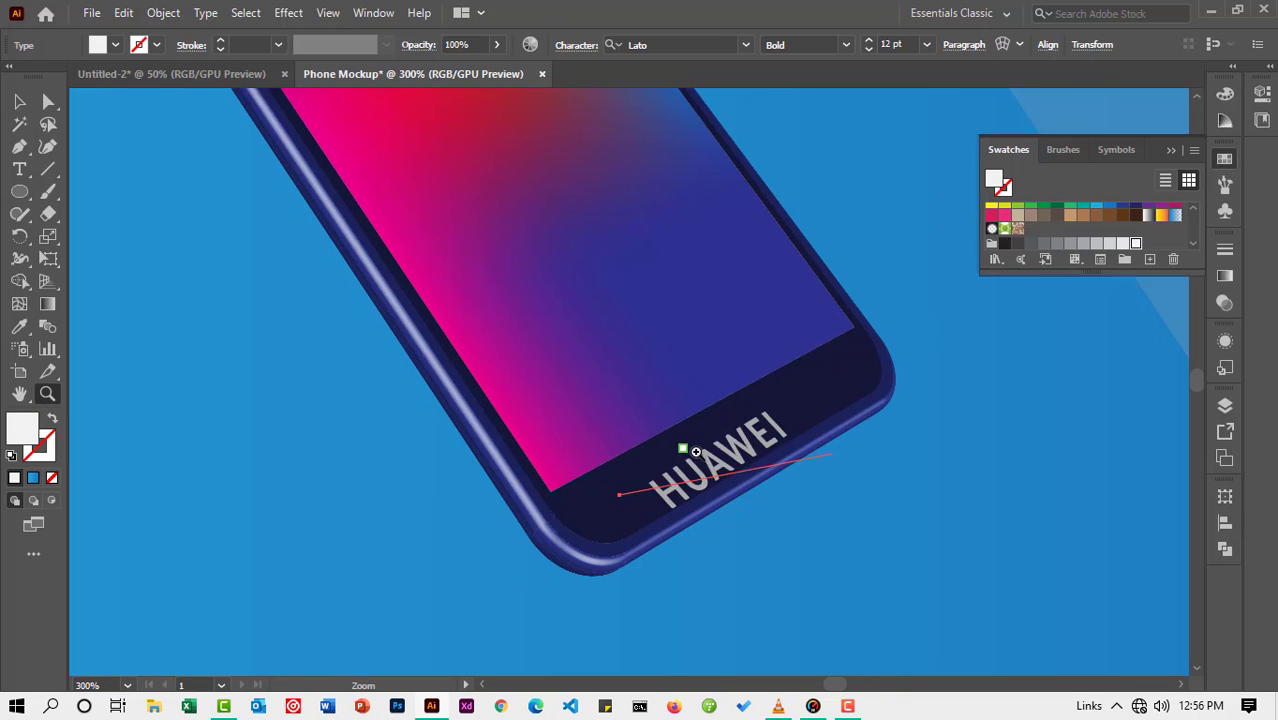
{"action": "left_click", "coordinate": [19, 103]}
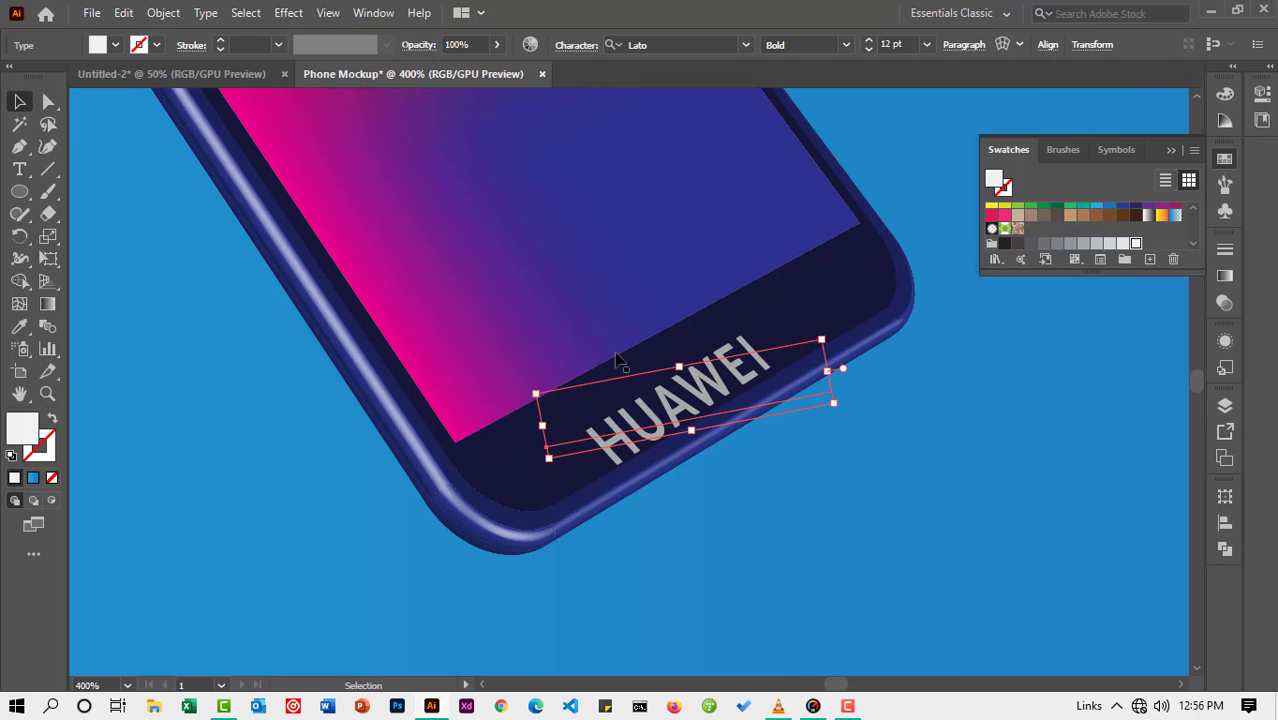
{"action": "left_click_drag", "start_coordinate": [691, 400], "coordinate": [701, 386]}
{"action": "left_click", "coordinate": [810, 478]}
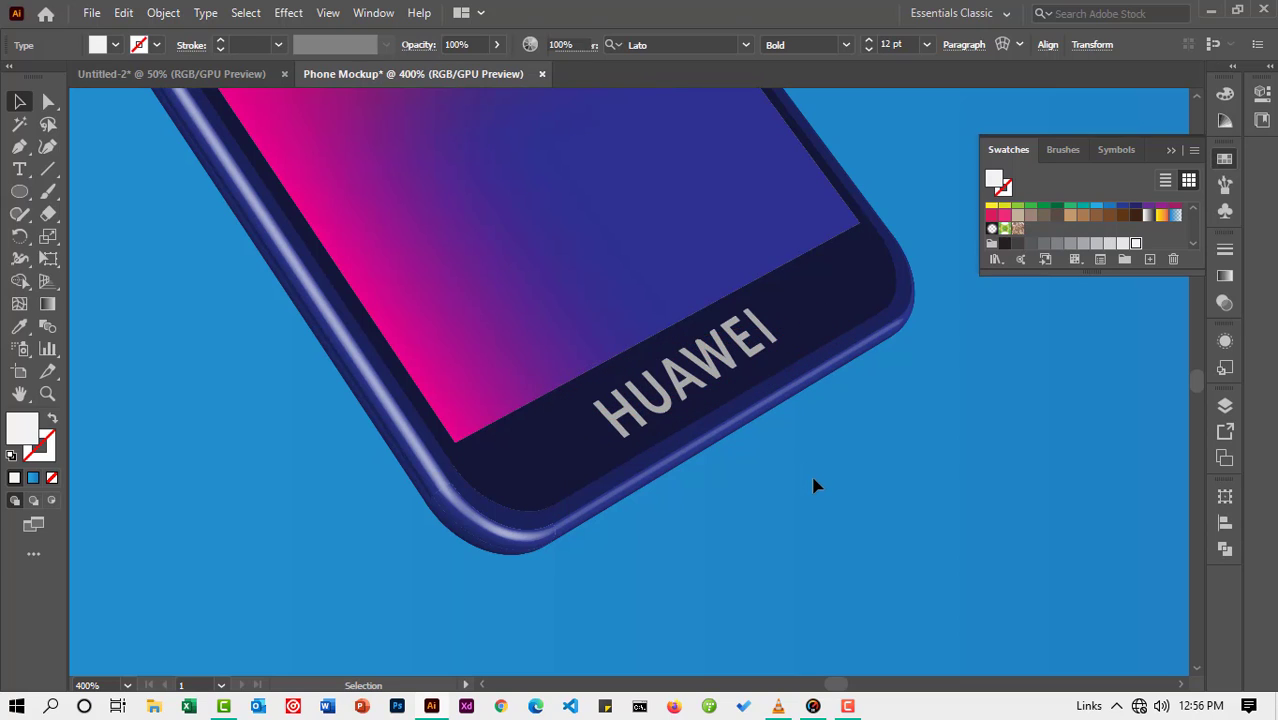
Step: Set the HUAWEI text's font size to 9 pt and recentre it on the lower bezel
{"action": "left_click", "coordinate": [697, 380]}
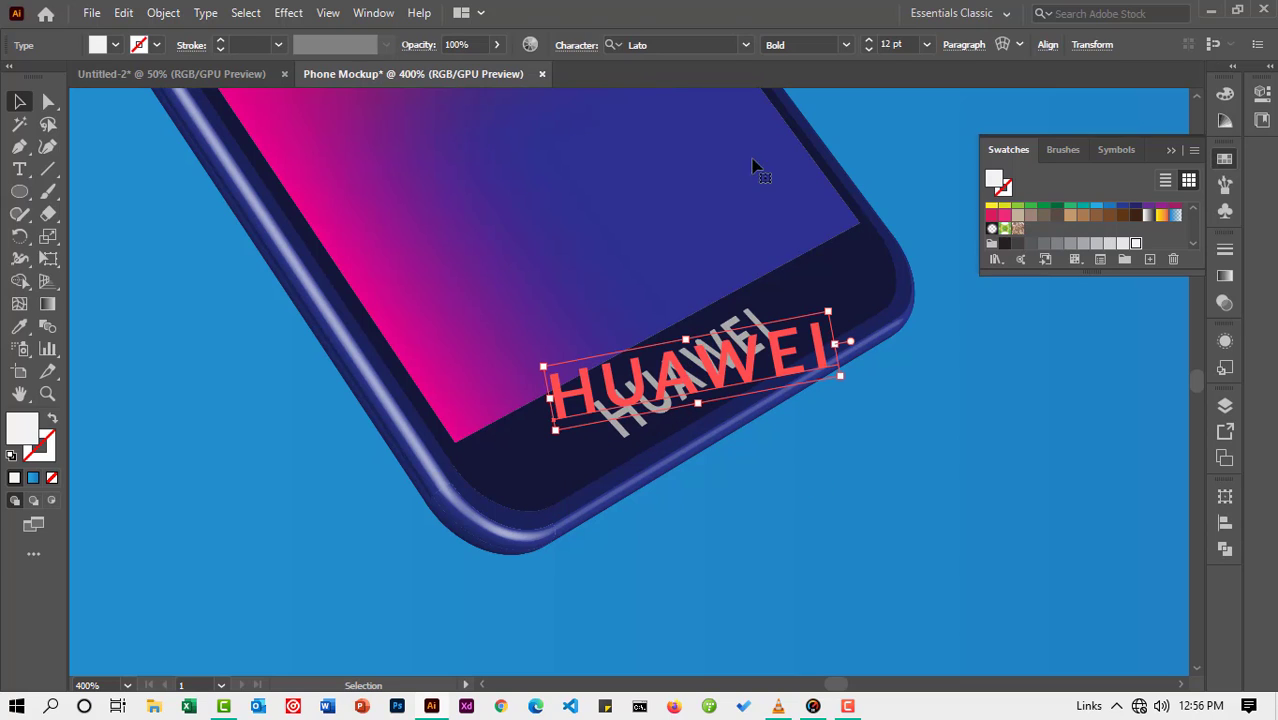
{"action": "left_click", "coordinate": [927, 45]}
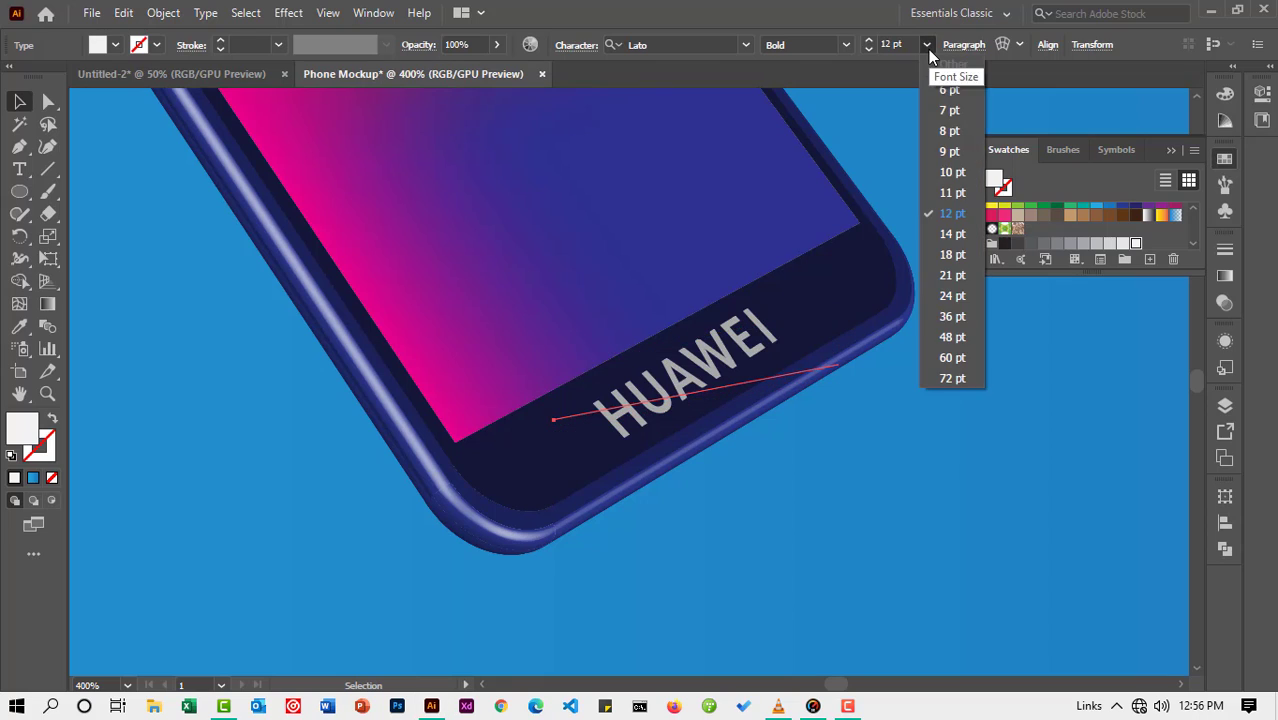
{"action": "left_click", "coordinate": [950, 151]}
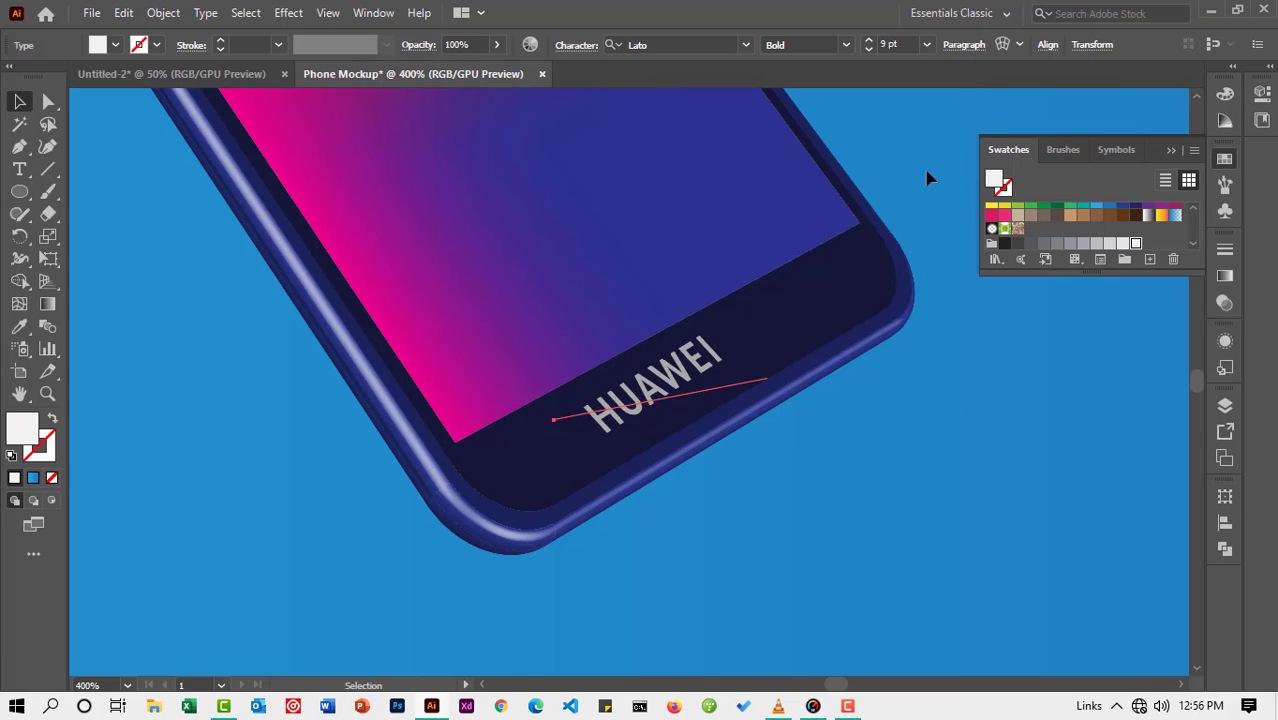
{"action": "left_click_drag", "start_coordinate": [675, 407], "coordinate": [706, 368]}
{"action": "left_click", "coordinate": [880, 505]}
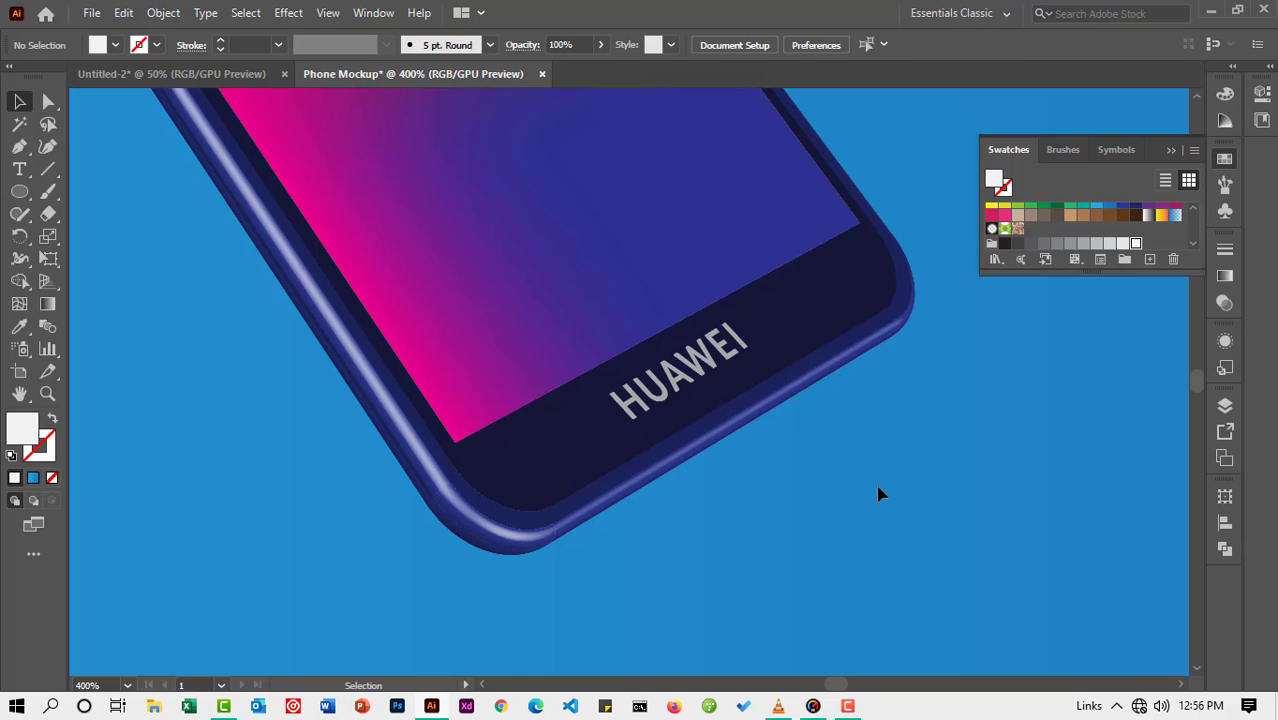
Step: Move the translucent glass overlay back over the phone's front
{"action": "left_click", "coordinate": [47, 393]}
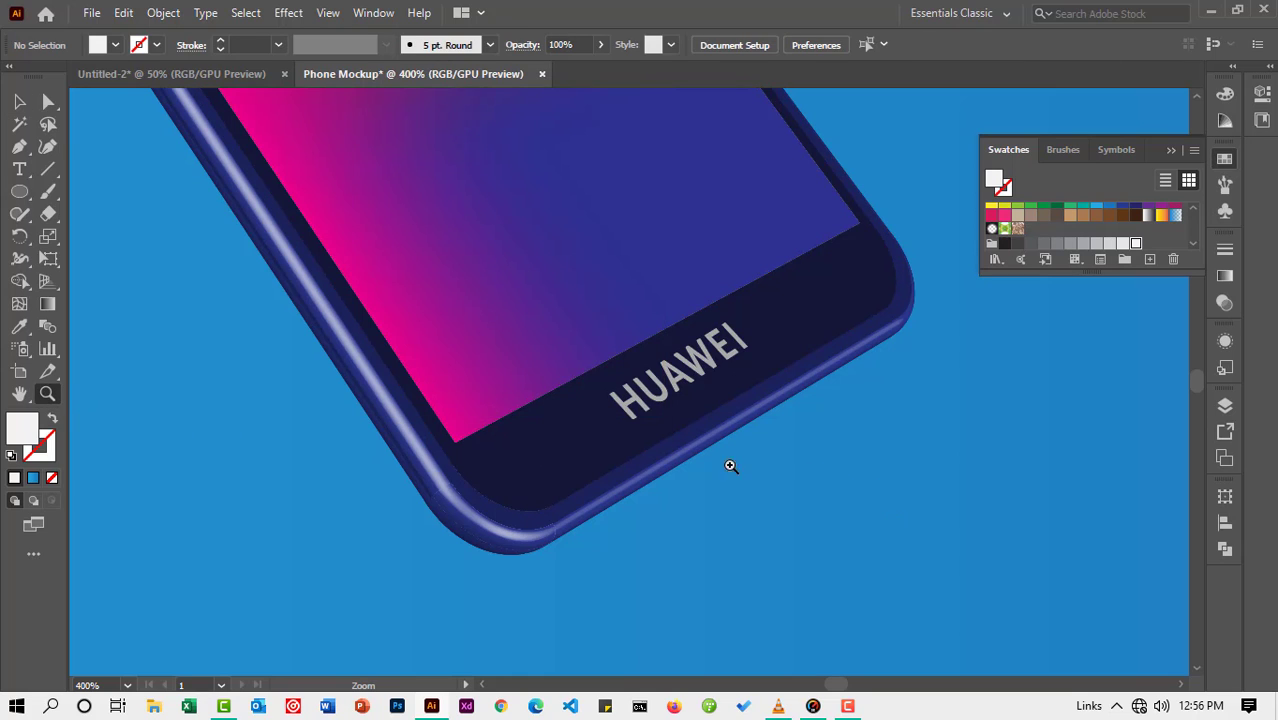
{"action": "left_click_drag", "start_coordinate": [893, 487], "coordinate": [596, 439]}
{"action": "left_click_drag", "start_coordinate": [948, 476], "coordinate": [842, 479]}
{"action": "left_click_drag", "start_coordinate": [909, 442], "coordinate": [622, 430]}
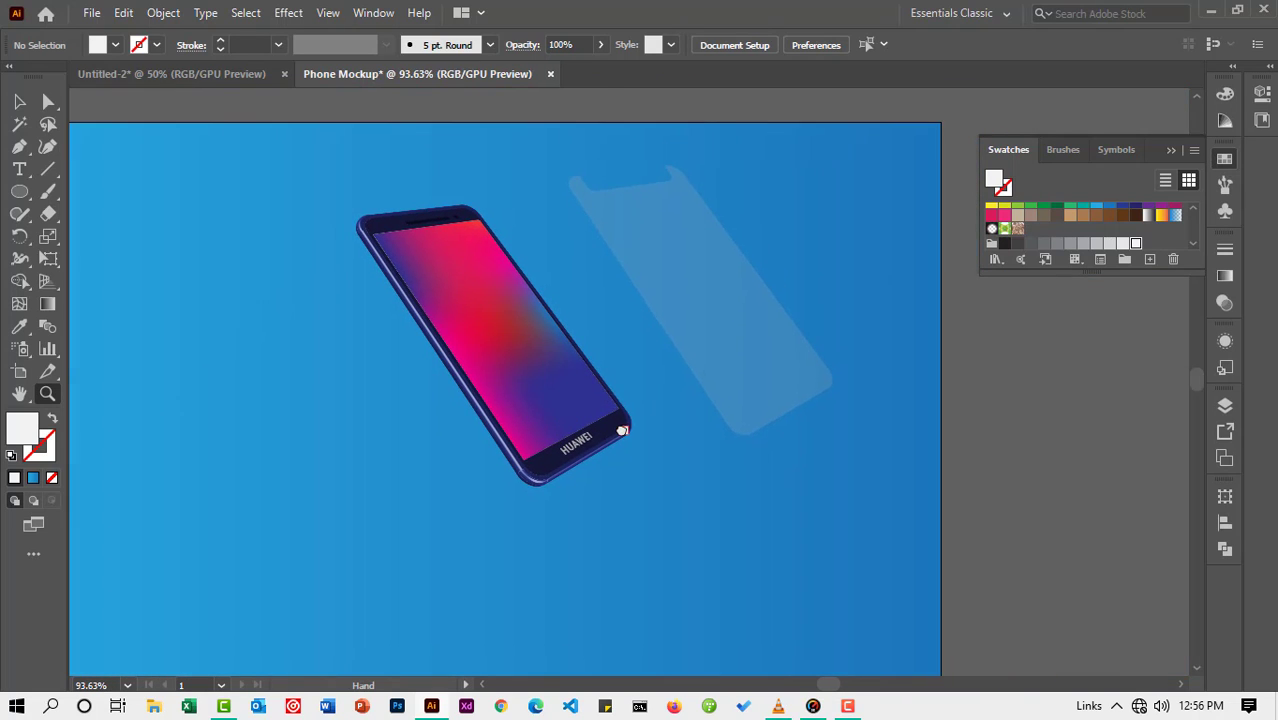
{"action": "left_click_drag", "start_coordinate": [706, 438], "coordinate": [819, 434]}
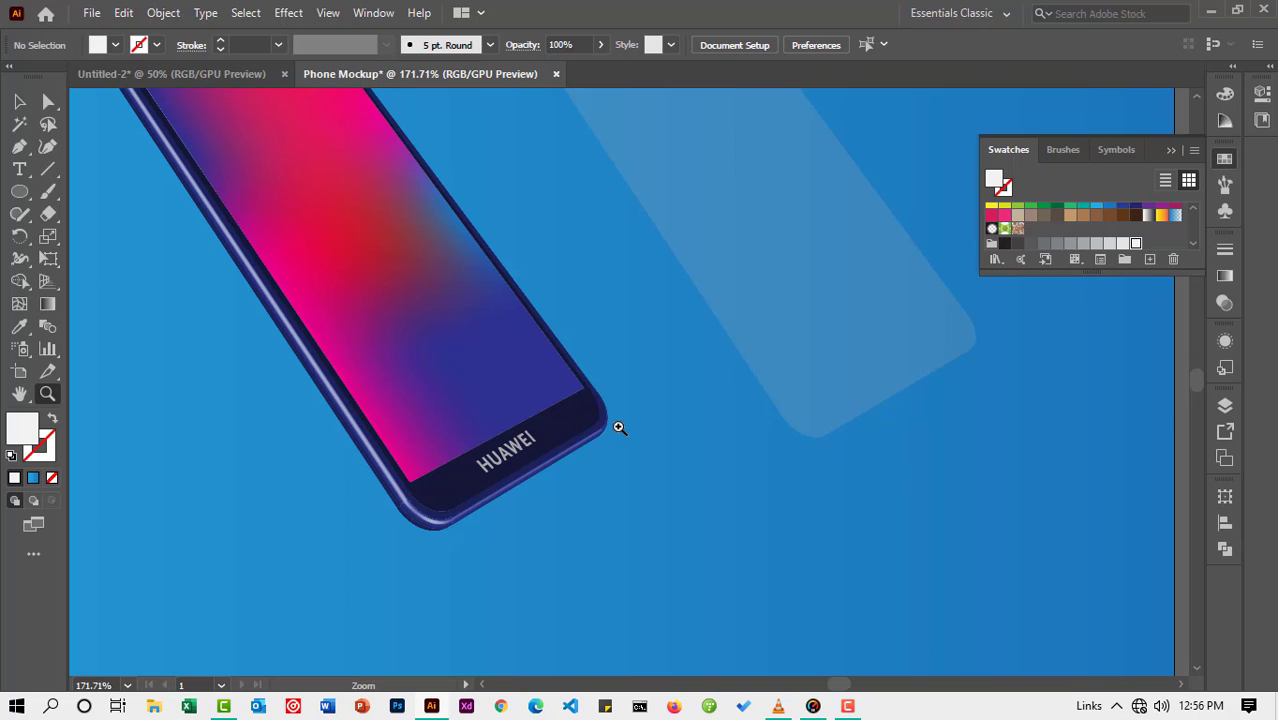
{"action": "left_click_drag", "start_coordinate": [499, 374], "coordinate": [646, 485]}
{"action": "key", "text": "v"}
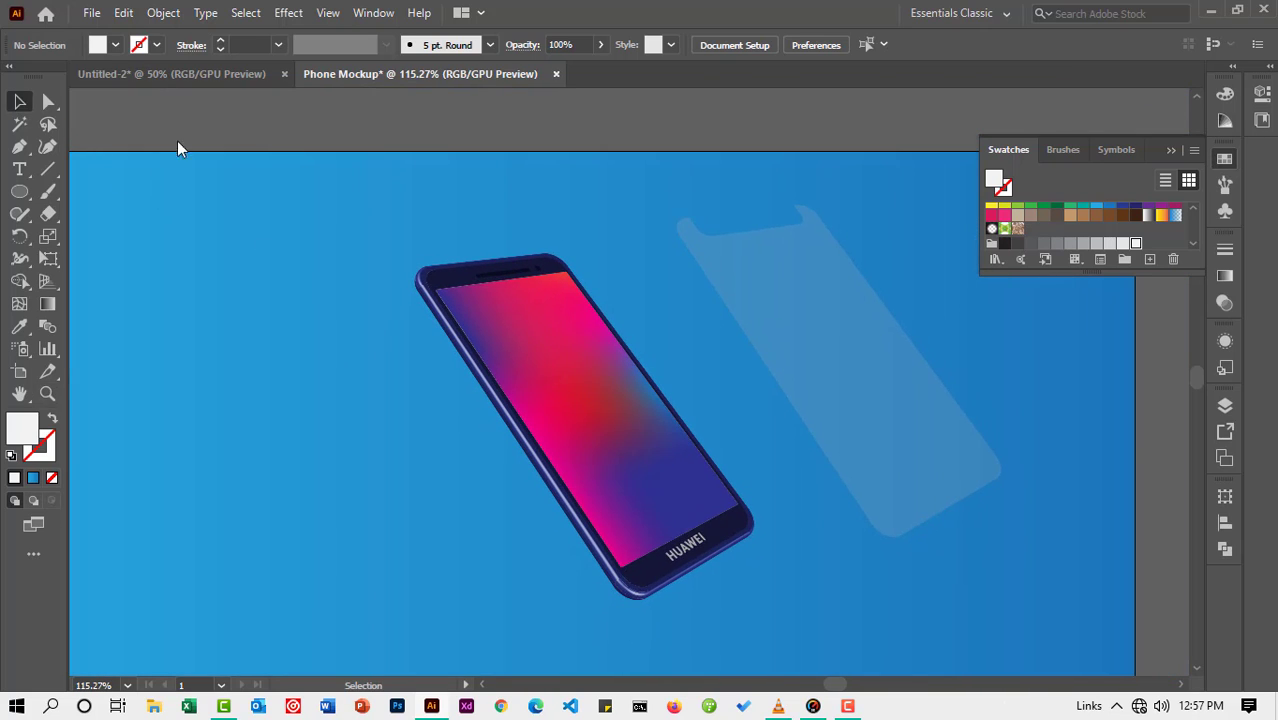
{"action": "left_click_drag", "start_coordinate": [811, 344], "coordinate": [1031, 413]}
Step: Fine-adjust the glass overlay's position so its outline fits inside the phone's rim at the lower corners
{"action": "left_click", "coordinate": [47, 393]}
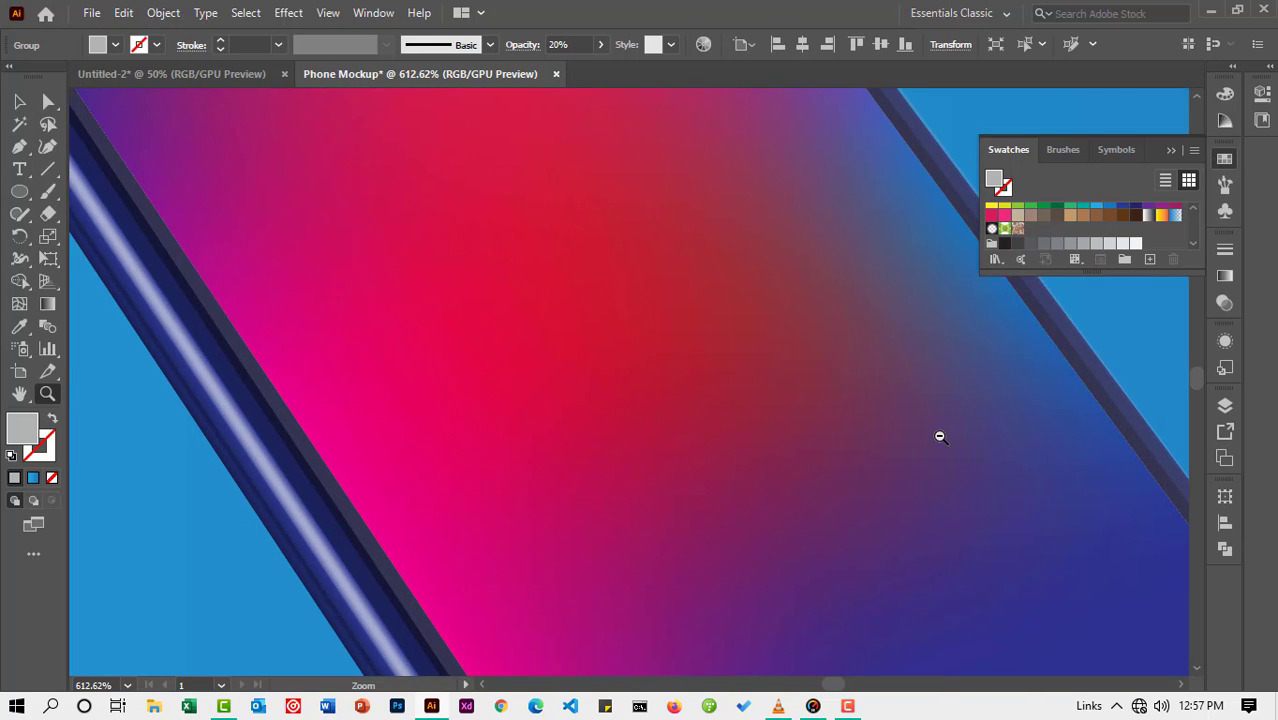
{"action": "left_click_drag", "start_coordinate": [939, 437], "coordinate": [857, 439]}
{"action": "key", "text": "space"}
{"action": "left_click_drag", "start_coordinate": [736, 516], "coordinate": [565, 277]}
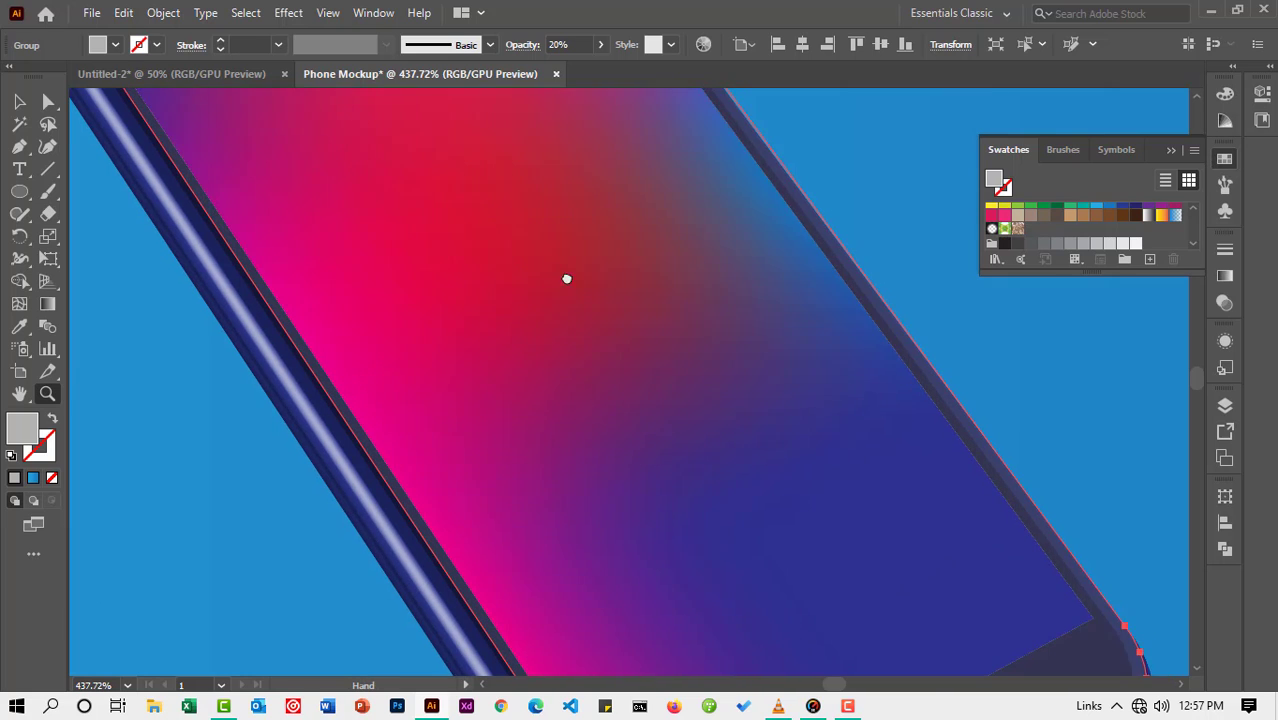
{"action": "left_click_drag", "start_coordinate": [735, 507], "coordinate": [685, 377]}
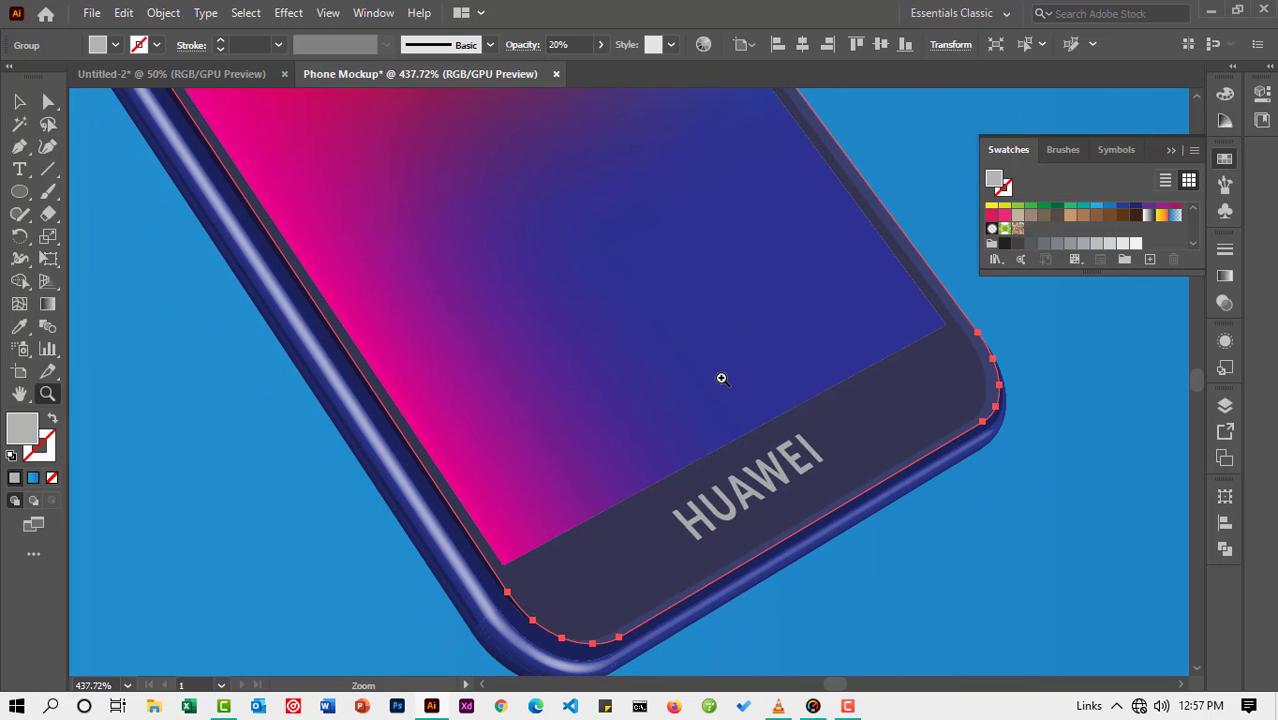
{"action": "left_click", "coordinate": [19, 101]}
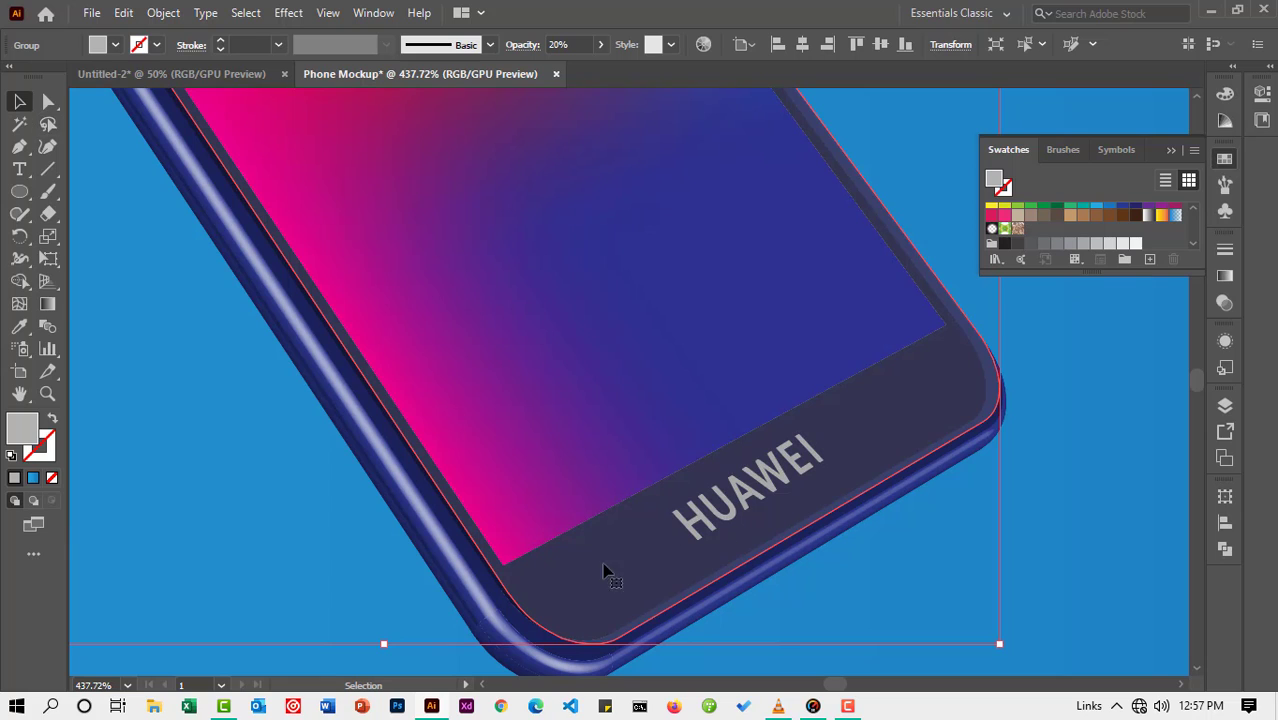
{"action": "left_click_drag", "start_coordinate": [604, 580], "coordinate": [598, 574]}
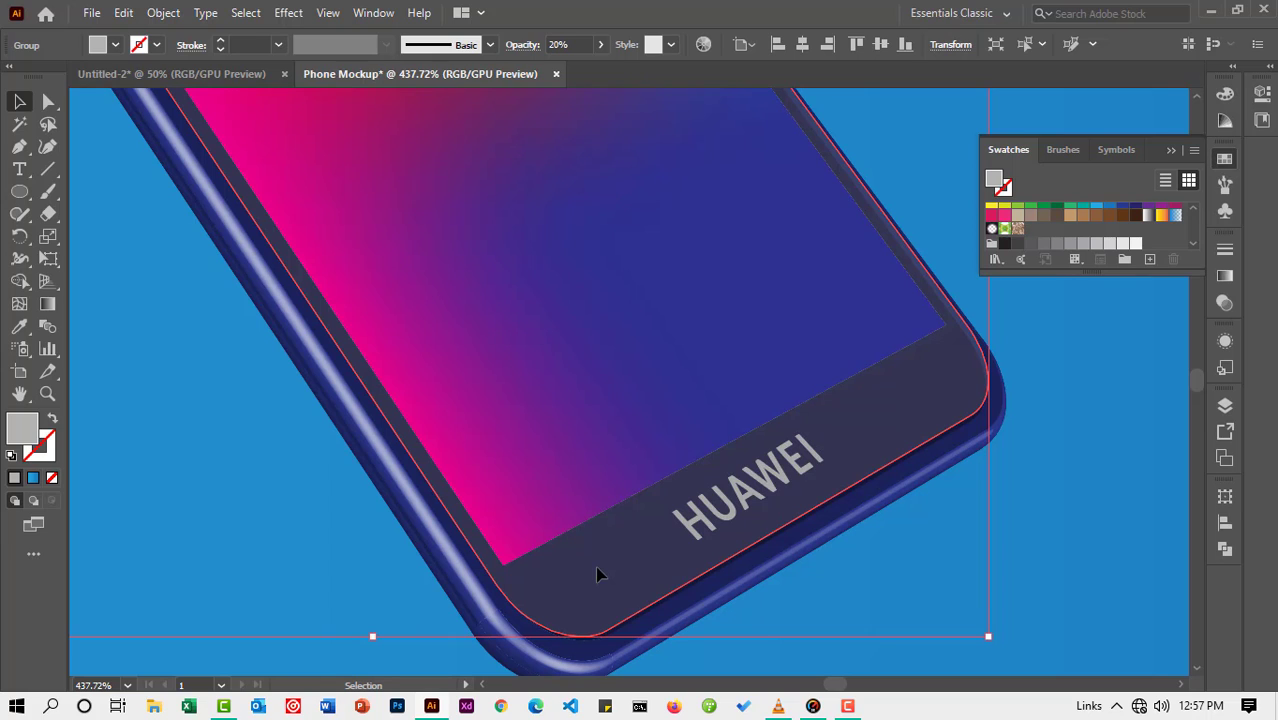
{"action": "left_click", "coordinate": [1014, 592]}
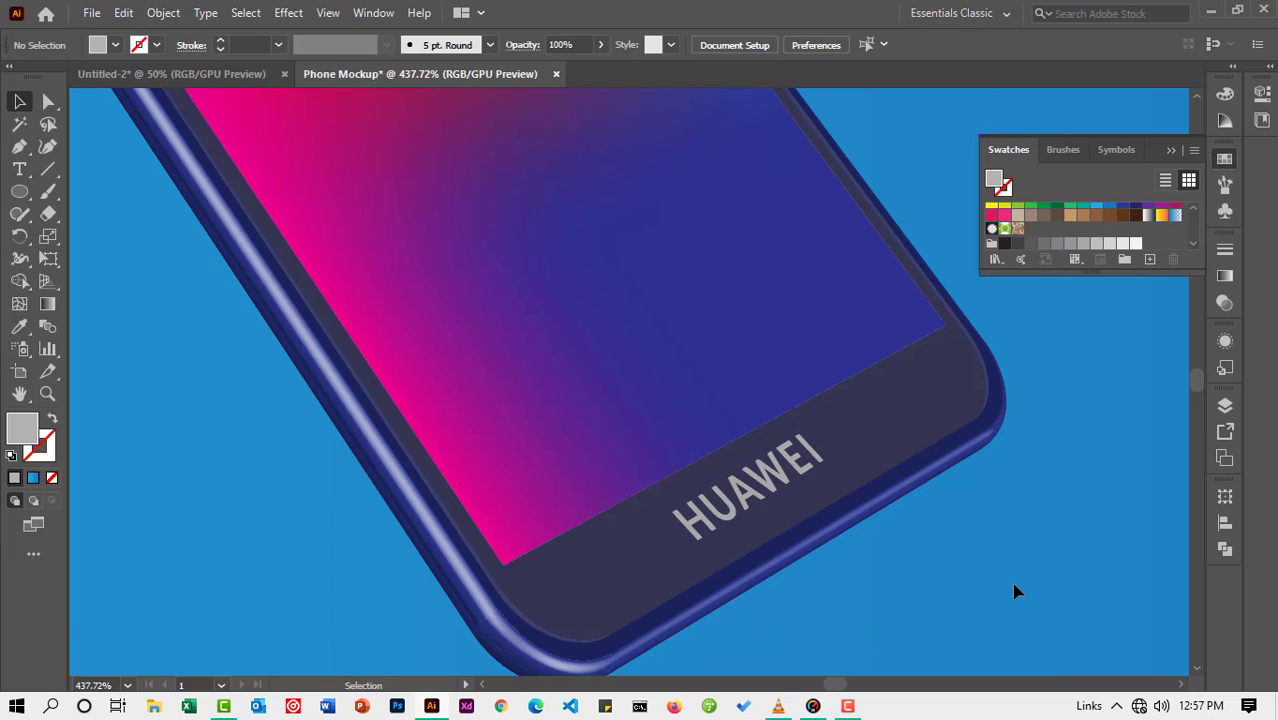
Step: Examine the whole phone mockup with the glass overlay, wallpaper and HUAWEI text in place
{"action": "scroll", "coordinate": [1014, 585], "scroll_direction": "up", "scroll_amount": 3}
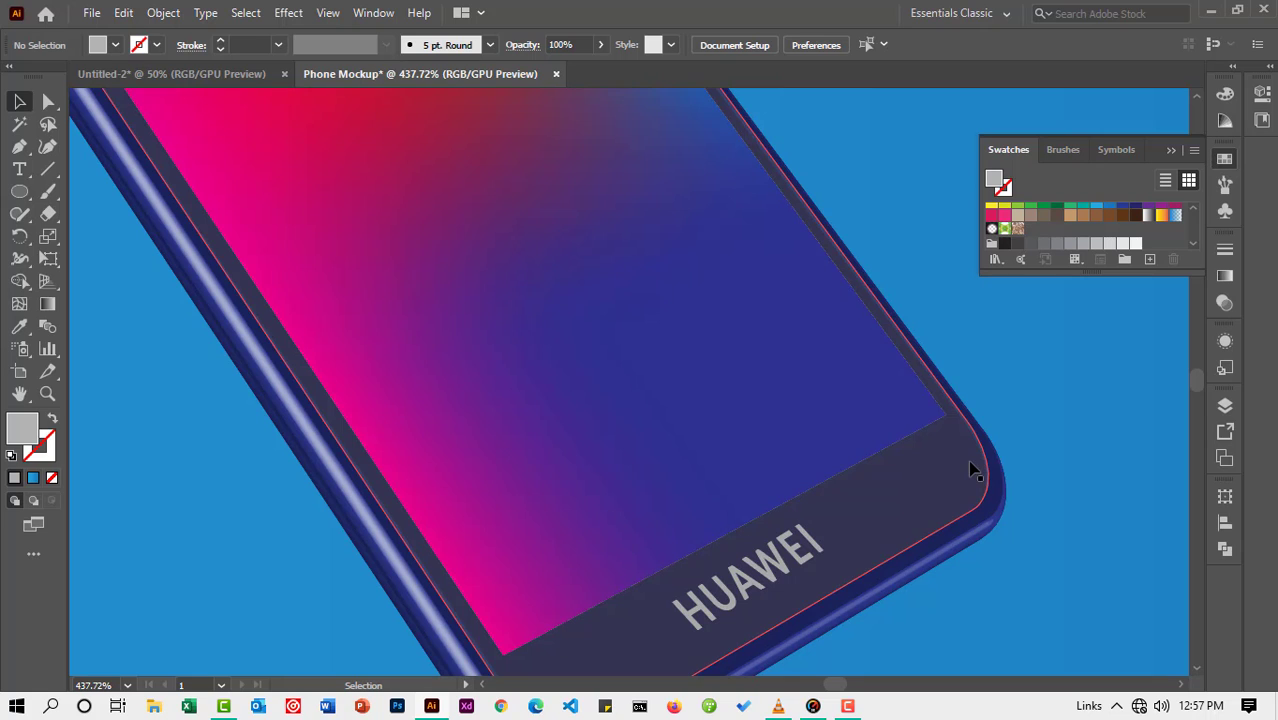
{"action": "scroll", "coordinate": [1060, 510], "scroll_direction": "up", "scroll_amount": 3}
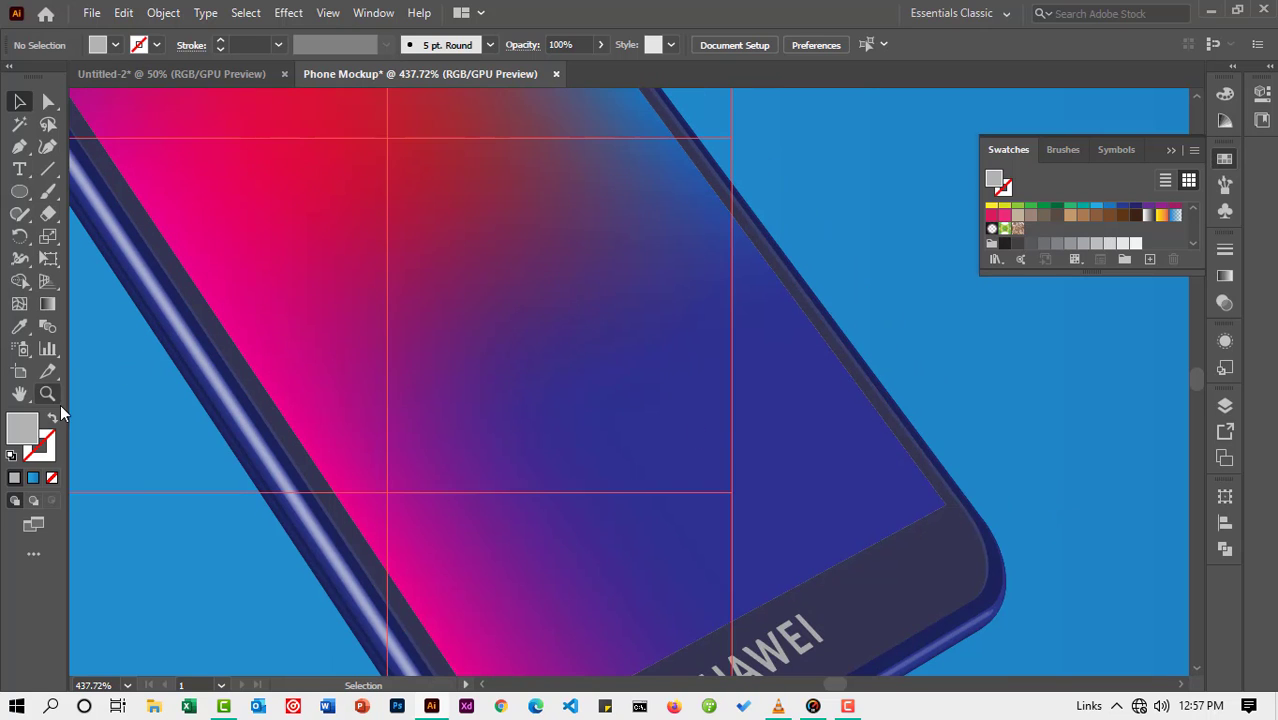
{"action": "left_click", "coordinate": [50, 399]}
{"action": "left_click_drag", "start_coordinate": [642, 376], "coordinate": [402, 311]}
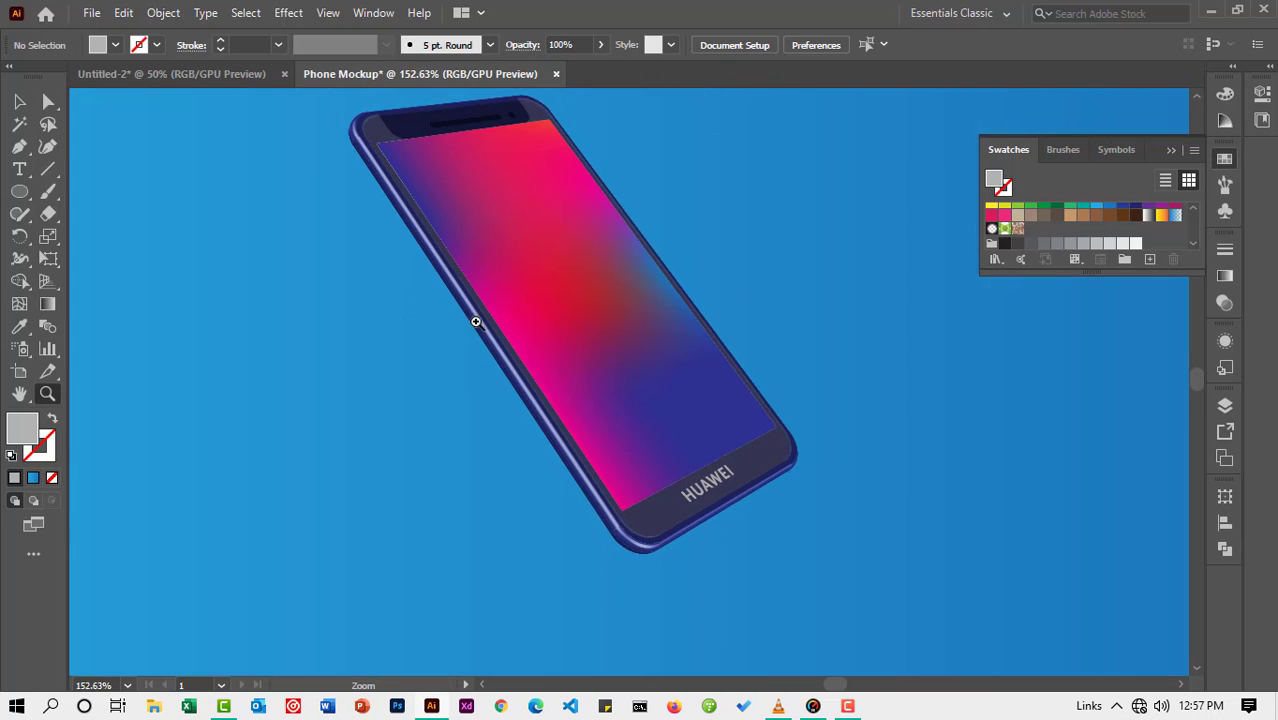
{"action": "scroll", "coordinate": [476, 322], "scroll_direction": "up", "scroll_amount": 3}
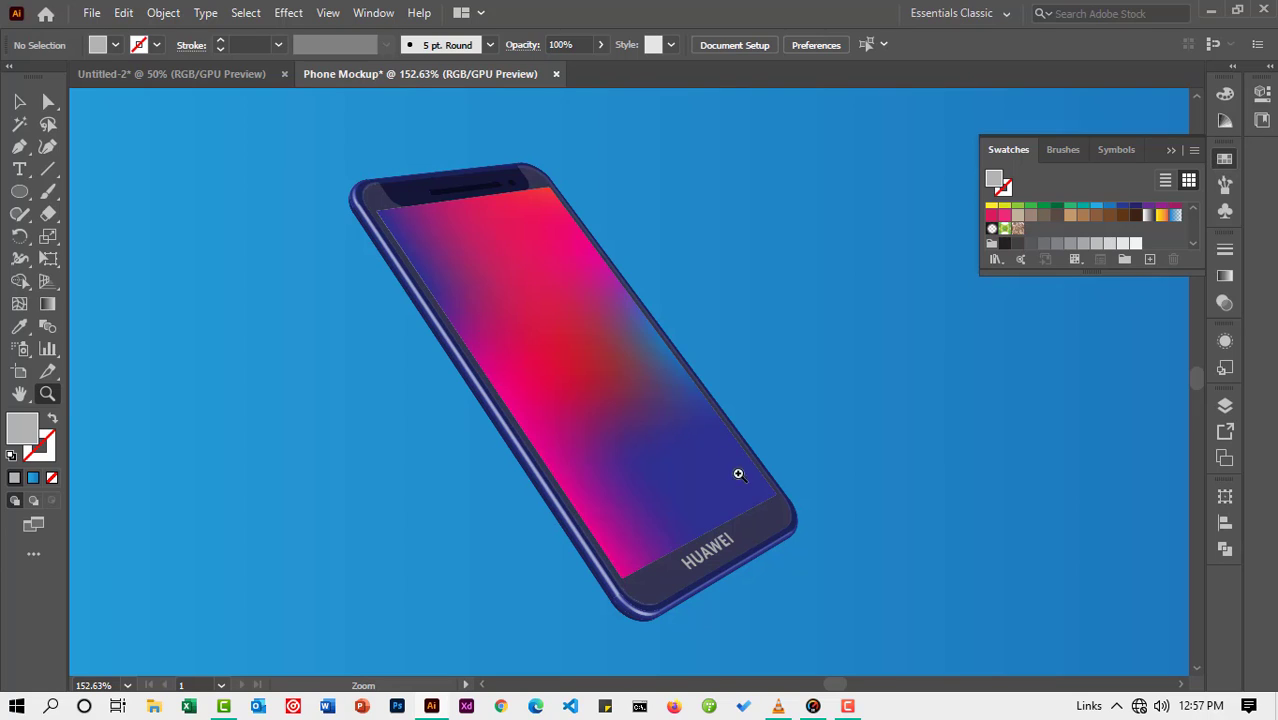
{"action": "scroll", "coordinate": [740, 475], "scroll_direction": "down", "scroll_amount": 2}
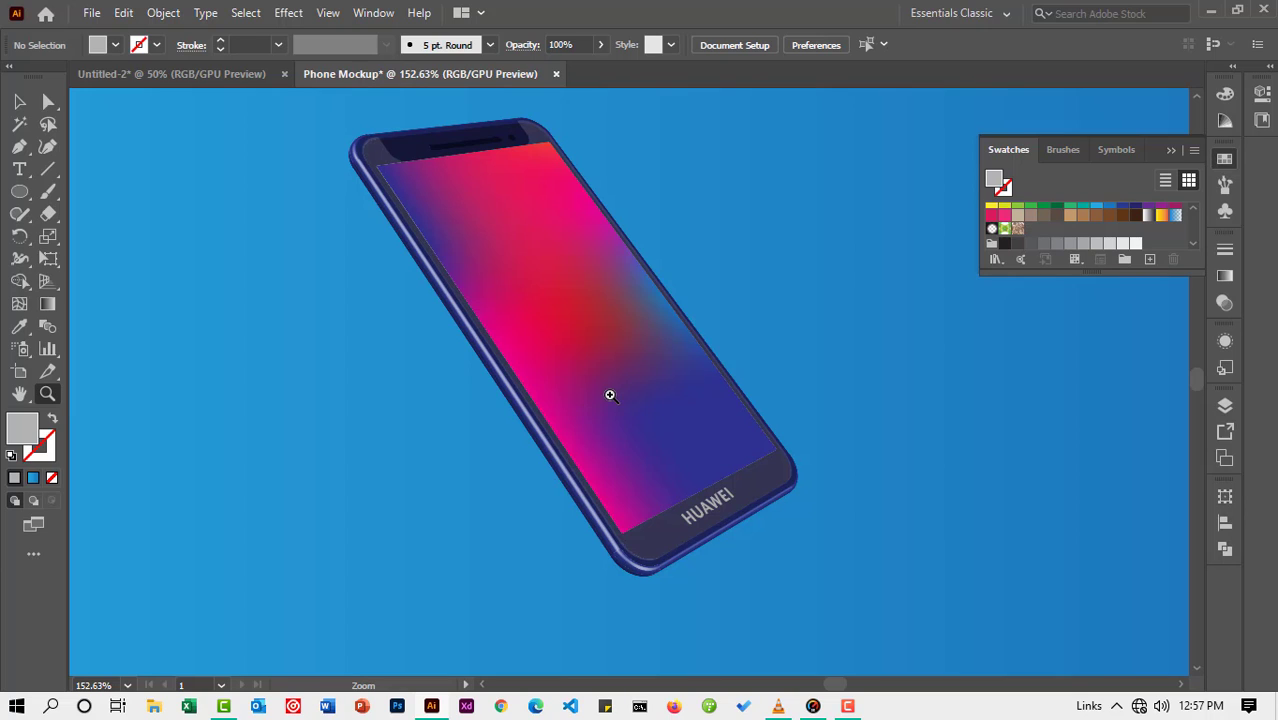
Step: Create a rounded rectangle 130 px wide and 250 px high on the empty background beside the phone
{"action": "left_click_drag", "start_coordinate": [643, 400], "coordinate": [533, 379]}
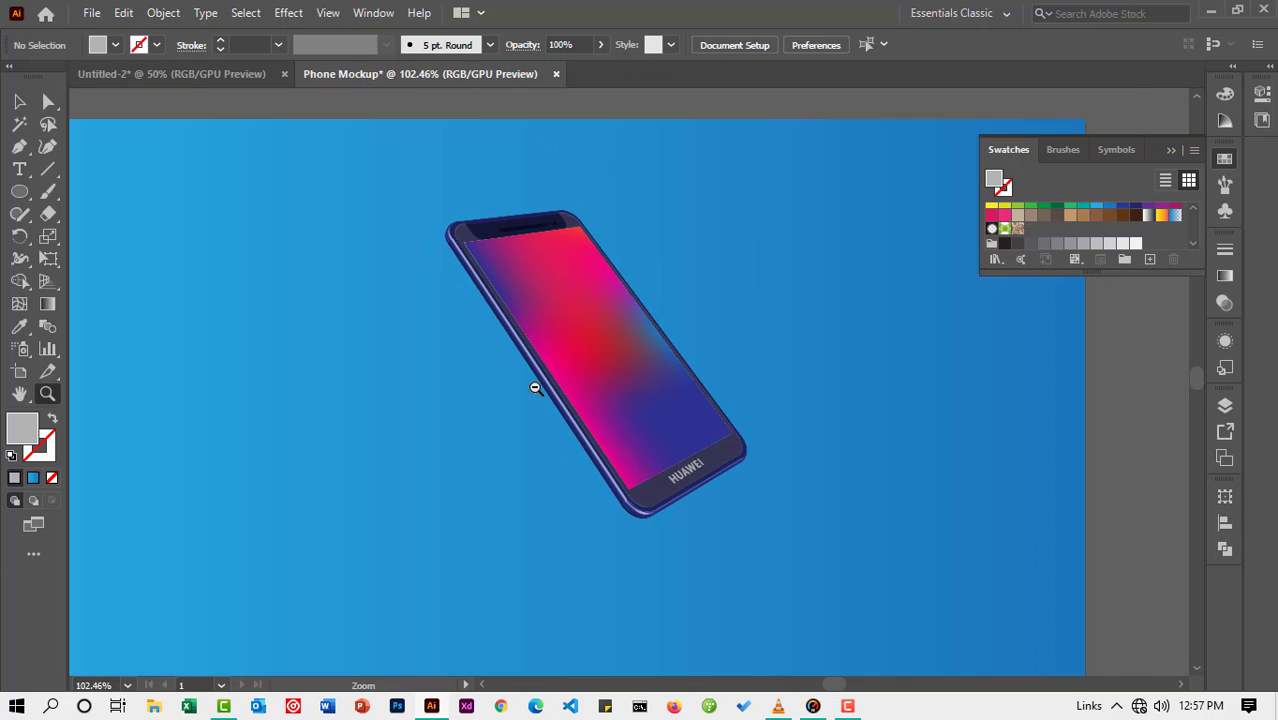
{"action": "left_click_drag", "start_coordinate": [665, 402], "coordinate": [582, 378]}
{"action": "scroll", "coordinate": [650, 385], "scroll_direction": "down", "scroll_amount": 3}
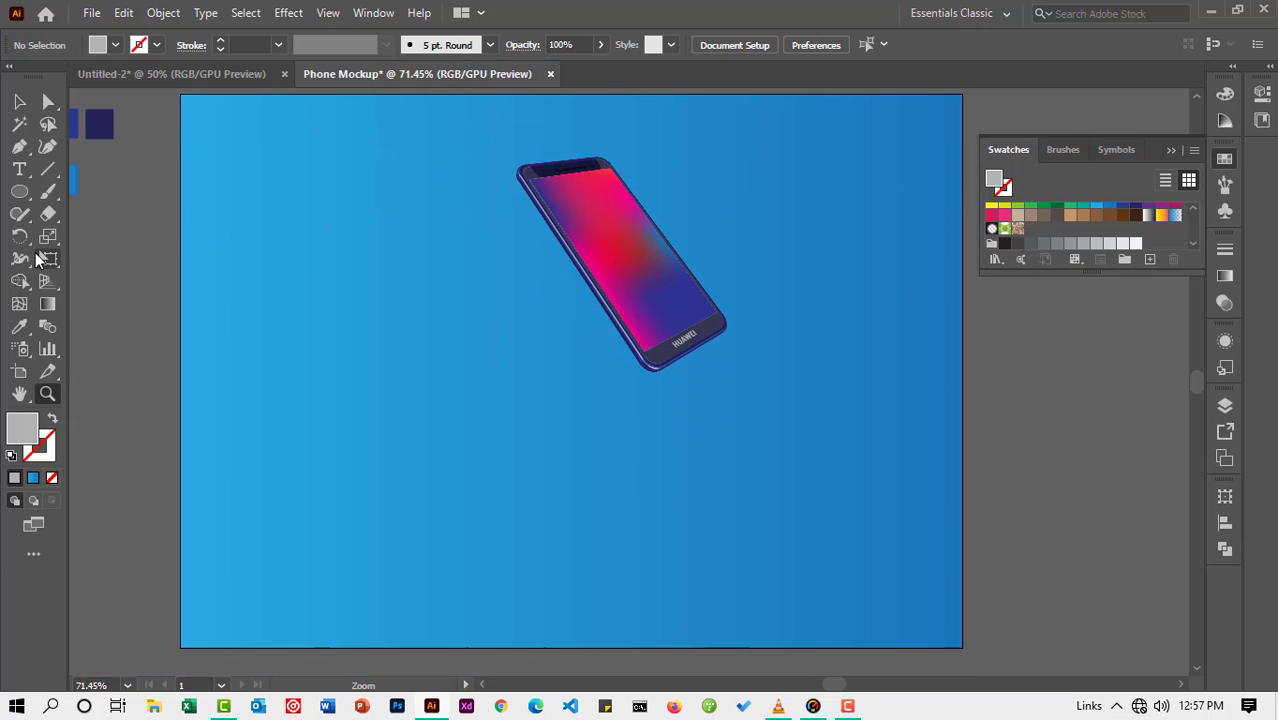
{"action": "left_click", "coordinate": [20, 191]}
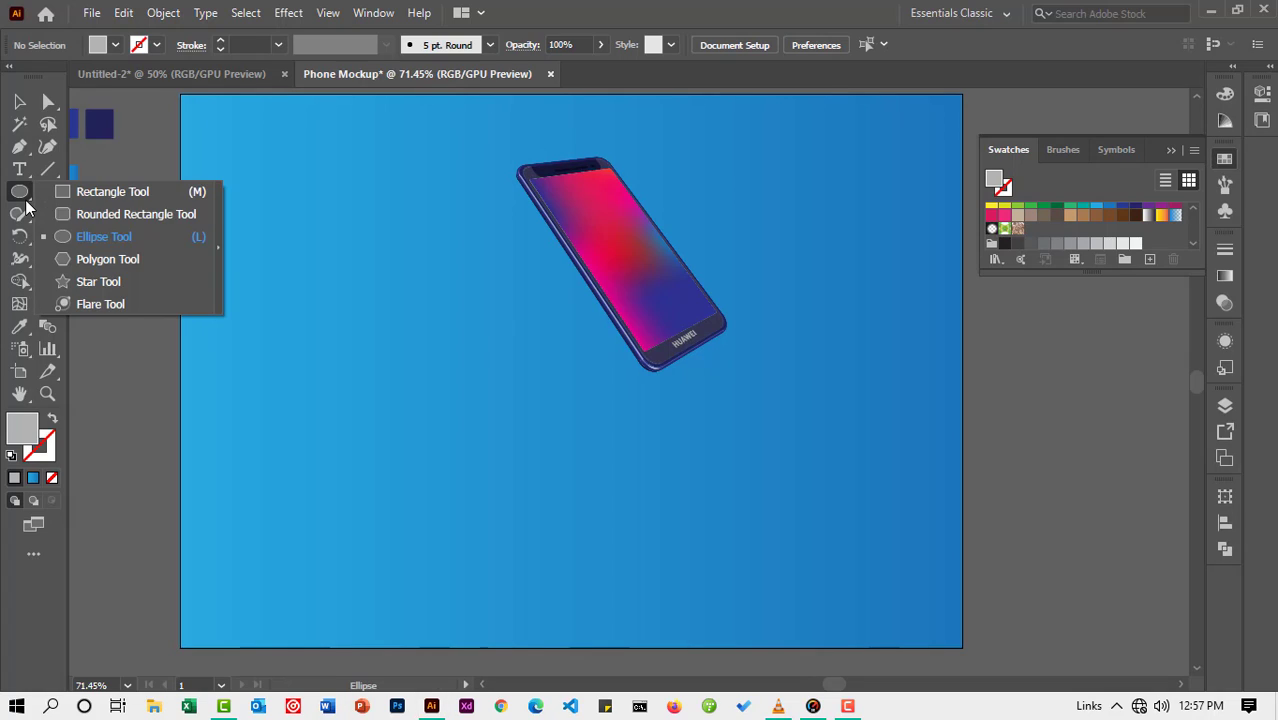
{"action": "left_click", "coordinate": [93, 214]}
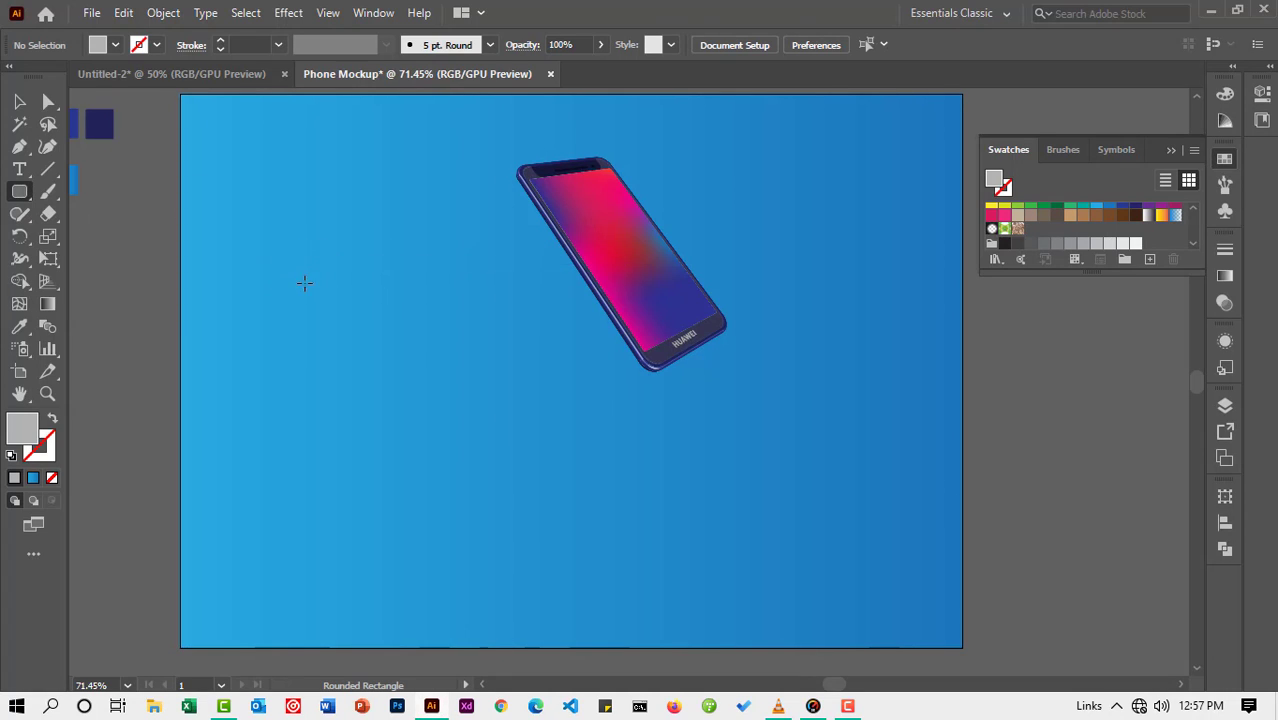
{"action": "left_click", "coordinate": [350, 257]}
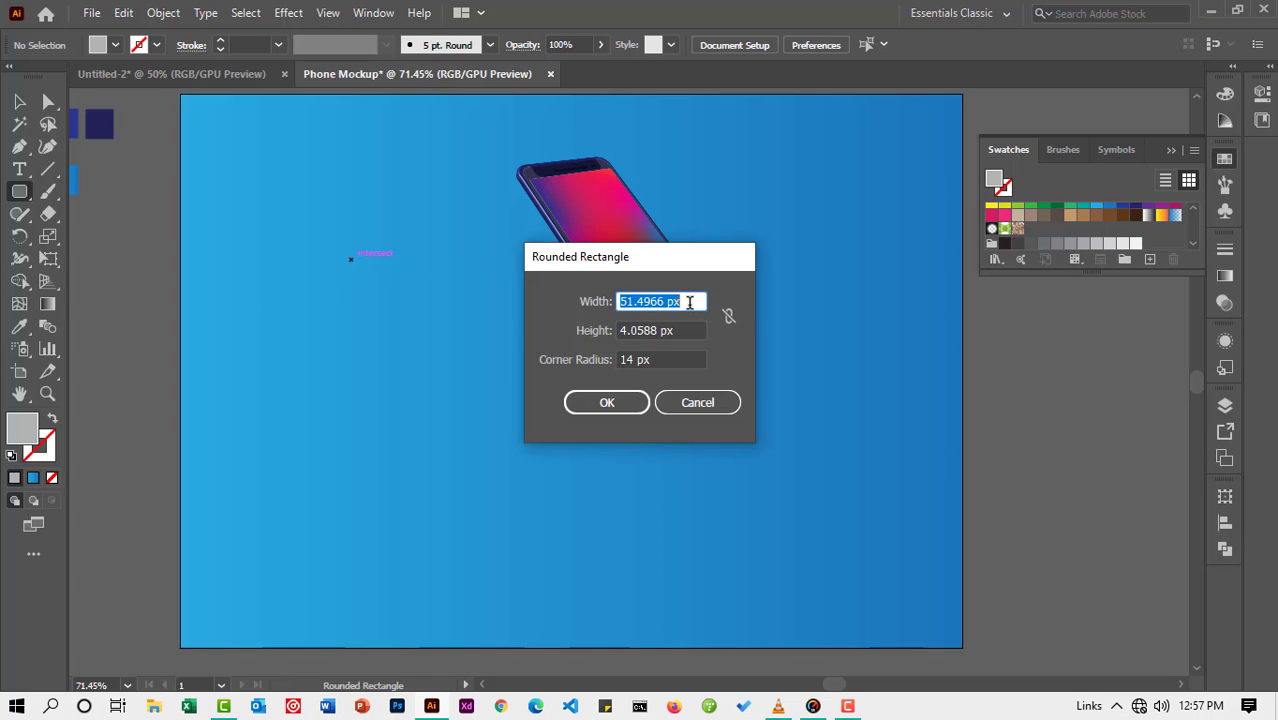
{"action": "type", "text": "130"}
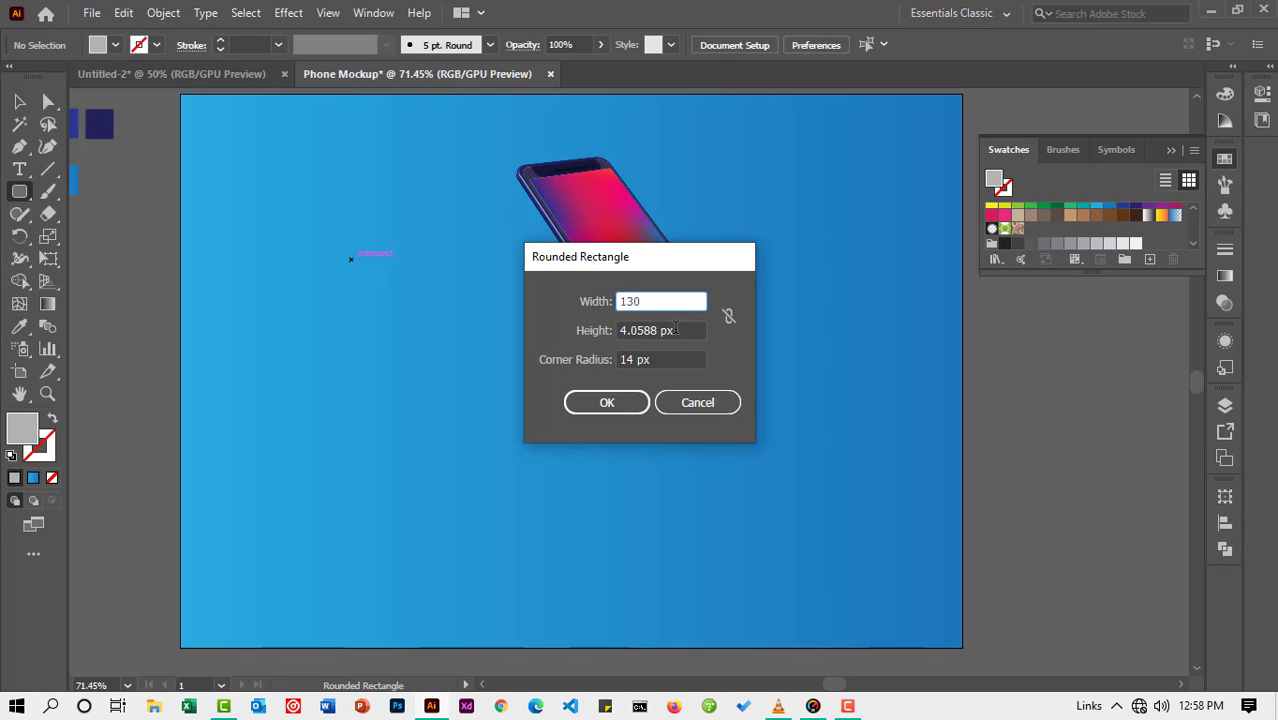
{"action": "key", "text": "Tab"}
{"action": "type", "text": "250"}
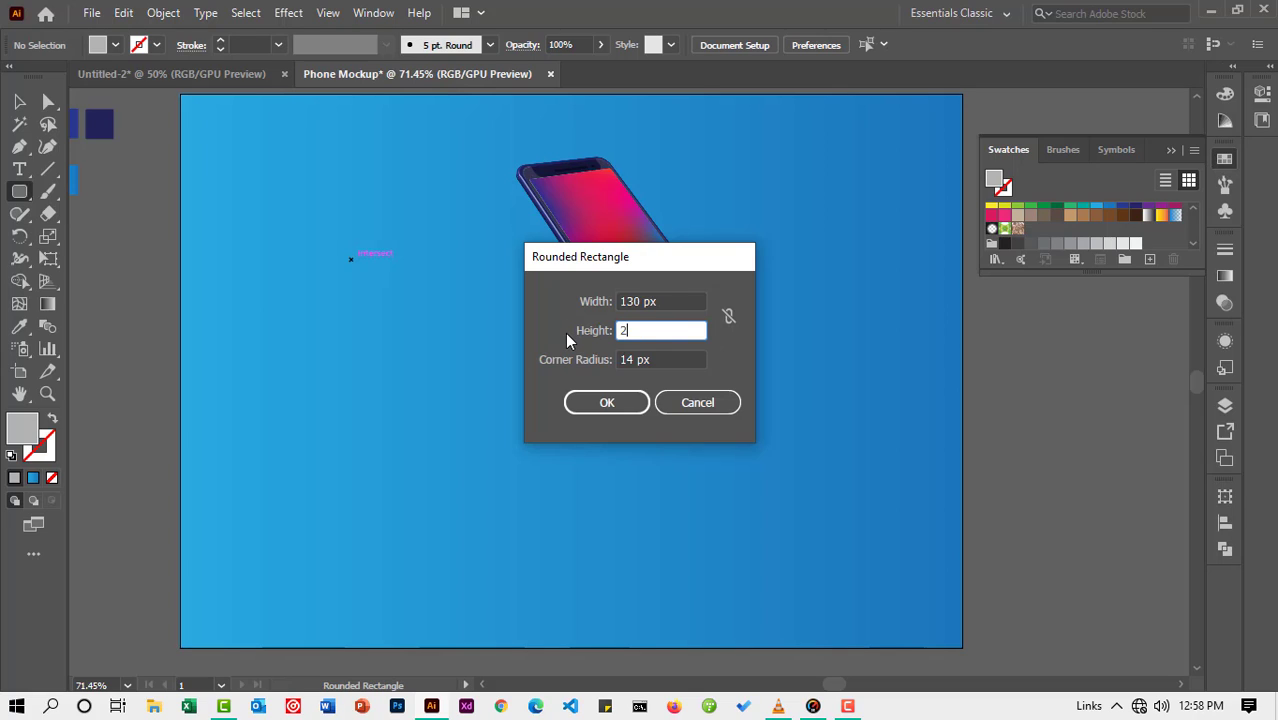
{"action": "left_click", "coordinate": [677, 359]}
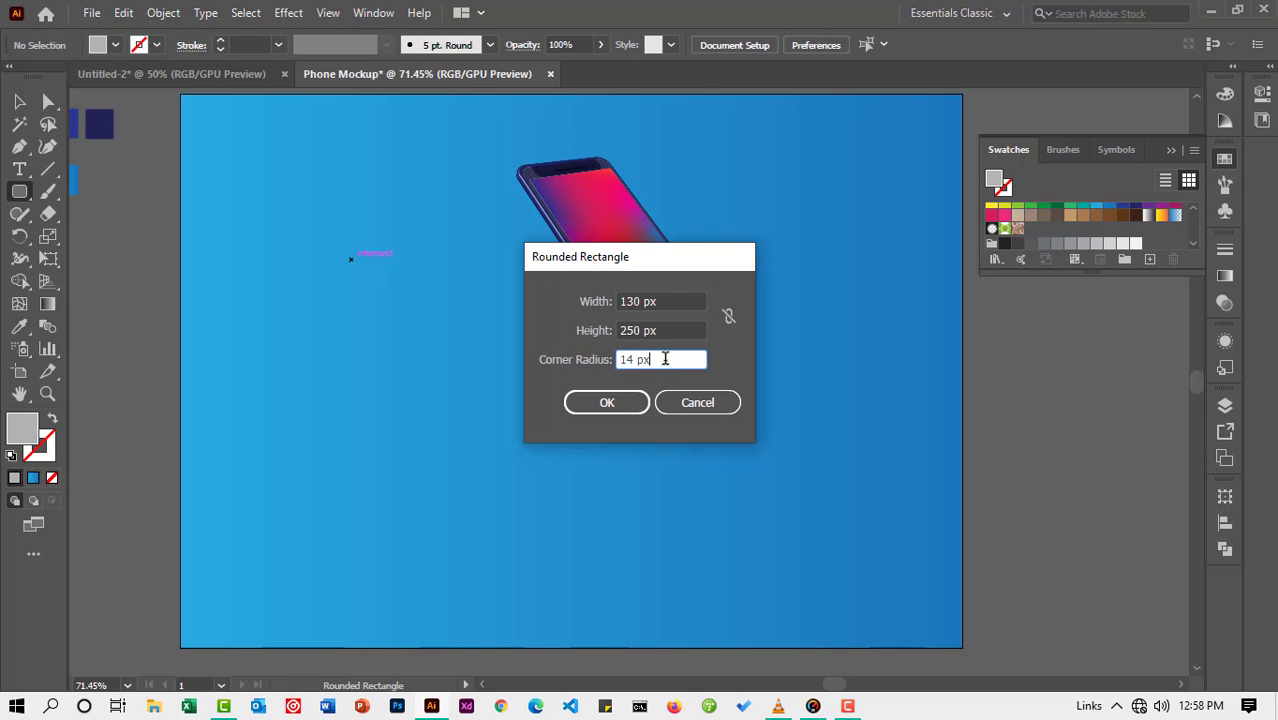
{"action": "double_click", "coordinate": [665, 359]}
{"action": "left_click", "coordinate": [605, 403]}
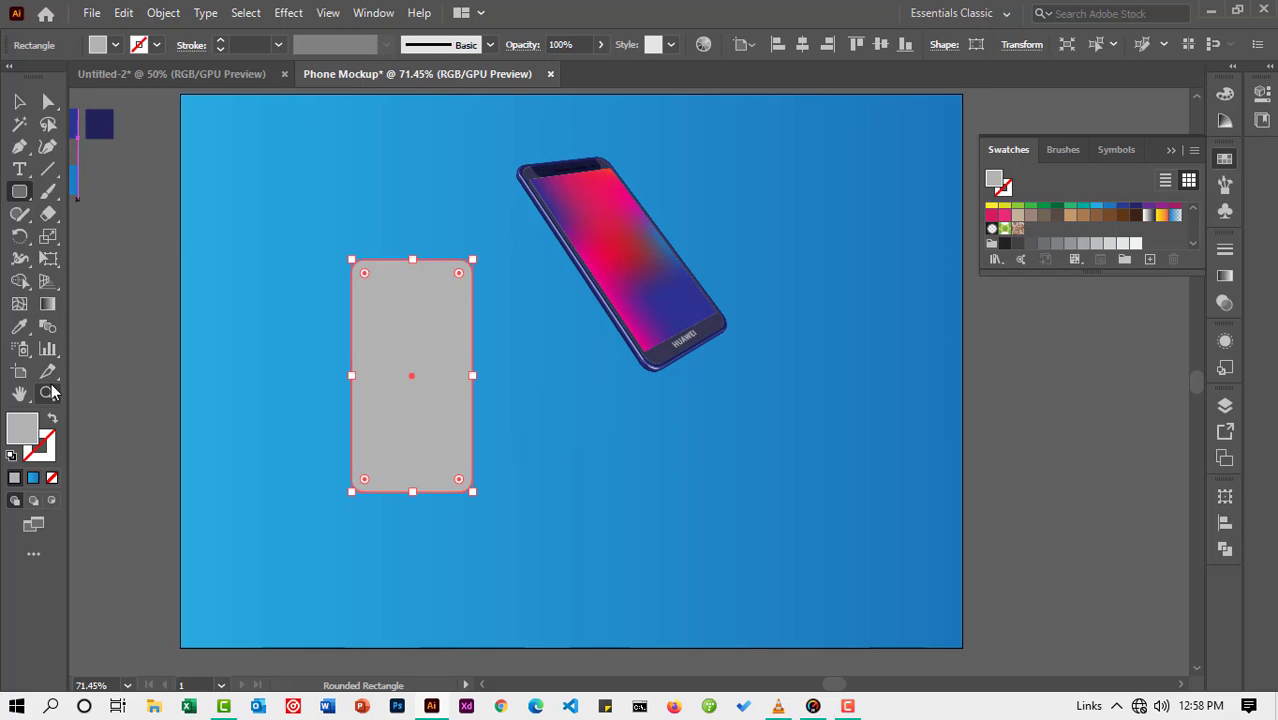
Step: Fill the rounded rectangle with the dark navy sampled from the colour square beside the artboard and shift it nearer the phone
{"action": "left_click", "coordinate": [19, 327]}
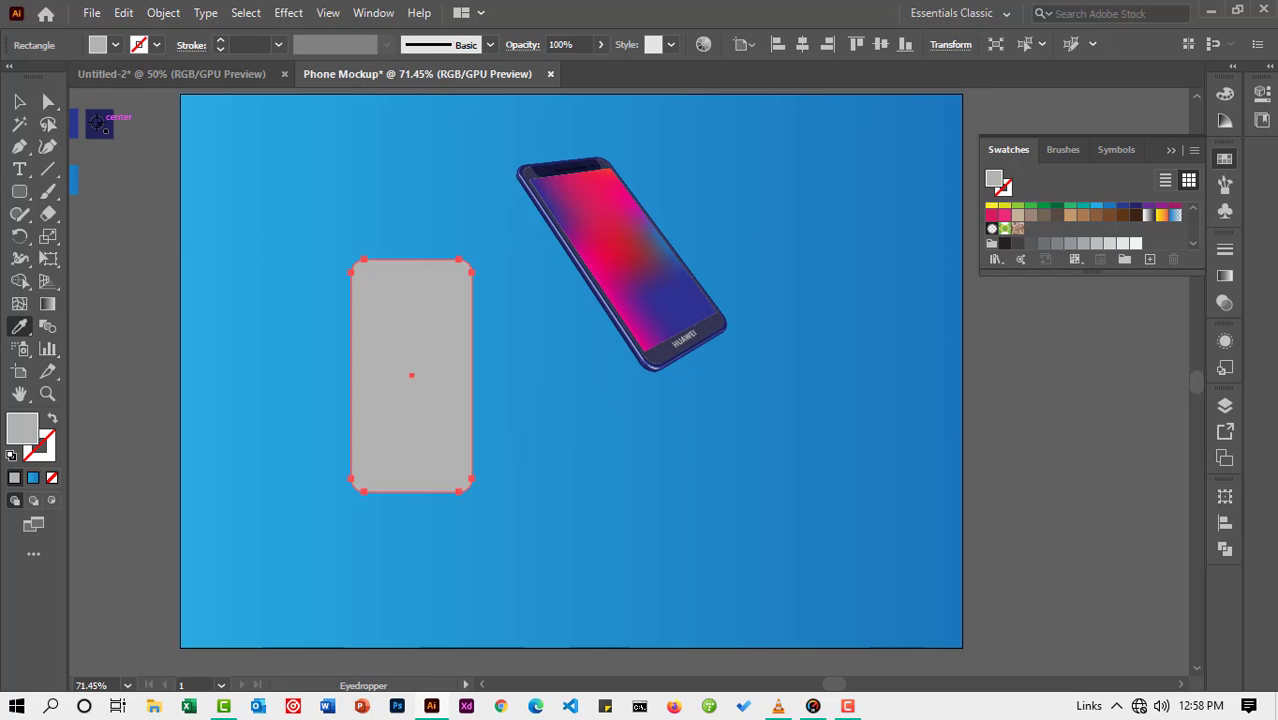
{"action": "left_click", "coordinate": [98, 123]}
{"action": "left_click", "coordinate": [19, 101]}
{"action": "left_click_drag", "start_coordinate": [419, 296], "coordinate": [447, 262]}
Step: Apply a Gaussian Blur with a radius of 43.383 pixels to the navy rounded rectangle
{"action": "left_click", "coordinate": [288, 13]}
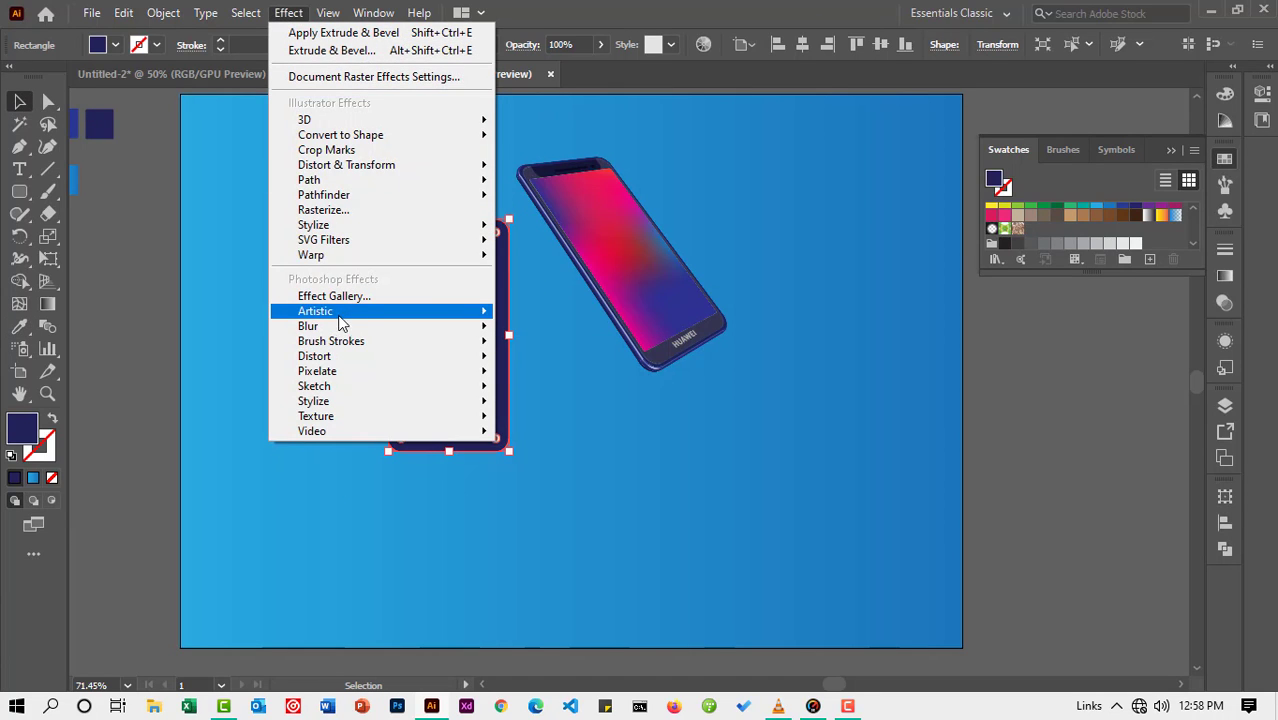
{"action": "mouse_move", "coordinate": [339, 327]}
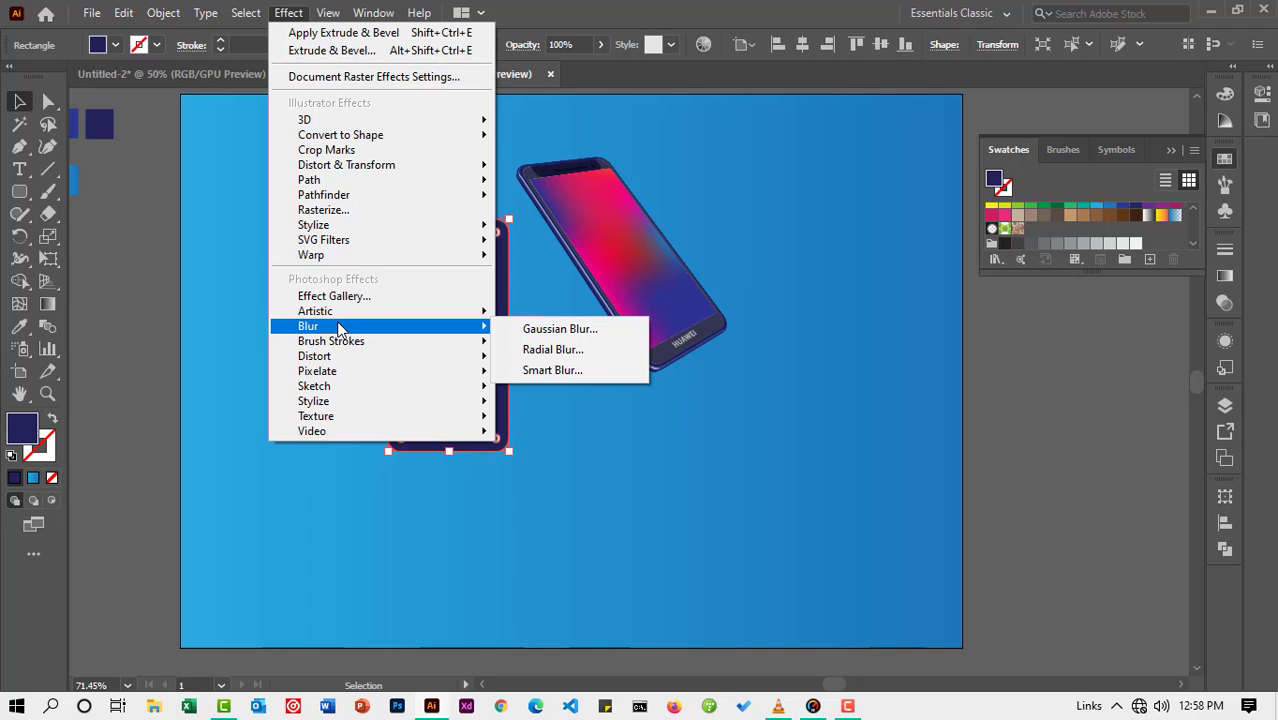
{"action": "left_click", "coordinate": [530, 338]}
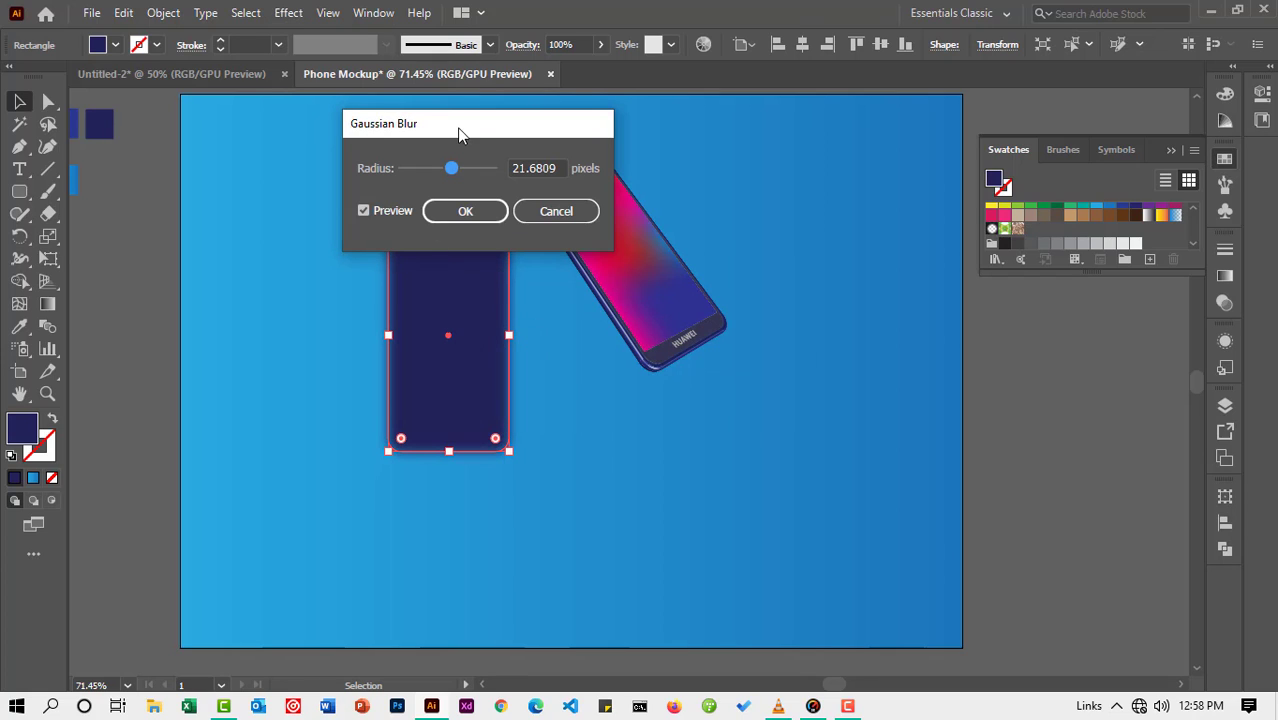
{"action": "left_click_drag", "start_coordinate": [467, 133], "coordinate": [791, 223]}
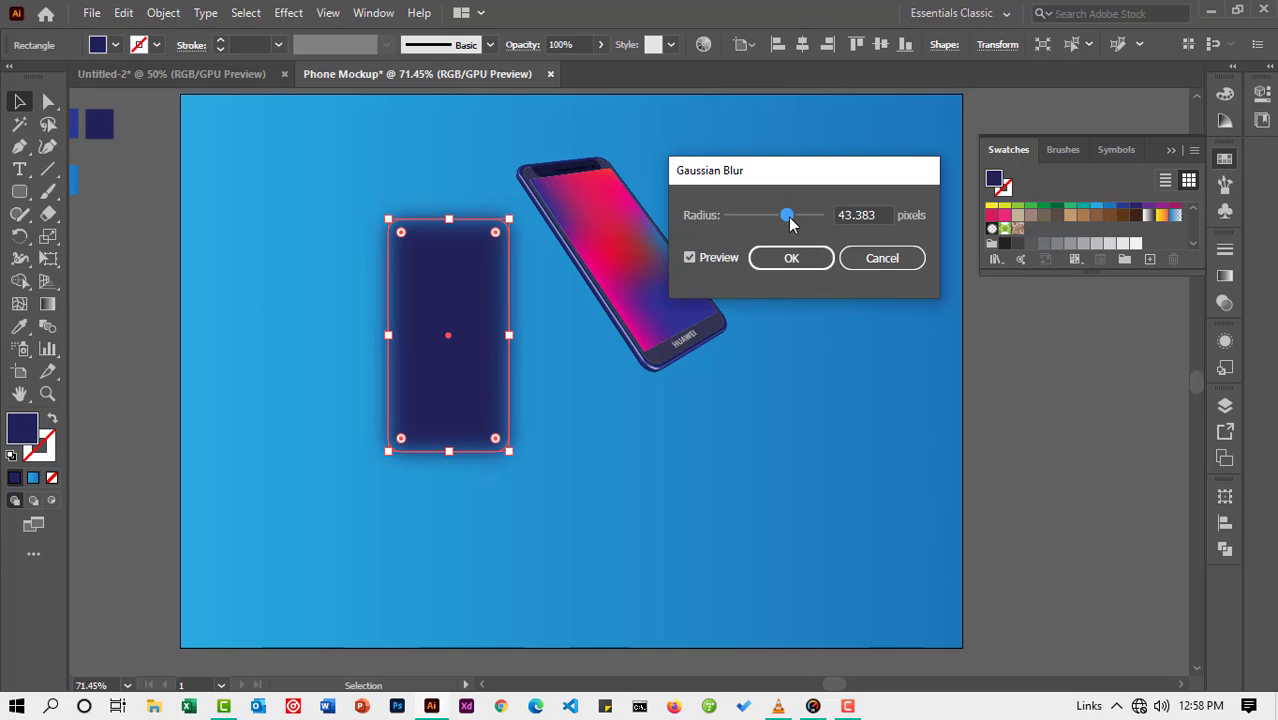
{"action": "left_click", "coordinate": [792, 258]}
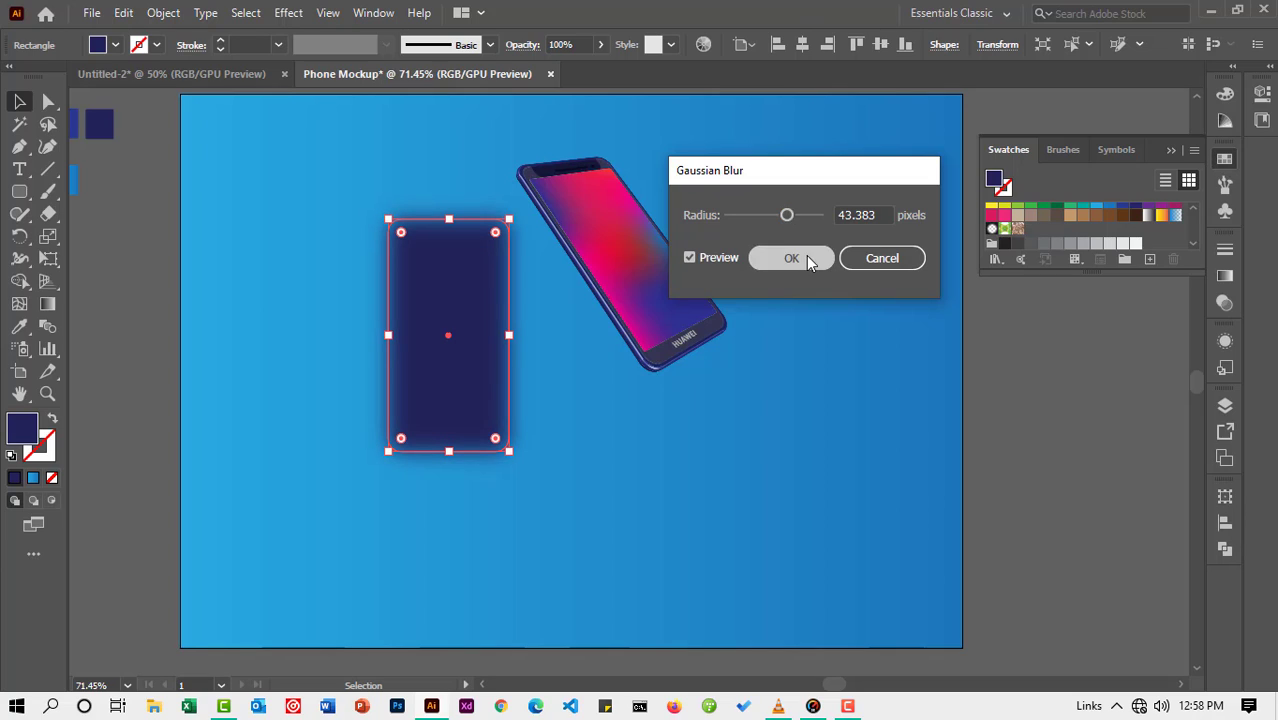
Step: Try a 3D Extrude & Bevel on the blurred rectangle with rotations 25°, -45° and 17°, perspective 100° and extrude depth 0 pt
{"action": "left_click", "coordinate": [287, 13]}
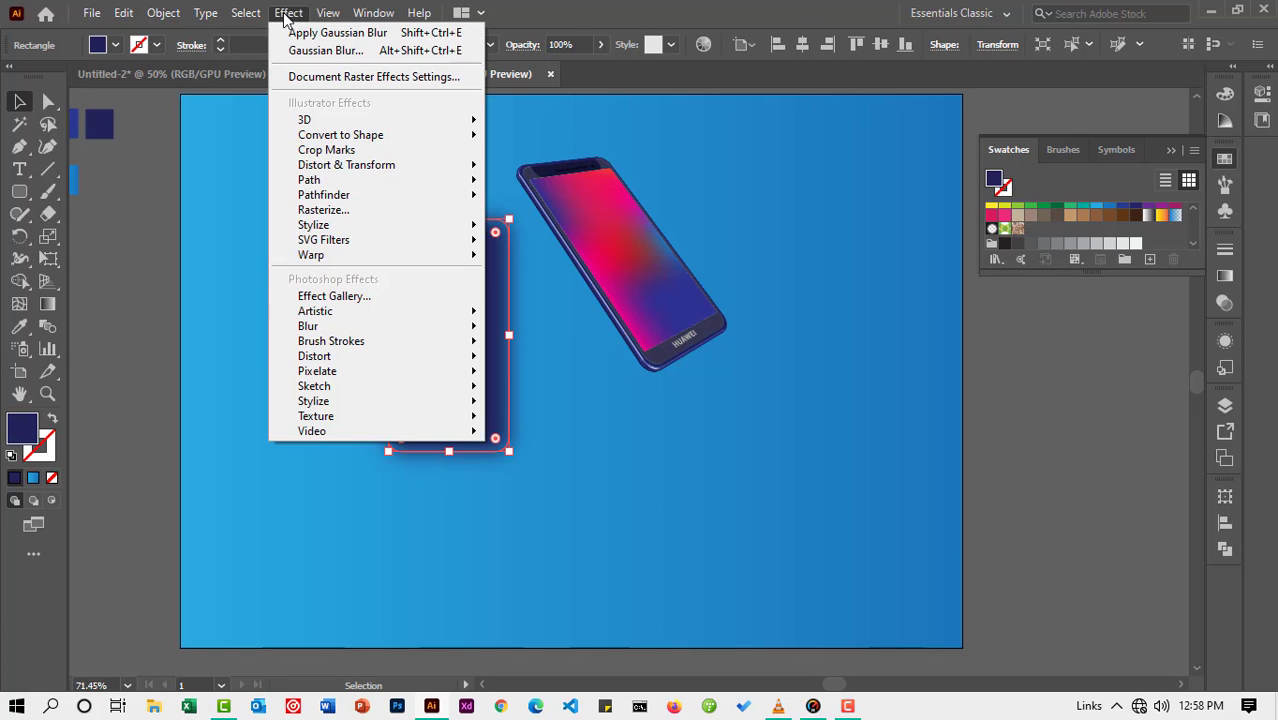
{"action": "mouse_move", "coordinate": [312, 120]}
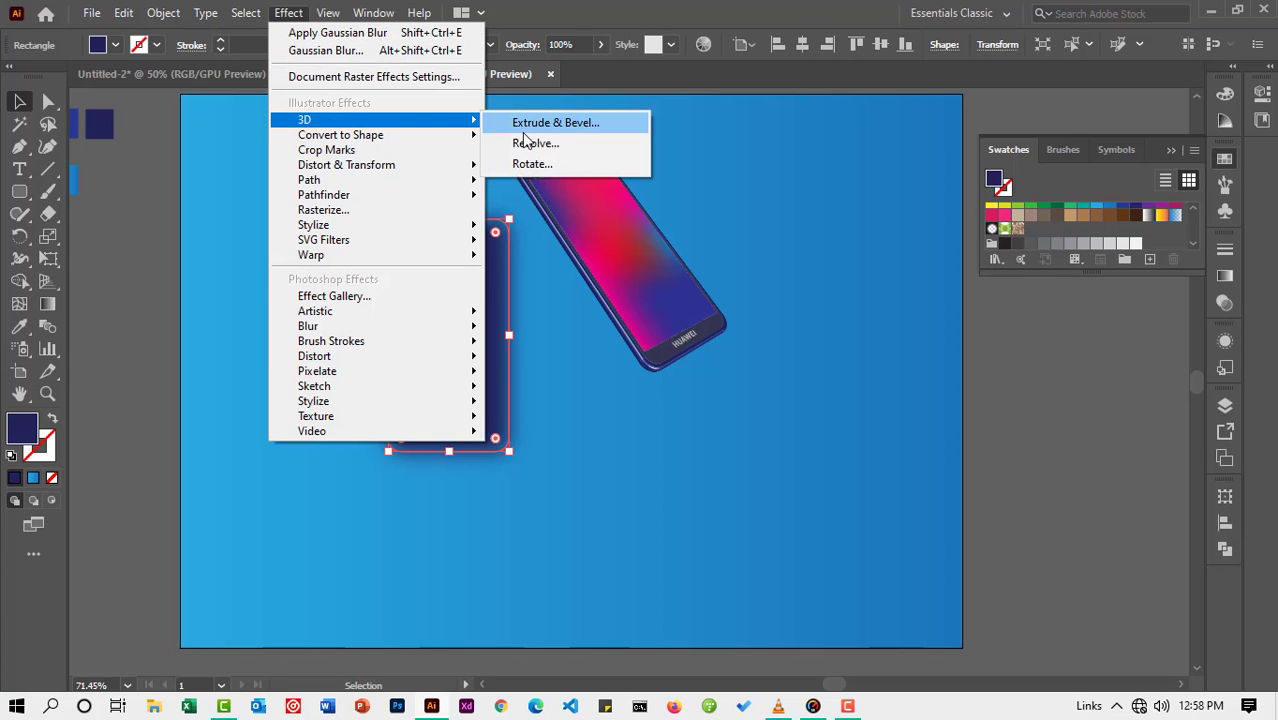
{"action": "left_click", "coordinate": [527, 137]}
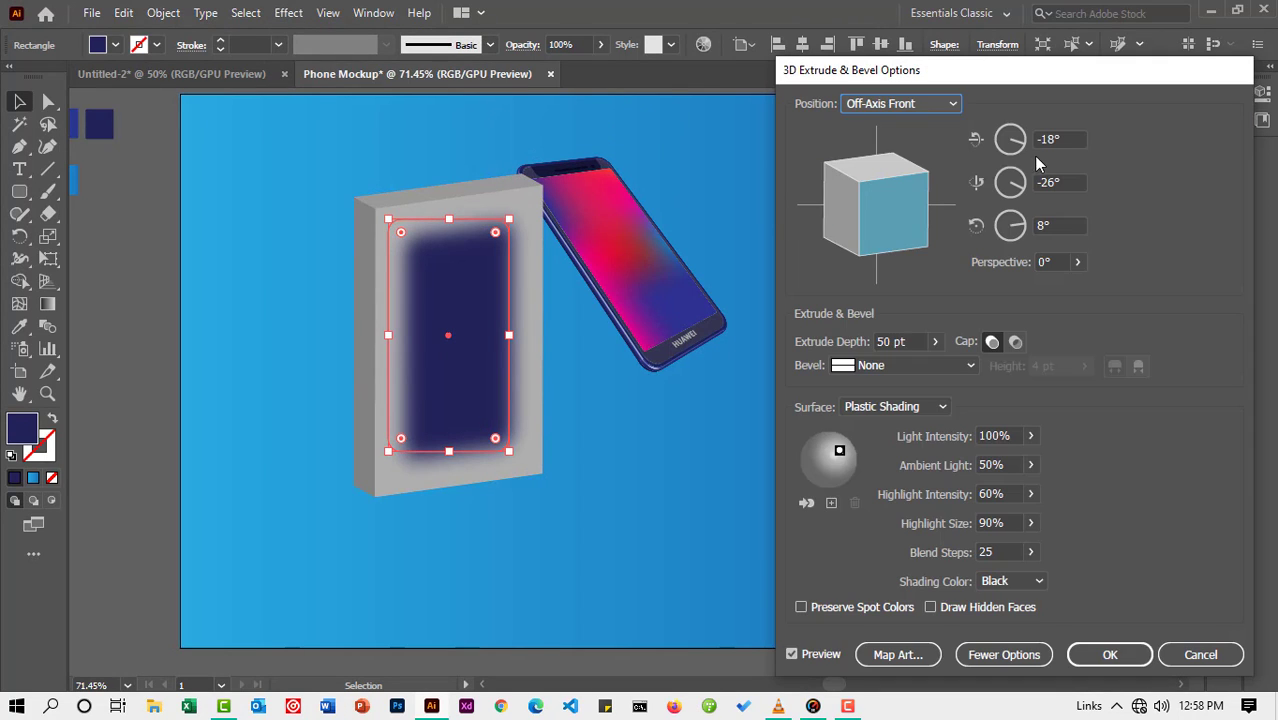
{"action": "key", "text": "Tab"}
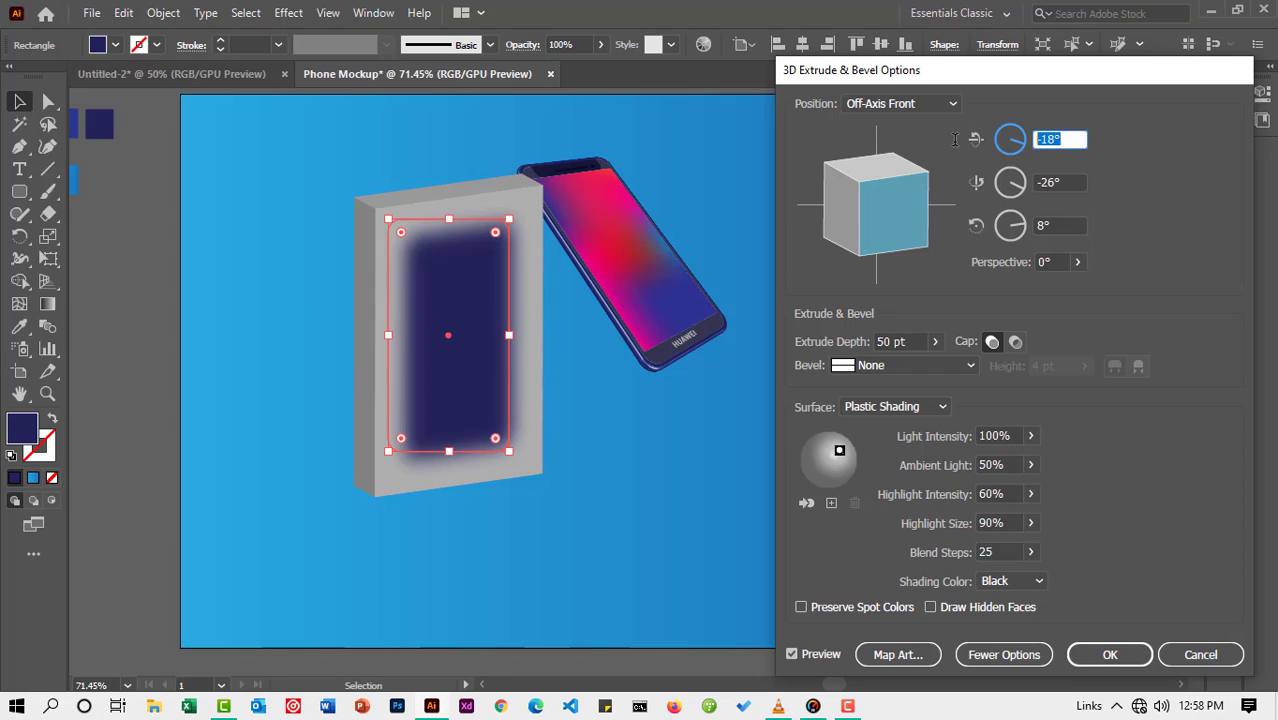
{"action": "type", "text": "25"}
{"action": "key", "text": "Tab"}
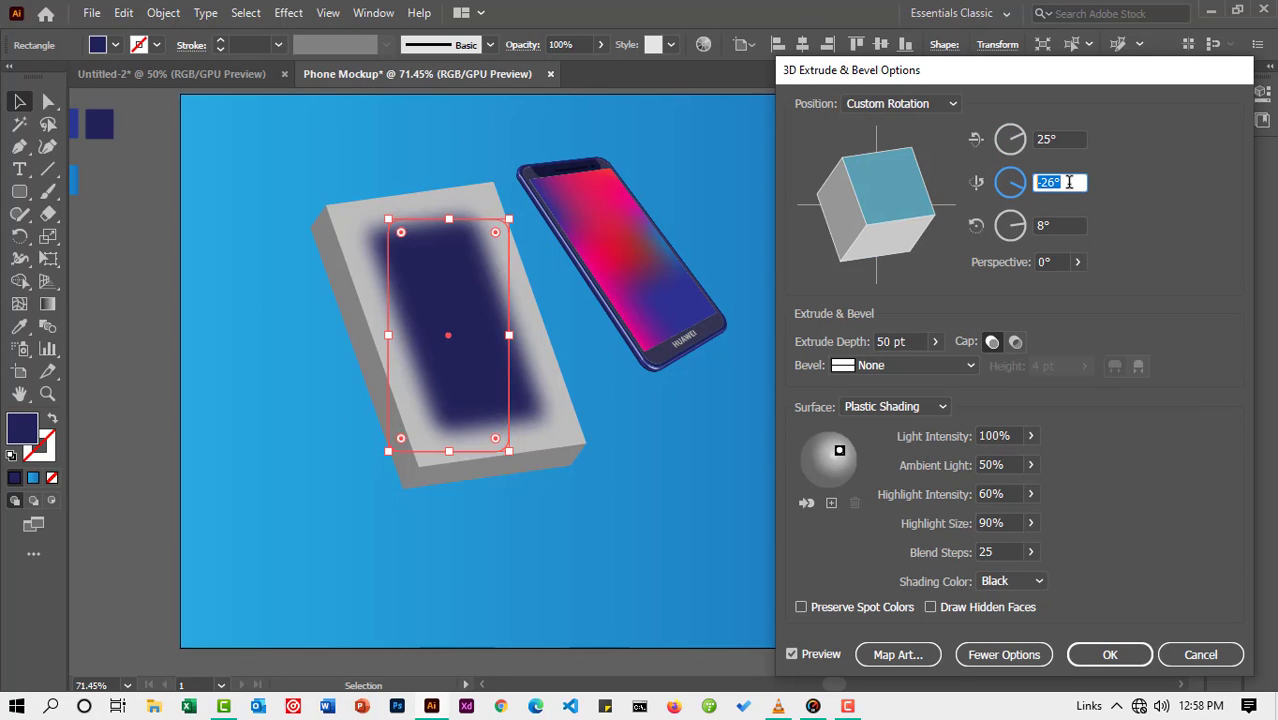
{"action": "key", "text": "BackSpace"}
{"action": "type", "text": "-45"}
{"action": "key", "text": "Tab"}
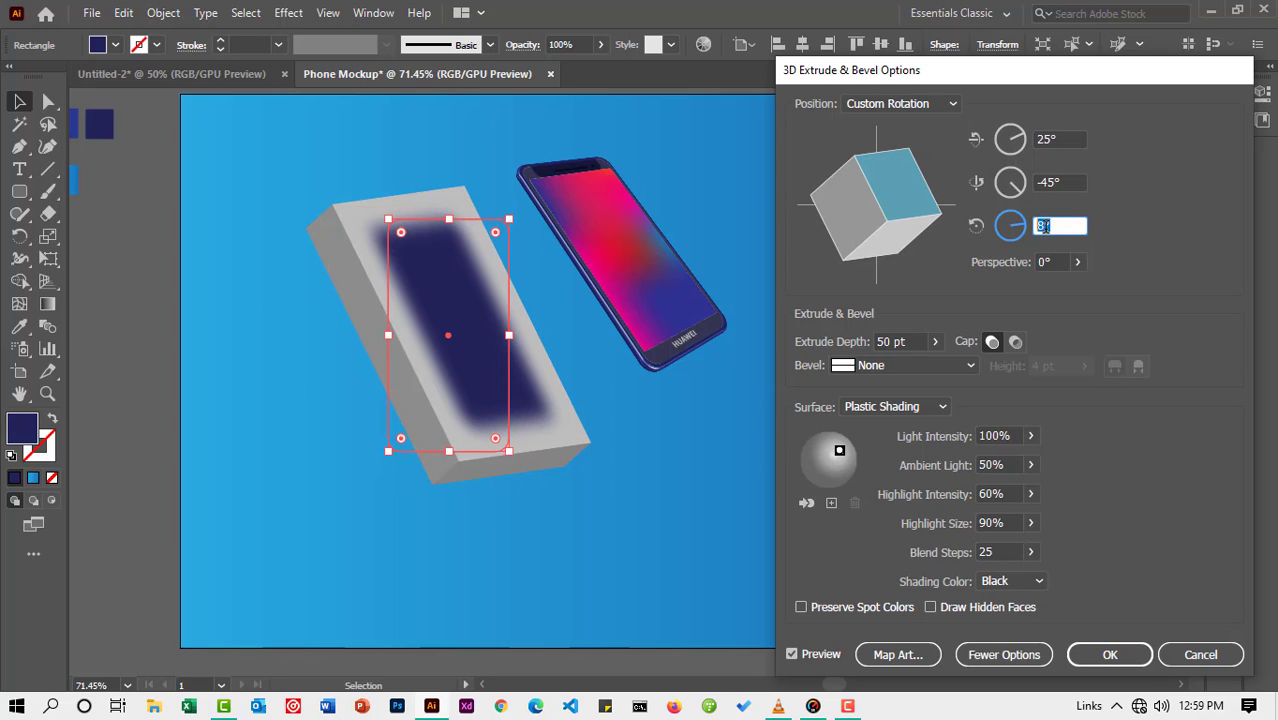
{"action": "type", "text": "17"}
{"action": "key", "text": "Tab"}
{"action": "type", "text": "100"}
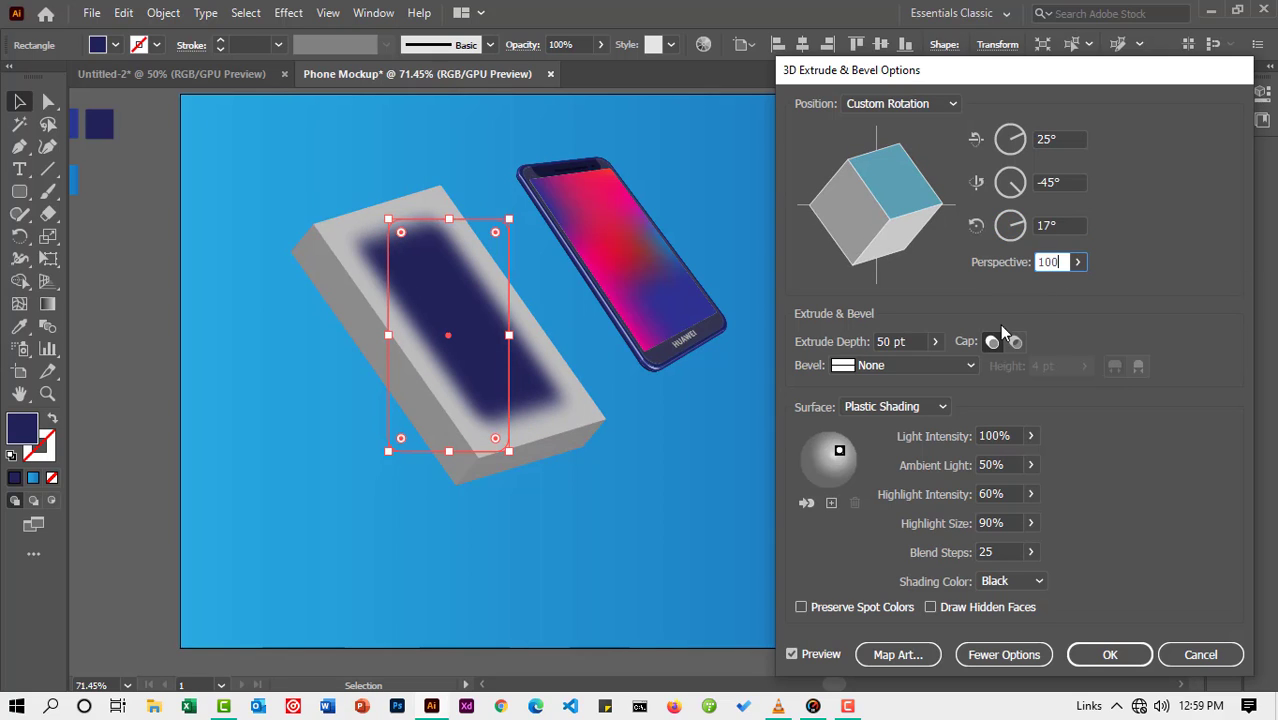
{"action": "key", "text": "Tab"}
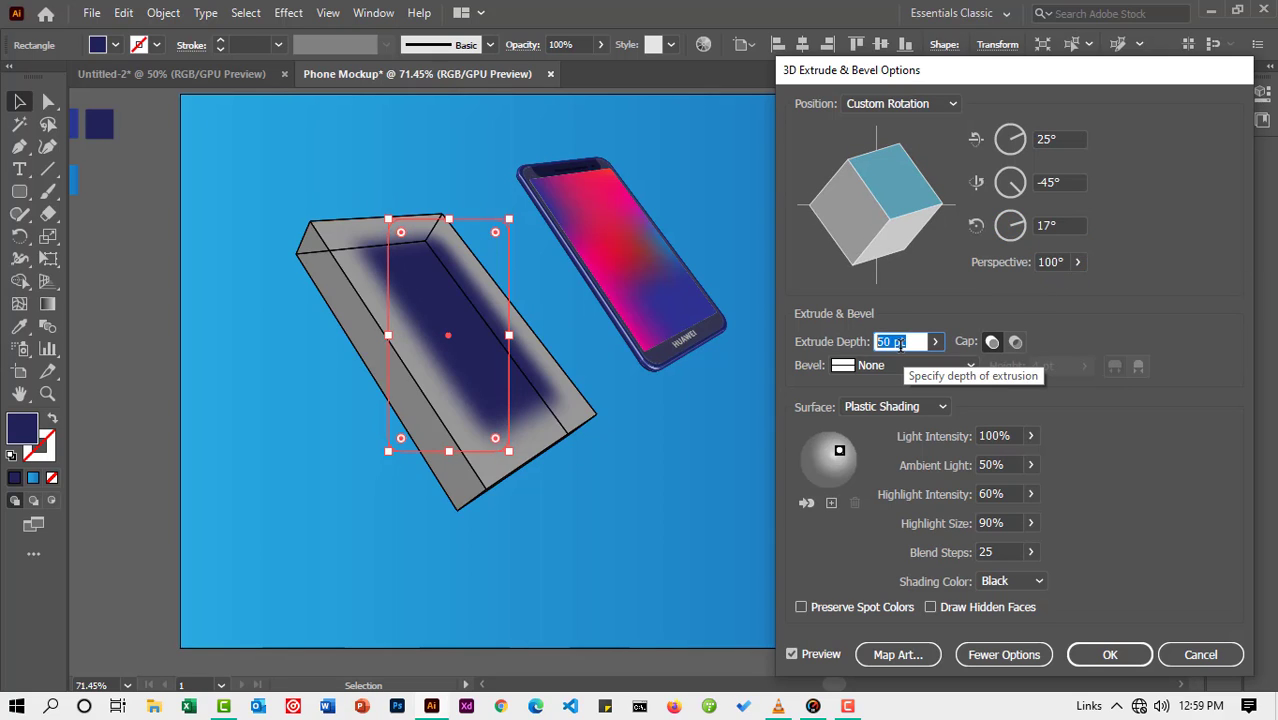
{"action": "type", "text": "0"}
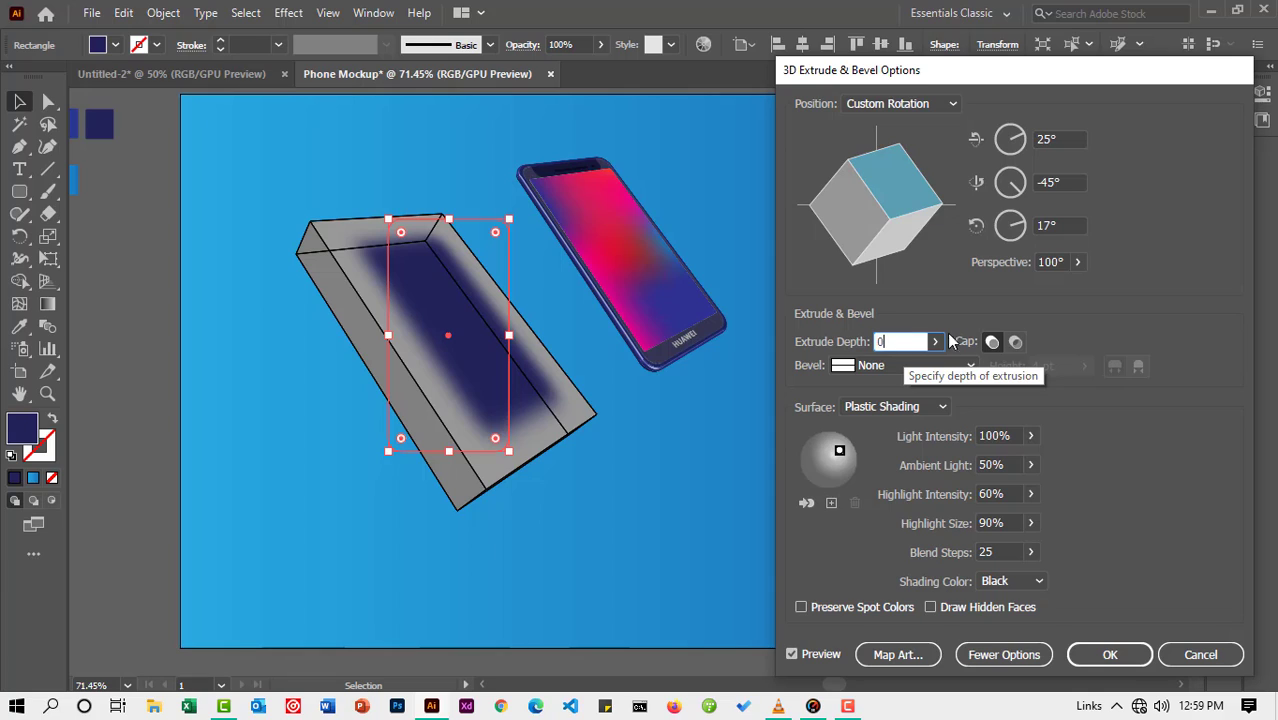
Step: Try a Rounded bevel on the blurred rectangle's extrusion and set the bevel back to None
{"action": "left_click", "coordinate": [1052, 226]}
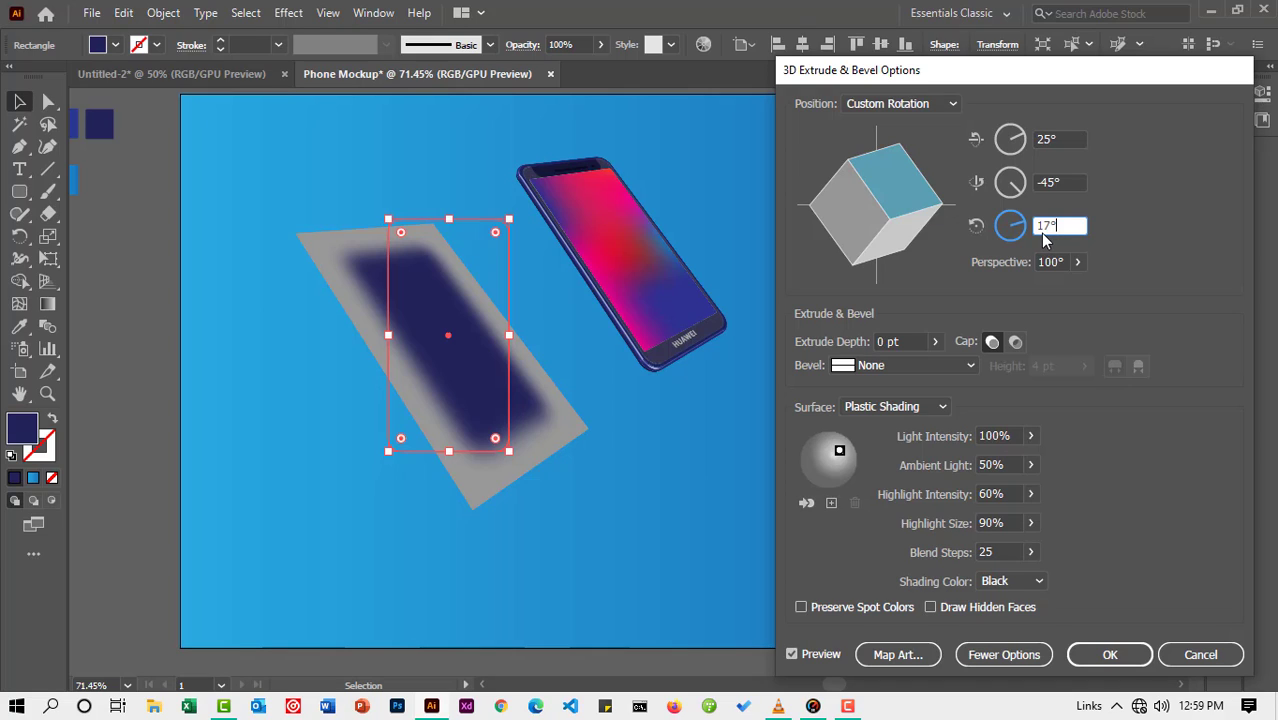
{"action": "left_click", "coordinate": [1062, 183]}
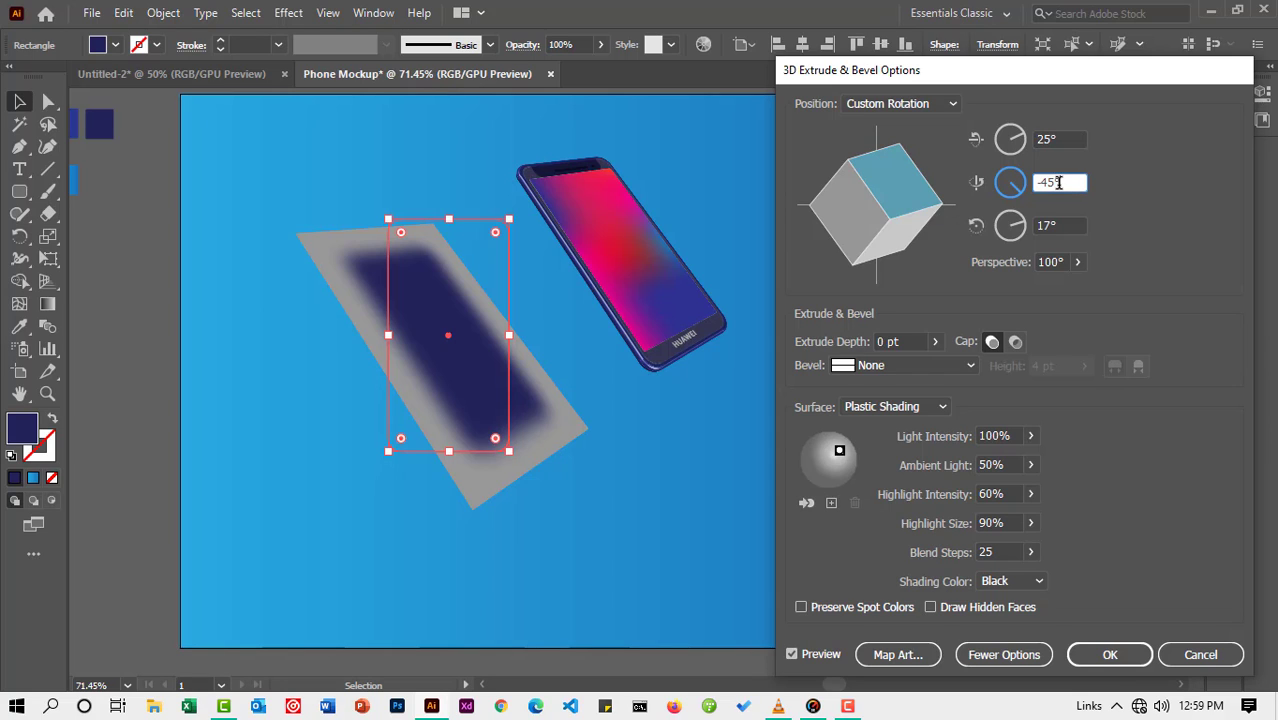
{"action": "left_click", "coordinate": [969, 365]}
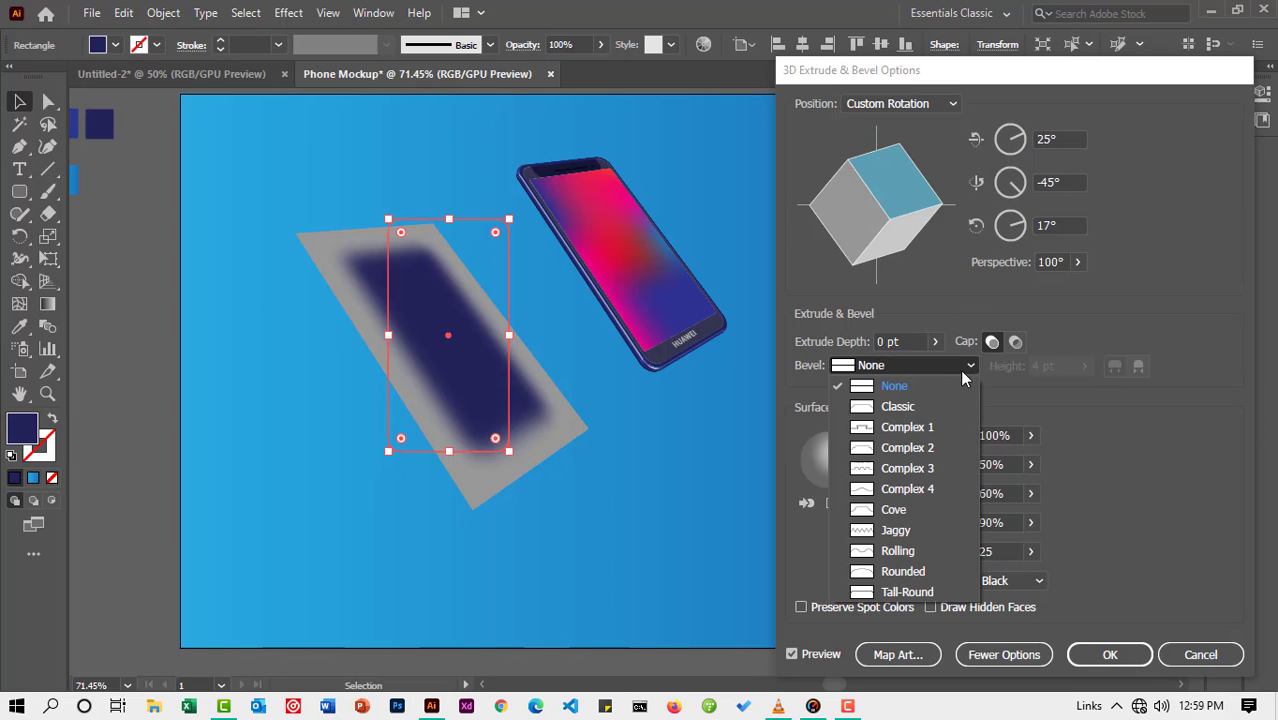
{"action": "left_click", "coordinate": [903, 571]}
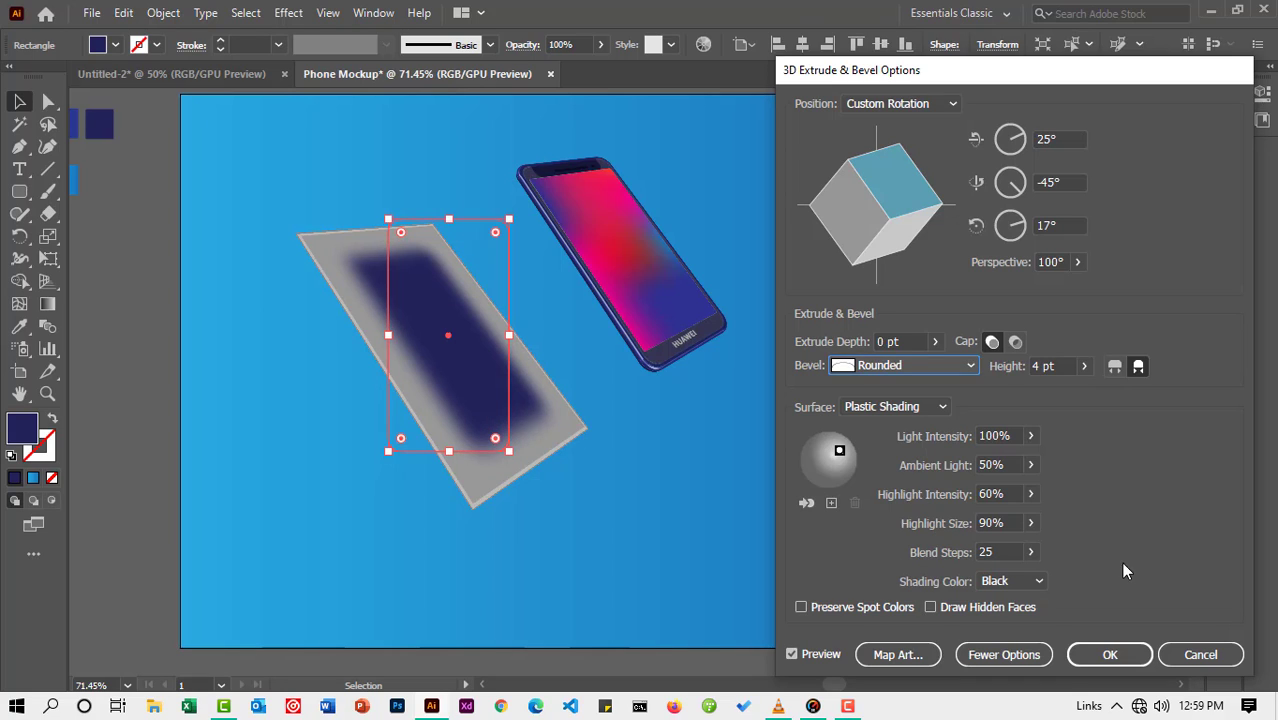
{"action": "left_click", "coordinate": [929, 366]}
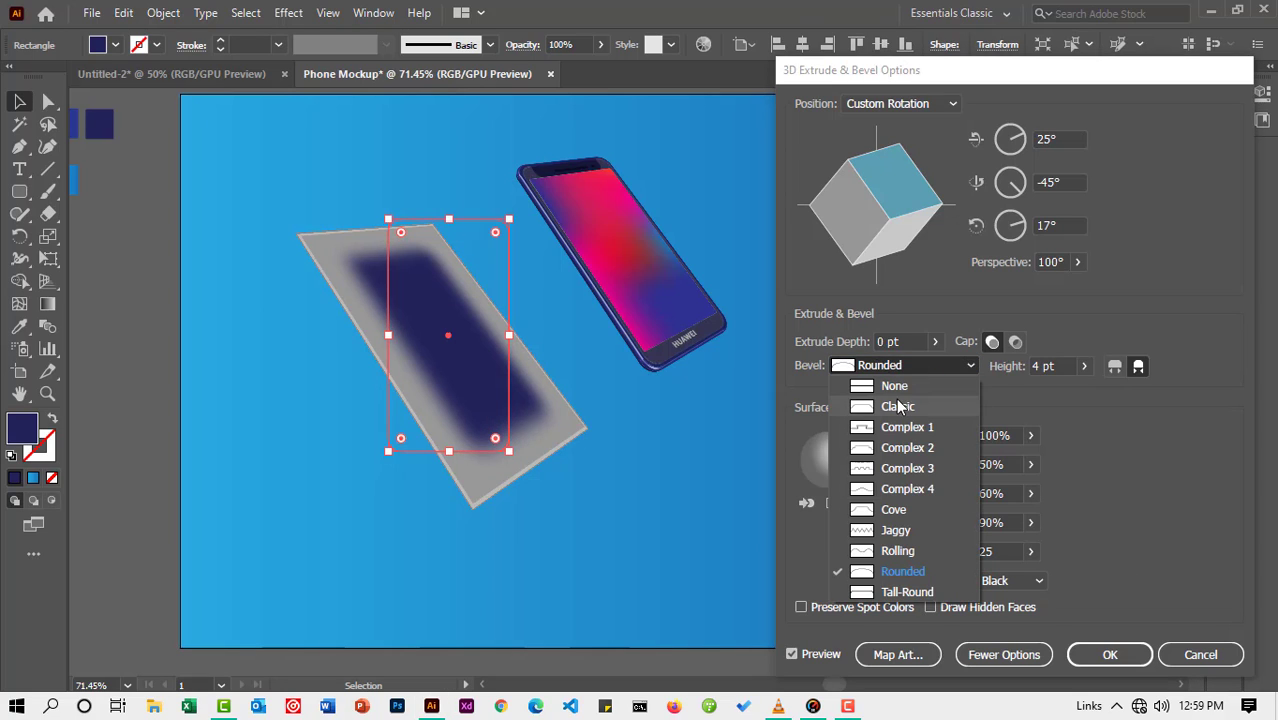
{"action": "left_click", "coordinate": [897, 390]}
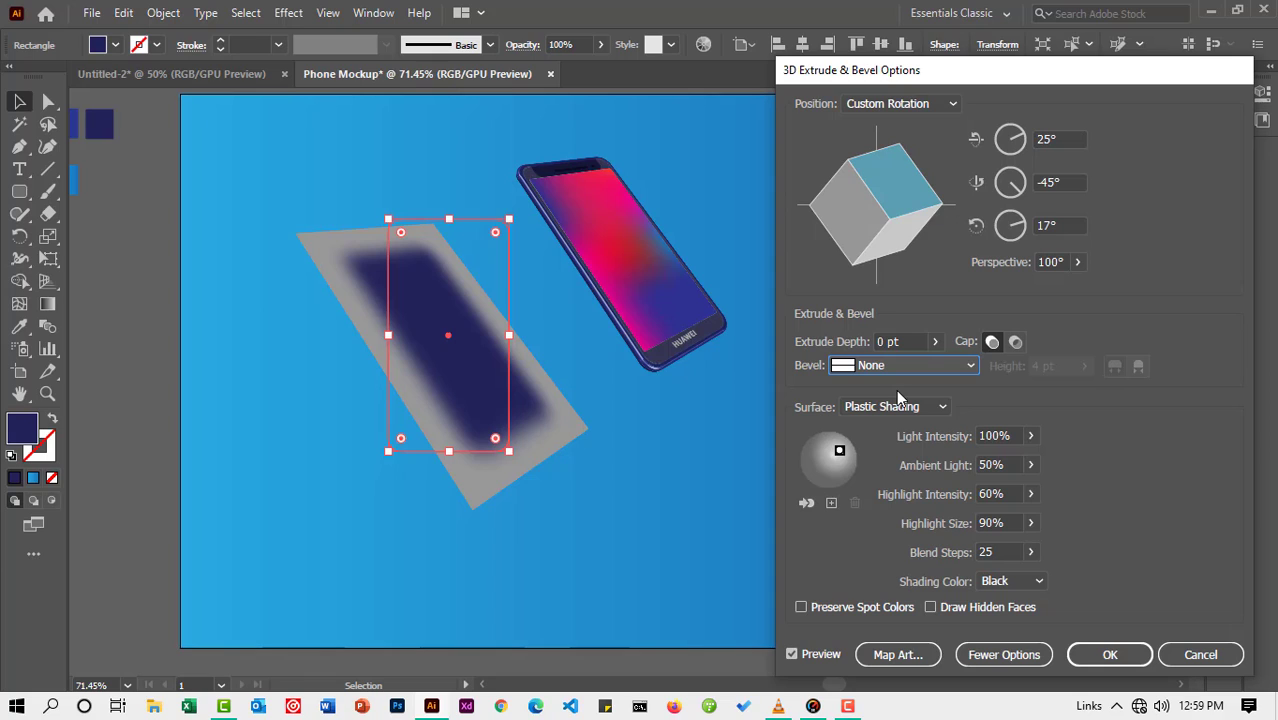
Step: Cancel the 3D extrusion and undo the Gaussian Blur on the navy rectangle
{"action": "left_click", "coordinate": [1200, 654]}
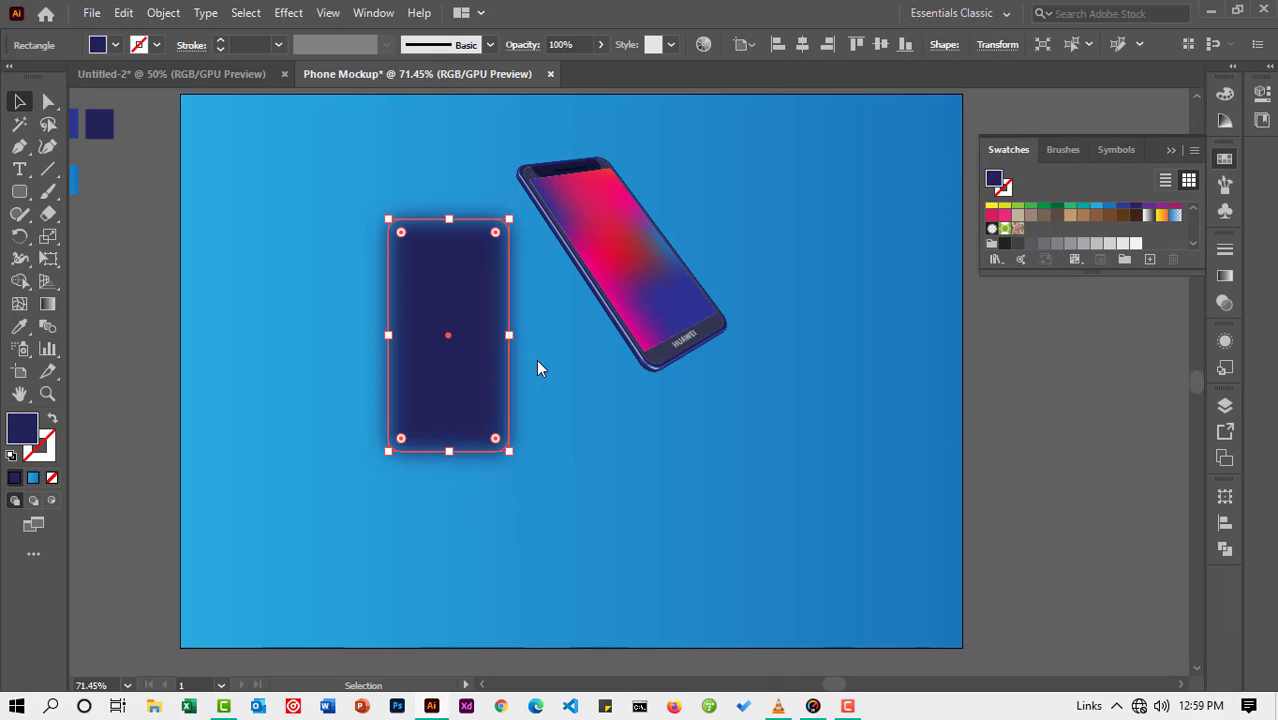
{"action": "key", "text": "a"}
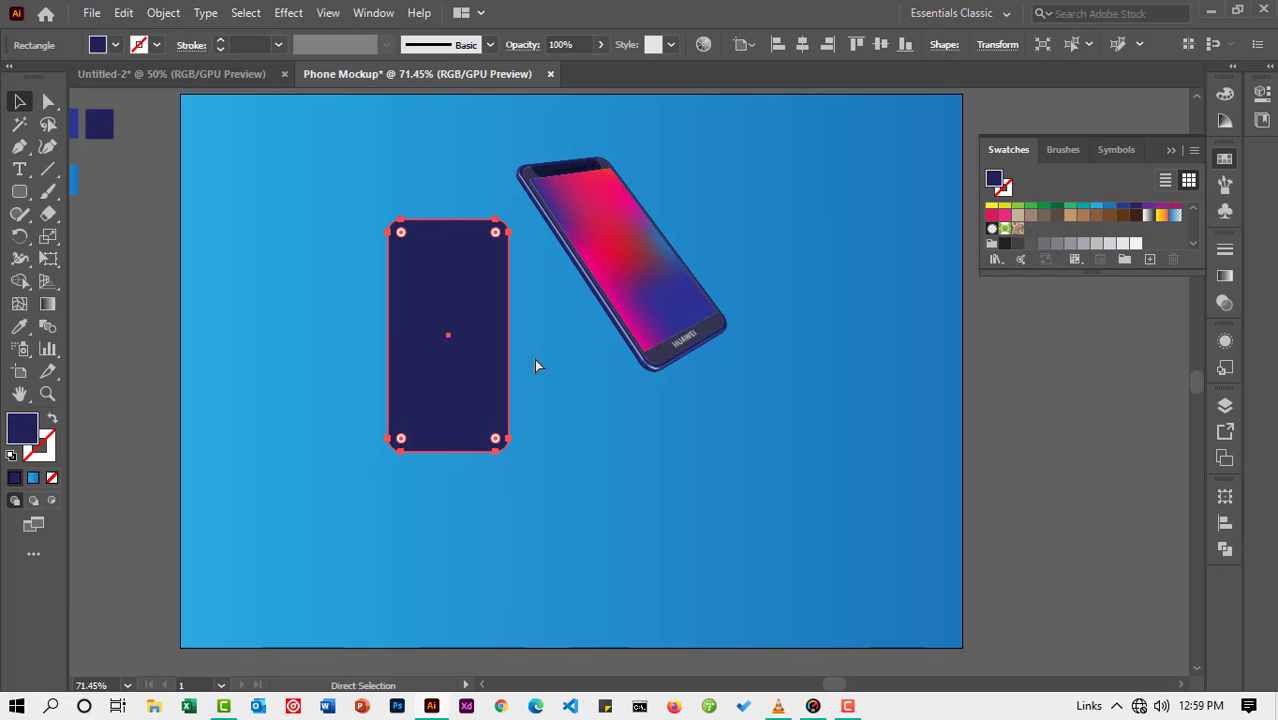
{"action": "key", "text": "v"}
Step: Start a 3D Extrude & Bevel on the navy rounded rectangle with rotations of 25°, -45° and 17°
{"action": "left_click", "coordinate": [289, 13]}
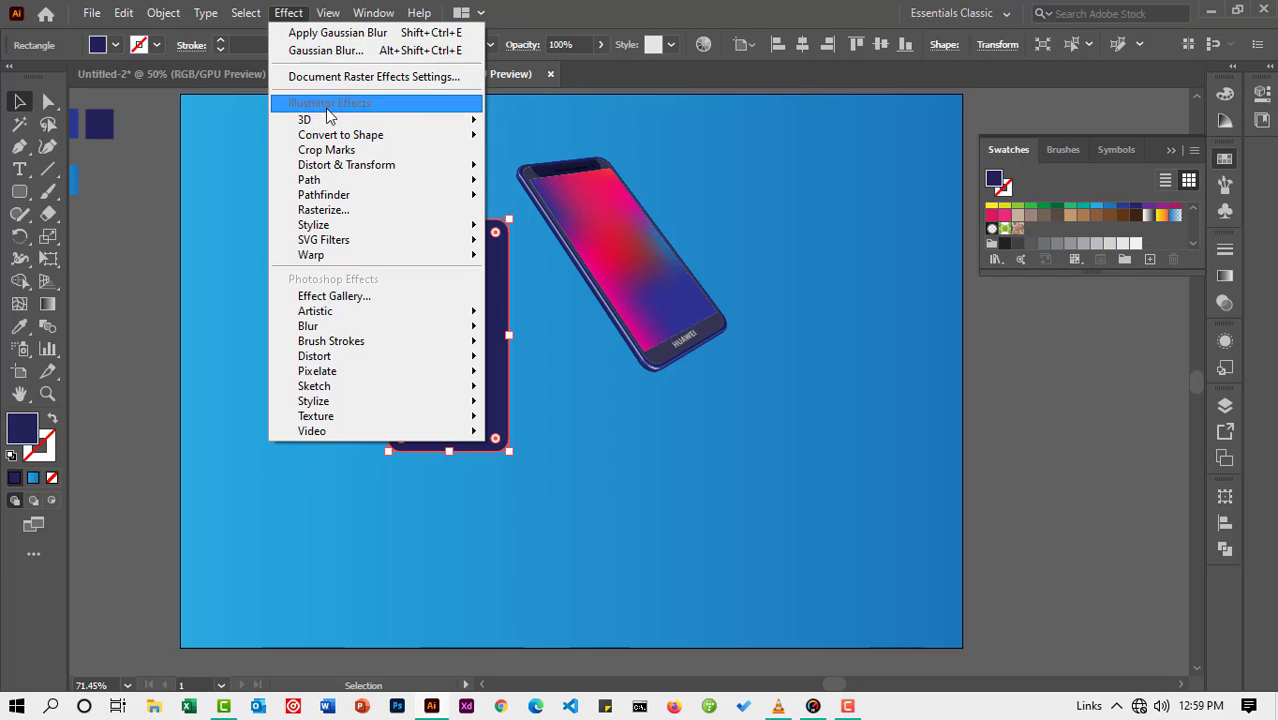
{"action": "mouse_move", "coordinate": [356, 121]}
{"action": "left_click", "coordinate": [529, 125]}
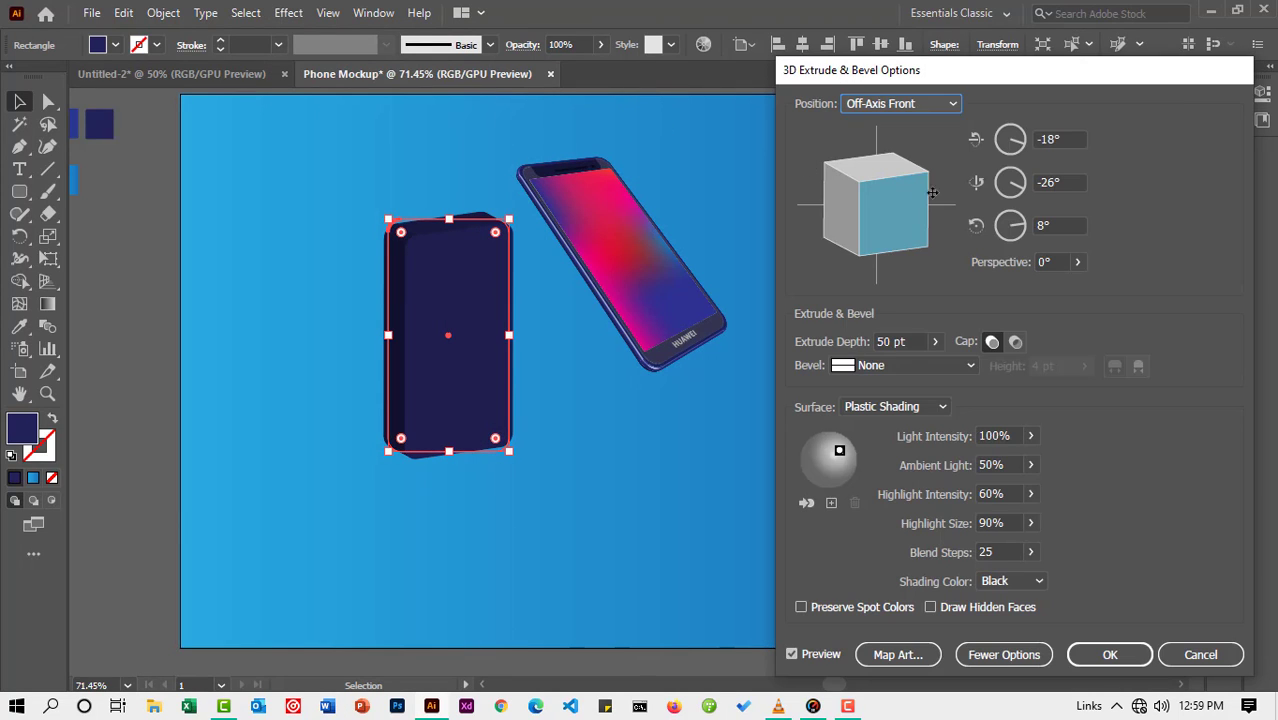
{"action": "left_click", "coordinate": [1032, 140]}
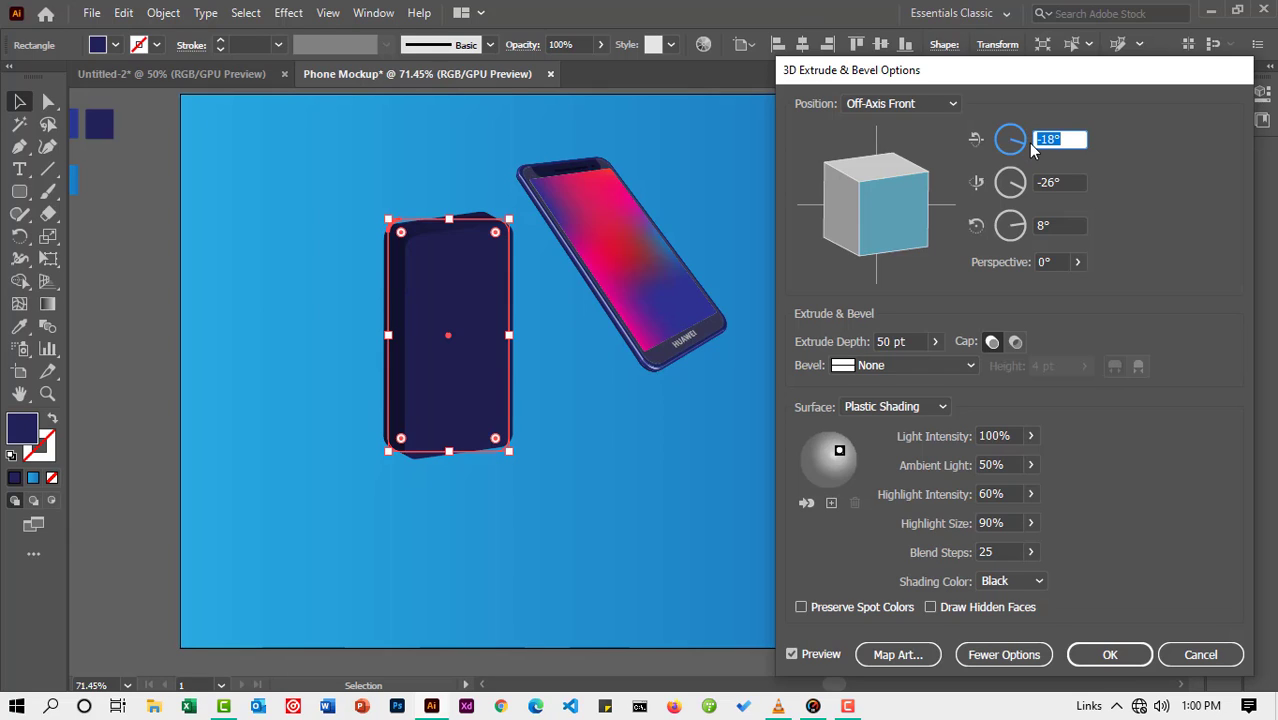
{"action": "type", "text": "25"}
{"action": "key", "text": "Tab"}
{"action": "type", "text": "-45"}
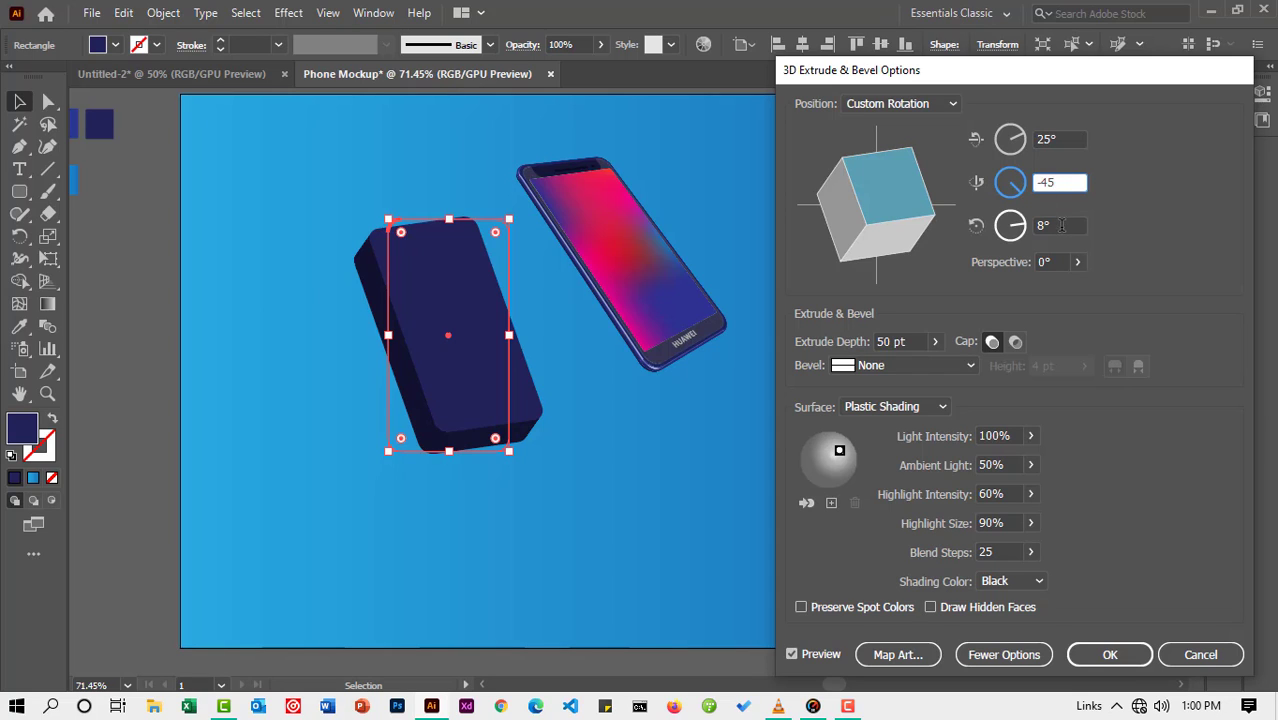
{"action": "key", "text": "Tab"}
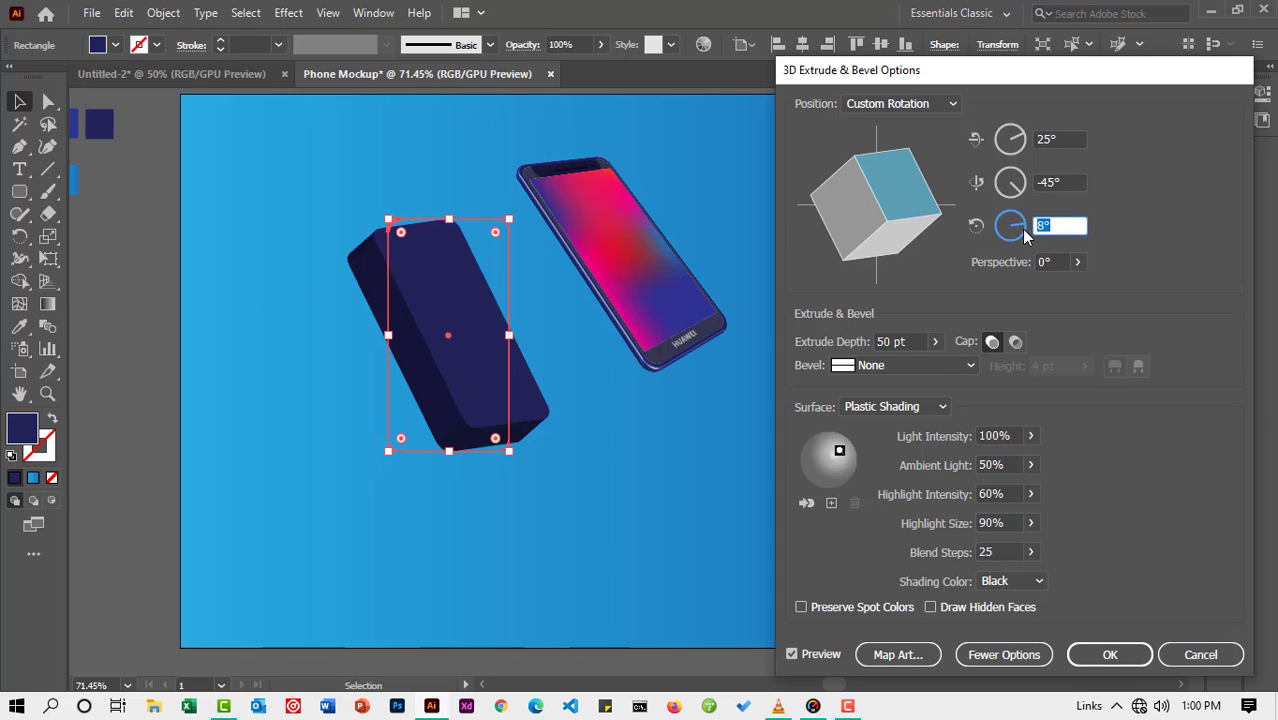
{"action": "type", "text": "17"}
{"action": "key", "text": "shift+Tab"}
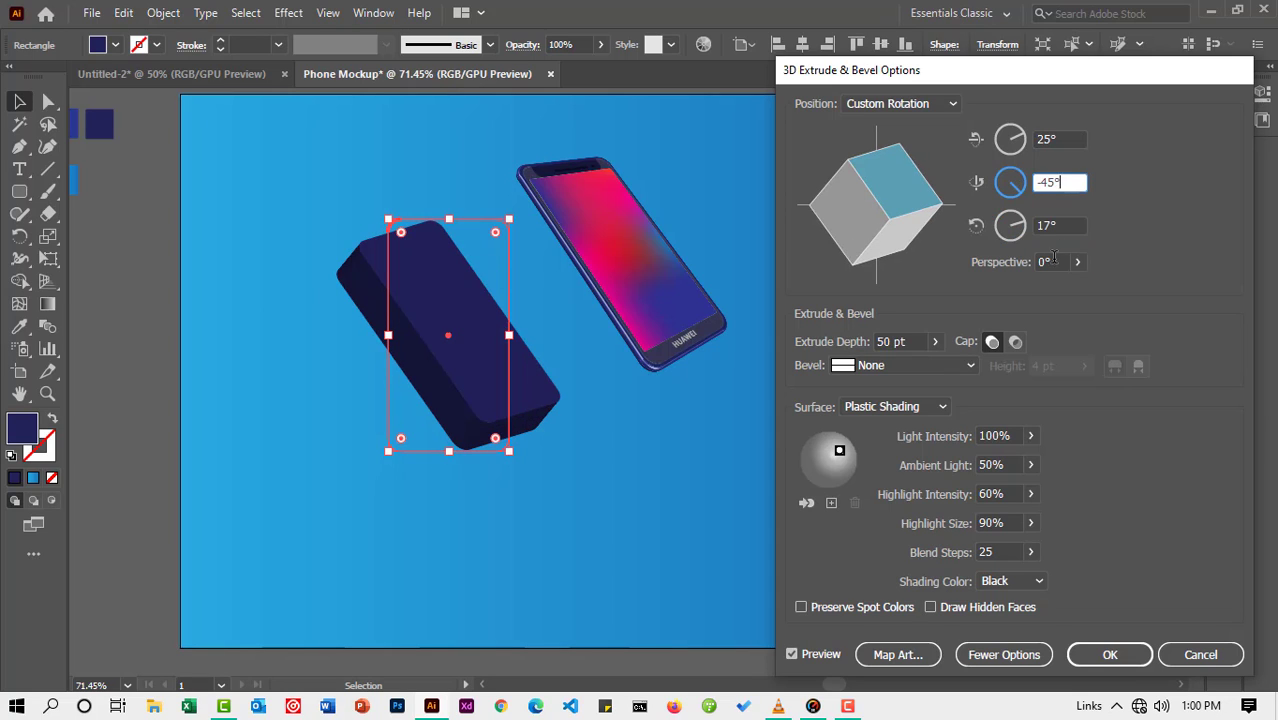
Step: Set the extrusion's perspective to 100° and extrude depth to 0 pt, and apply the 3D effect
{"action": "left_click", "coordinate": [1050, 261]}
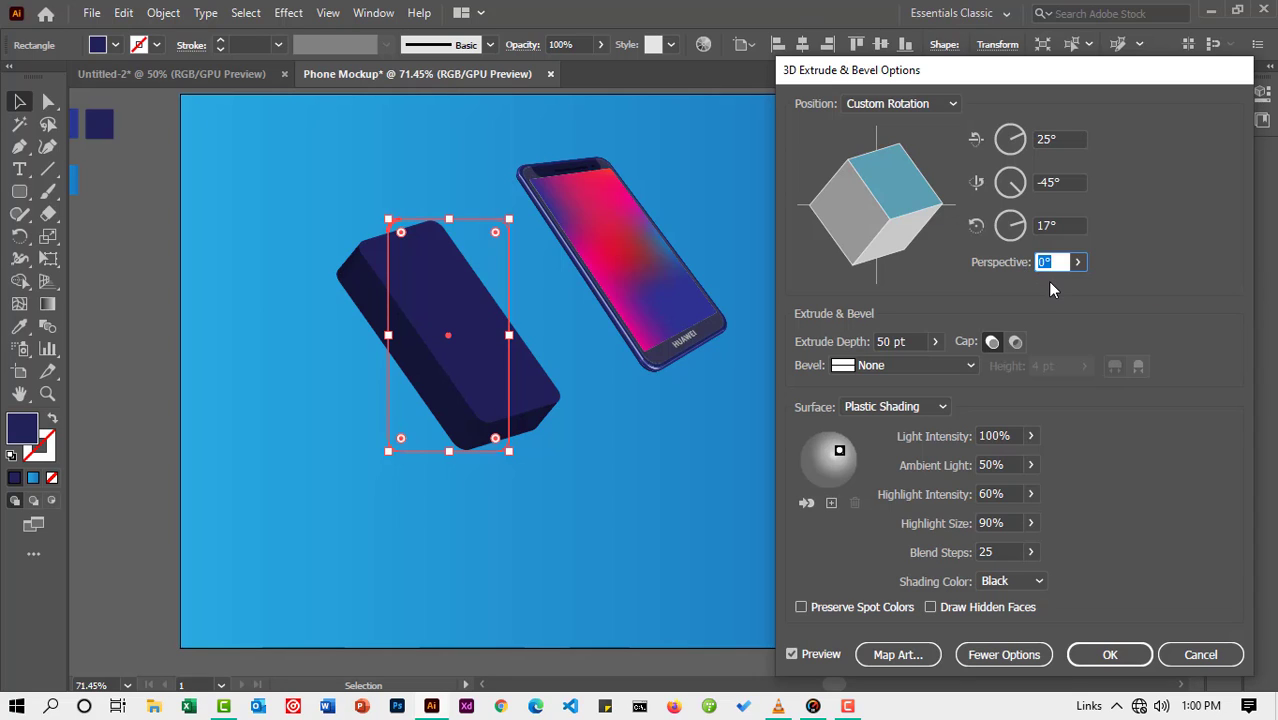
{"action": "type", "text": "100"}
{"action": "key", "text": "Tab"}
{"action": "type", "text": "0"}
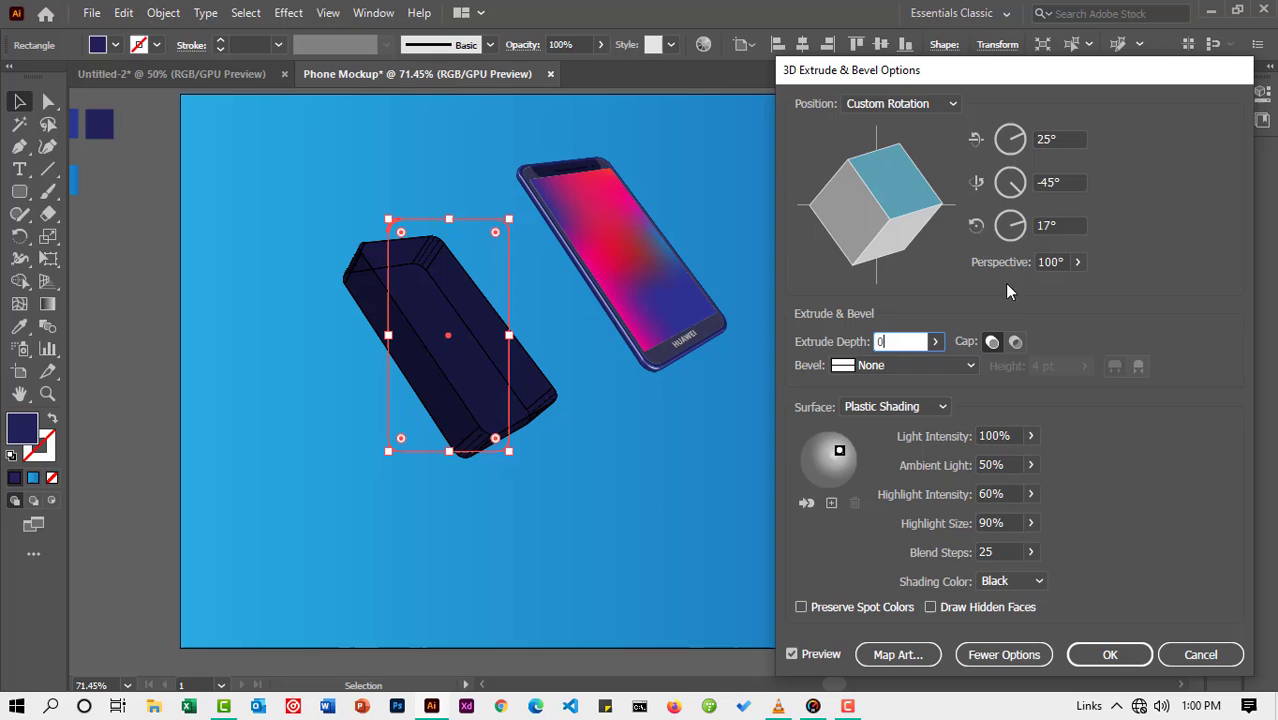
{"action": "left_click", "coordinate": [1058, 226]}
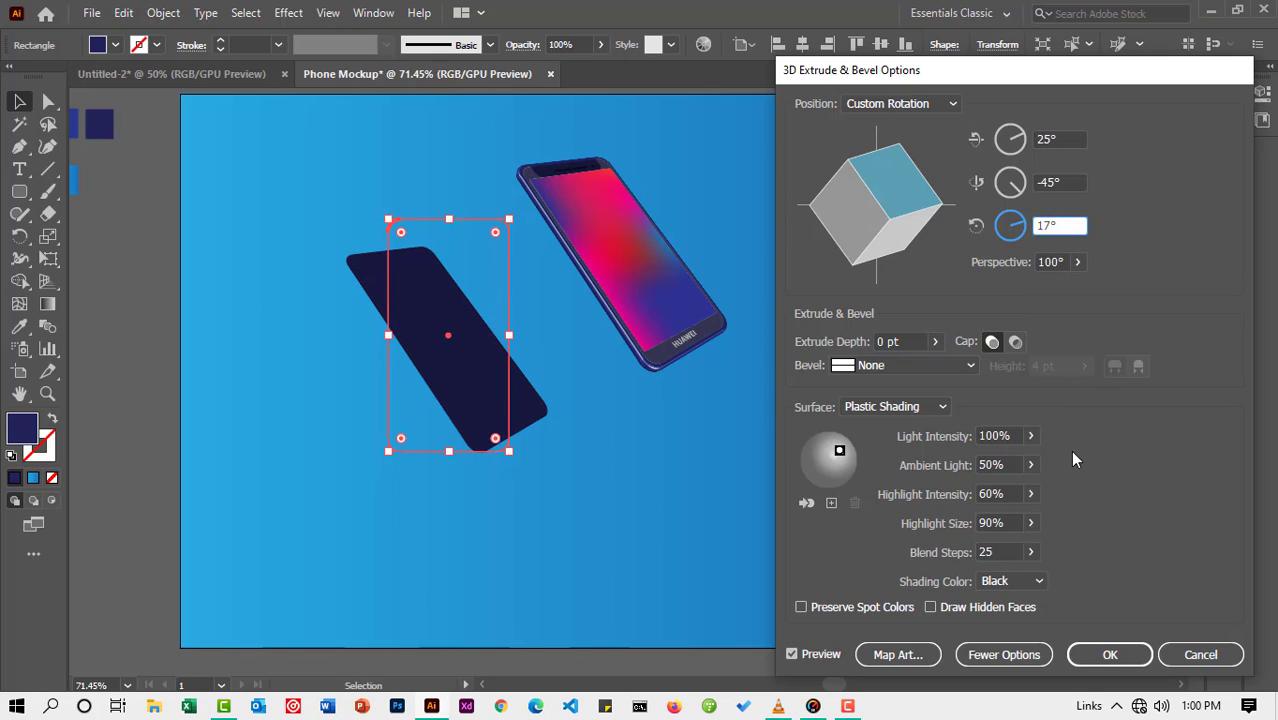
{"action": "left_click", "coordinate": [1105, 657]}
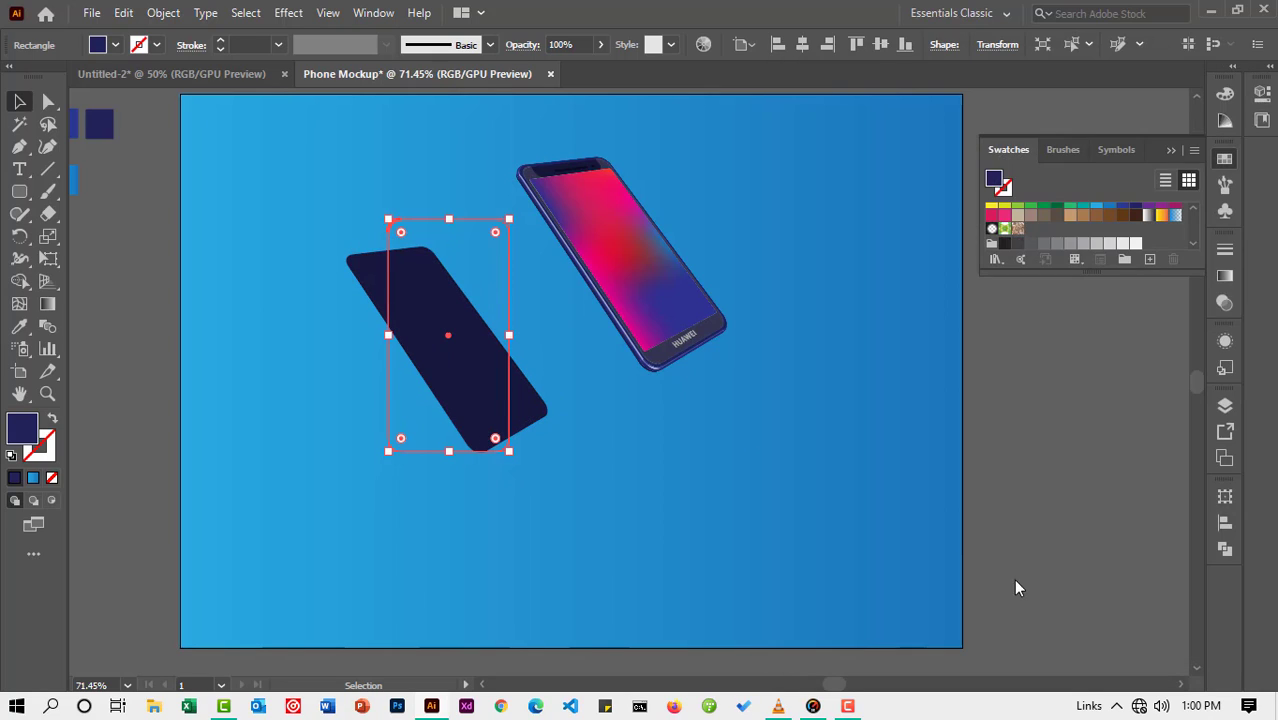
Step: Apply a Gaussian Blur with a radius of 43.383 pixels to the flat 3D navy shape
{"action": "left_click", "coordinate": [296, 14]}
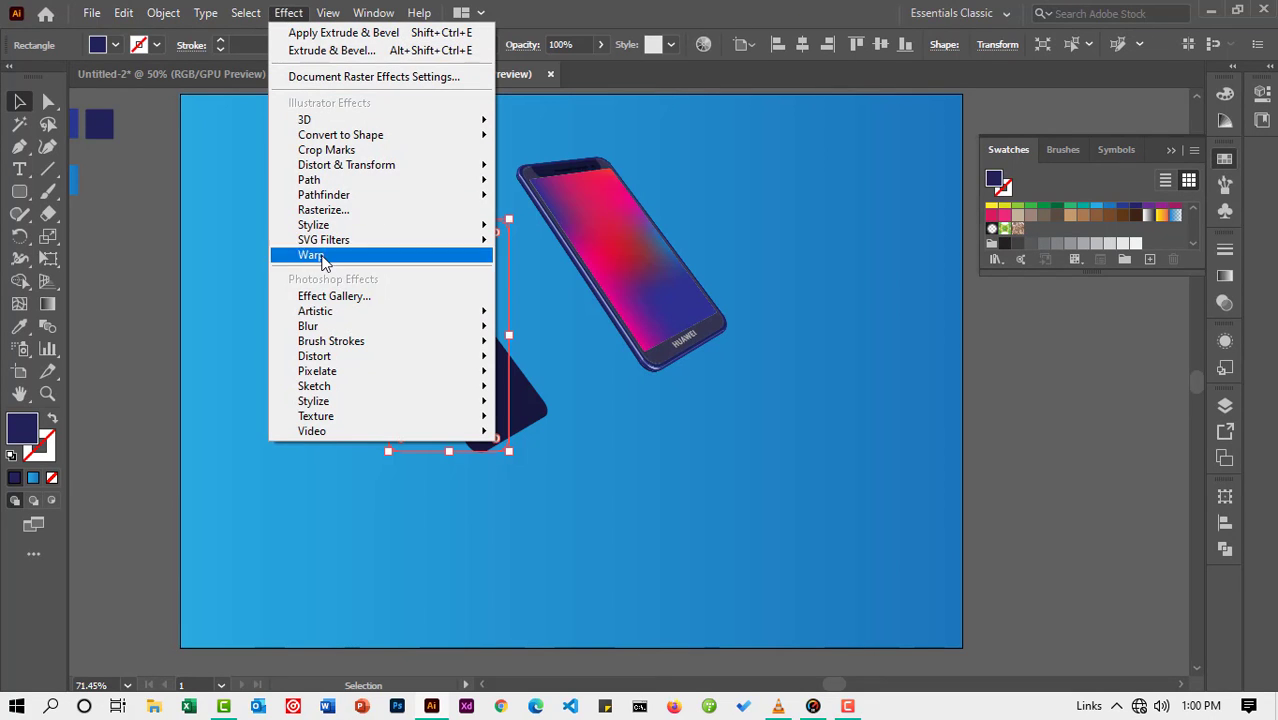
{"action": "mouse_move", "coordinate": [333, 330]}
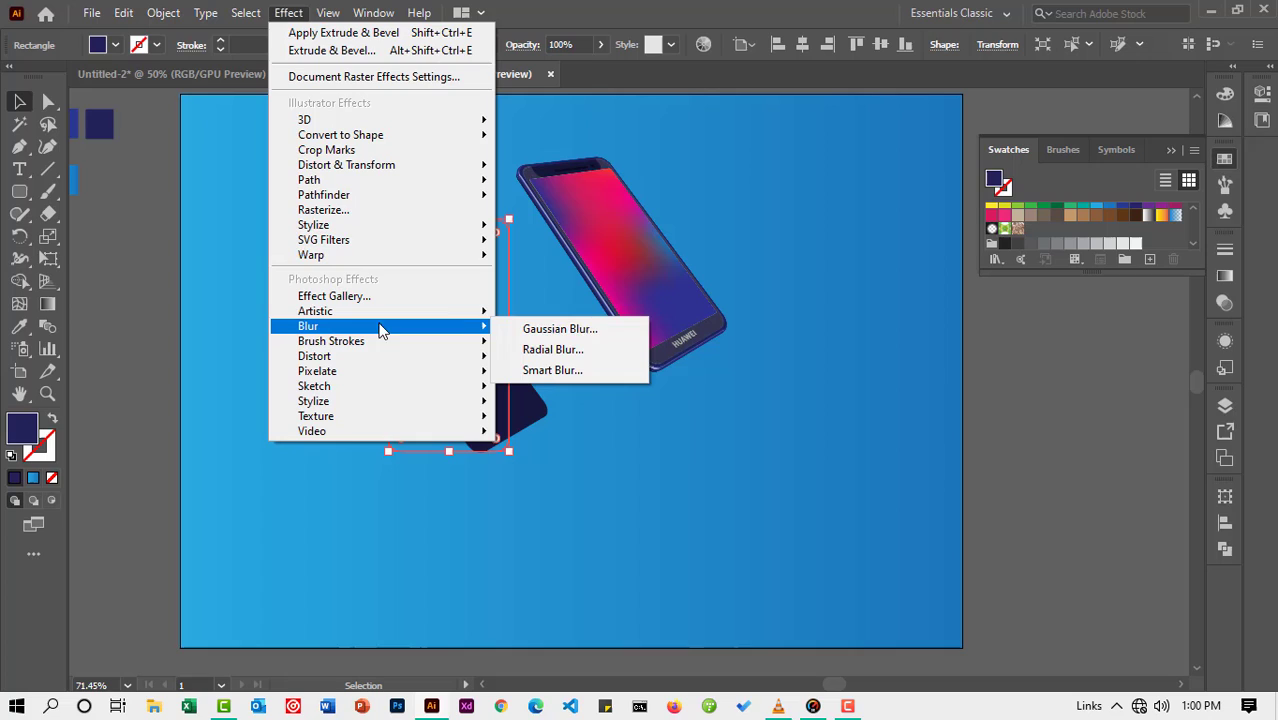
{"action": "left_click", "coordinate": [540, 332]}
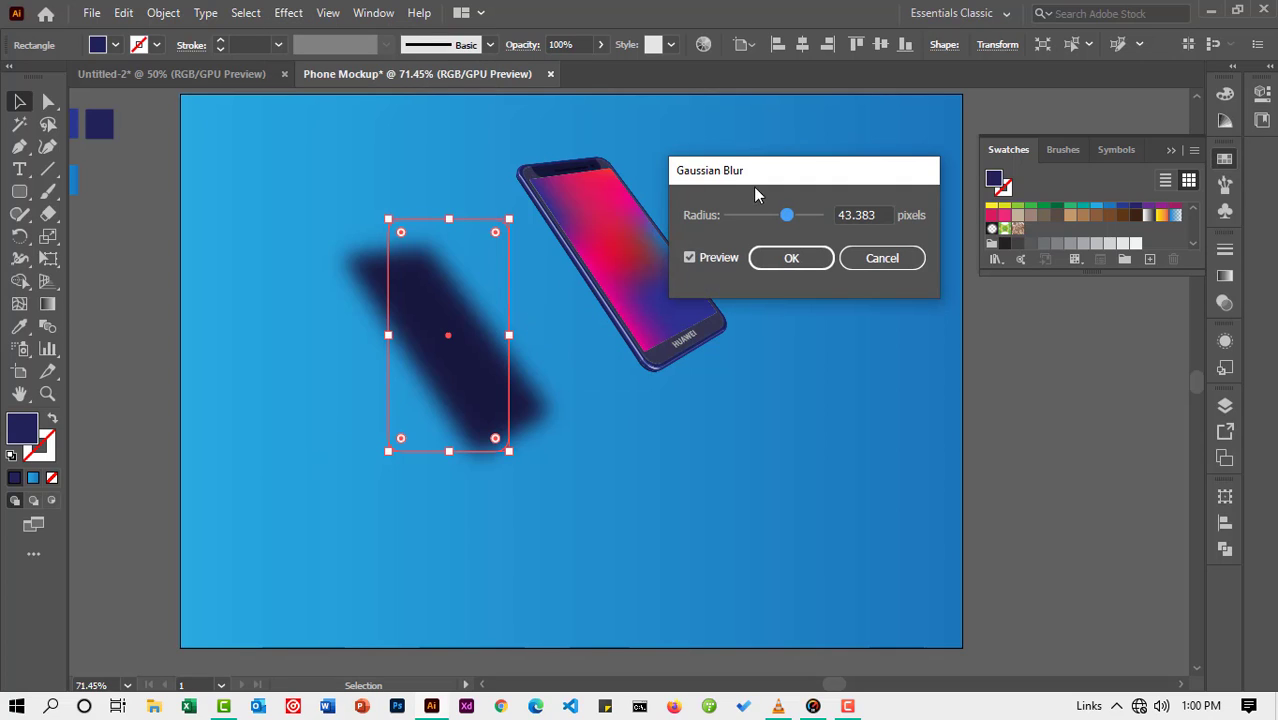
{"action": "mouse_move", "coordinate": [786, 218]}
{"action": "left_mouse_down"}
{"action": "mouse_move", "coordinate": [765, 221]}
{"action": "mouse_move", "coordinate": [786, 222]}
{"action": "left_mouse_up"}
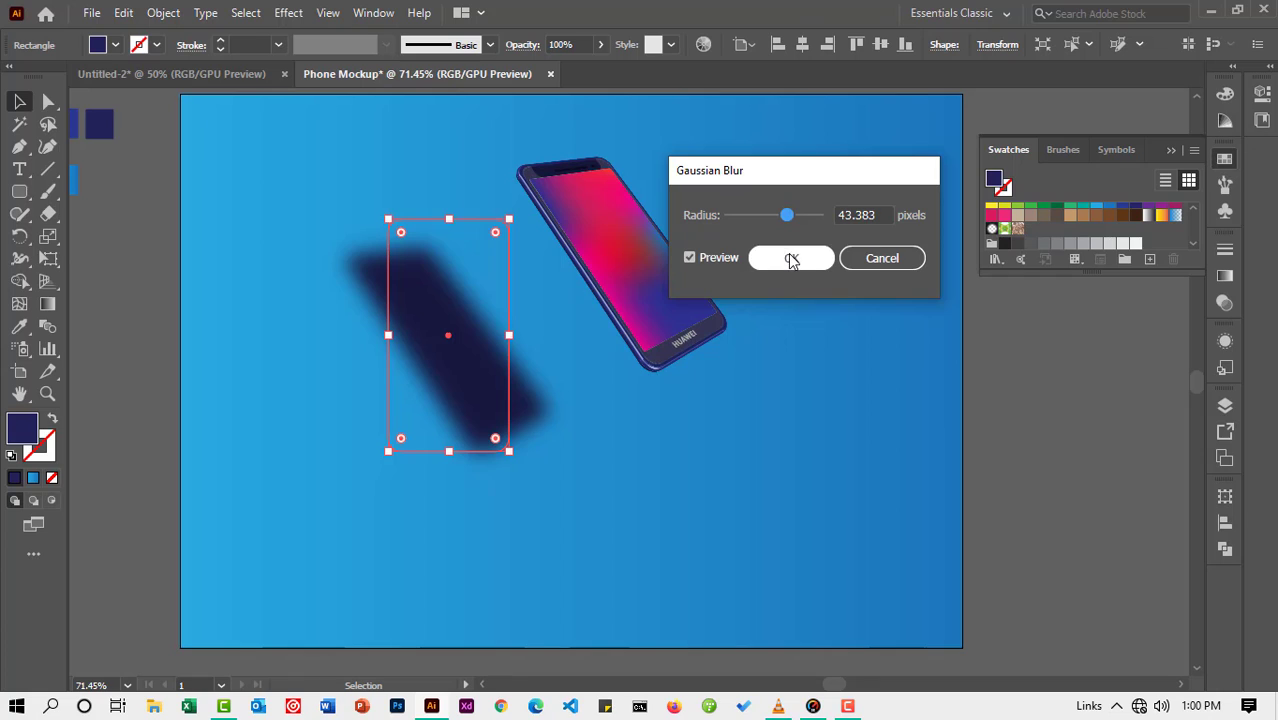
{"action": "left_click", "coordinate": [791, 258]}
Step: Move the blurred navy shadow onto the phone and send it to the back
{"action": "left_click_drag", "start_coordinate": [451, 347], "coordinate": [585, 304]}
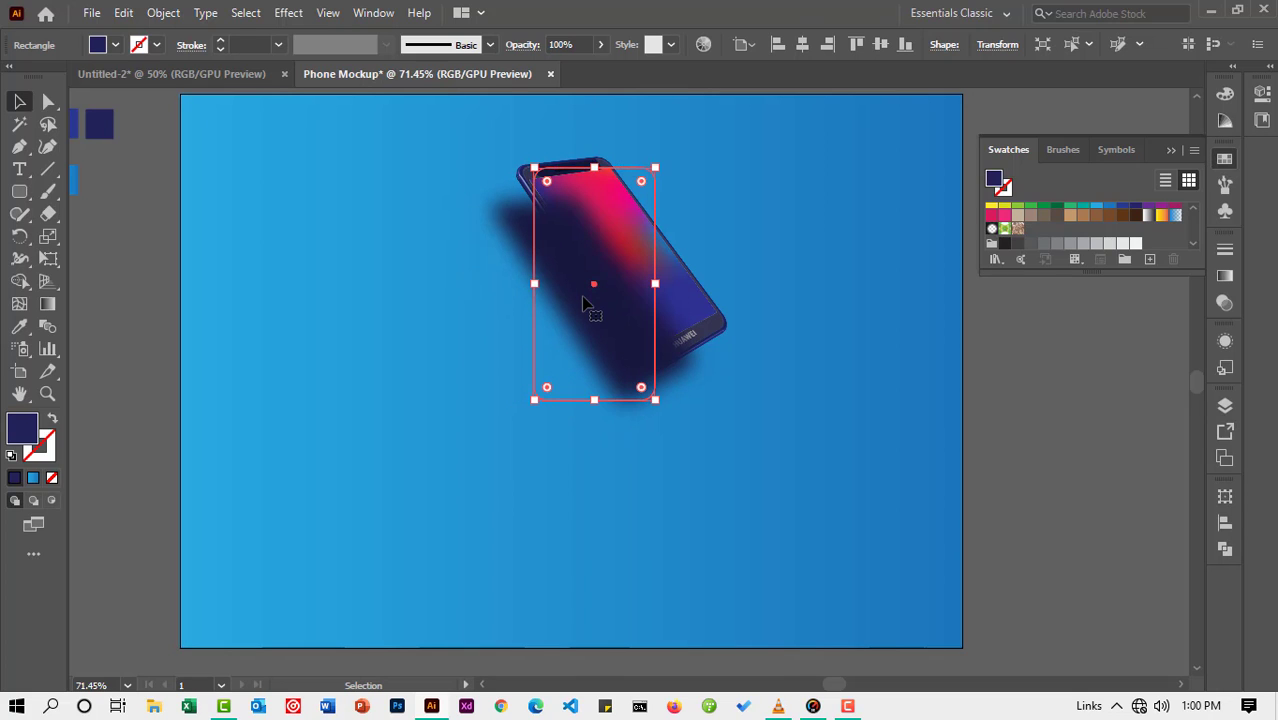
{"action": "right_click", "coordinate": [585, 305]}
{"action": "mouse_move", "coordinate": [685, 596]}
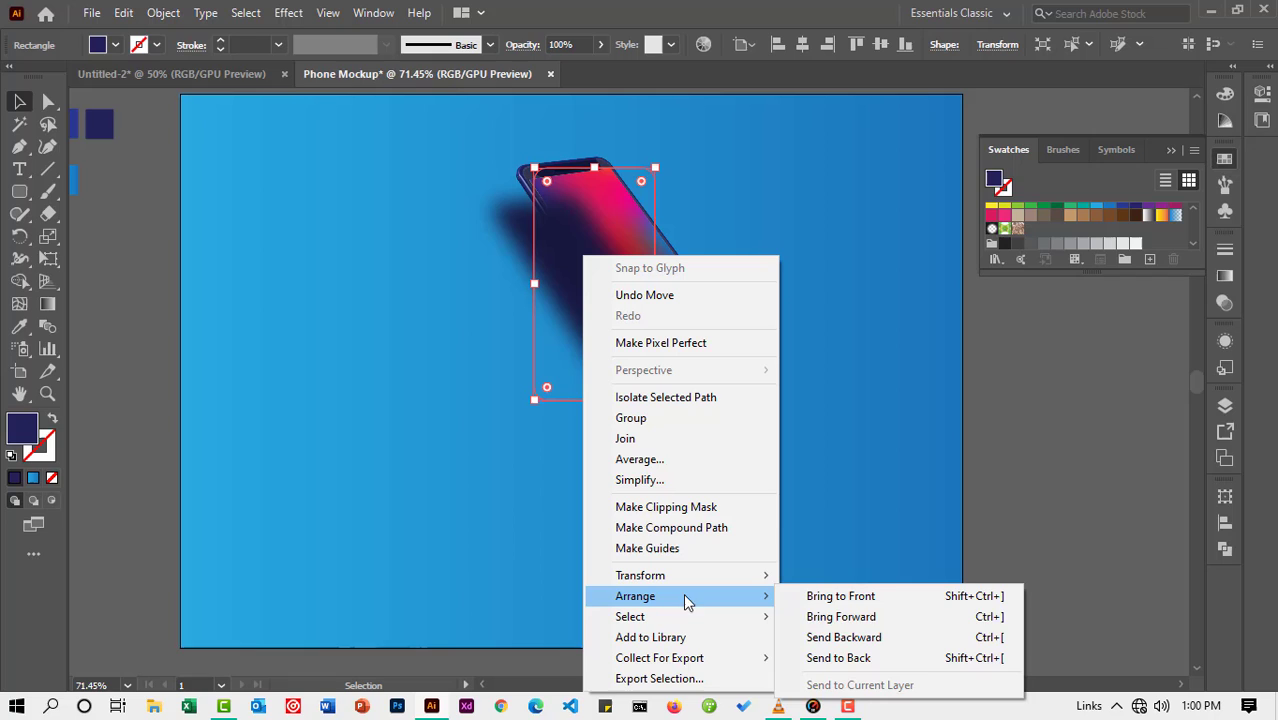
{"action": "left_click", "coordinate": [830, 658]}
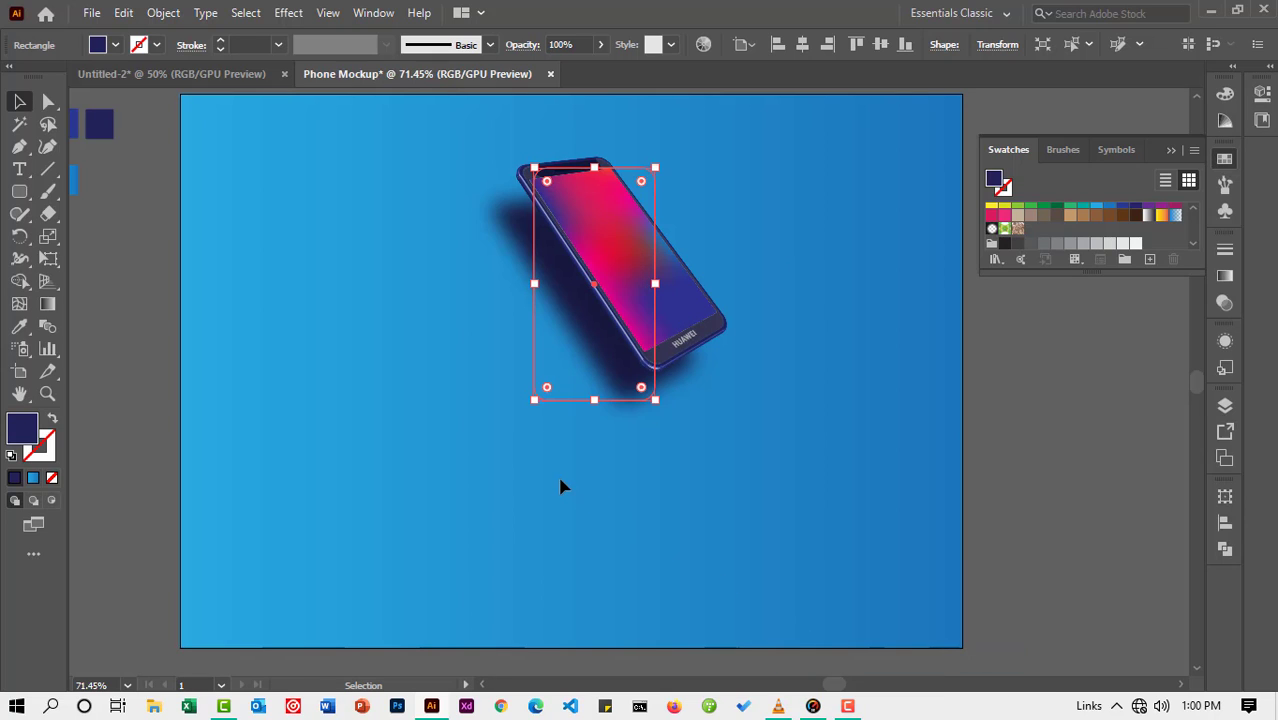
Step: Shift the shadow closer under the phone so it shows softly along the phone's left and lower edges
{"action": "left_click_drag", "start_coordinate": [587, 361], "coordinate": [610, 355]}
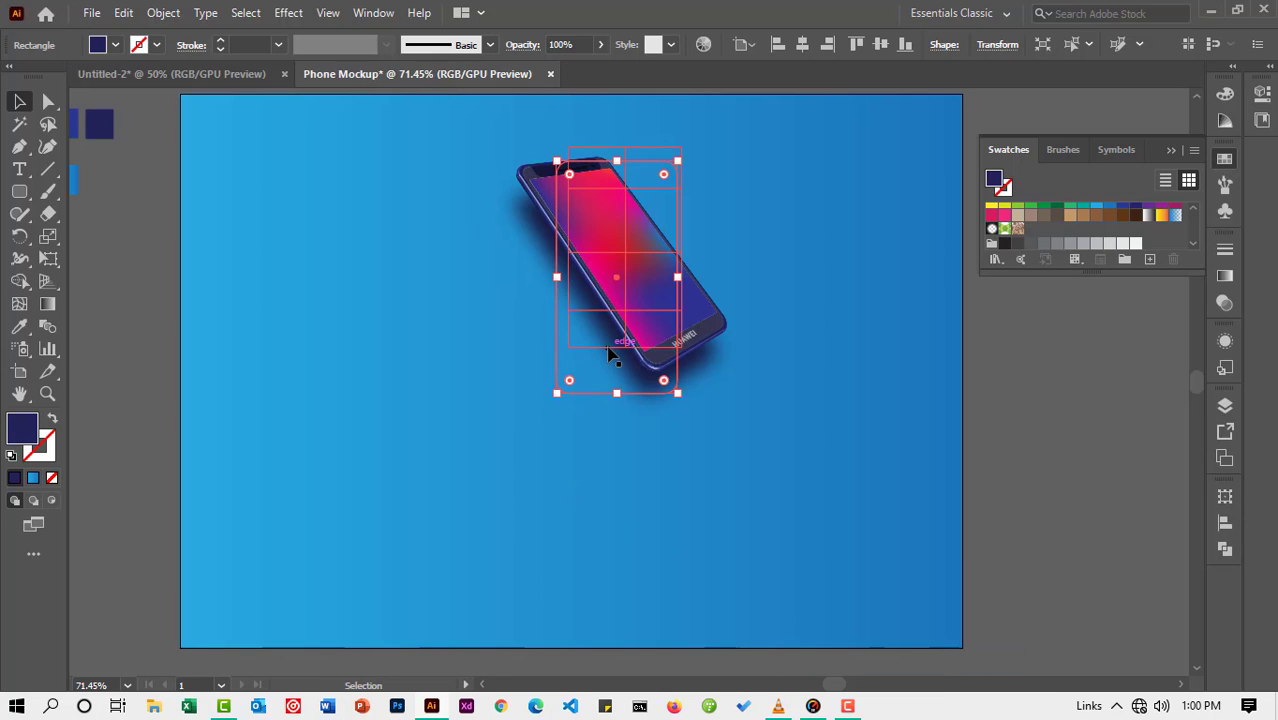
{"action": "left_click", "coordinate": [810, 435]}
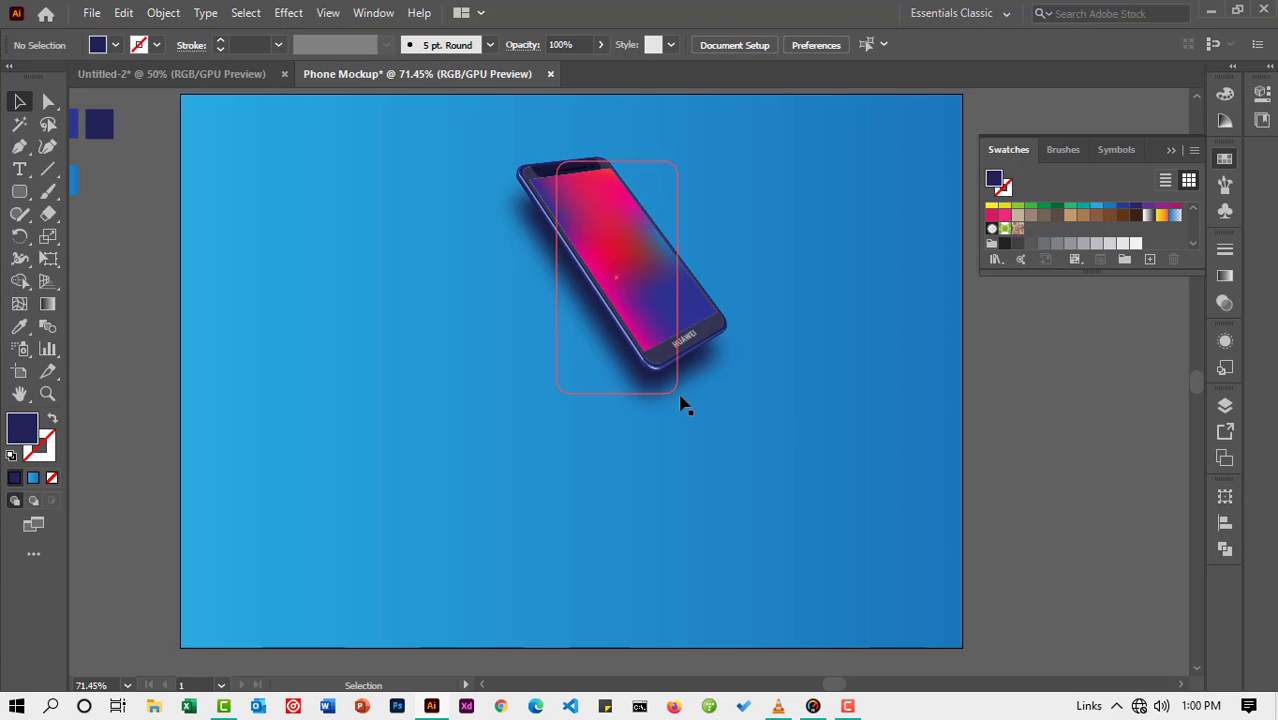
{"action": "left_click_drag", "start_coordinate": [676, 400], "coordinate": [672, 388]}
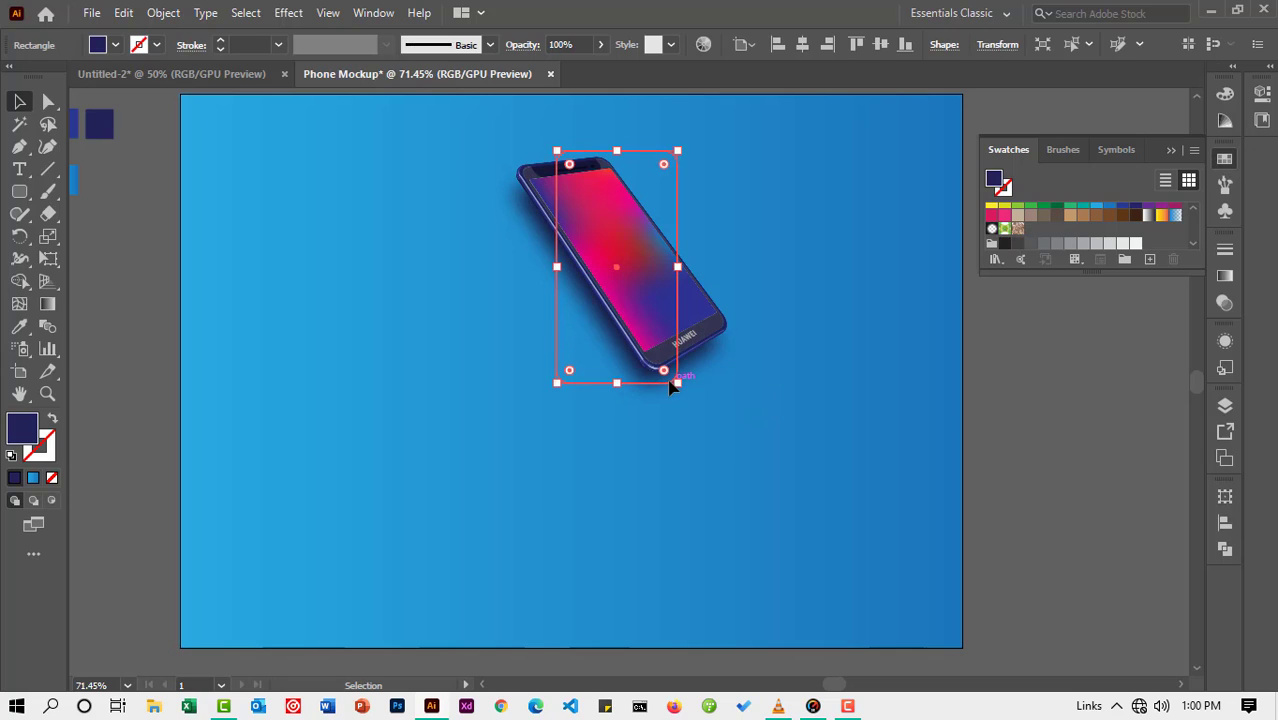
{"action": "left_click", "coordinate": [748, 418]}
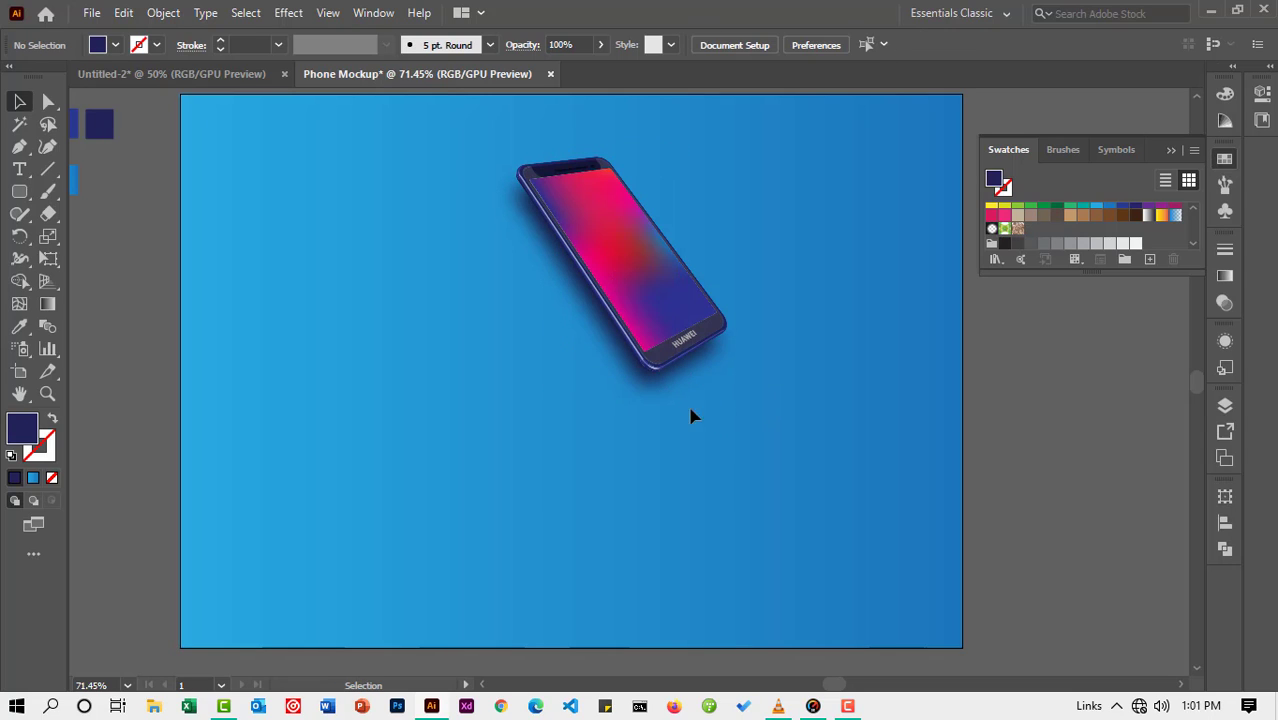
Step: Expand the appearance of the mesh wallpaper on the phone screen and deselect it
{"action": "left_click", "coordinate": [600, 333]}
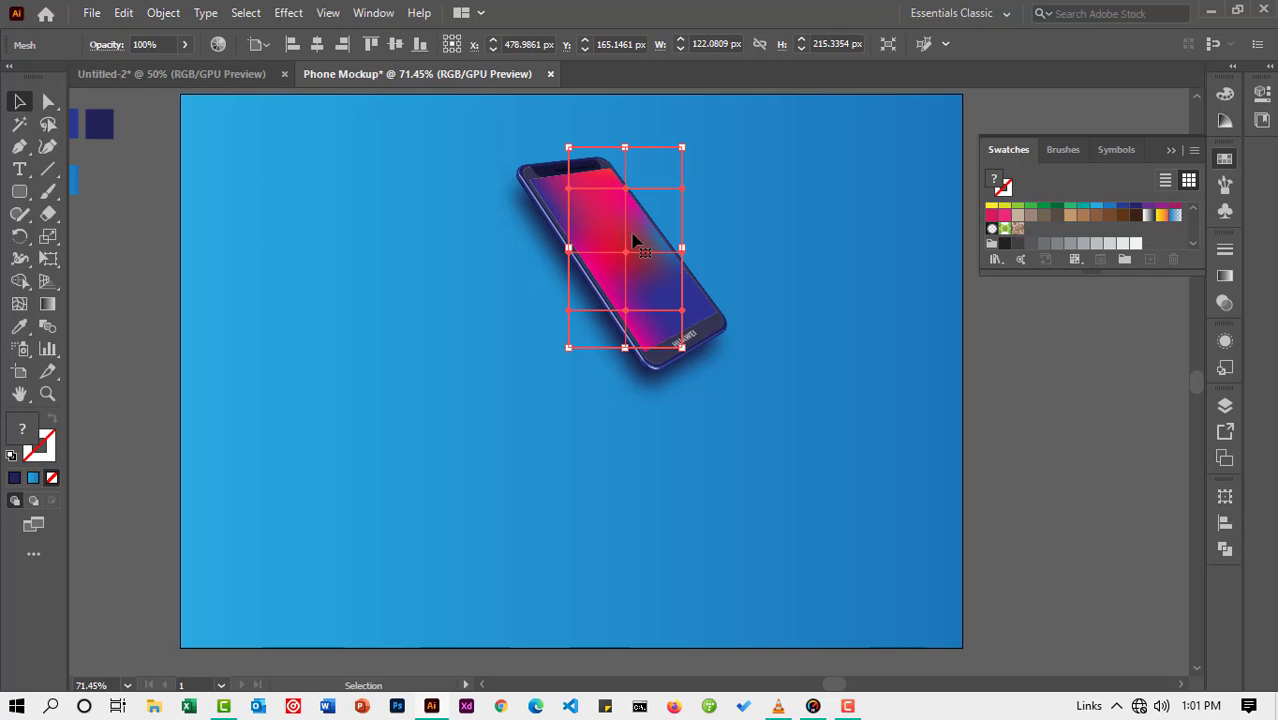
{"action": "left_click", "coordinate": [176, 18]}
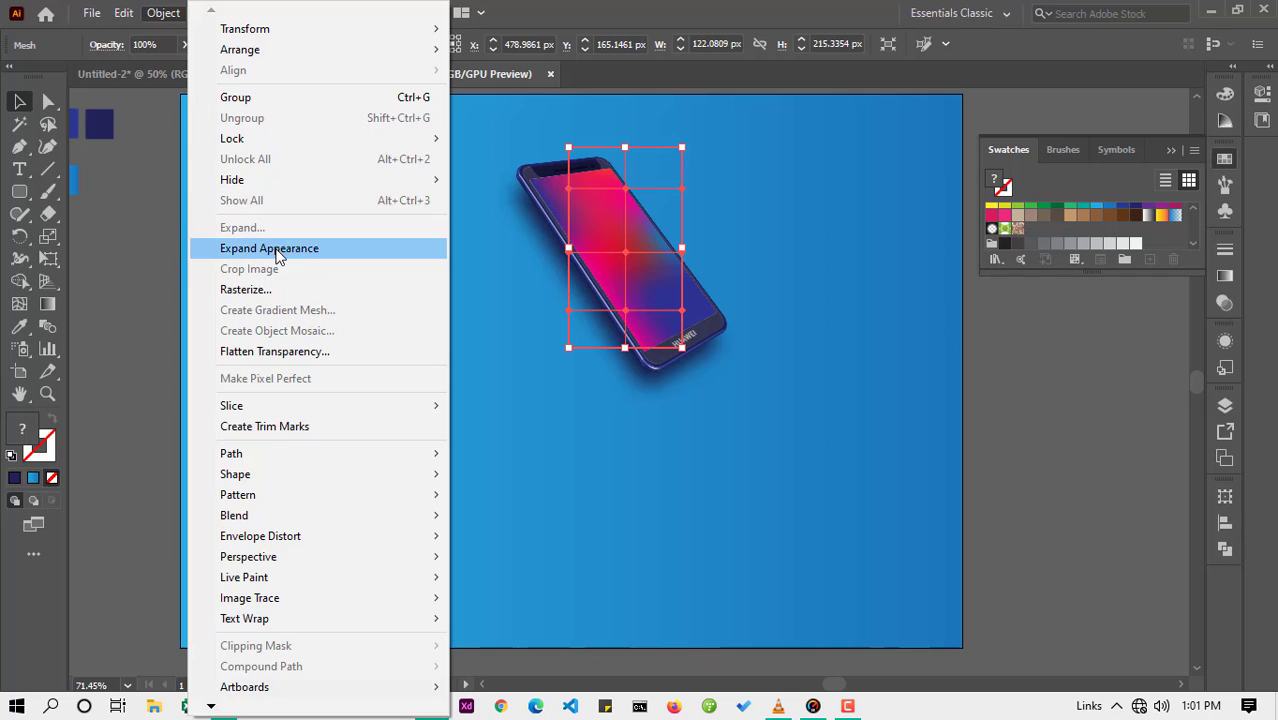
{"action": "left_click", "coordinate": [245, 248]}
{"action": "left_click", "coordinate": [572, 318]}
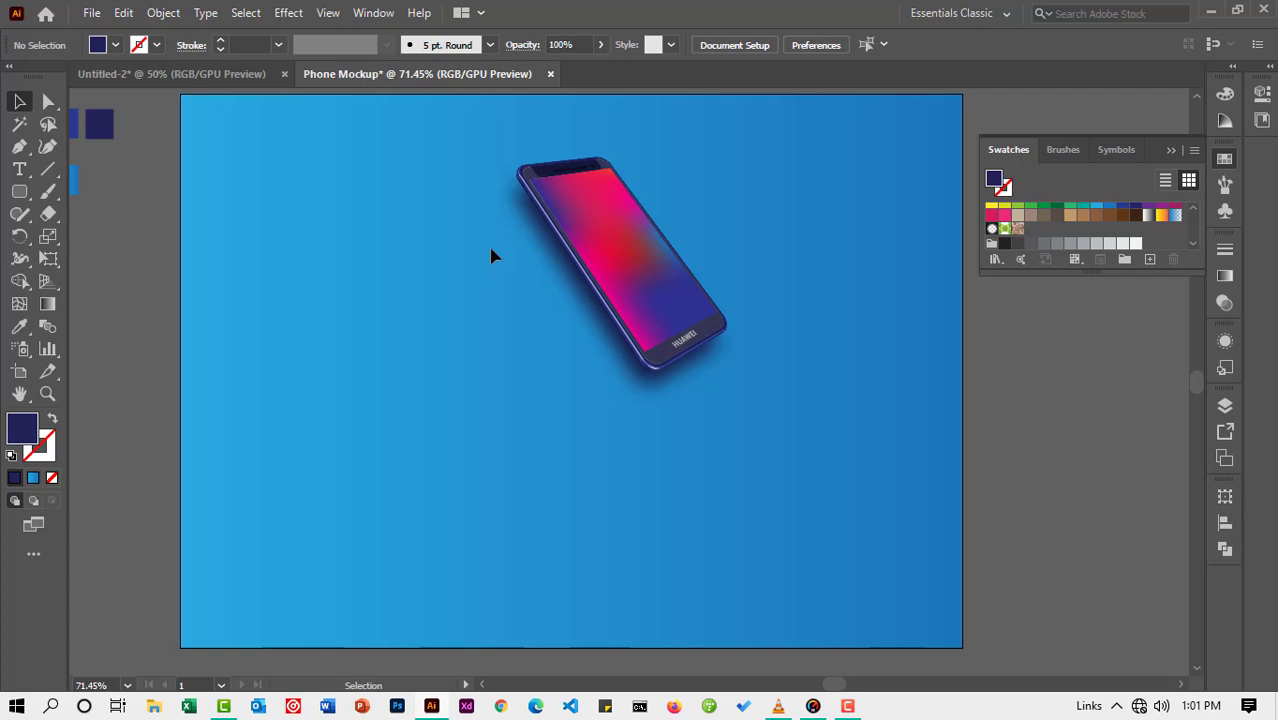
Step: Adjust the opacity of the grey glass overlay group on the phone slightly
{"action": "left_click", "coordinate": [527, 172]}
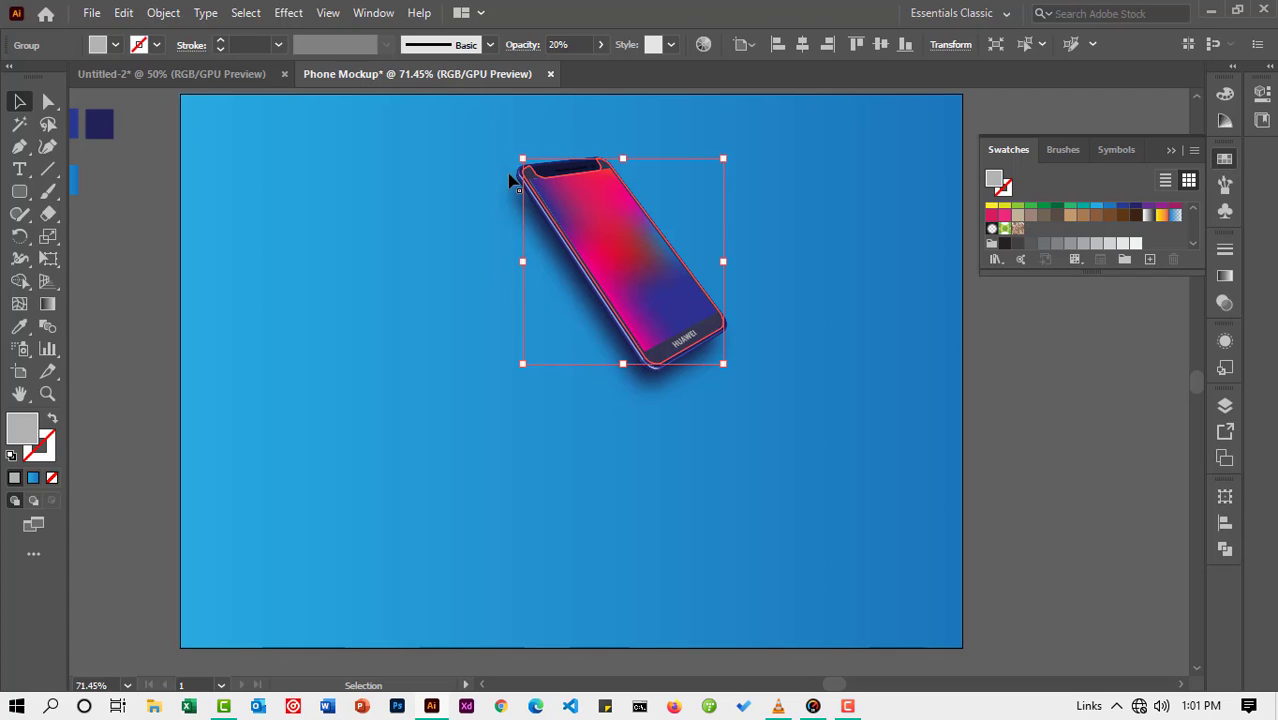
{"action": "left_click", "coordinate": [599, 45]}
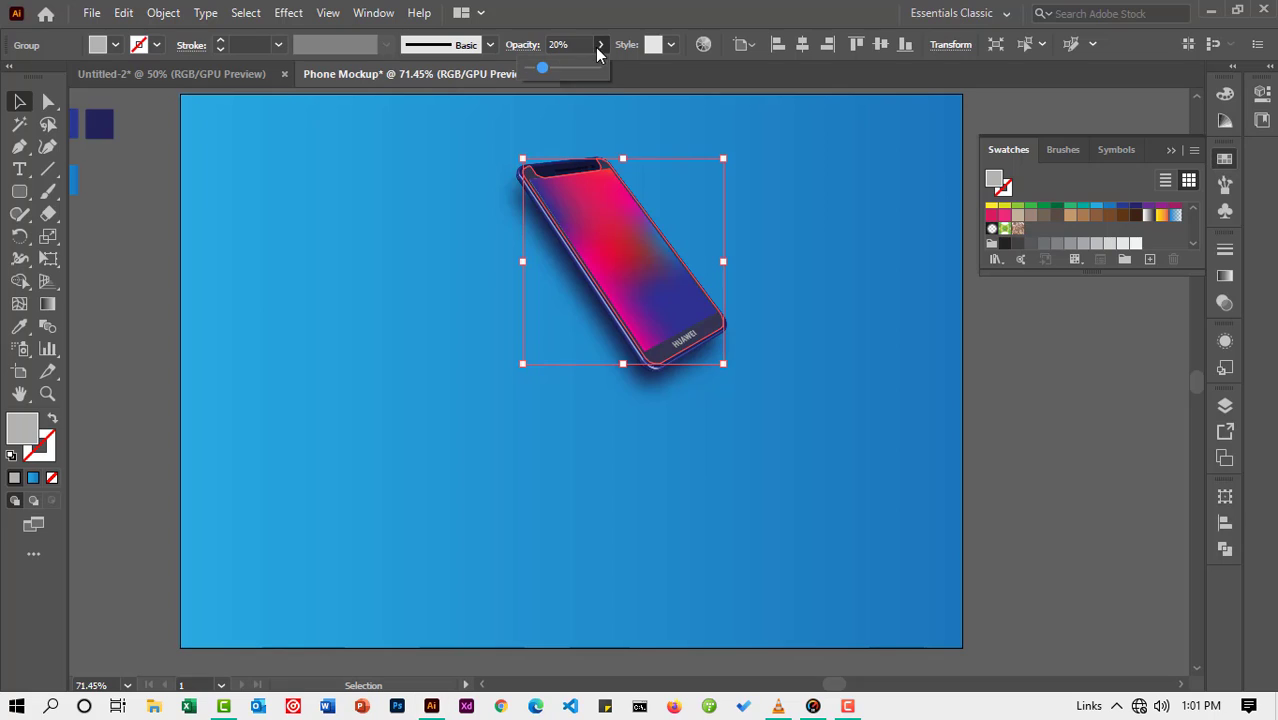
{"action": "left_click_drag", "start_coordinate": [545, 66], "coordinate": [549, 68]}
{"action": "left_click", "coordinate": [822, 293]}
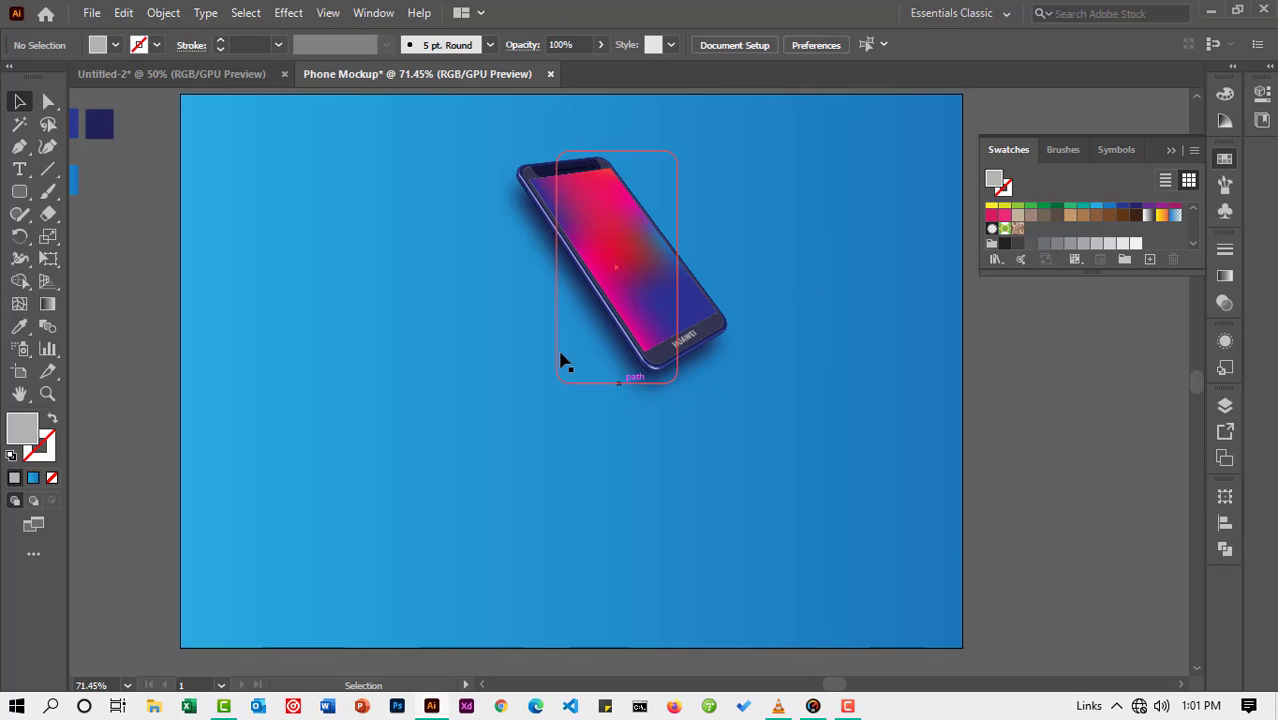
Step: Examine the phone mockup up close, checking the shadow, metallic edge, logo, screen corners and speaker area
{"action": "left_click", "coordinate": [47, 393]}
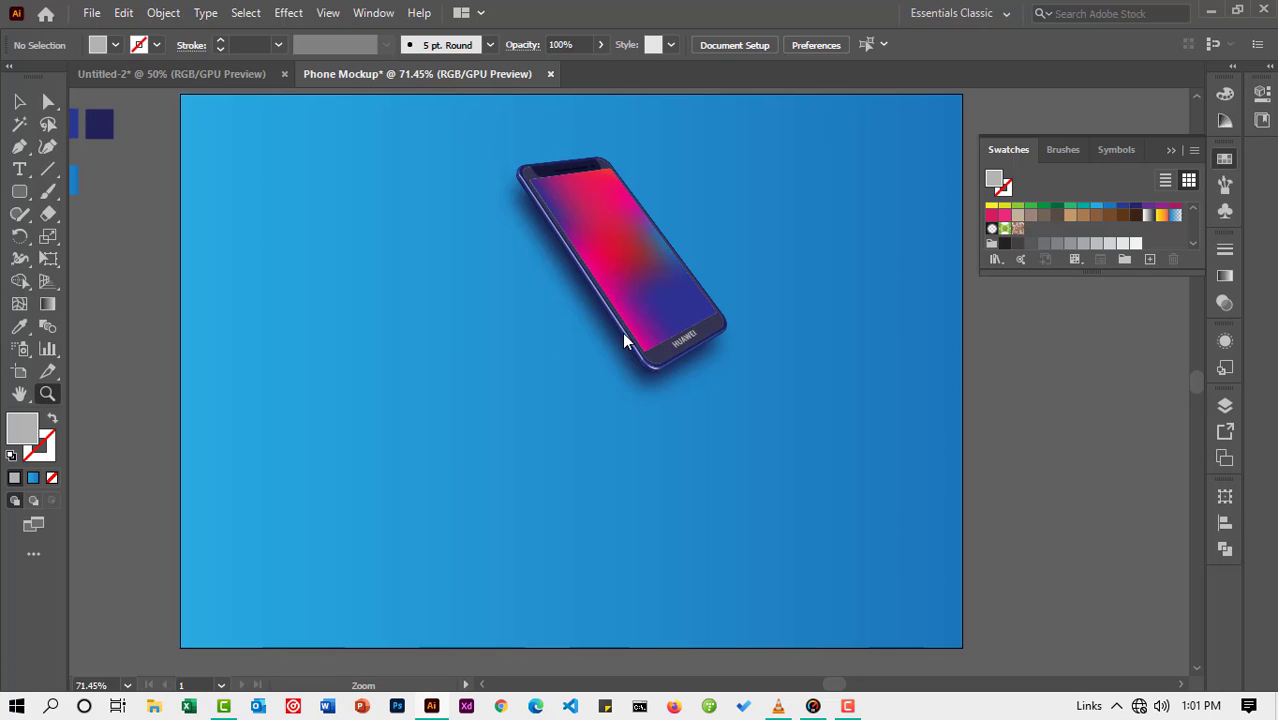
{"action": "left_click_drag", "start_coordinate": [628, 320], "coordinate": [921, 334]}
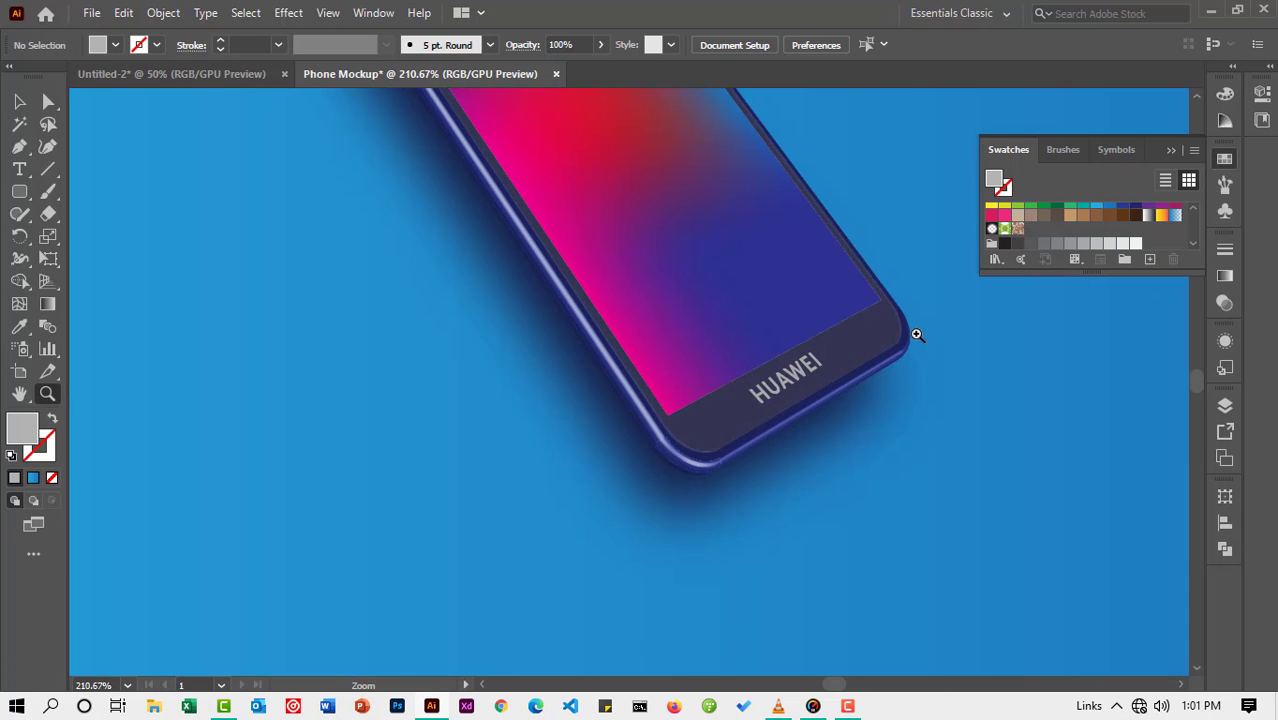
{"action": "scroll", "coordinate": [705, 331], "scroll_direction": "up", "scroll_amount": 3}
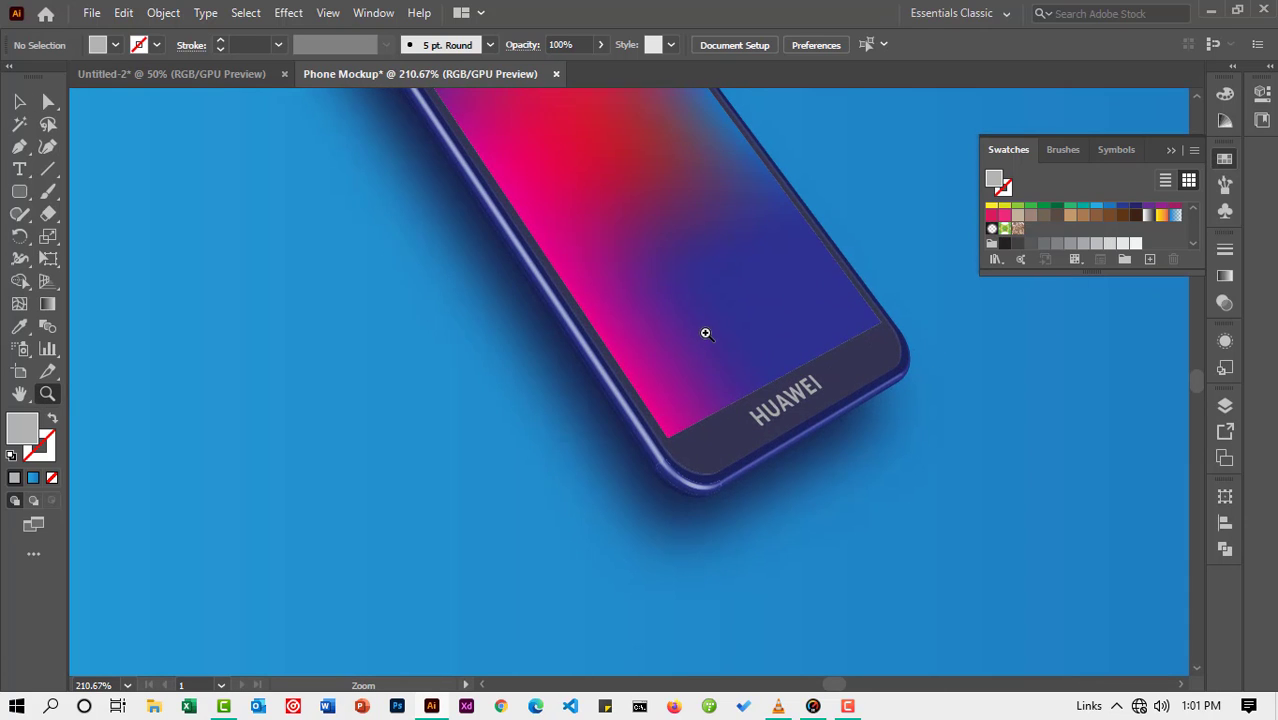
{"action": "scroll", "coordinate": [590, 323], "scroll_direction": "up", "scroll_amount": 1}
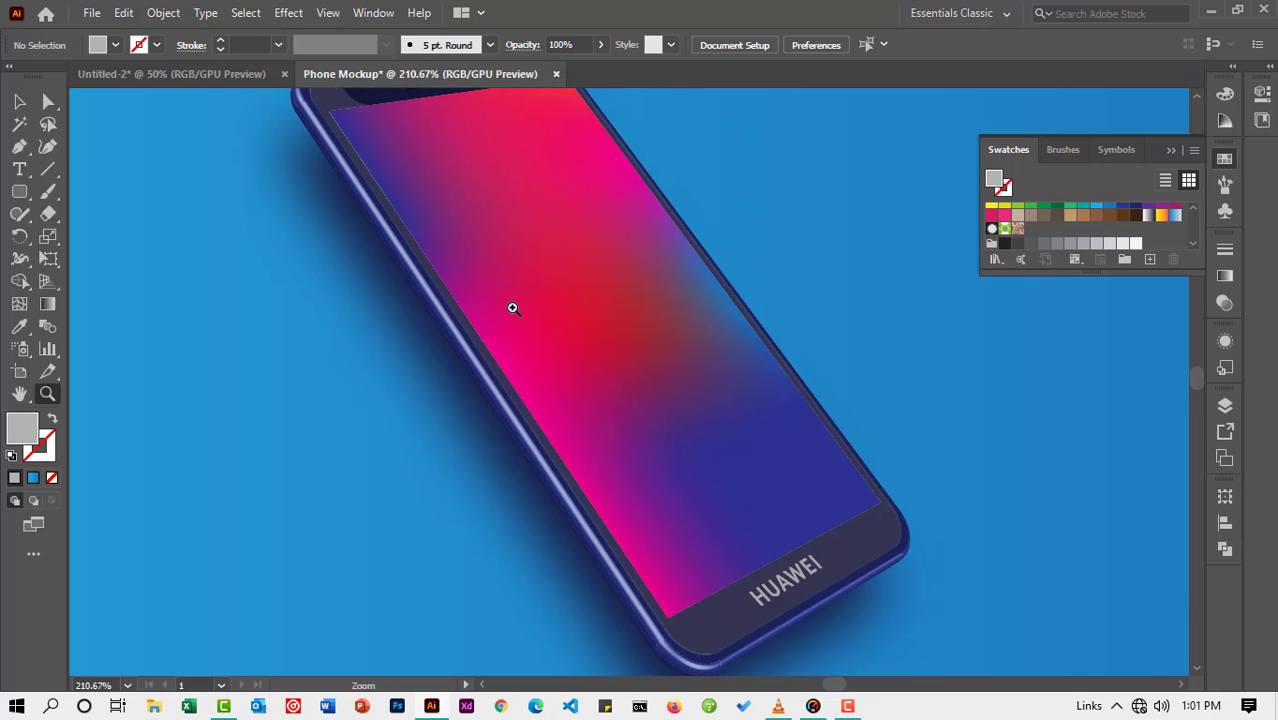
{"action": "left_click_drag", "start_coordinate": [513, 308], "coordinate": [559, 313]}
{"action": "scroll", "coordinate": [559, 310], "scroll_direction": "up", "scroll_amount": 2}
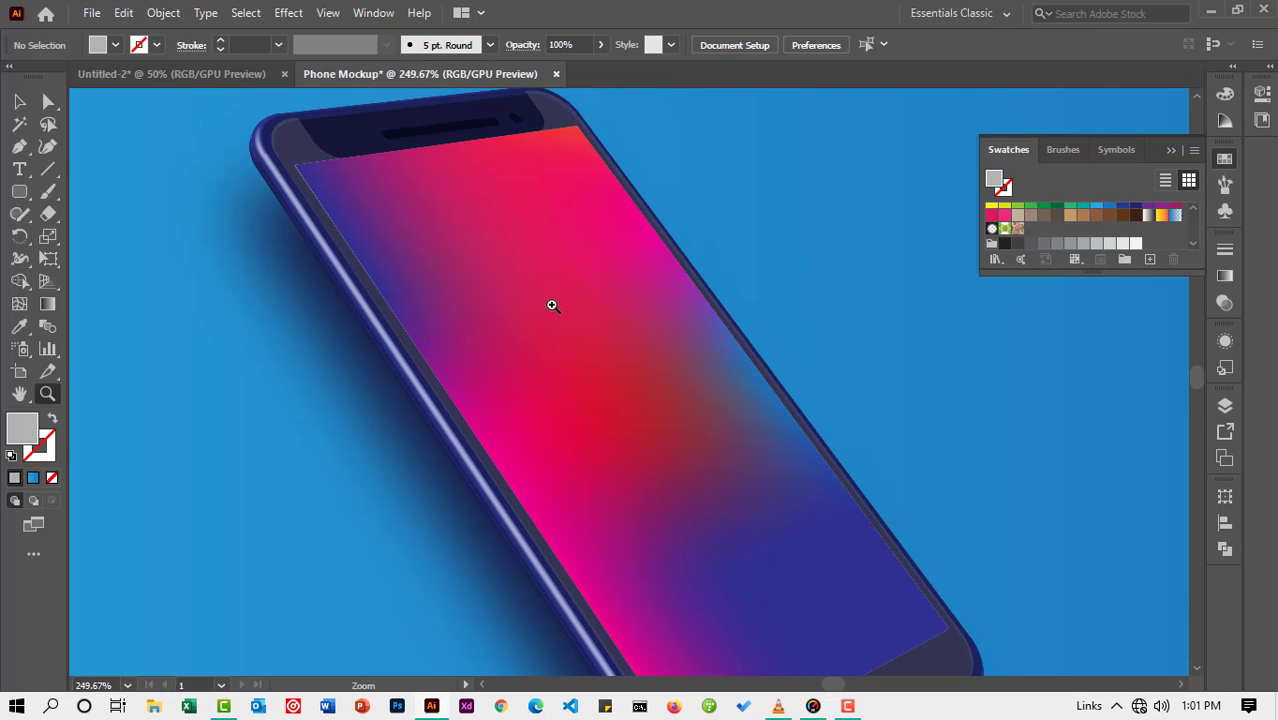
{"action": "left_click_drag", "start_coordinate": [475, 267], "coordinate": [668, 305]}
{"action": "scroll", "coordinate": [588, 296], "scroll_direction": "up", "scroll_amount": 3}
{"action": "scroll", "coordinate": [588, 299], "scroll_direction": "up", "scroll_amount": 1}
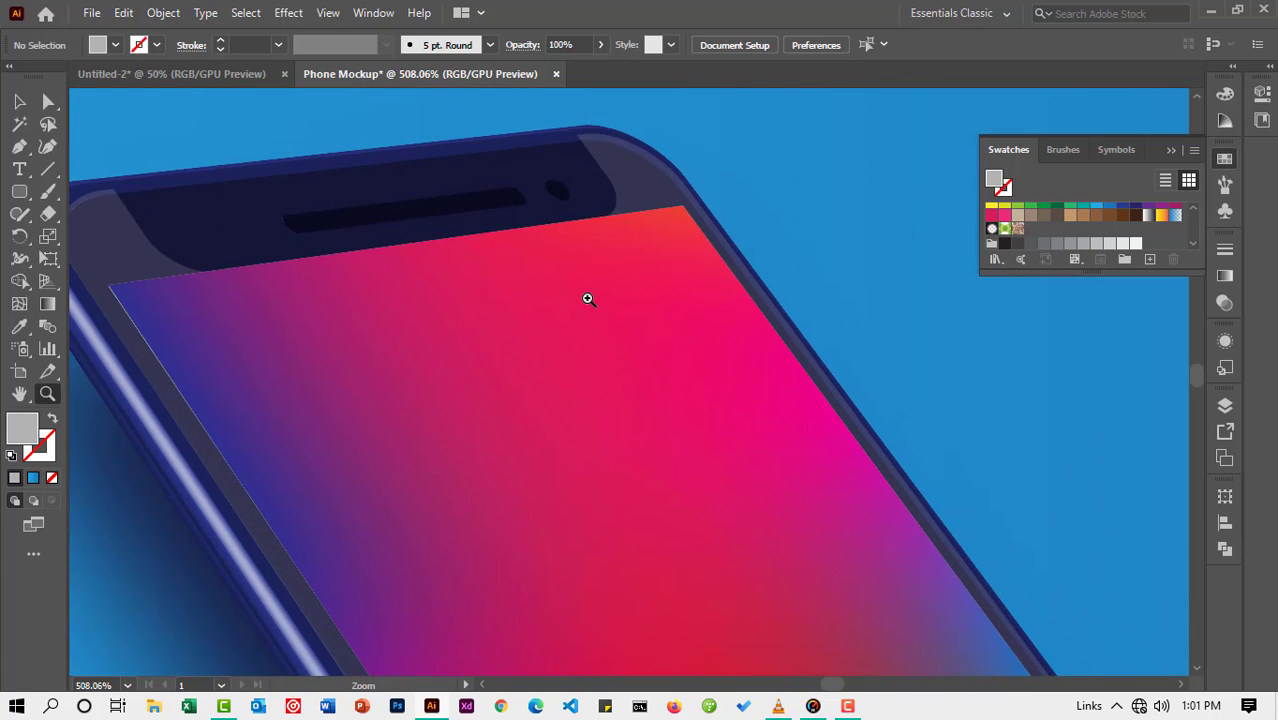
{"action": "scroll", "coordinate": [588, 299], "scroll_direction": "down", "scroll_amount": 1}
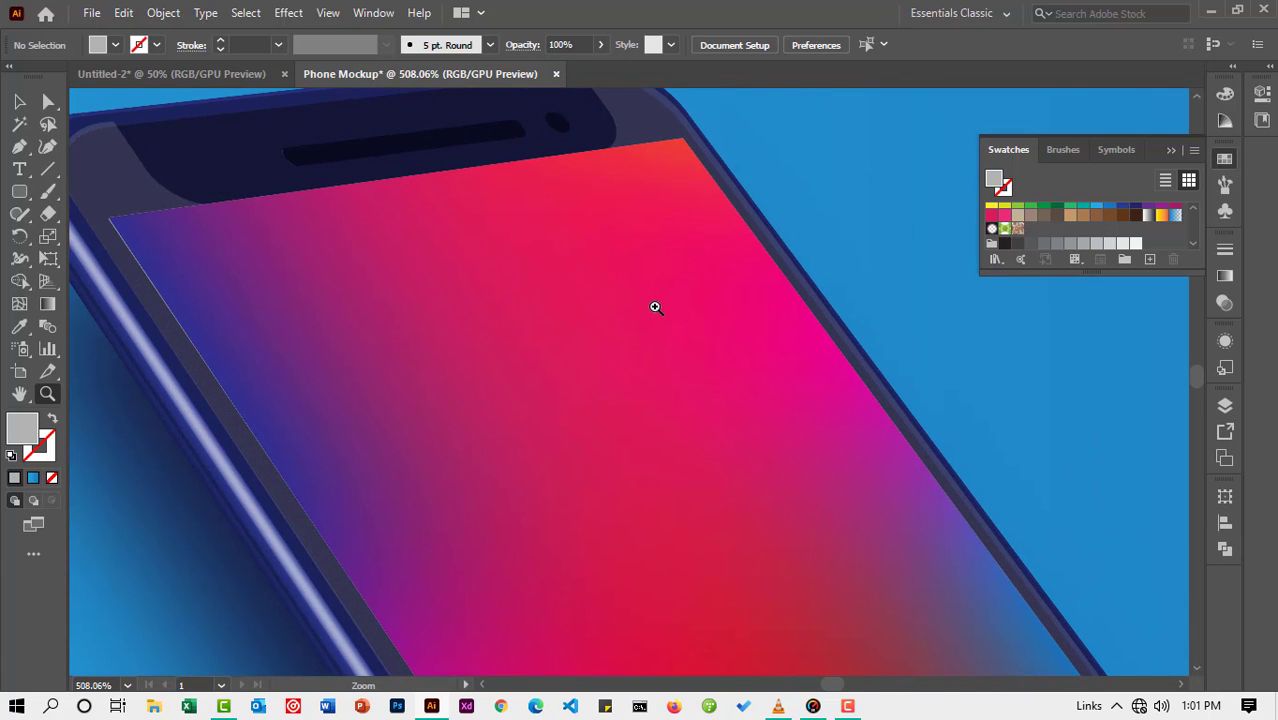
{"action": "left_click_drag", "start_coordinate": [655, 307], "coordinate": [619, 296]}
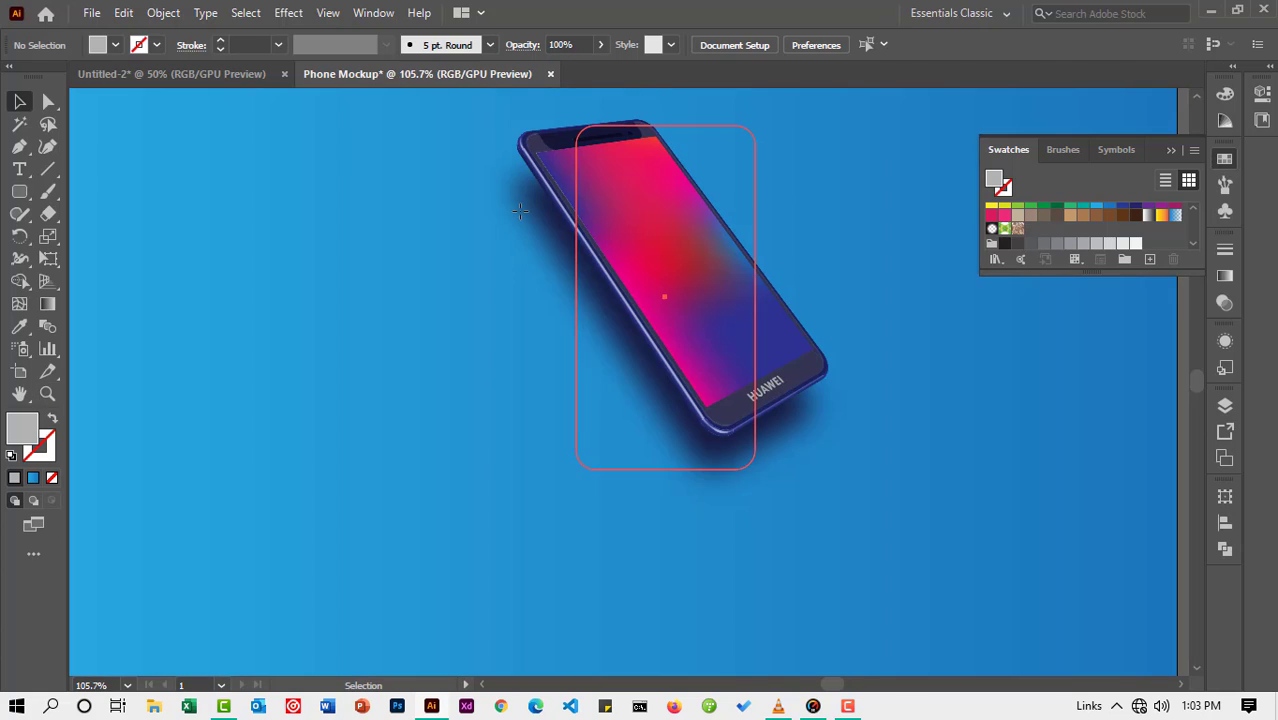
Step: Reduce the opacity of the blurred navy shadow under the phone to 61%, deselect it, and dismiss the break reminder
{"action": "left_click", "coordinate": [662, 294]}
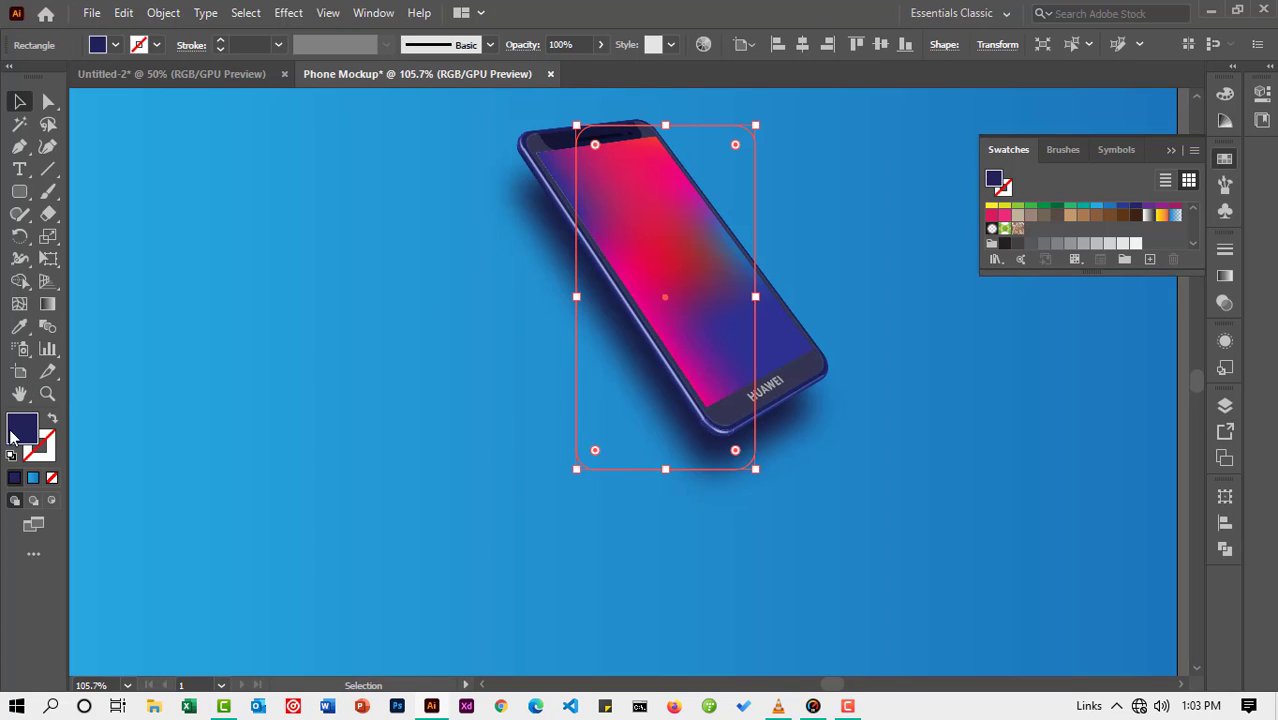
{"action": "left_click", "coordinate": [47, 393]}
{"action": "left_click", "coordinate": [730, 345], "text": "alt"}
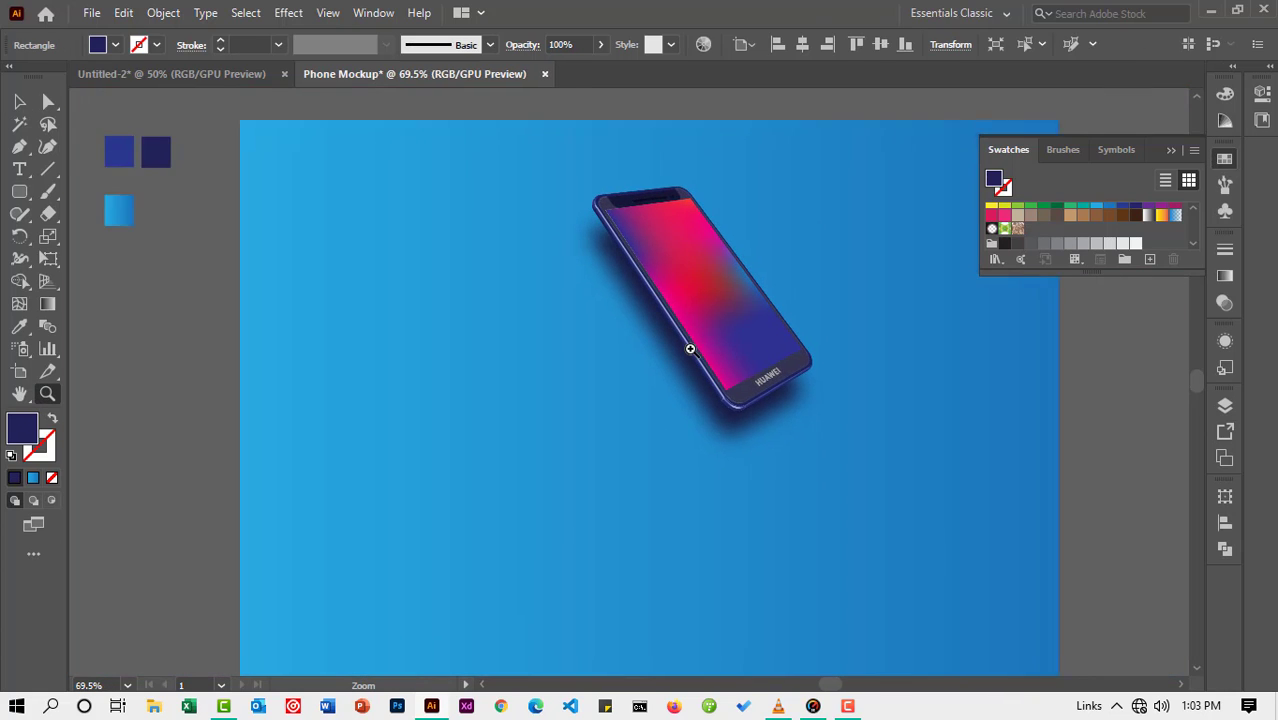
{"action": "left_click_drag", "start_coordinate": [690, 349], "coordinate": [694, 348]}
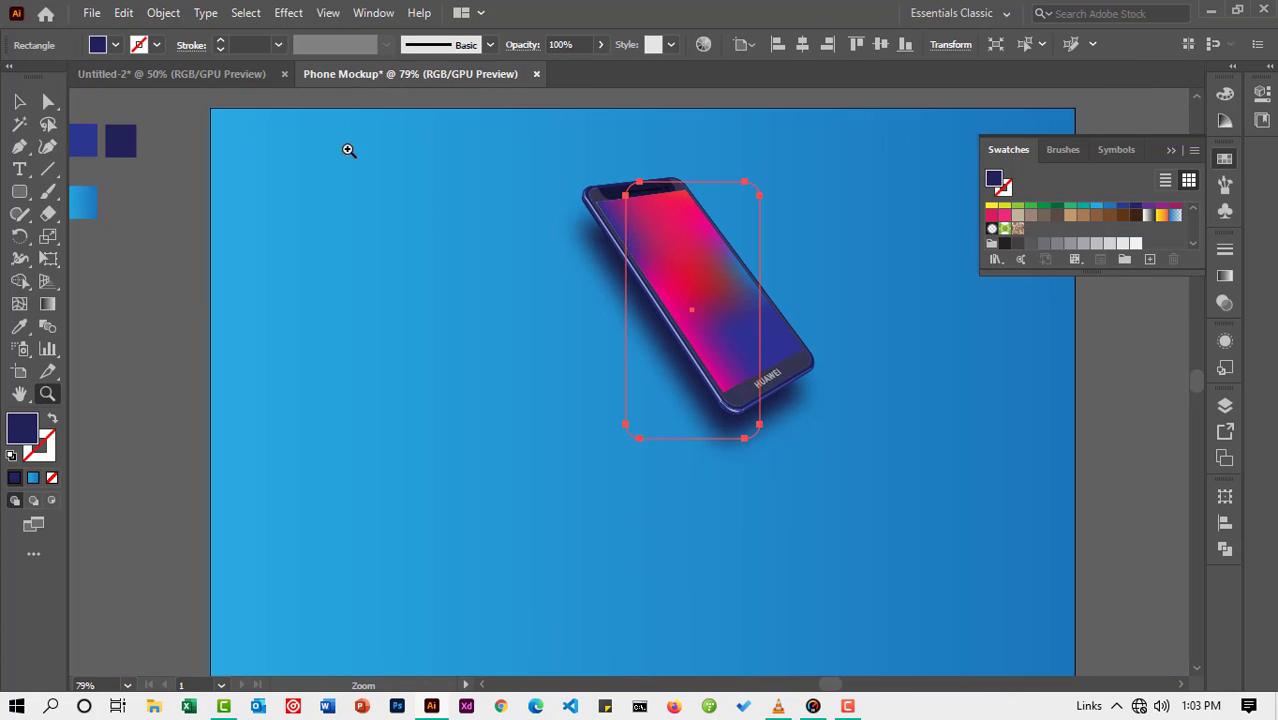
{"action": "left_click", "coordinate": [600, 44]}
{"action": "left_click_drag", "start_coordinate": [600, 68], "coordinate": [570, 69]}
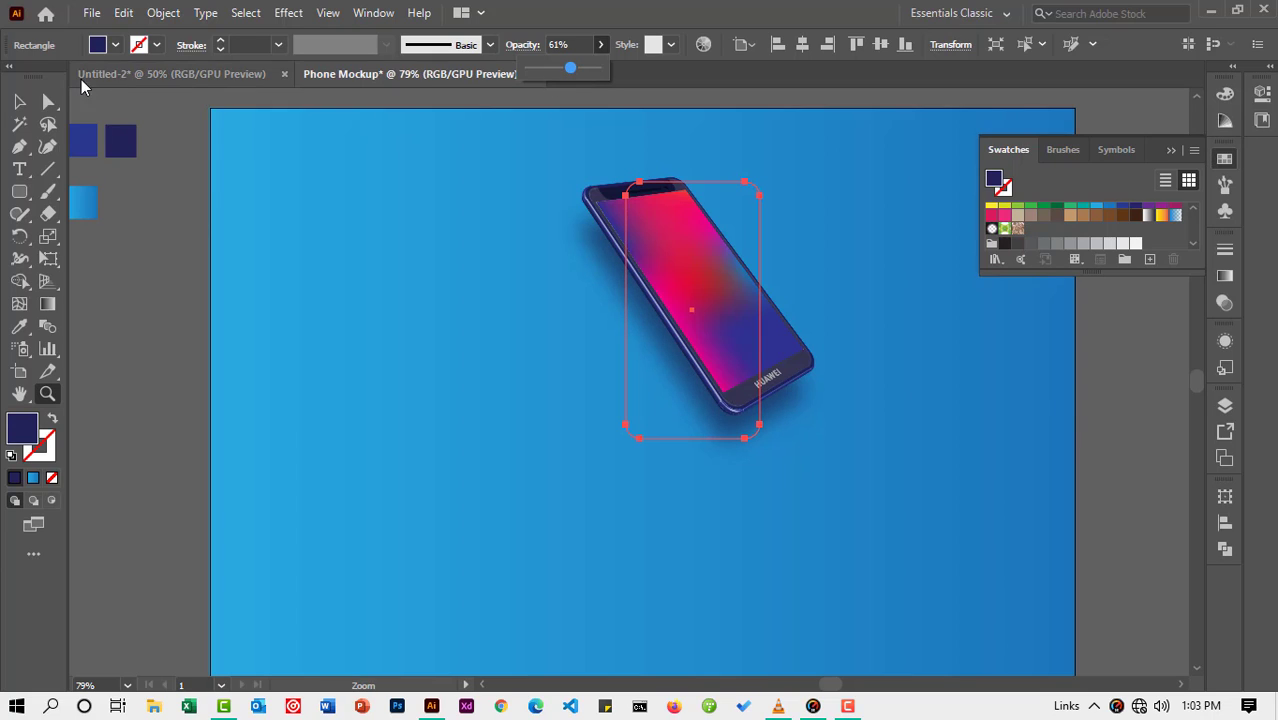
{"action": "left_click", "coordinate": [19, 101]}
{"action": "left_click", "coordinate": [273, 364]}
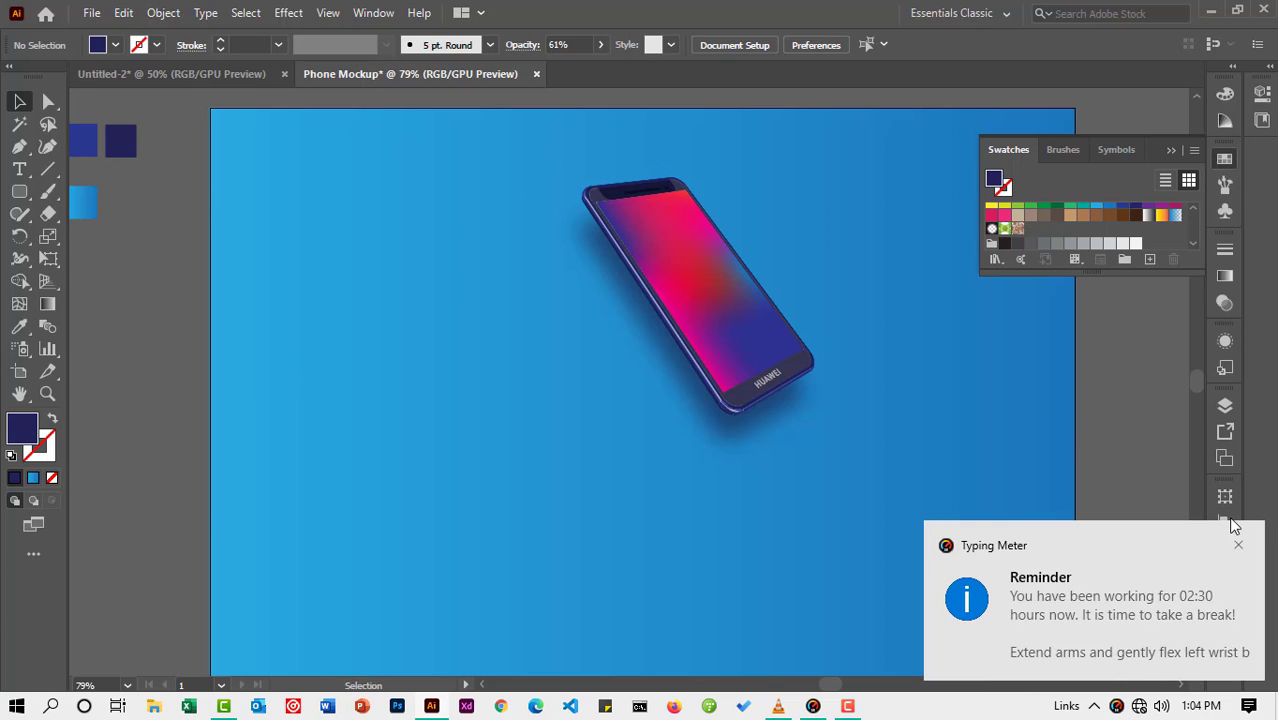
{"action": "left_click", "coordinate": [1239, 548]}
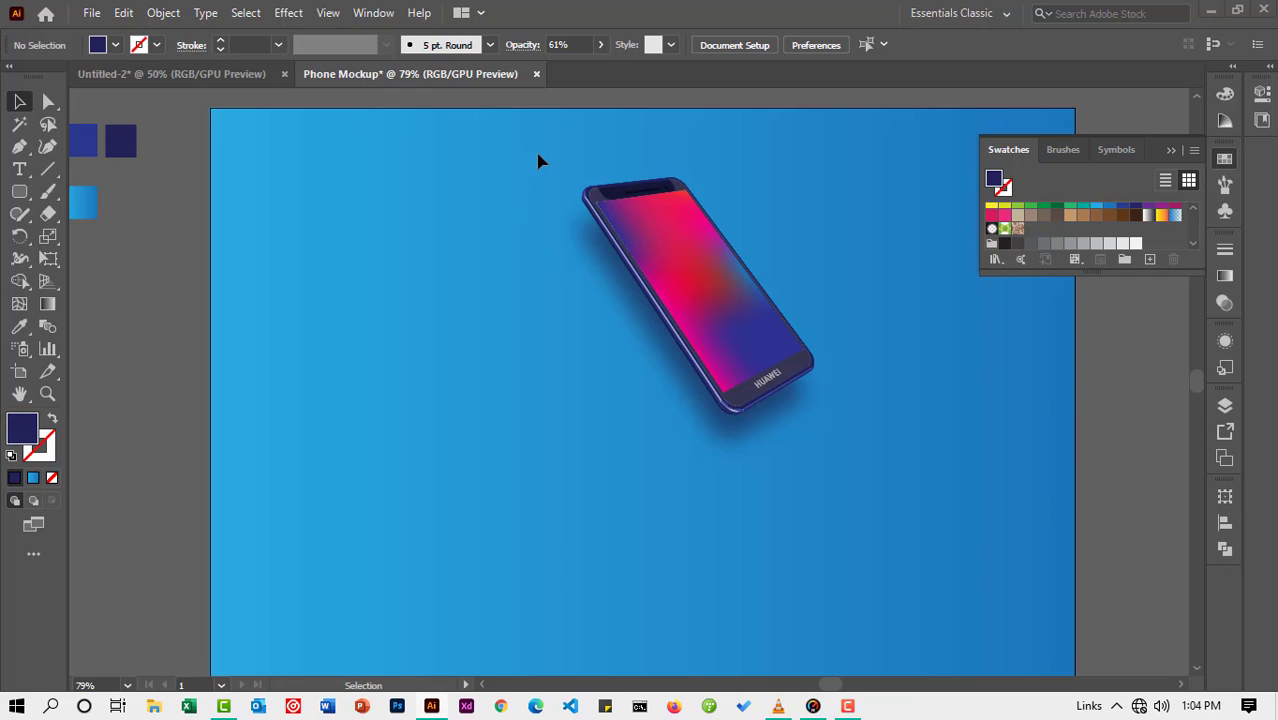